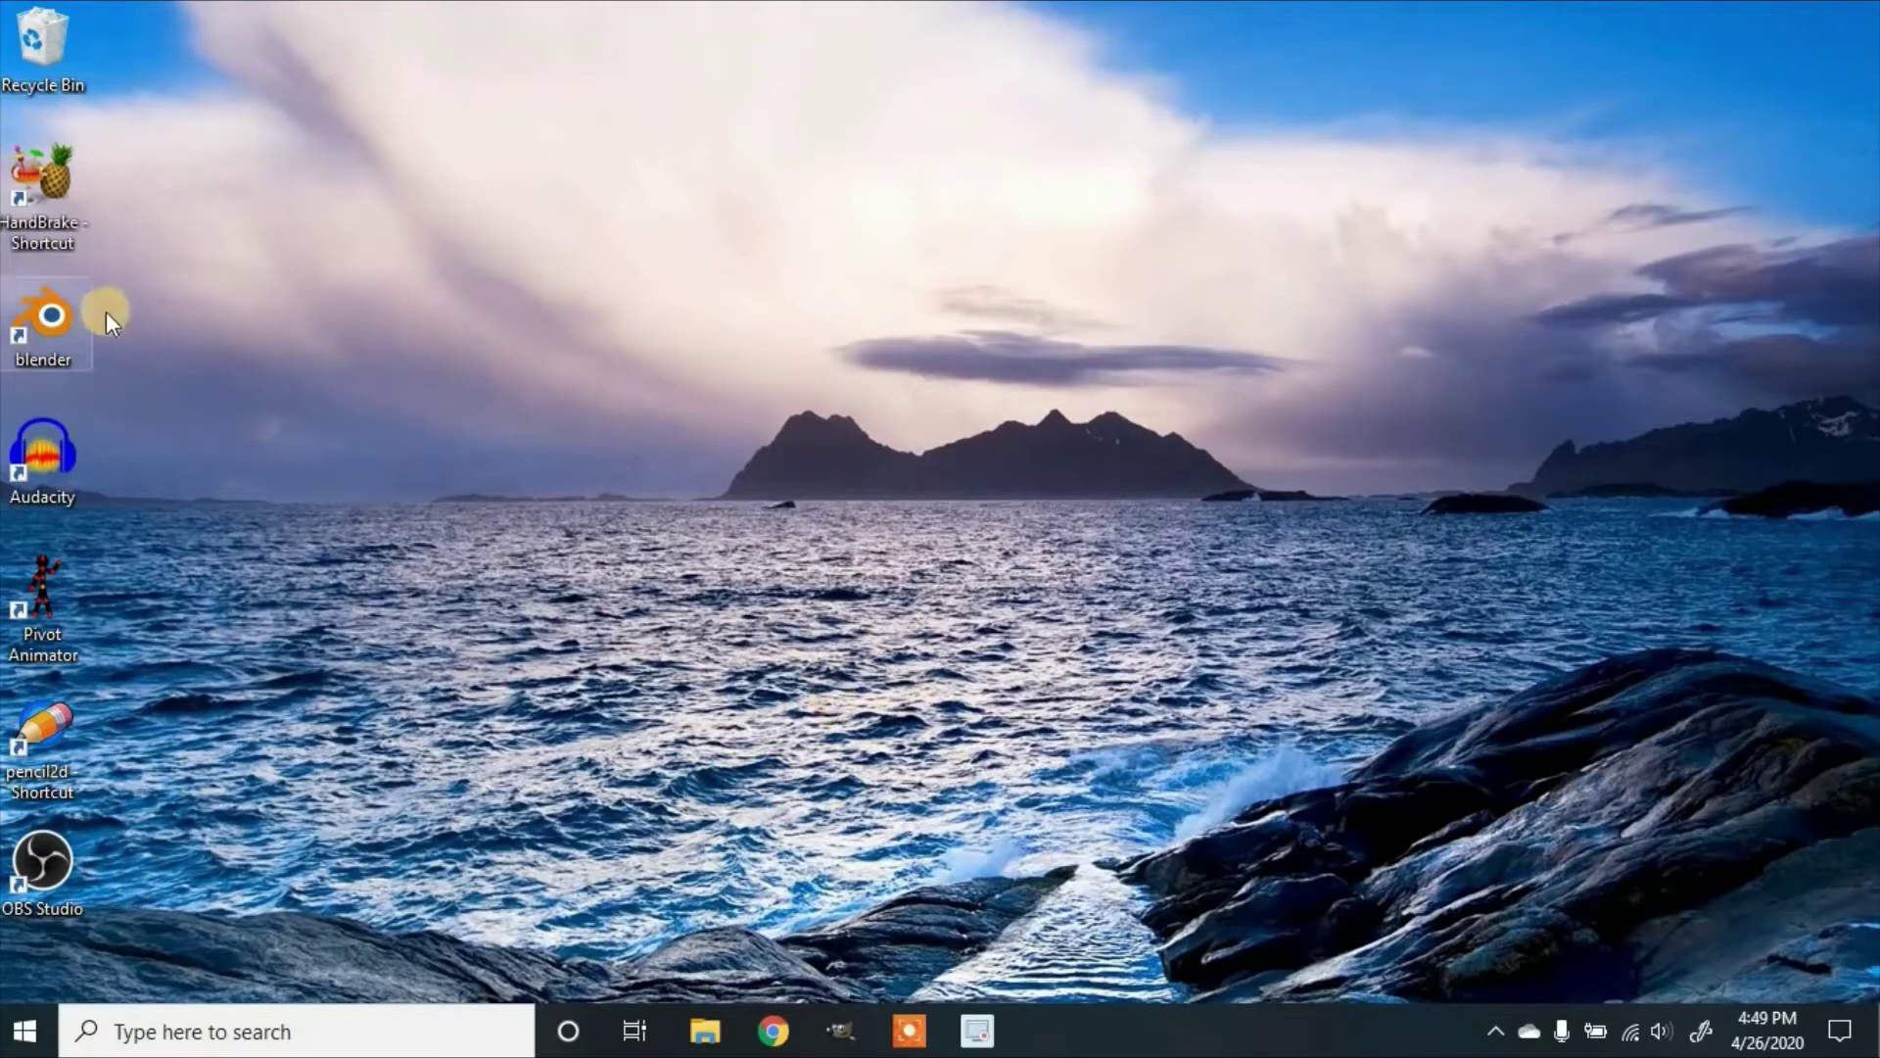
Step: Launch Blender, maximize its window and dismiss the splash screen to reach the default scene
double_click(67, 303)
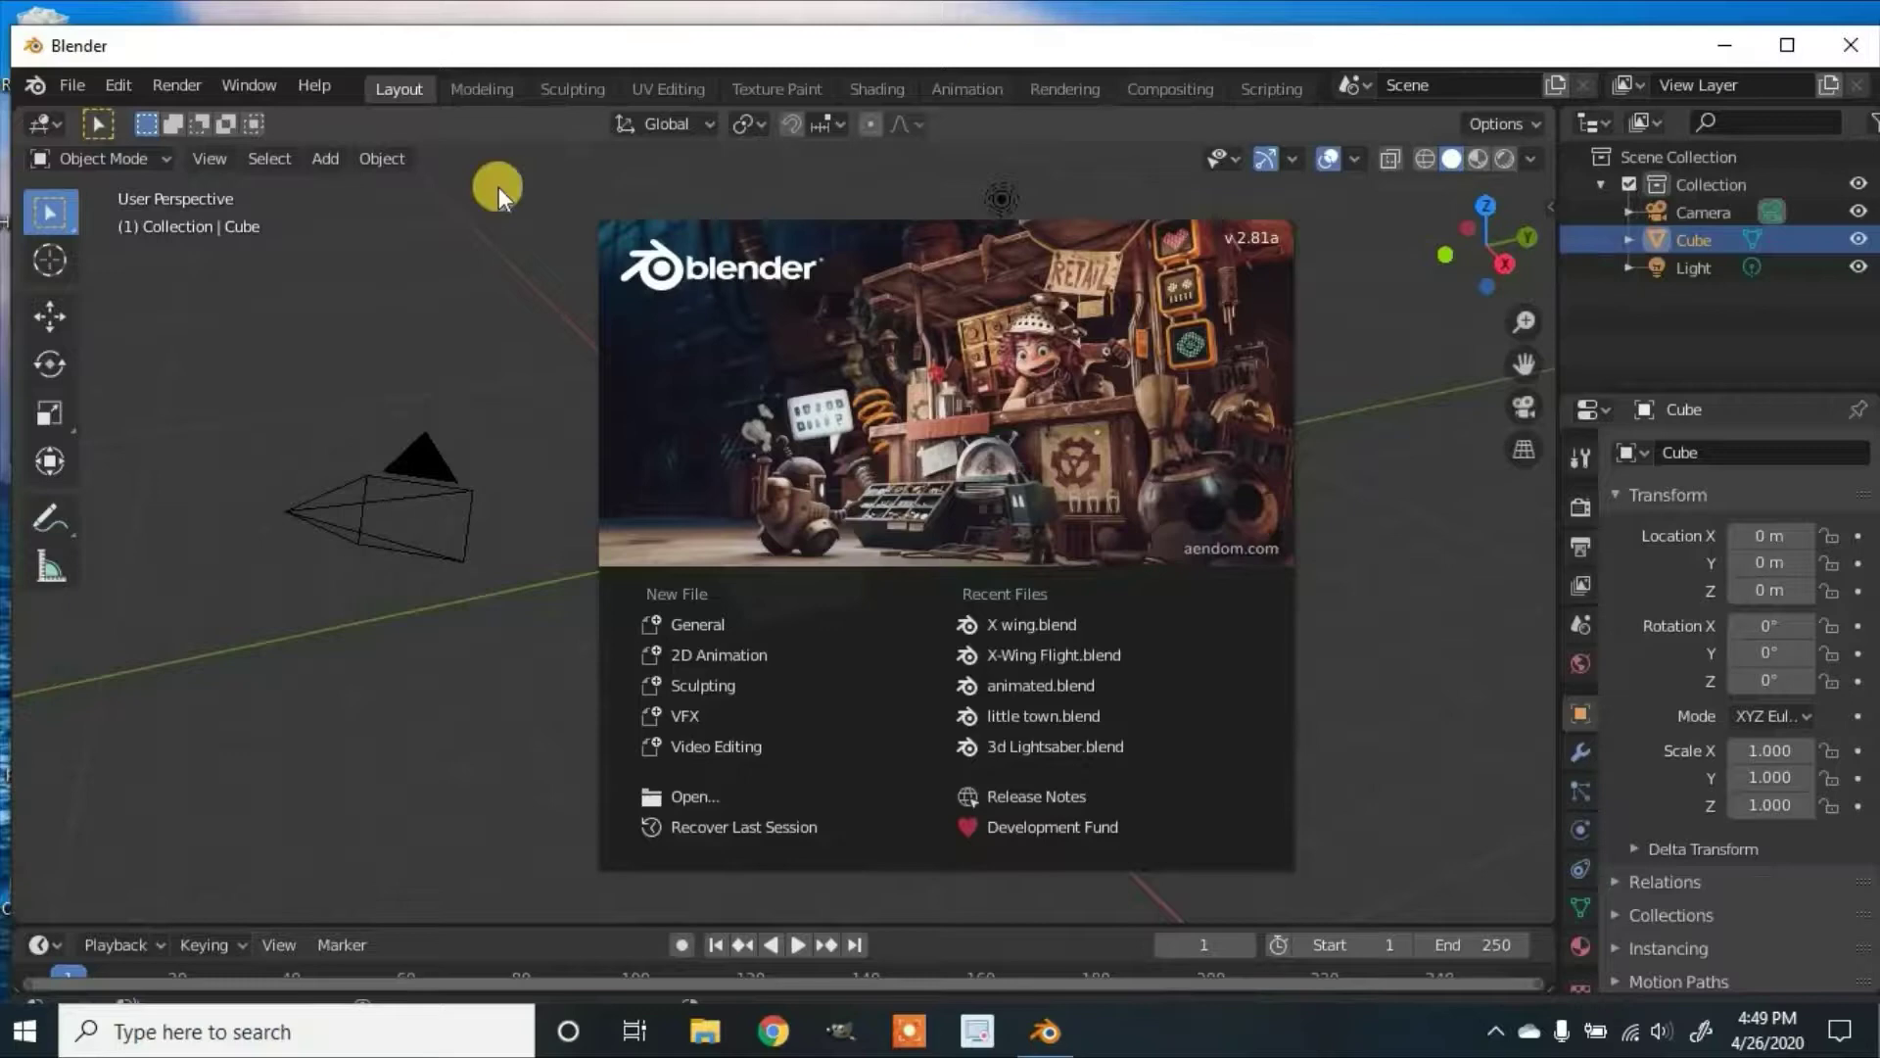
double_click(513, 45)
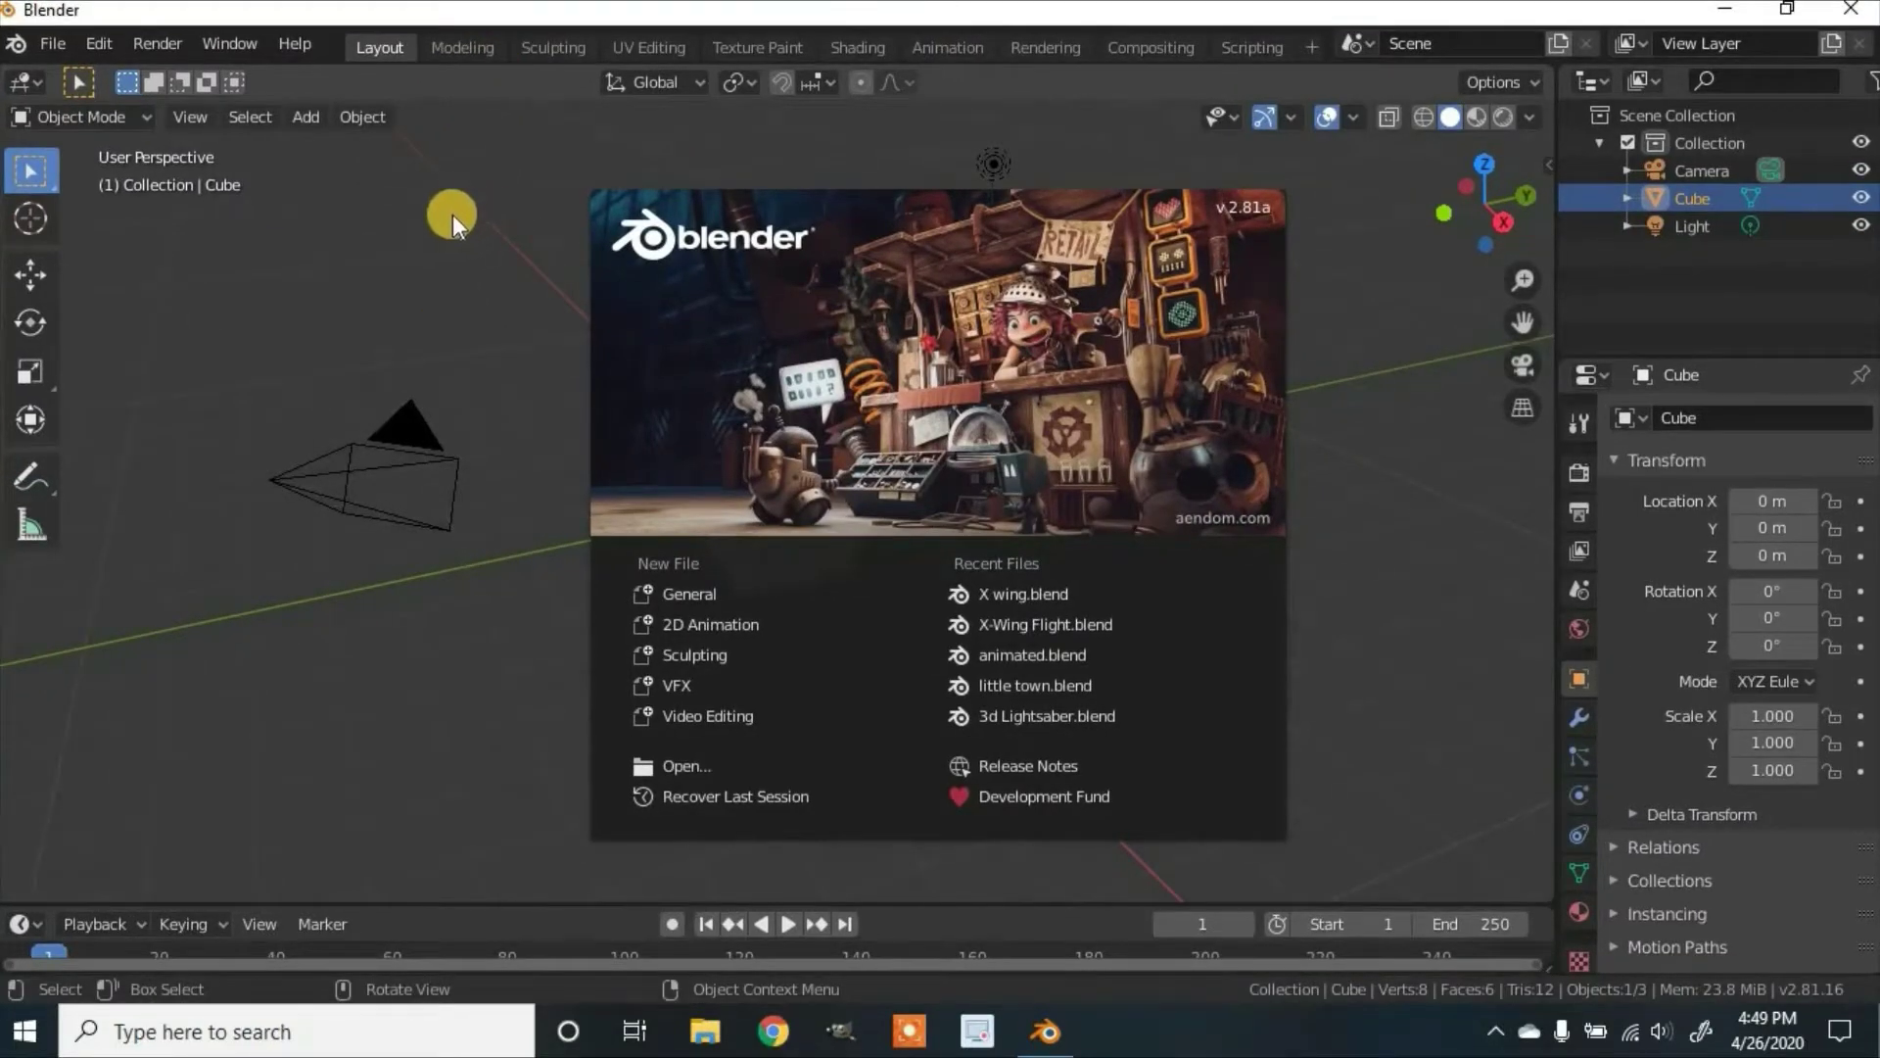
click(453, 215)
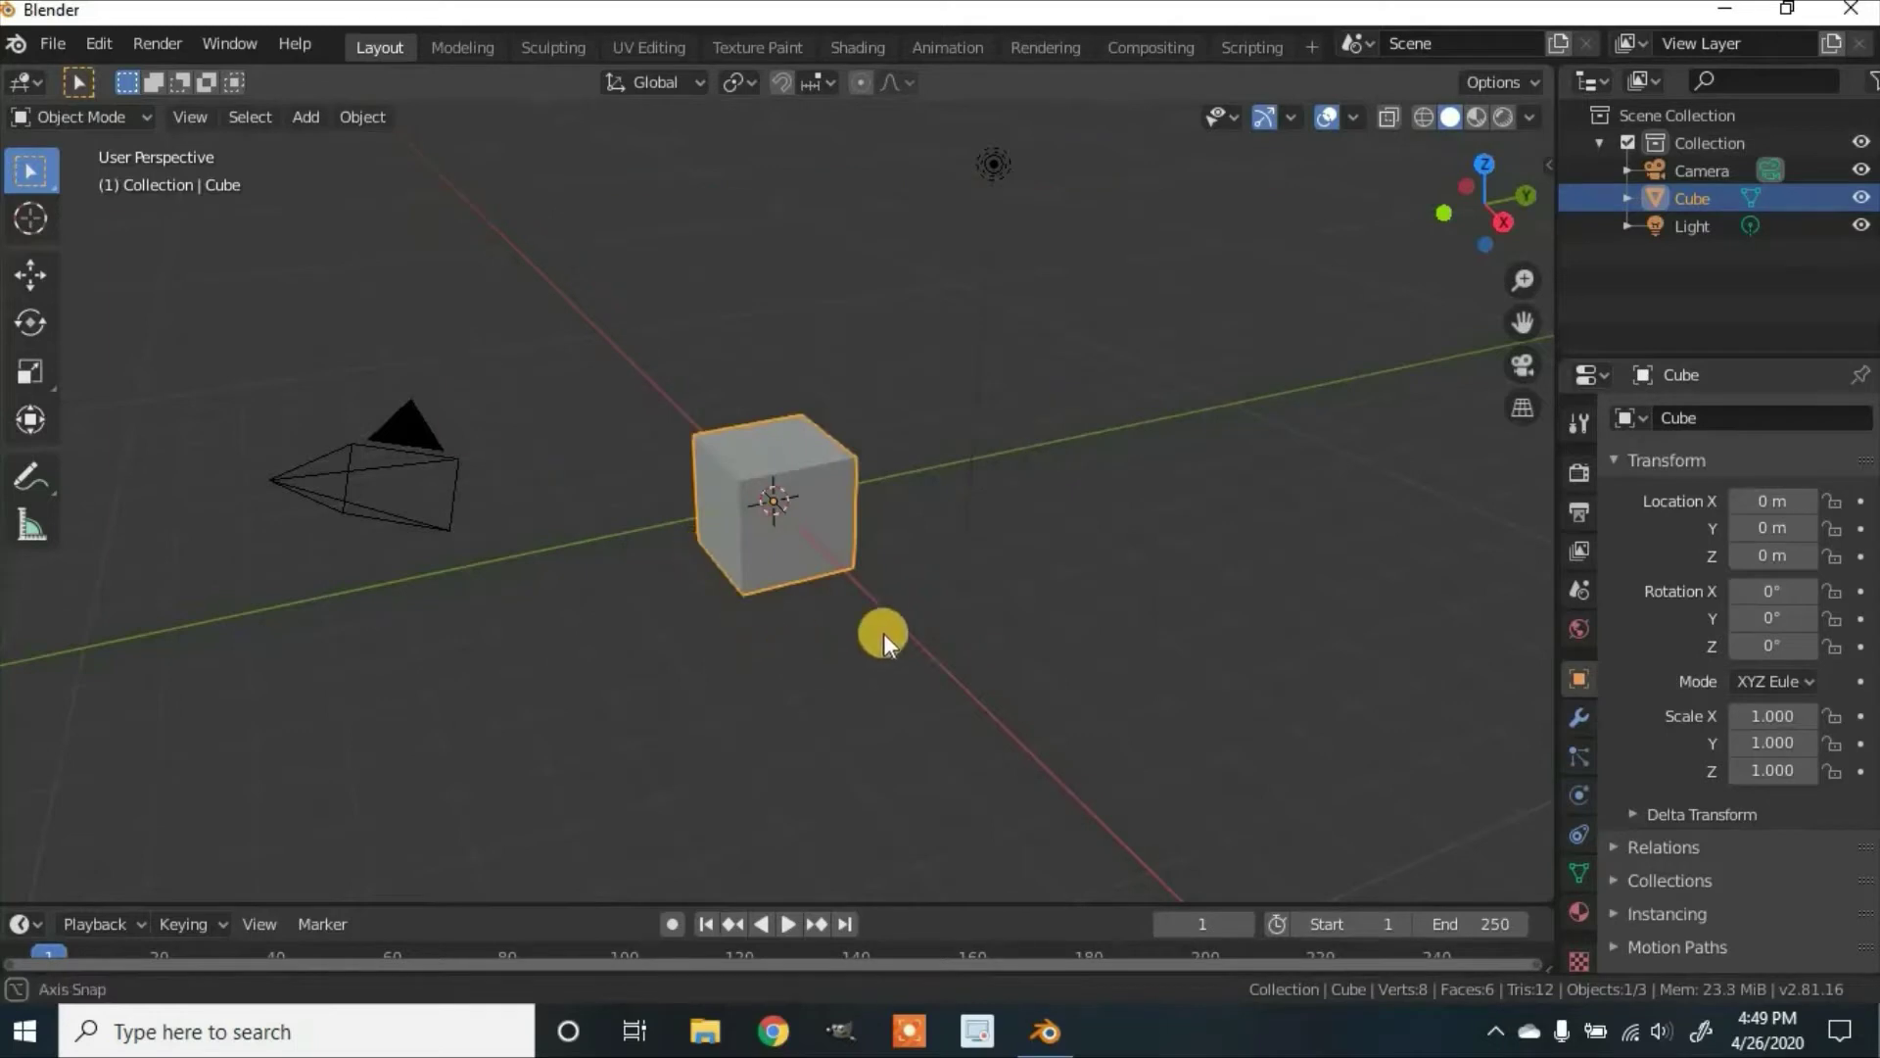
Step: Delete the default cube from the scene
middle_drag(883, 633, 1137, 603)
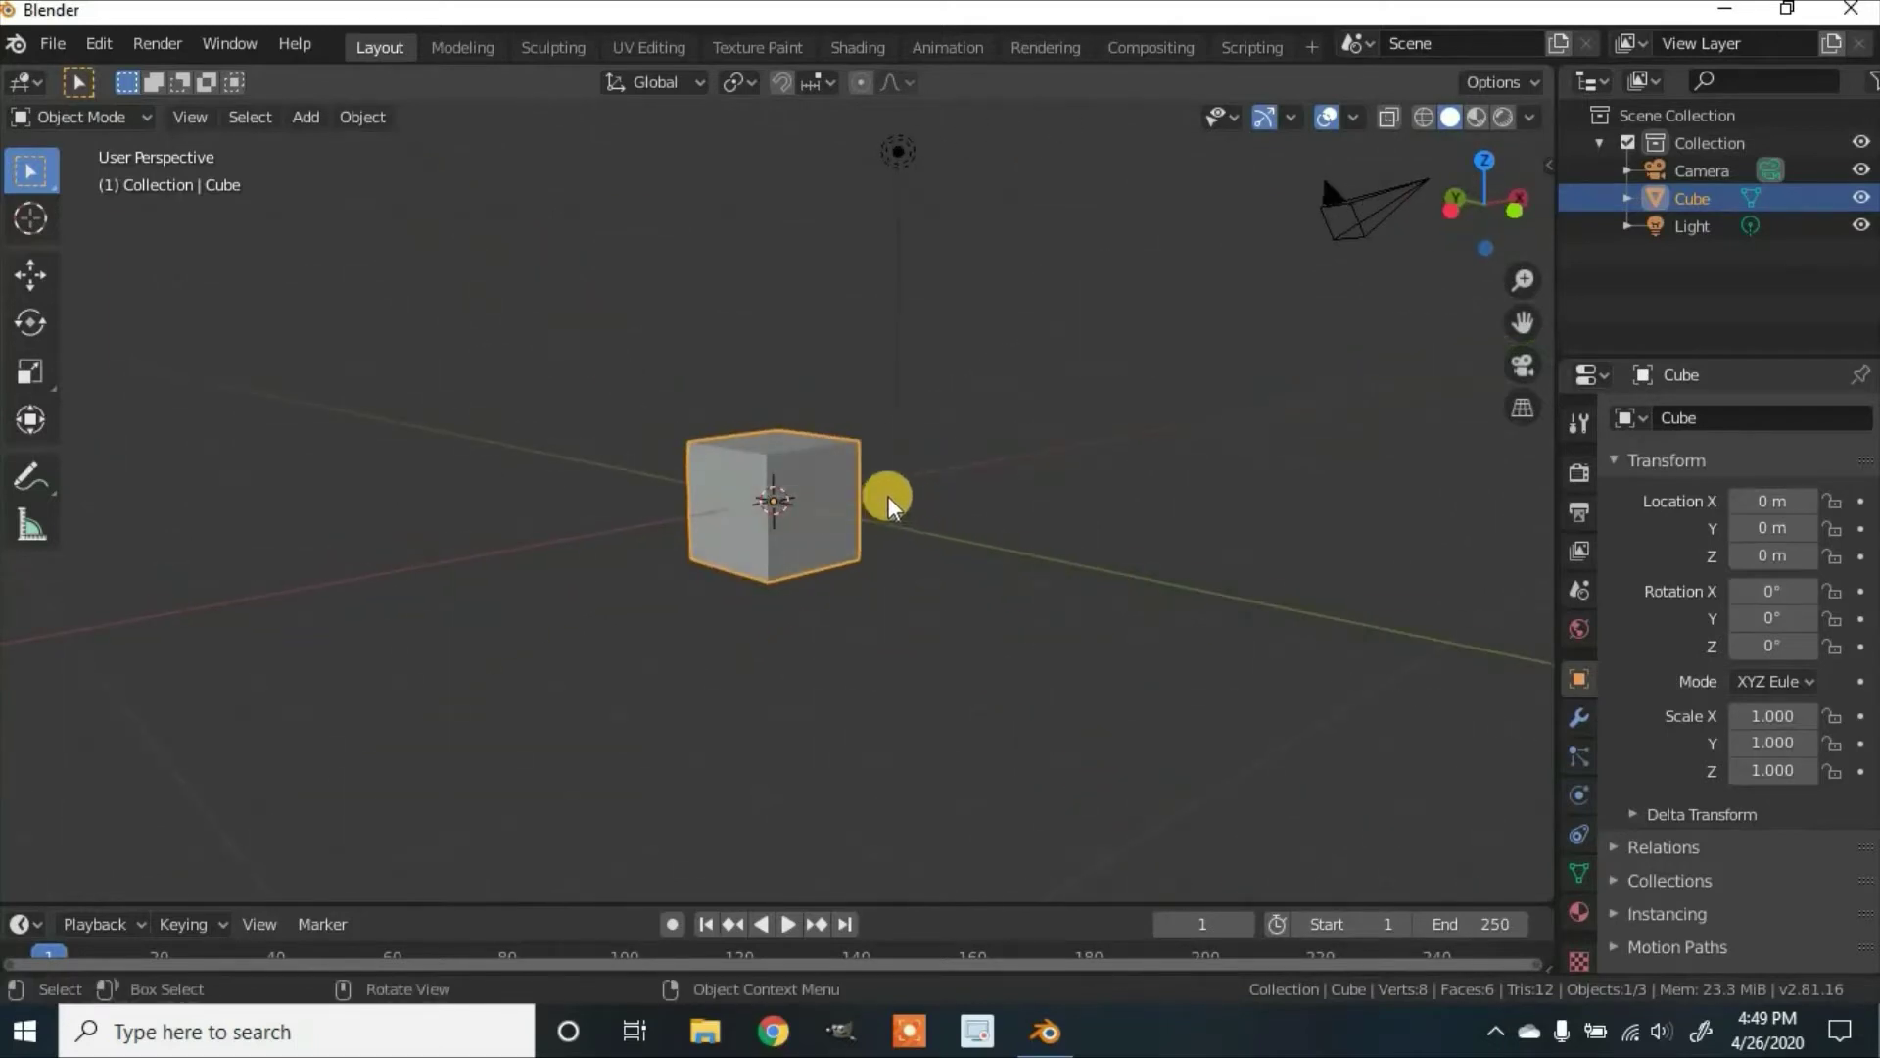
key(x)
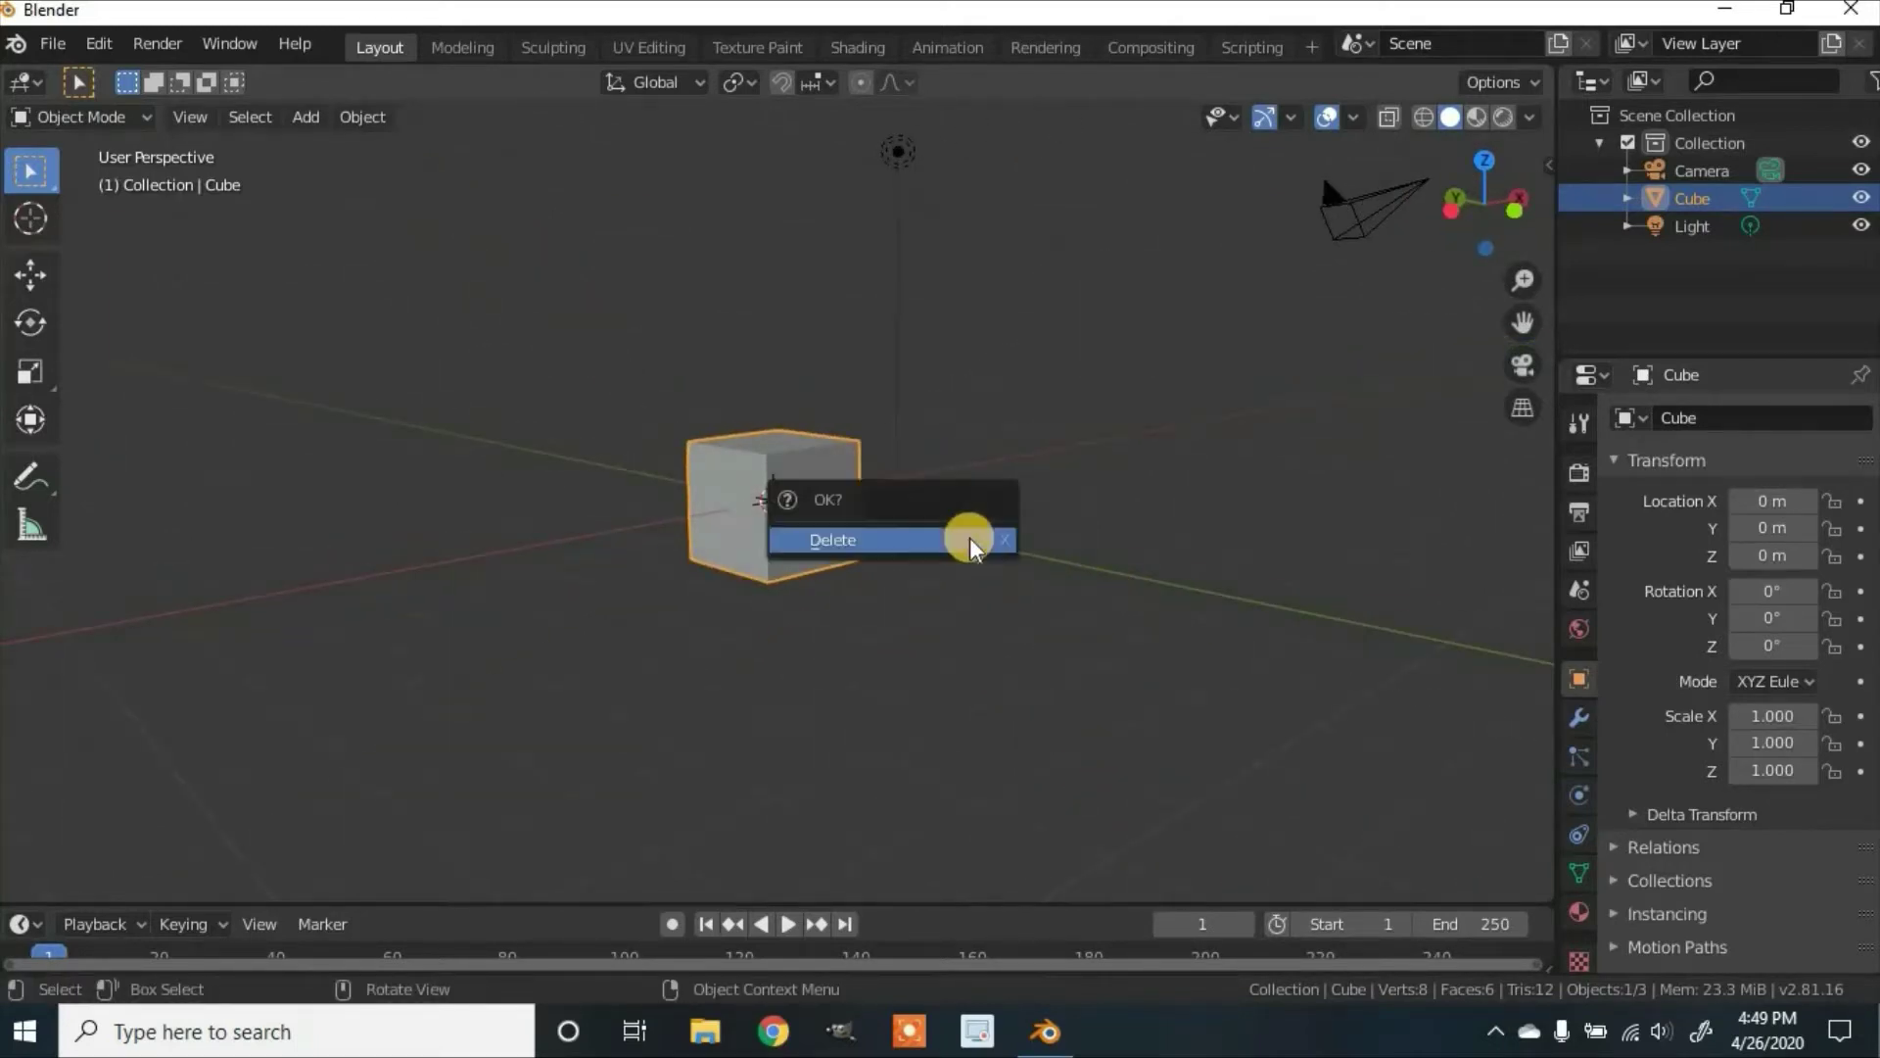
click(969, 539)
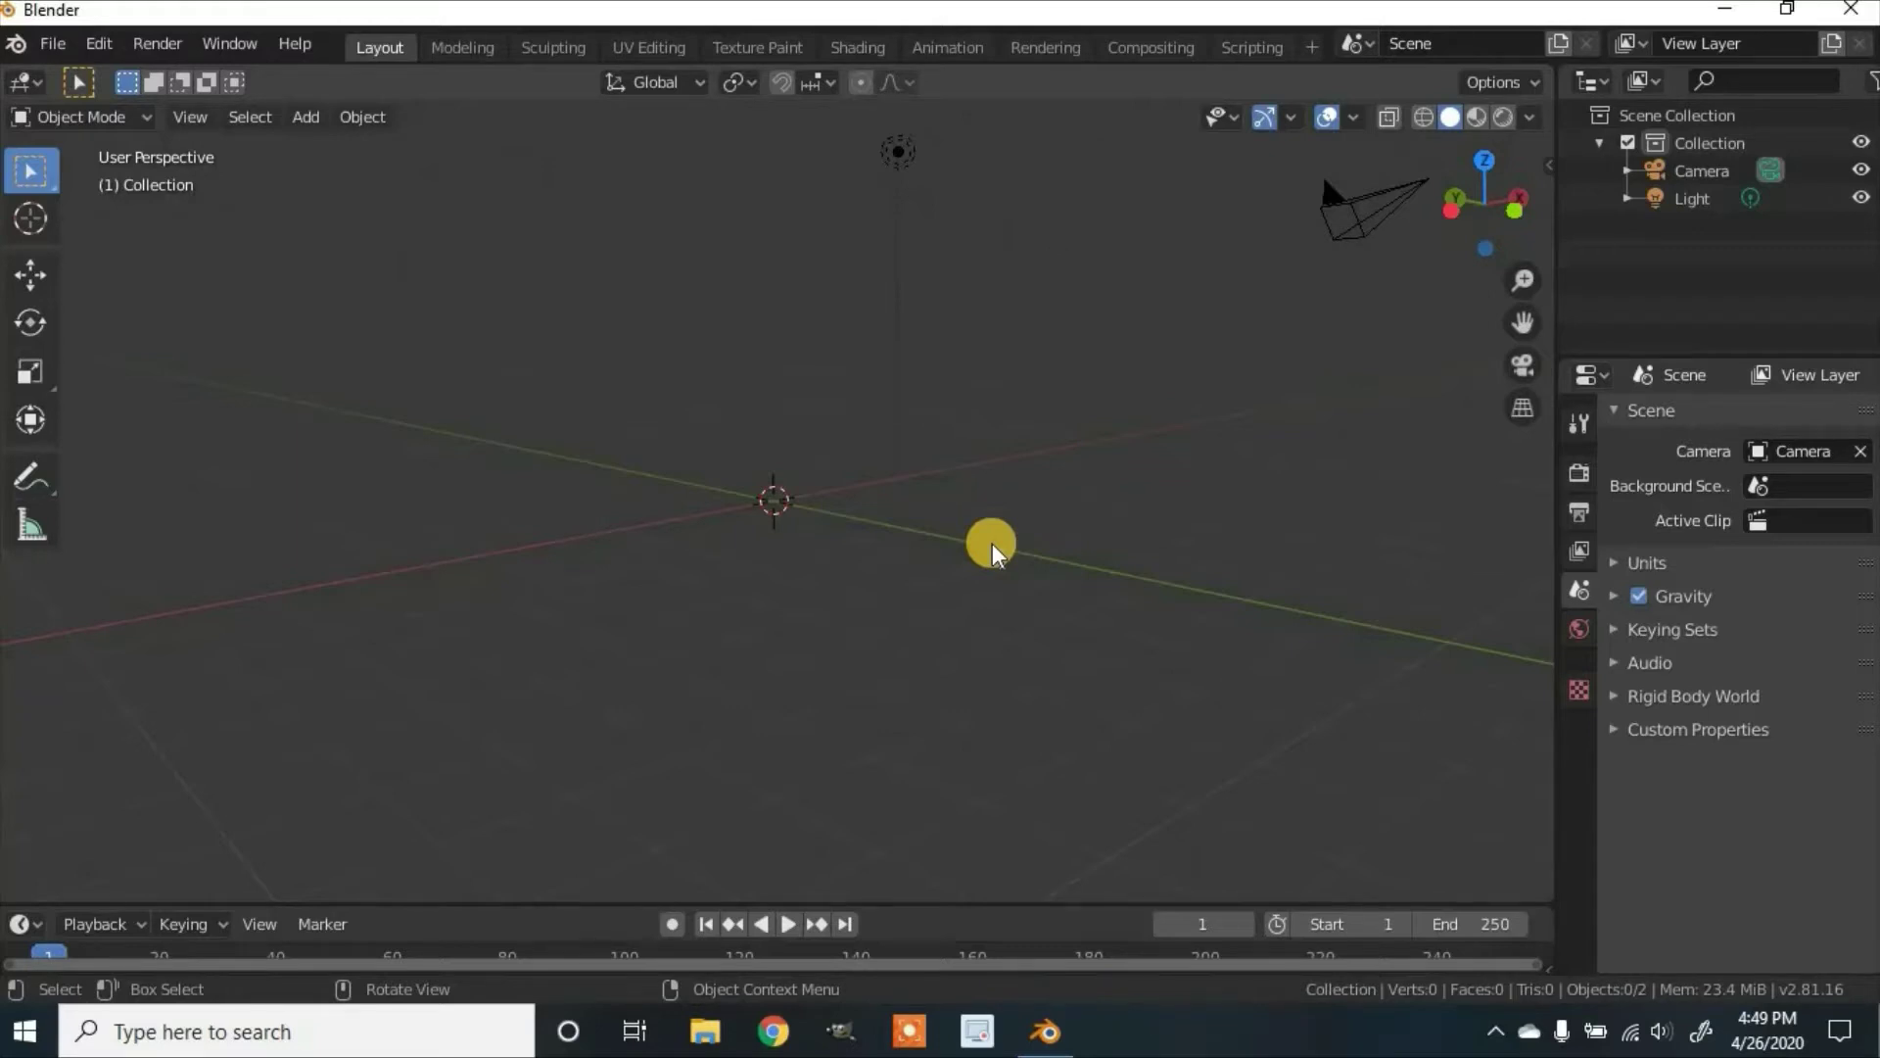
Step: Add a Monkey mesh to the empty scene
key(shift)
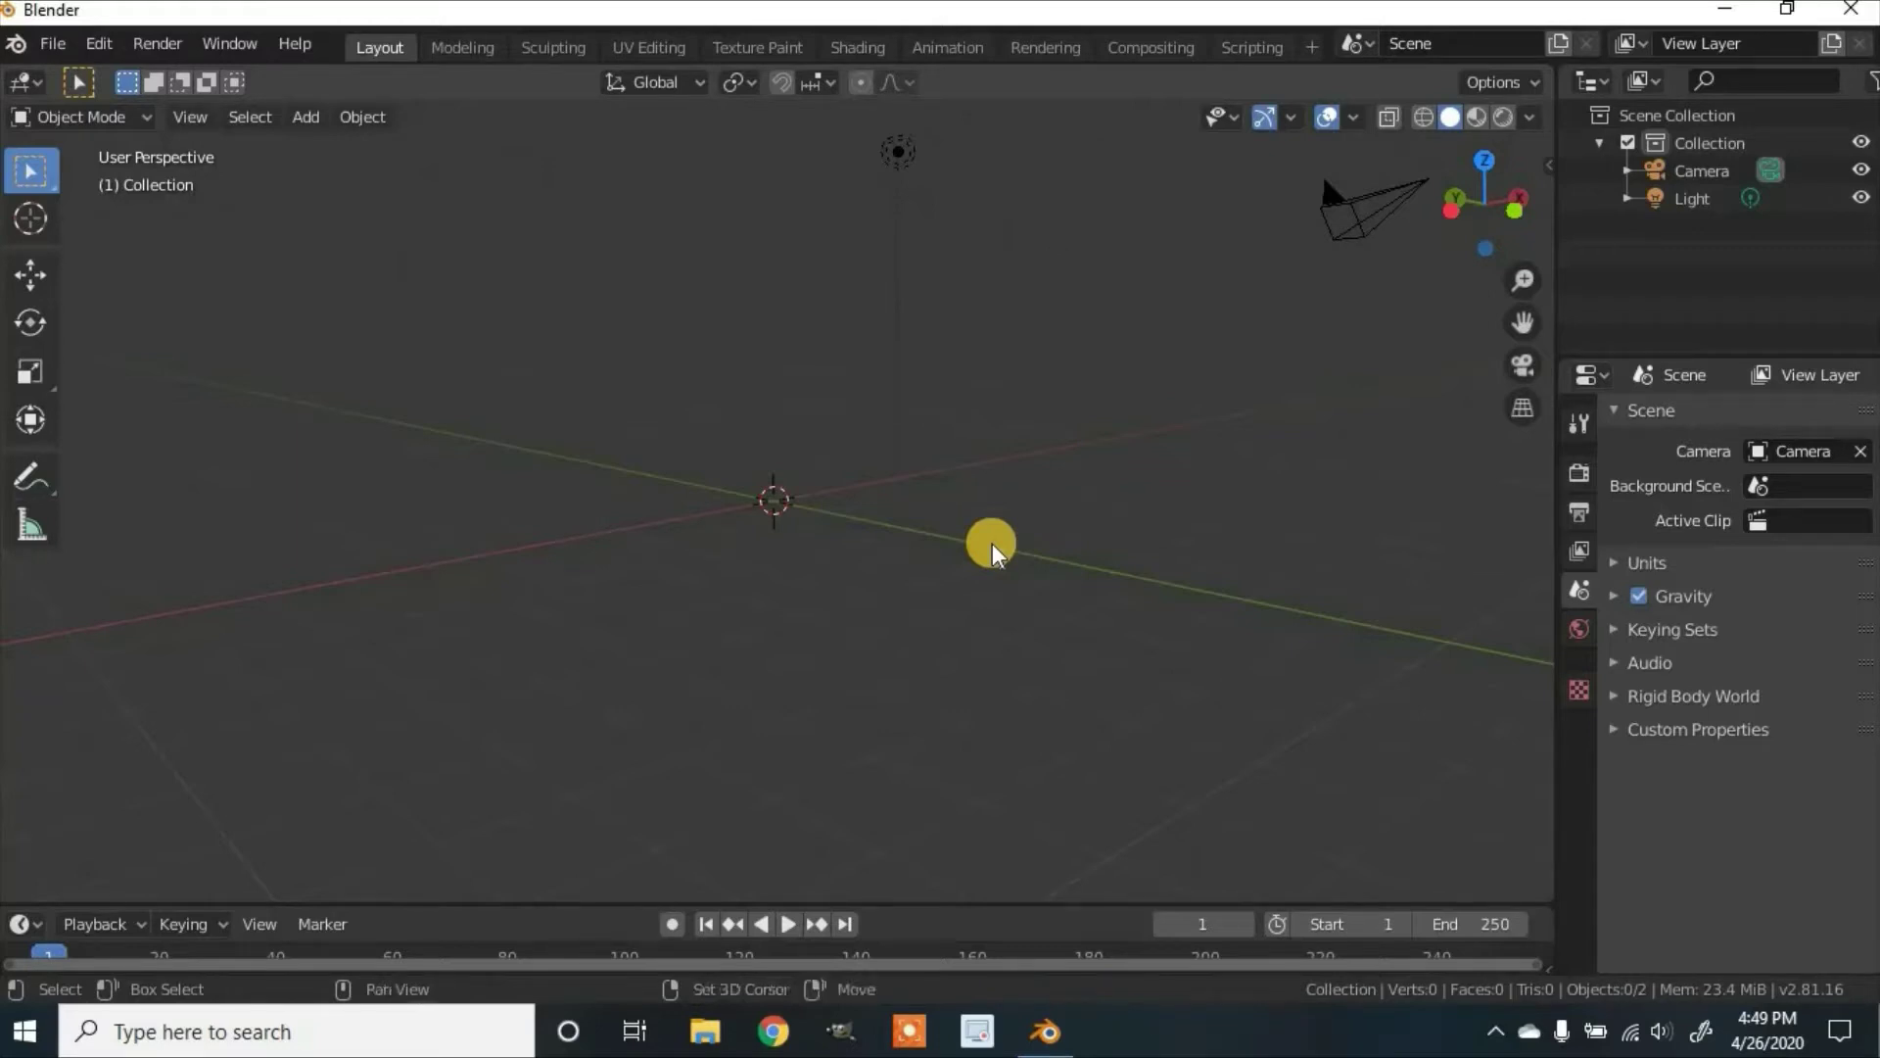
middle_drag(991, 542, 819, 535)
key(shift+a)
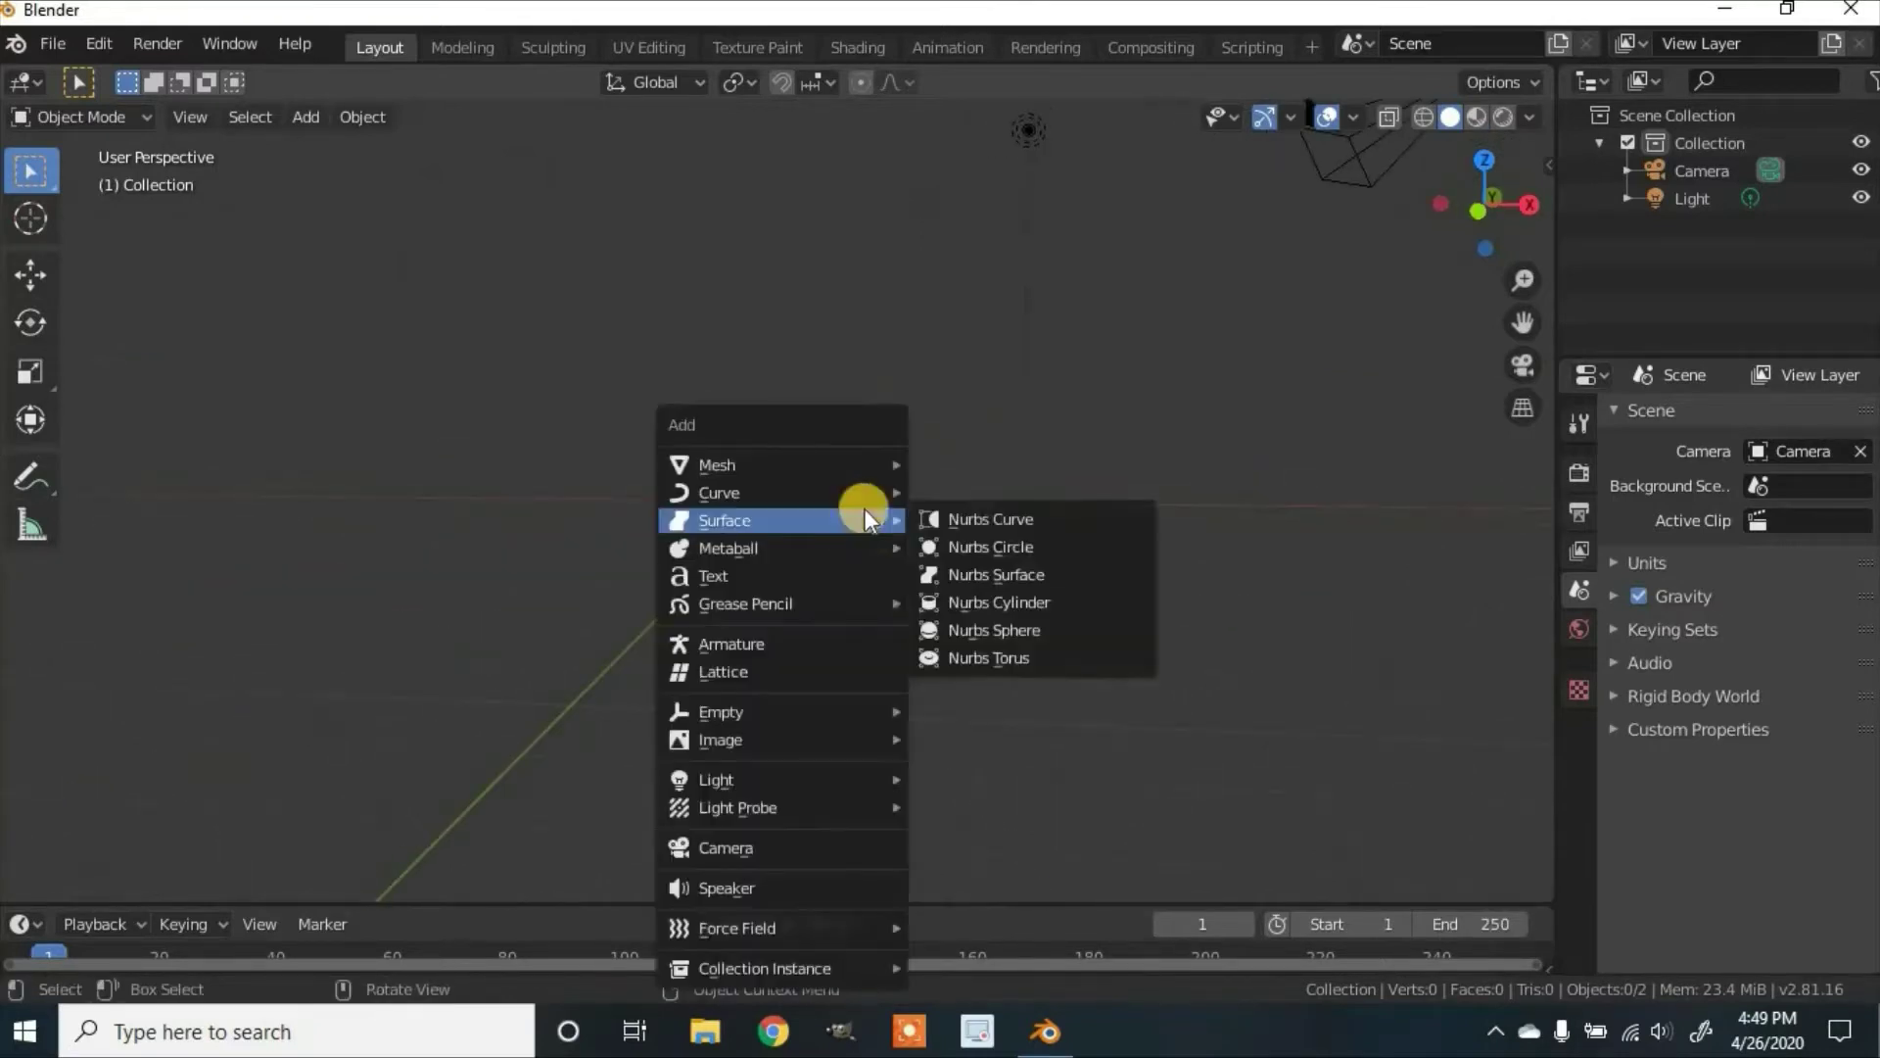
mouse_move(879, 472)
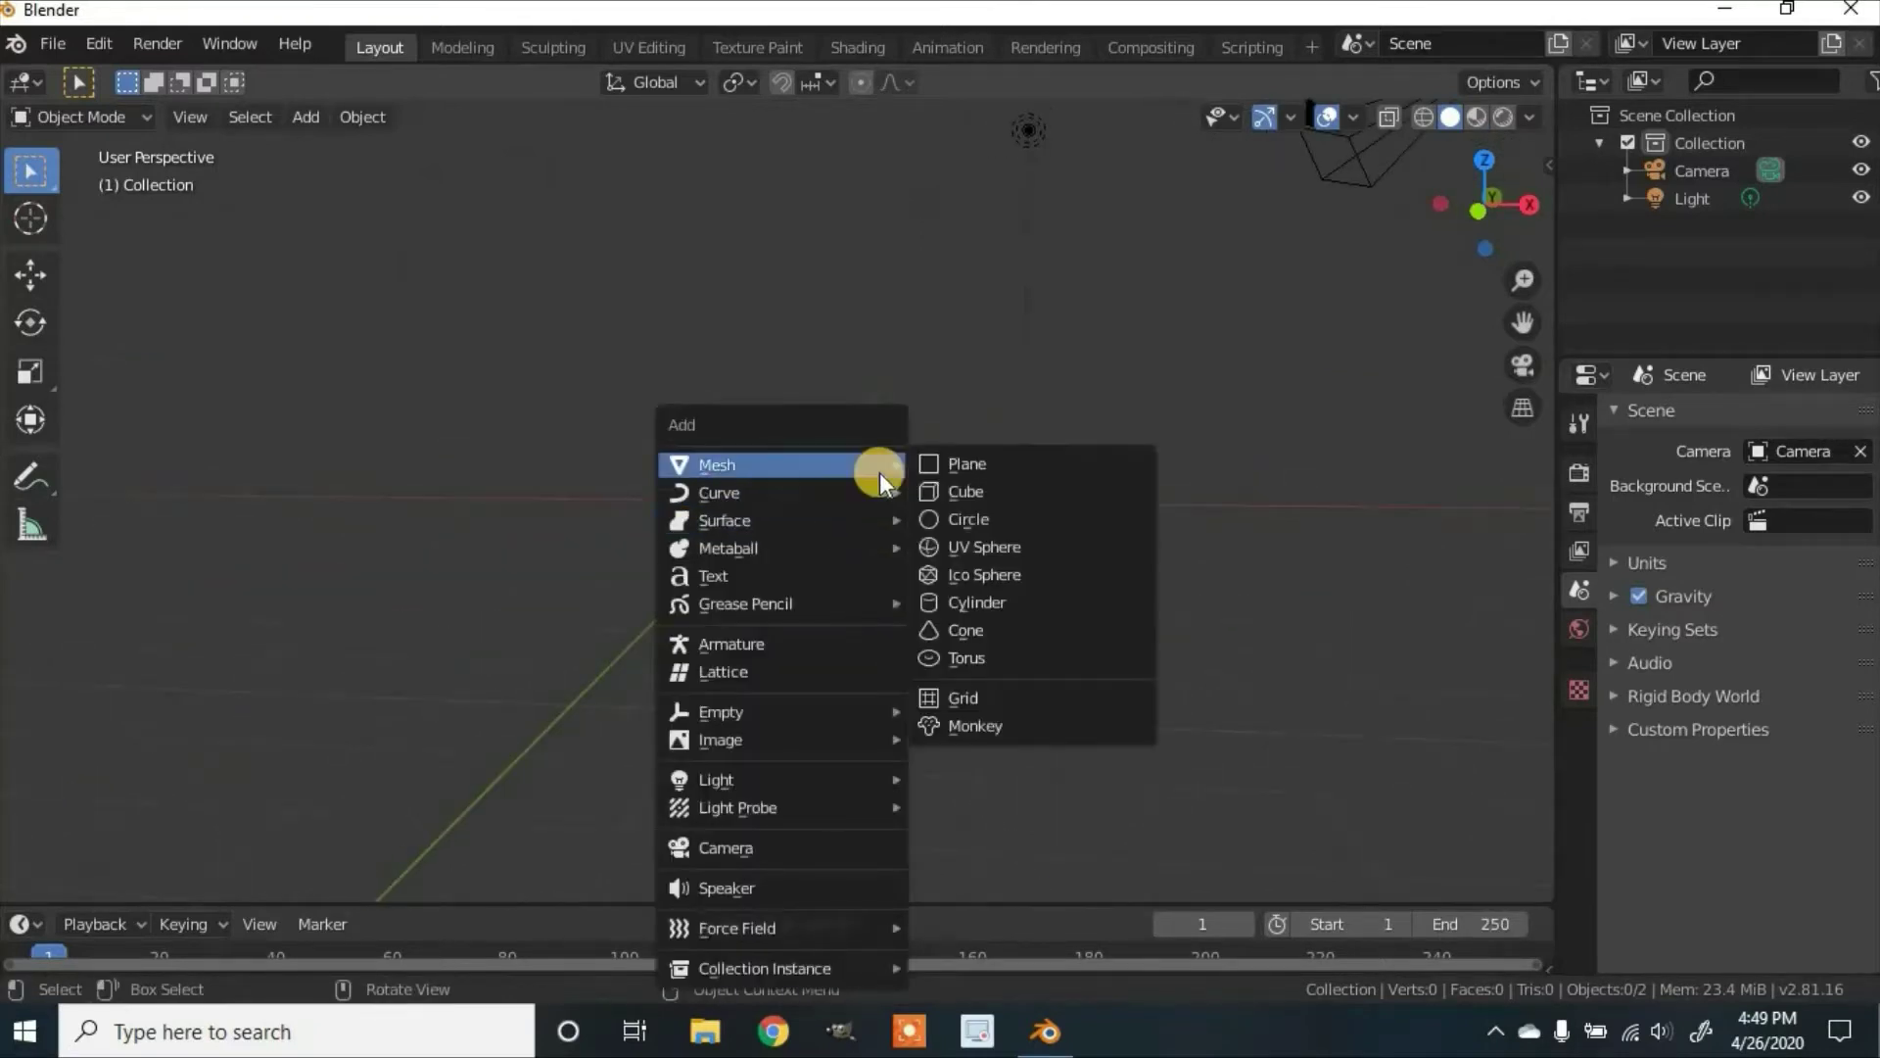
click(974, 725)
middle_drag(837, 599, 856, 567)
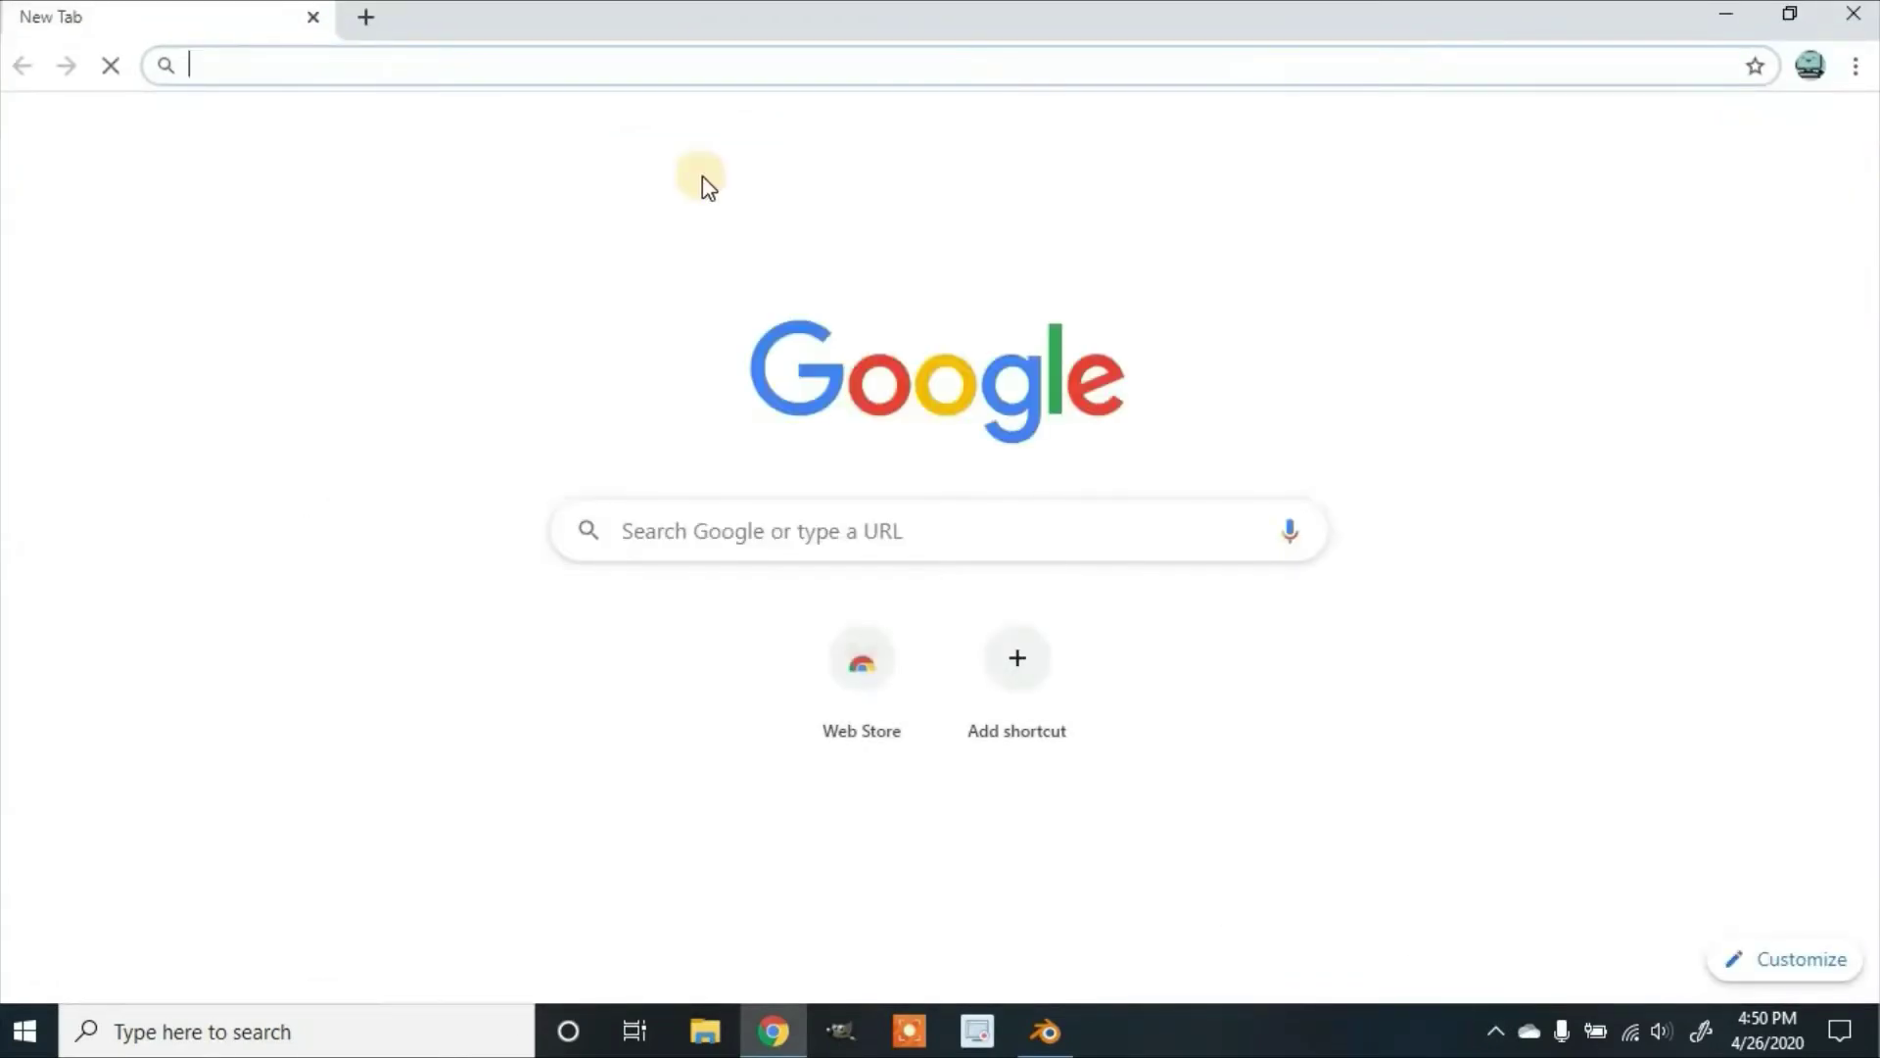
Step: Switch to Chrome and start a drawing on pixilart.com, skipping the welcome tips
text(pixil)
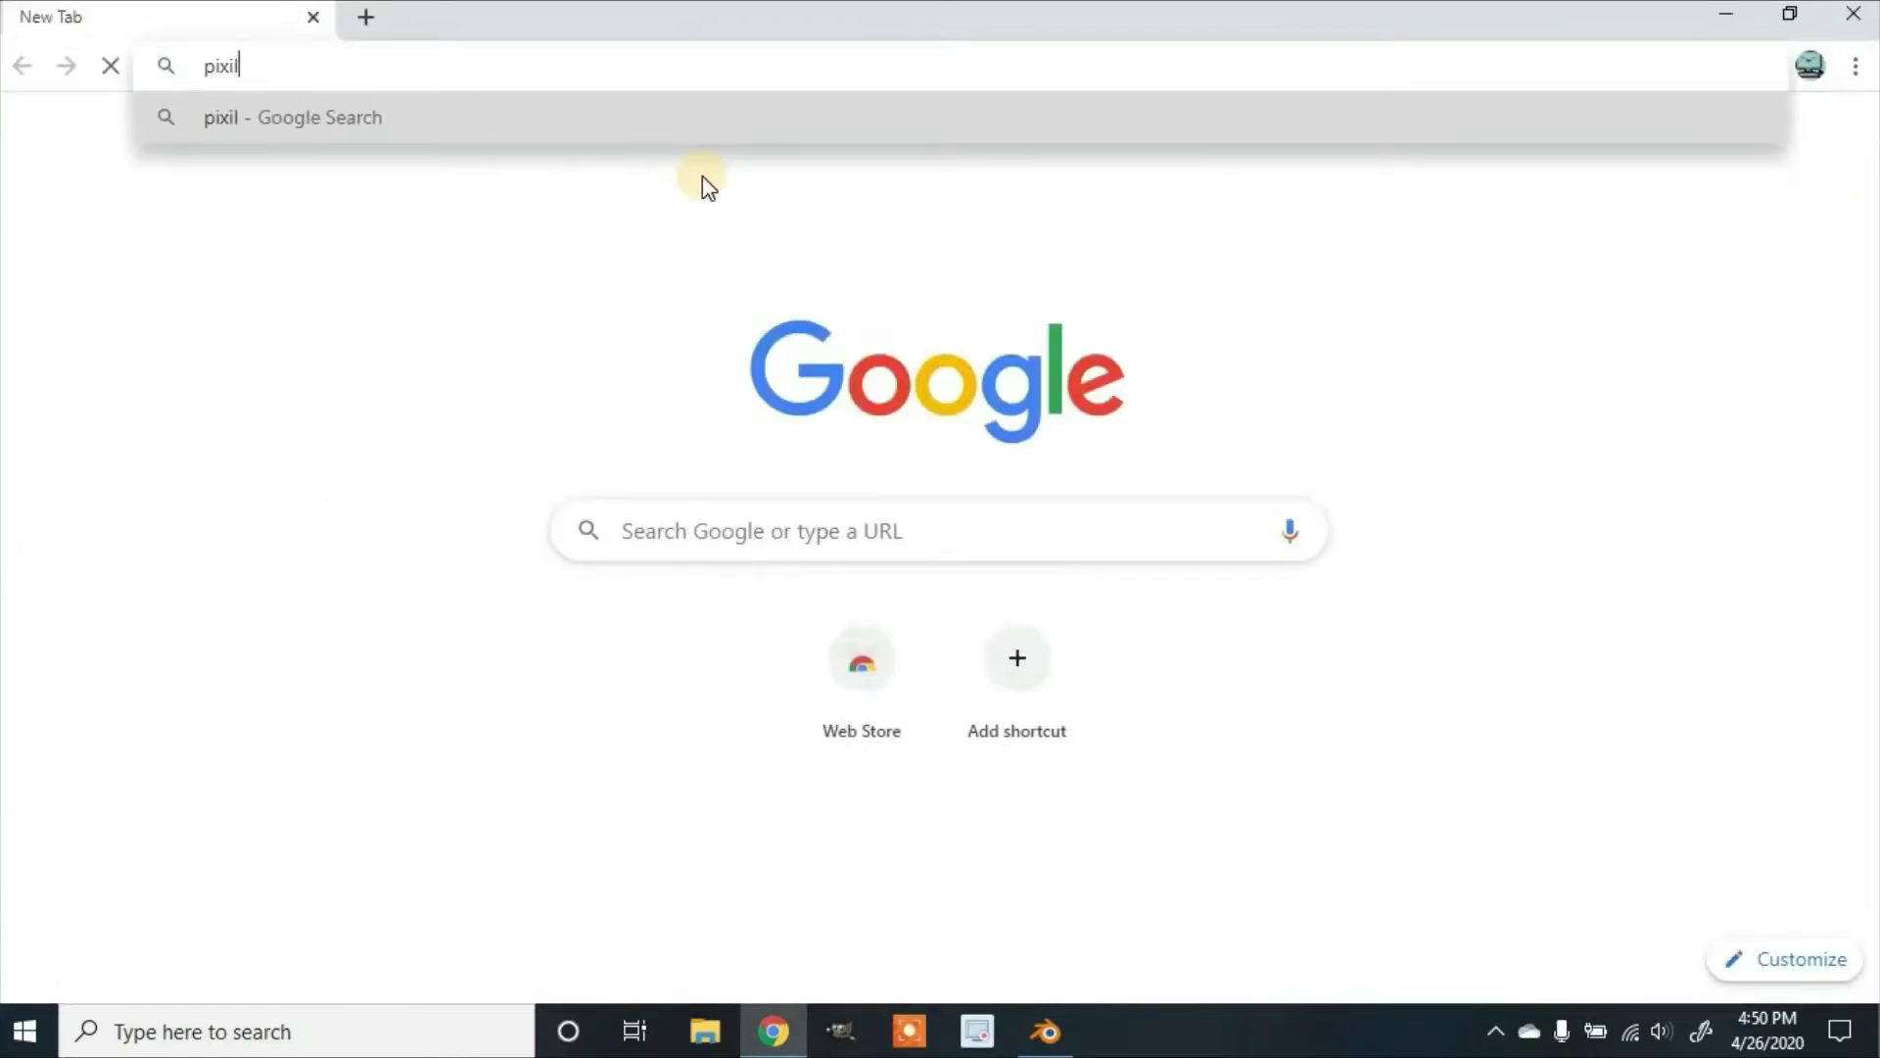
text(art.com)
key(Return)
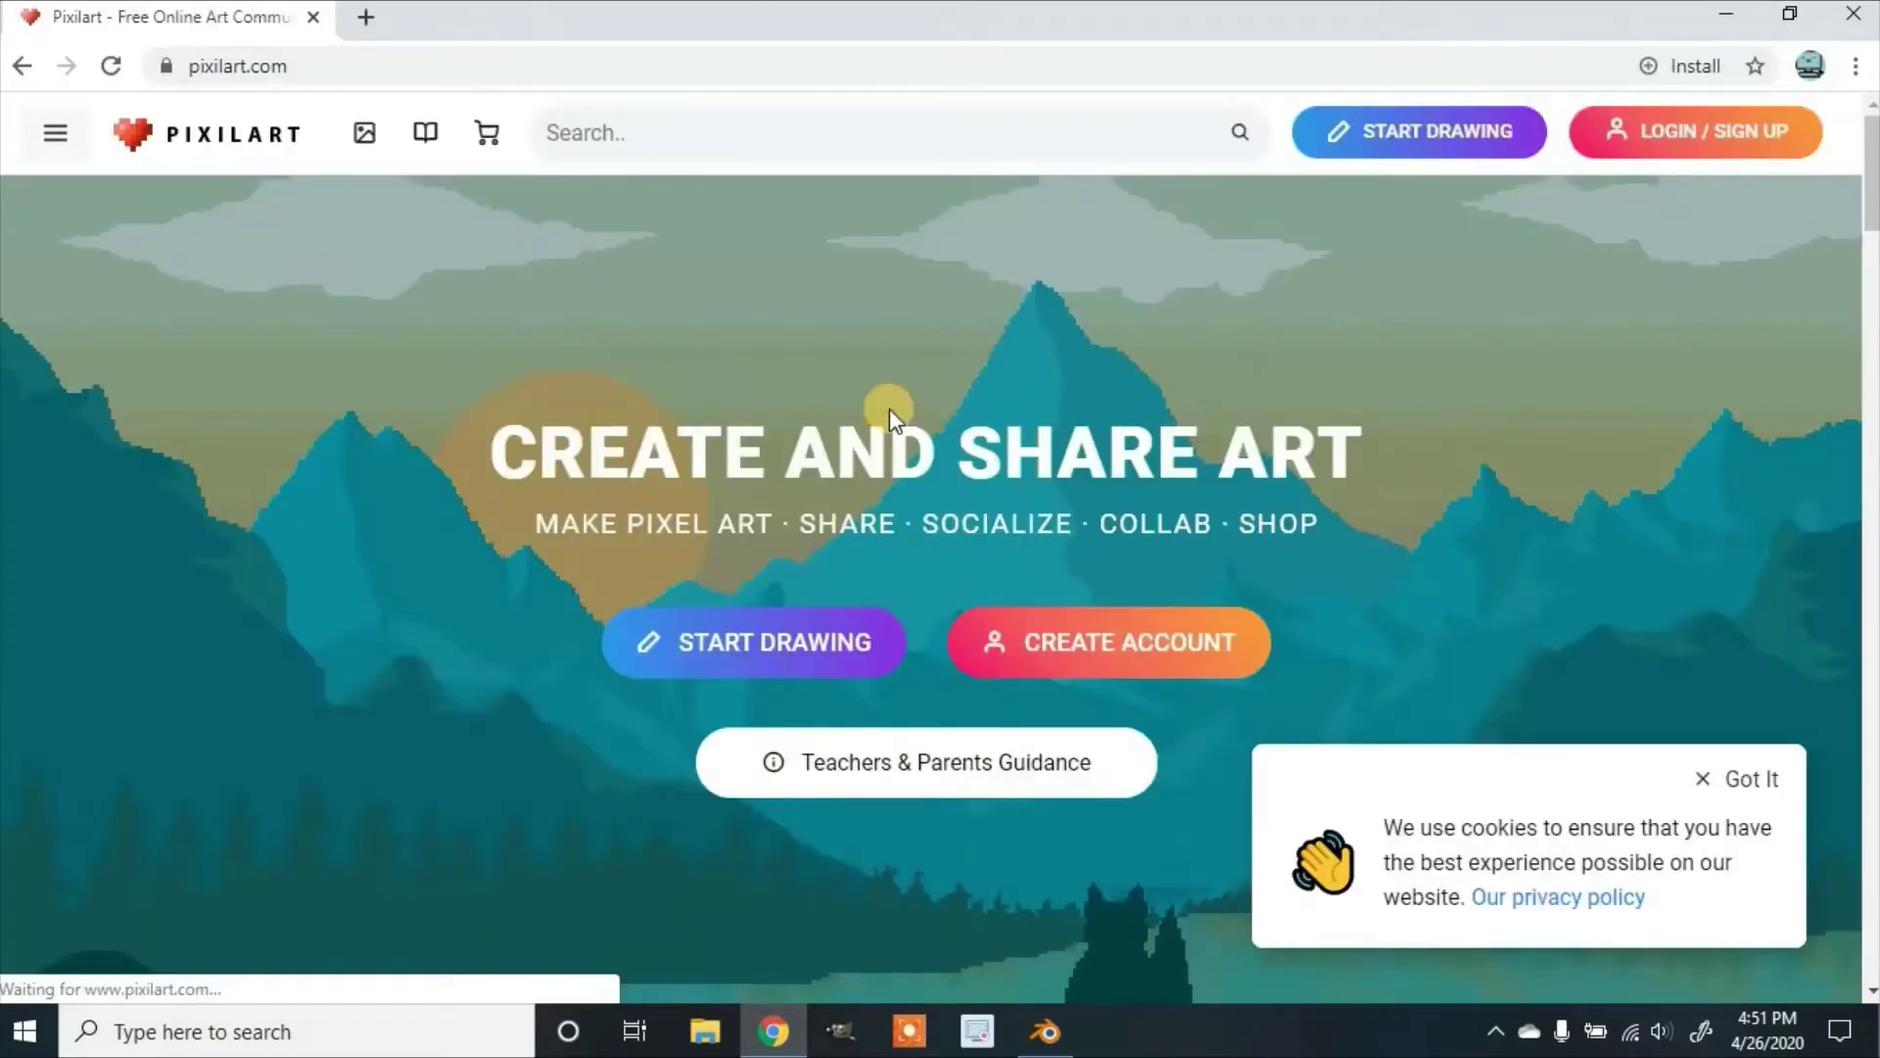
click(708, 634)
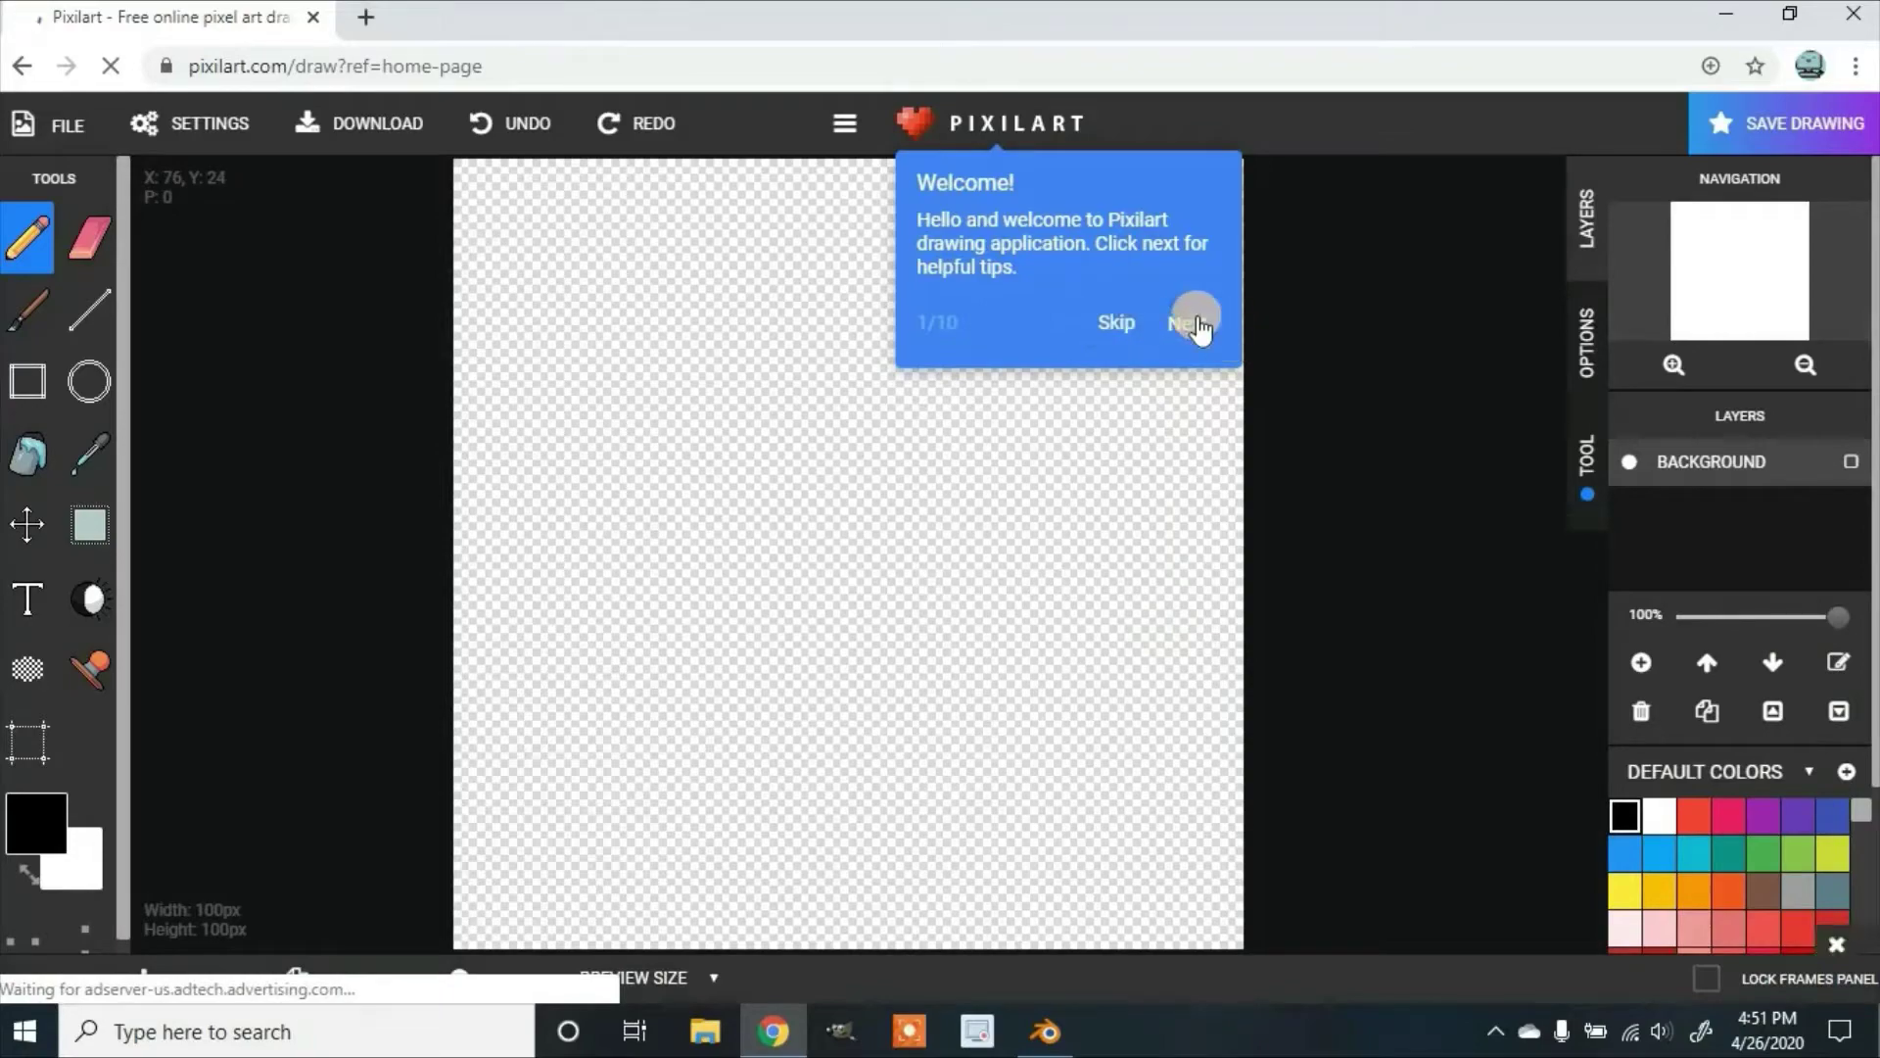
click(1123, 327)
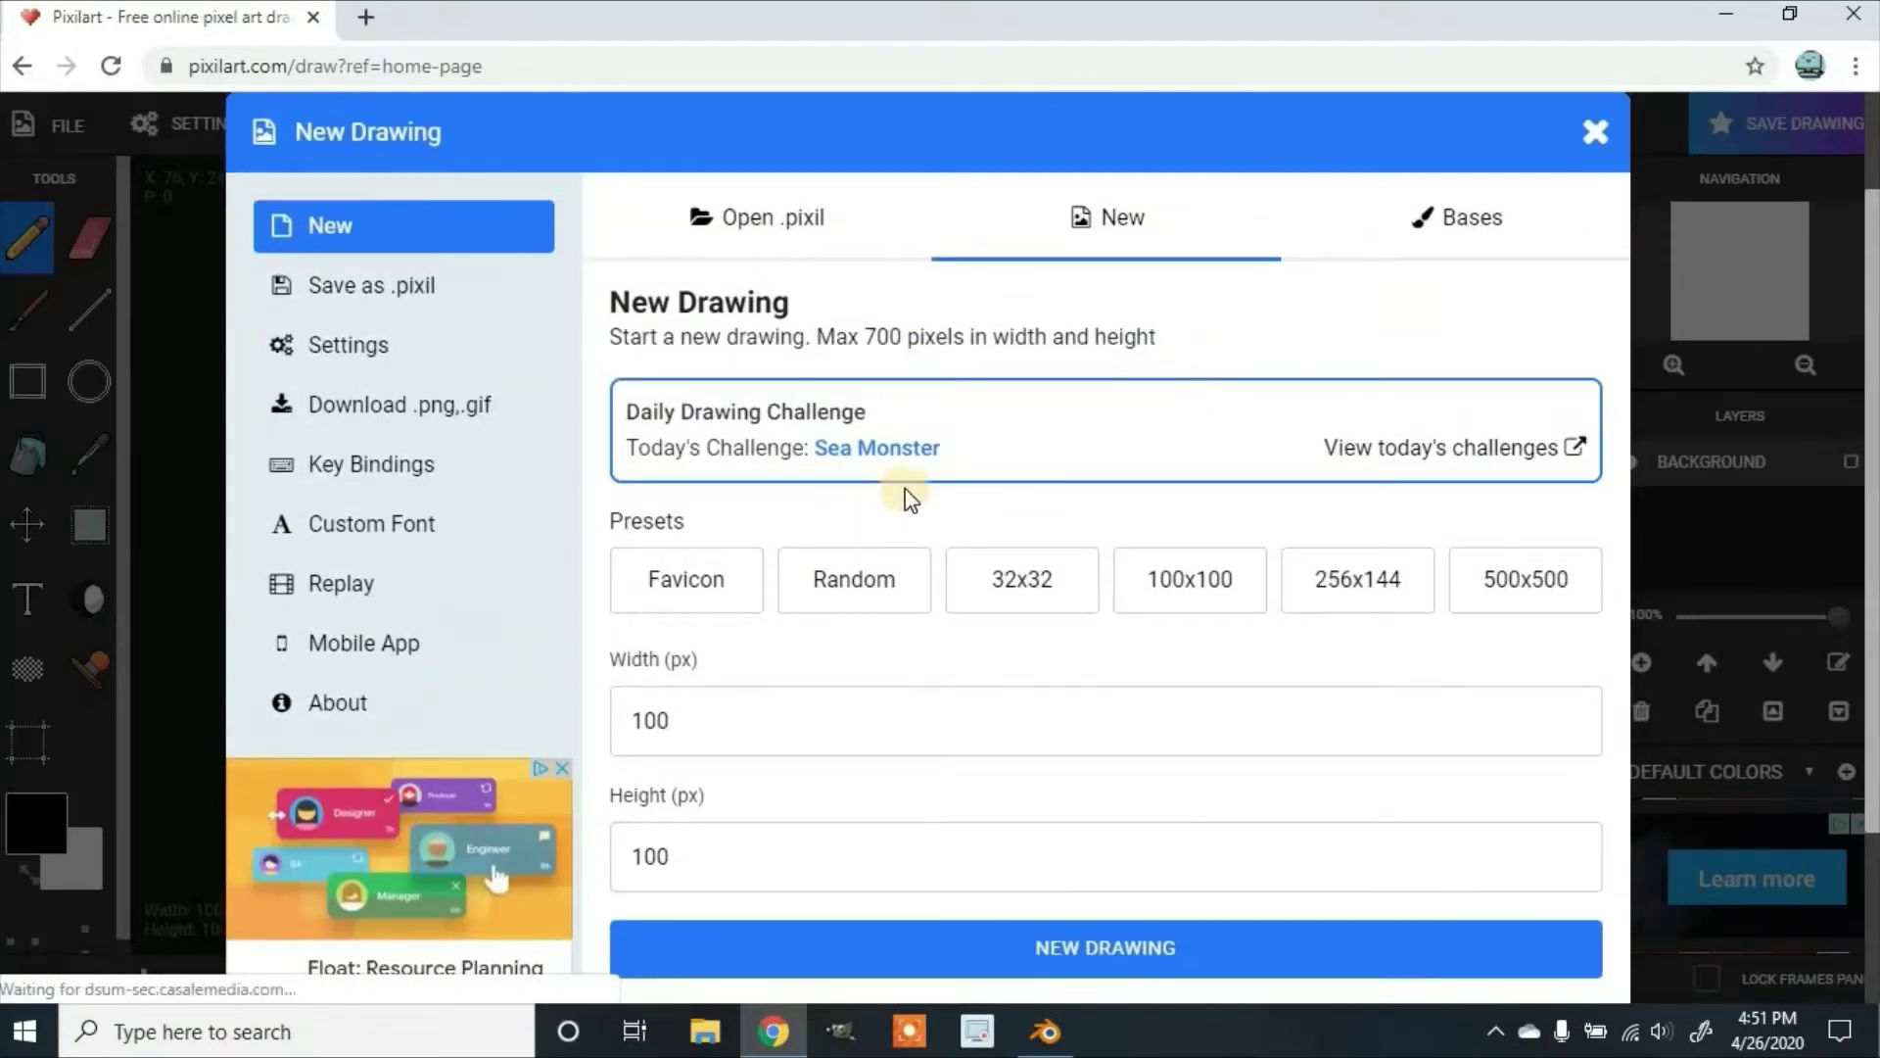
Step: Create a new drawing 4 px wide and 4 px high, accept clearing the canvas, and close the ad banner
double_click(730, 717)
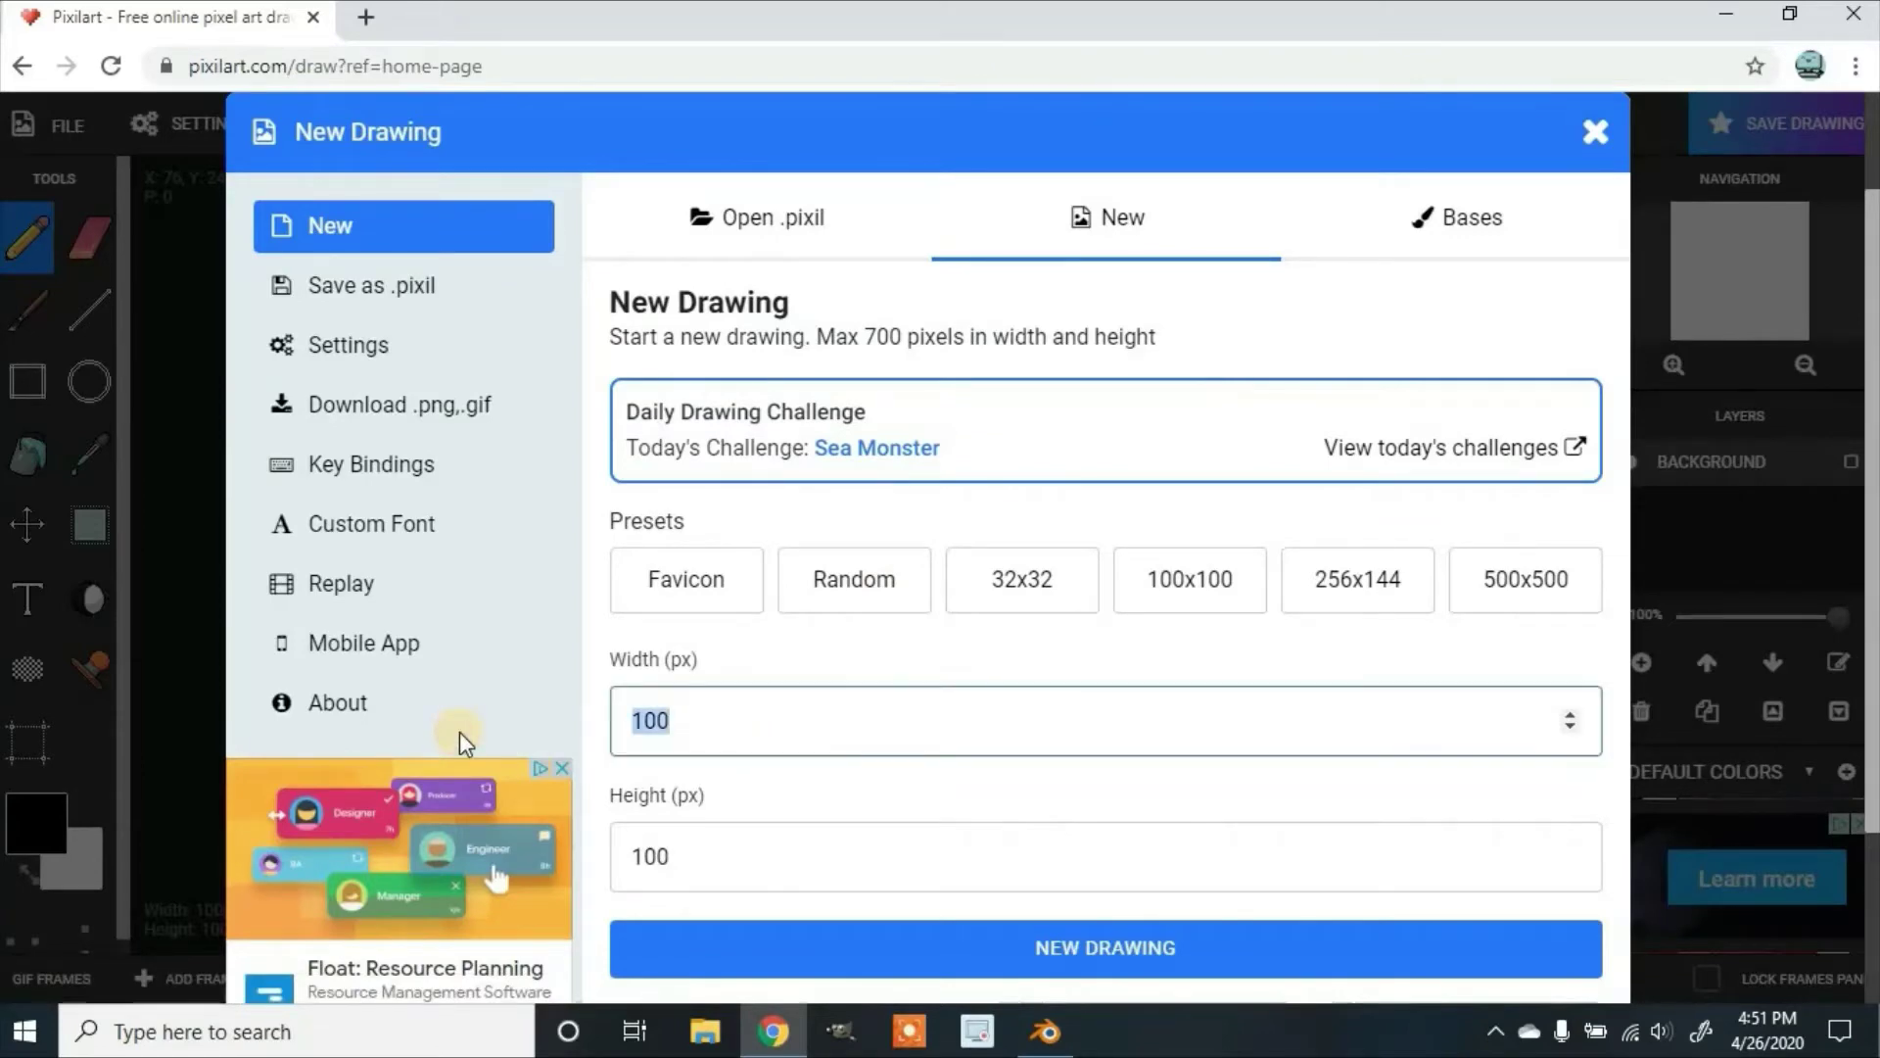
key(BackSpace)
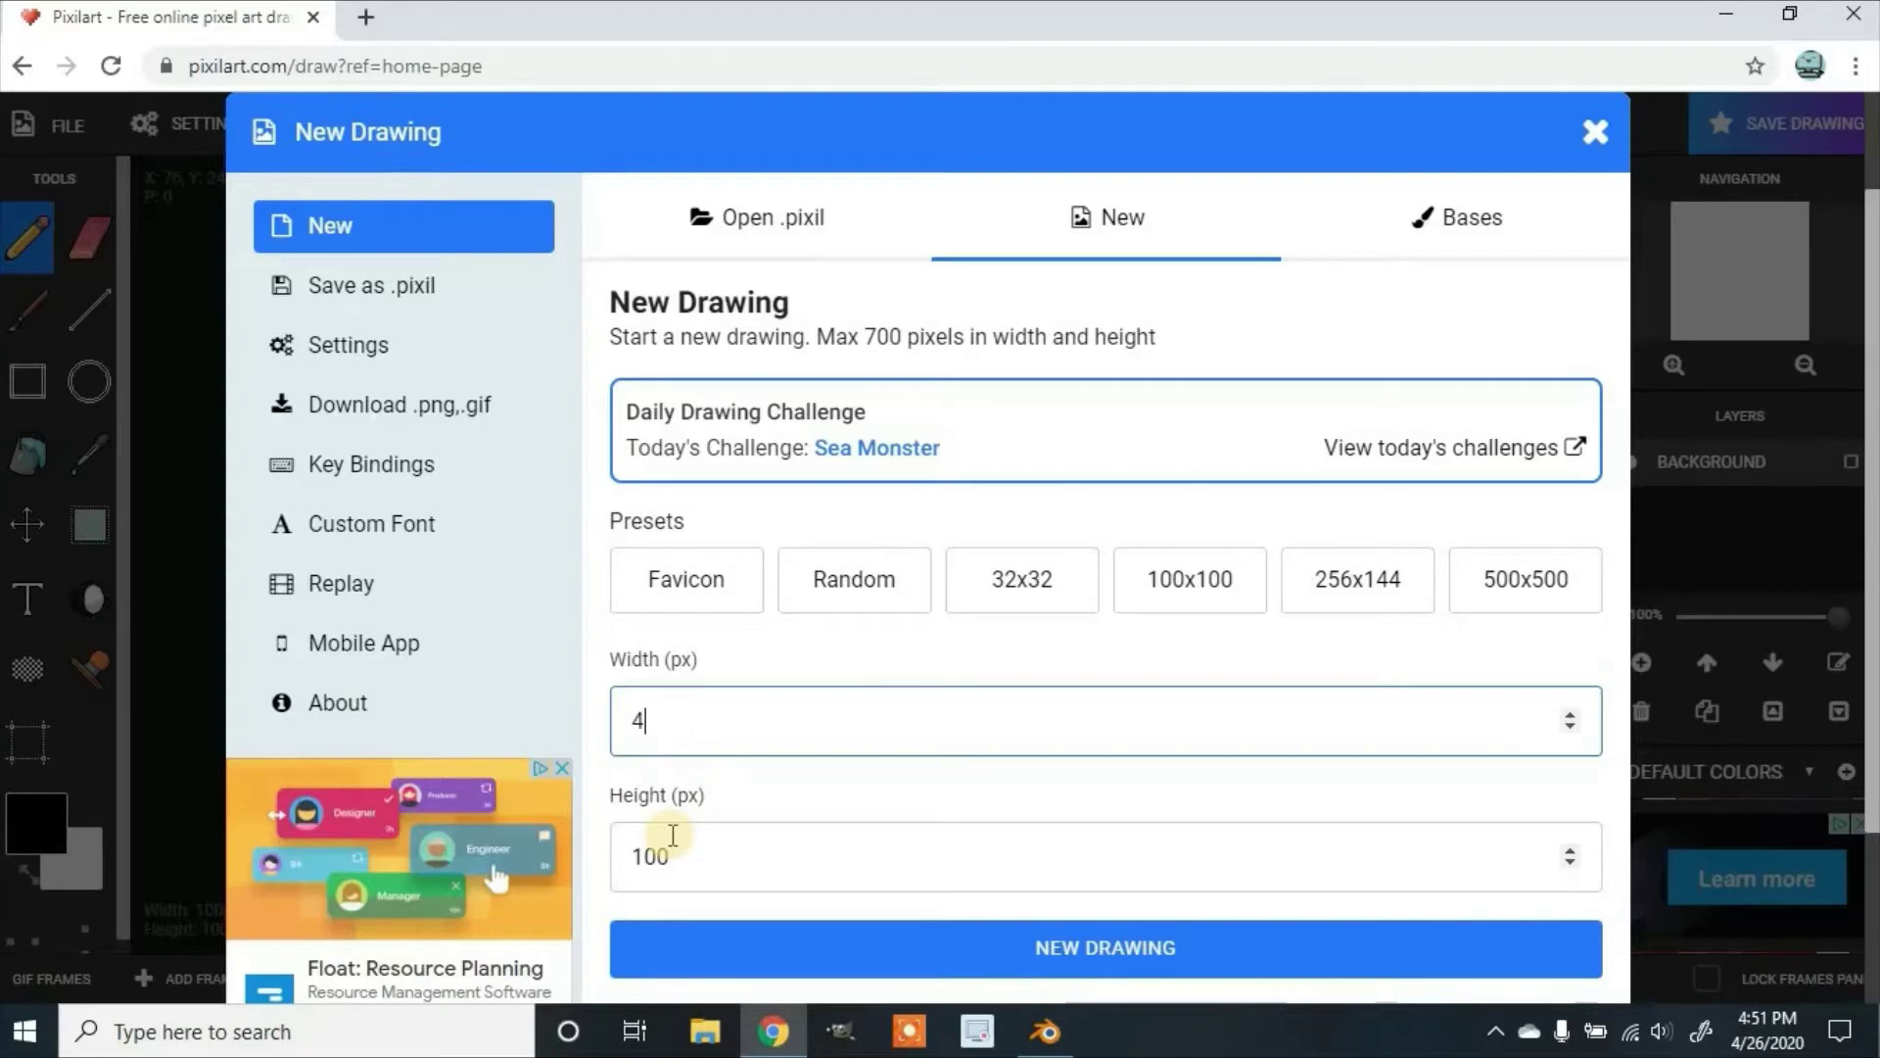
double_click(673, 834)
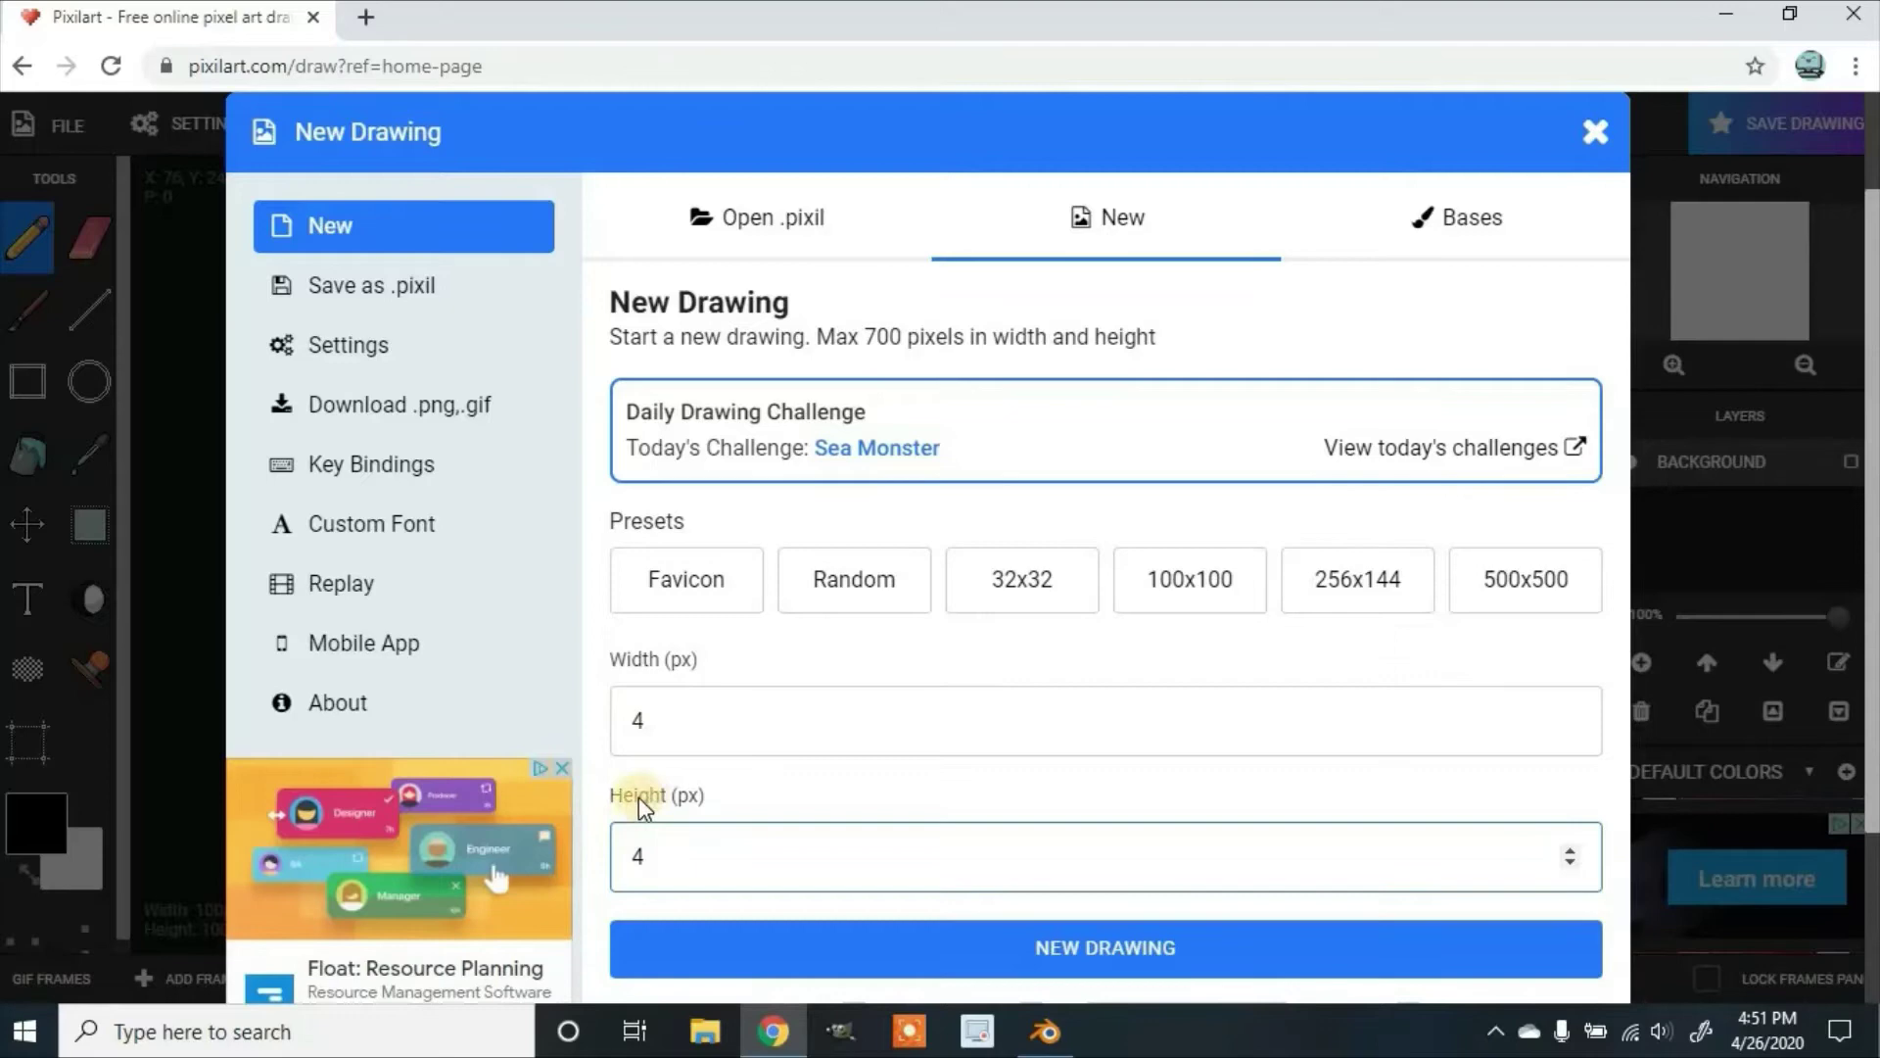
click(848, 955)
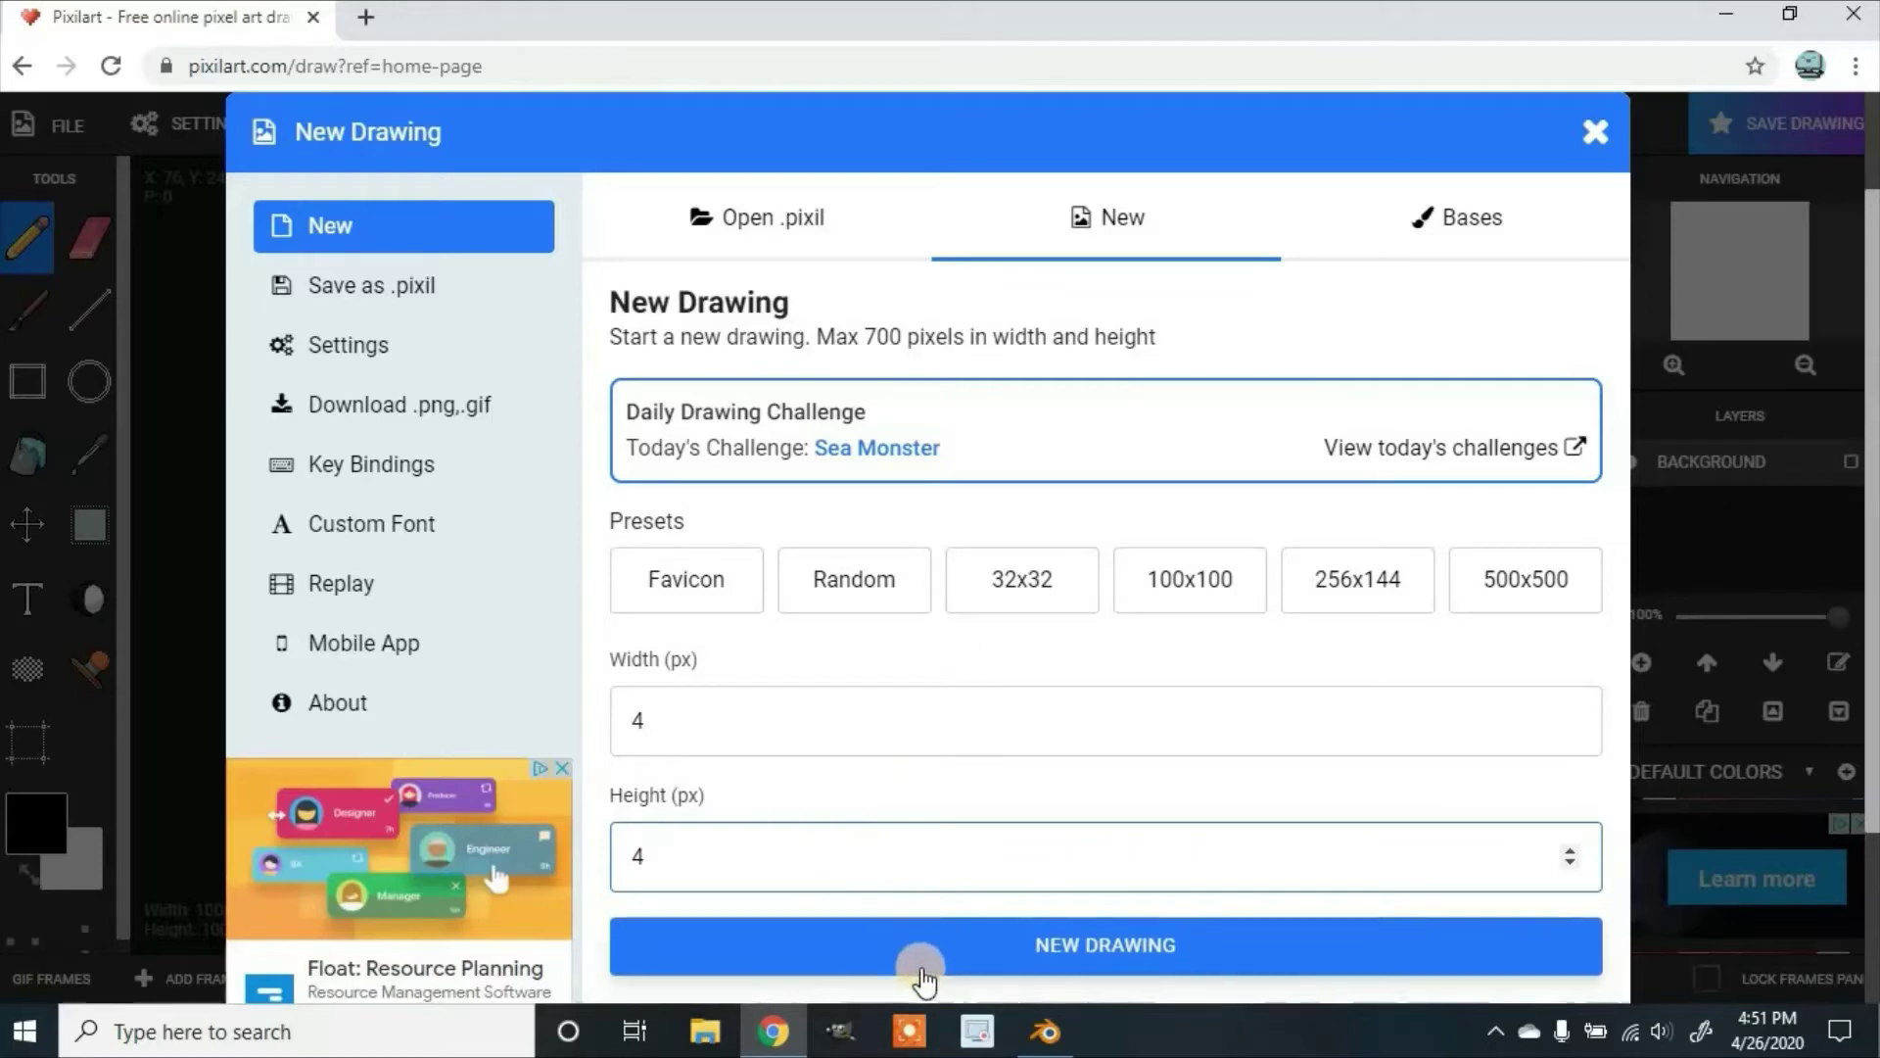
click(812, 952)
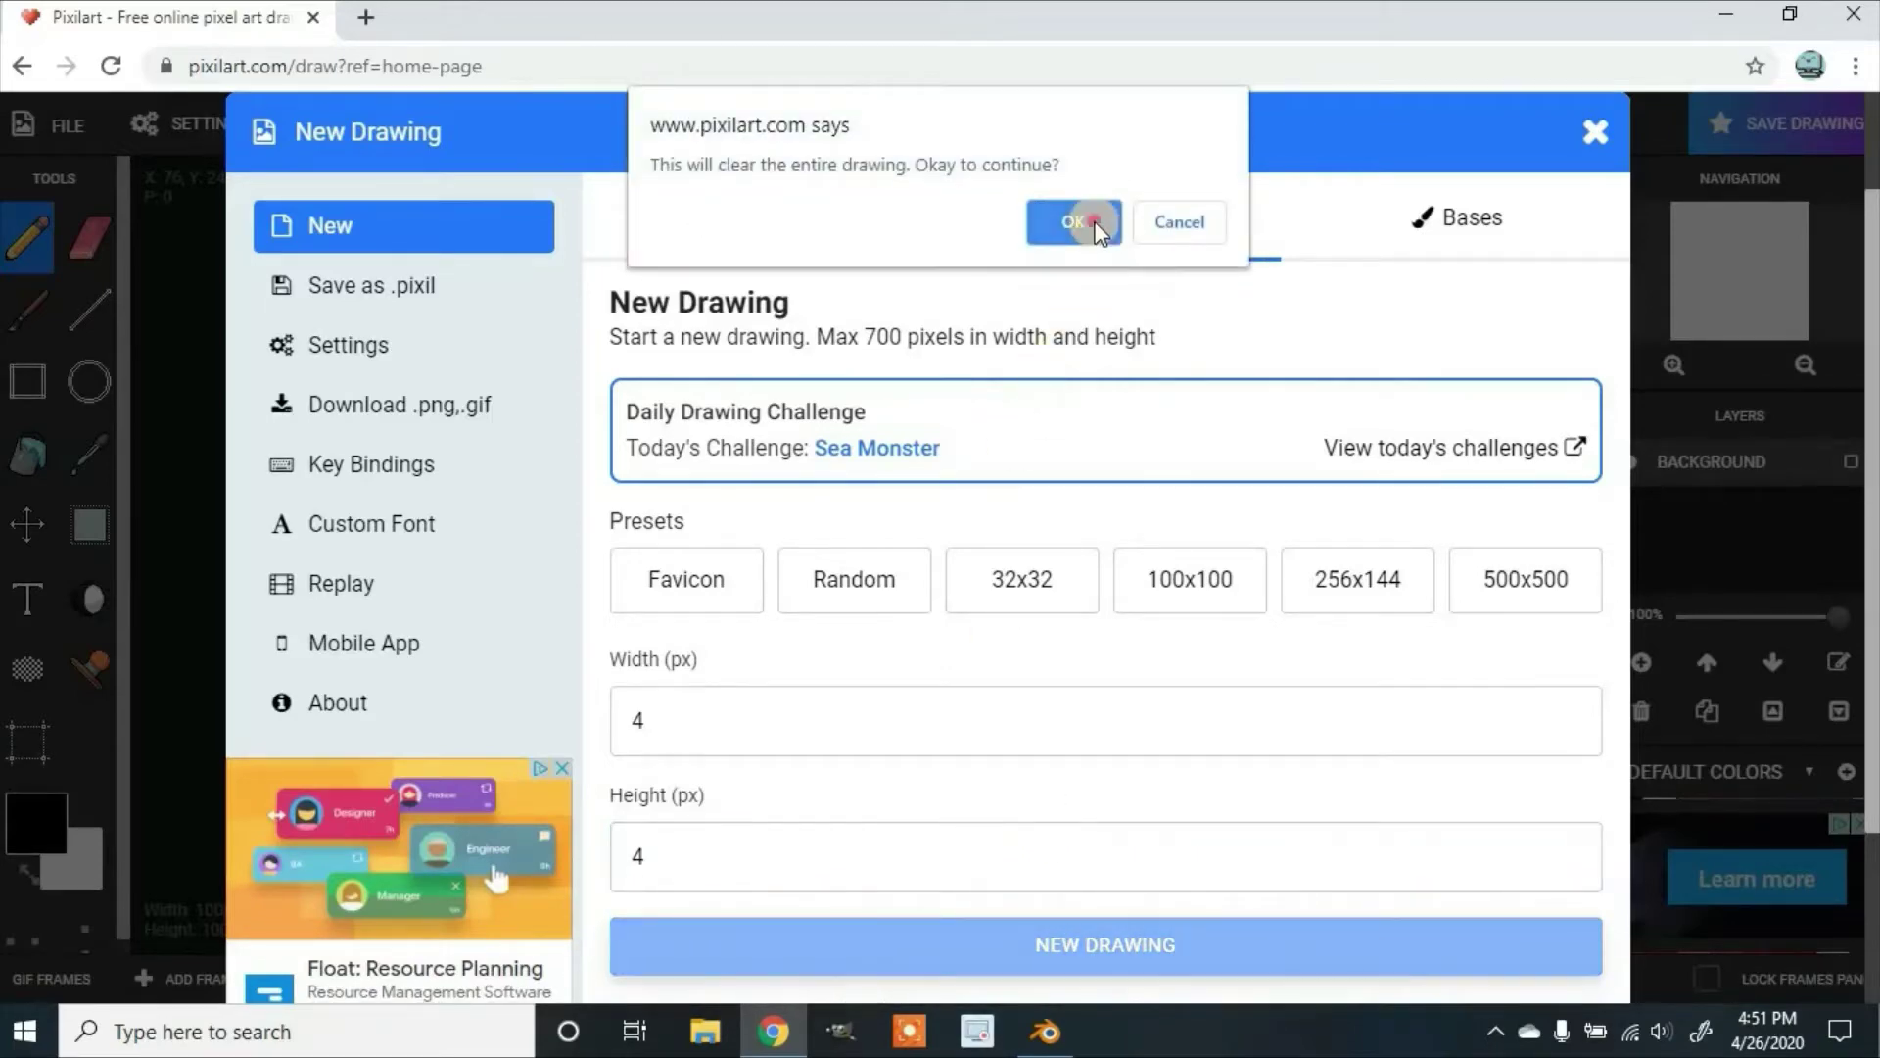
click(1093, 222)
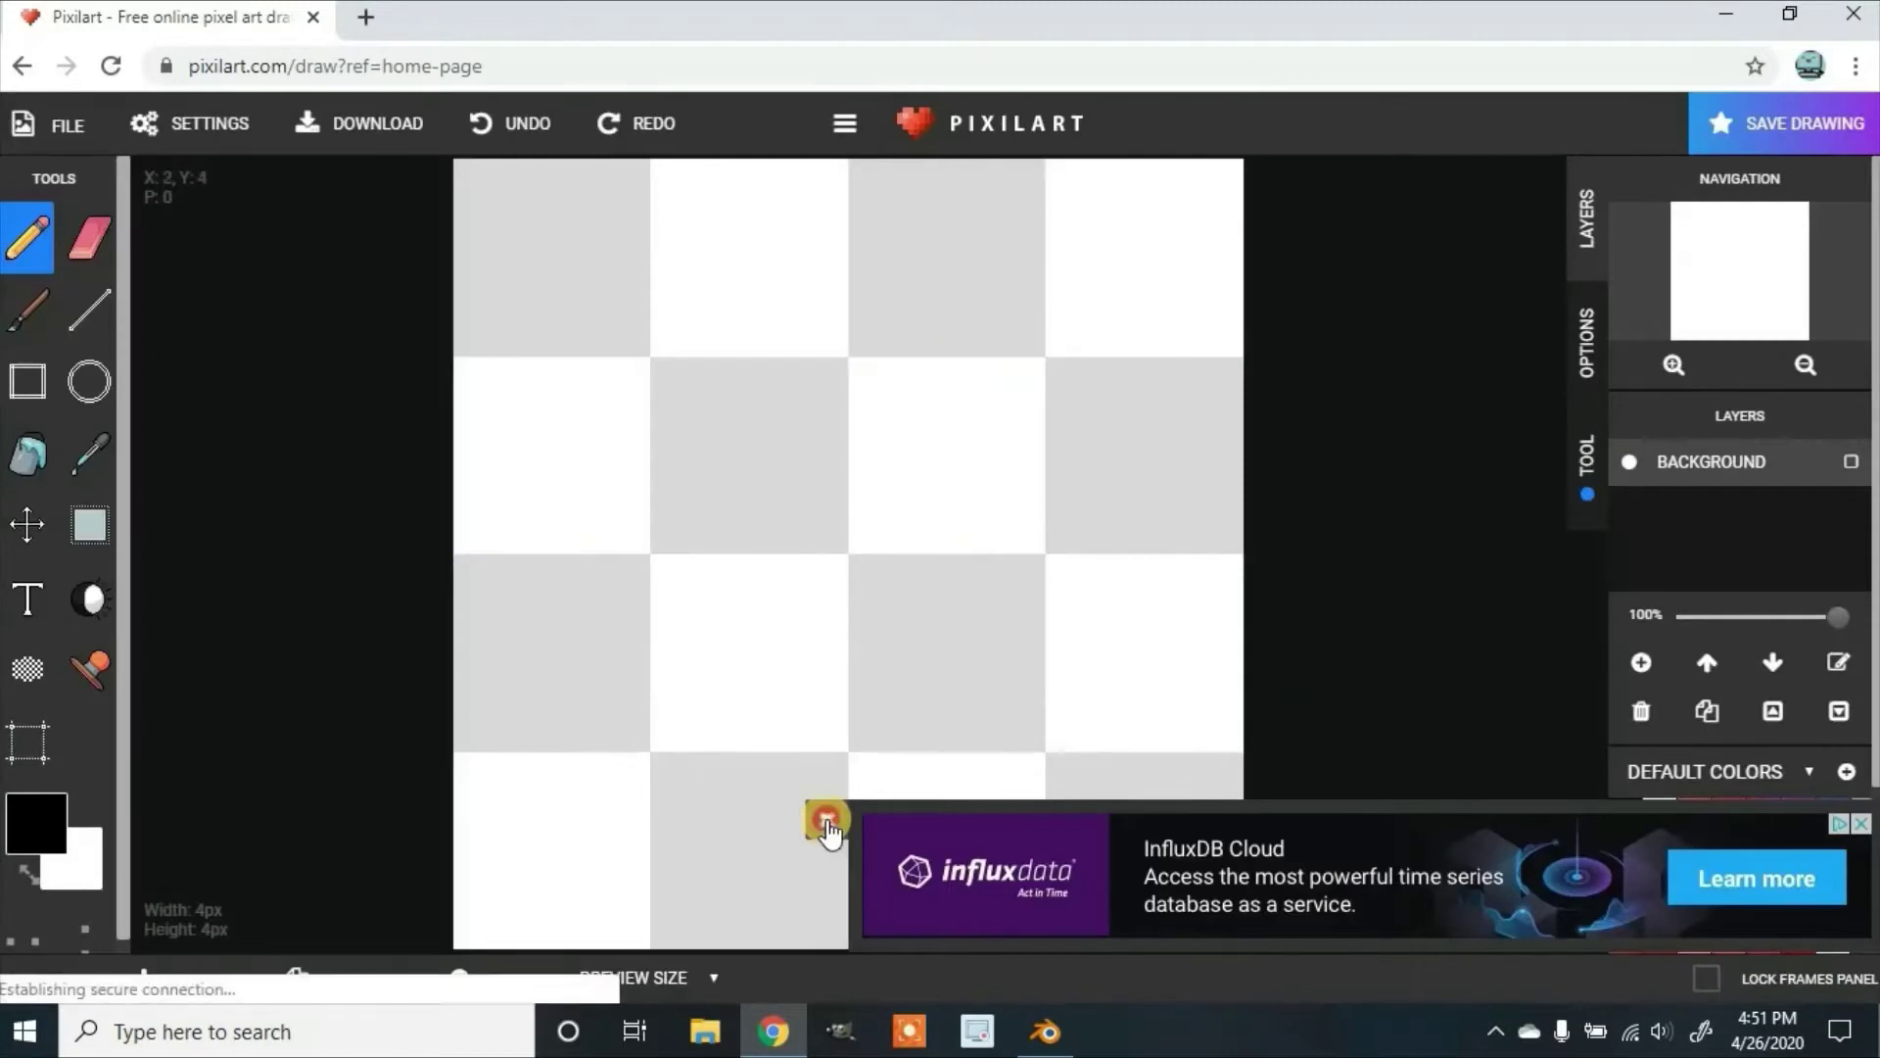
click(828, 831)
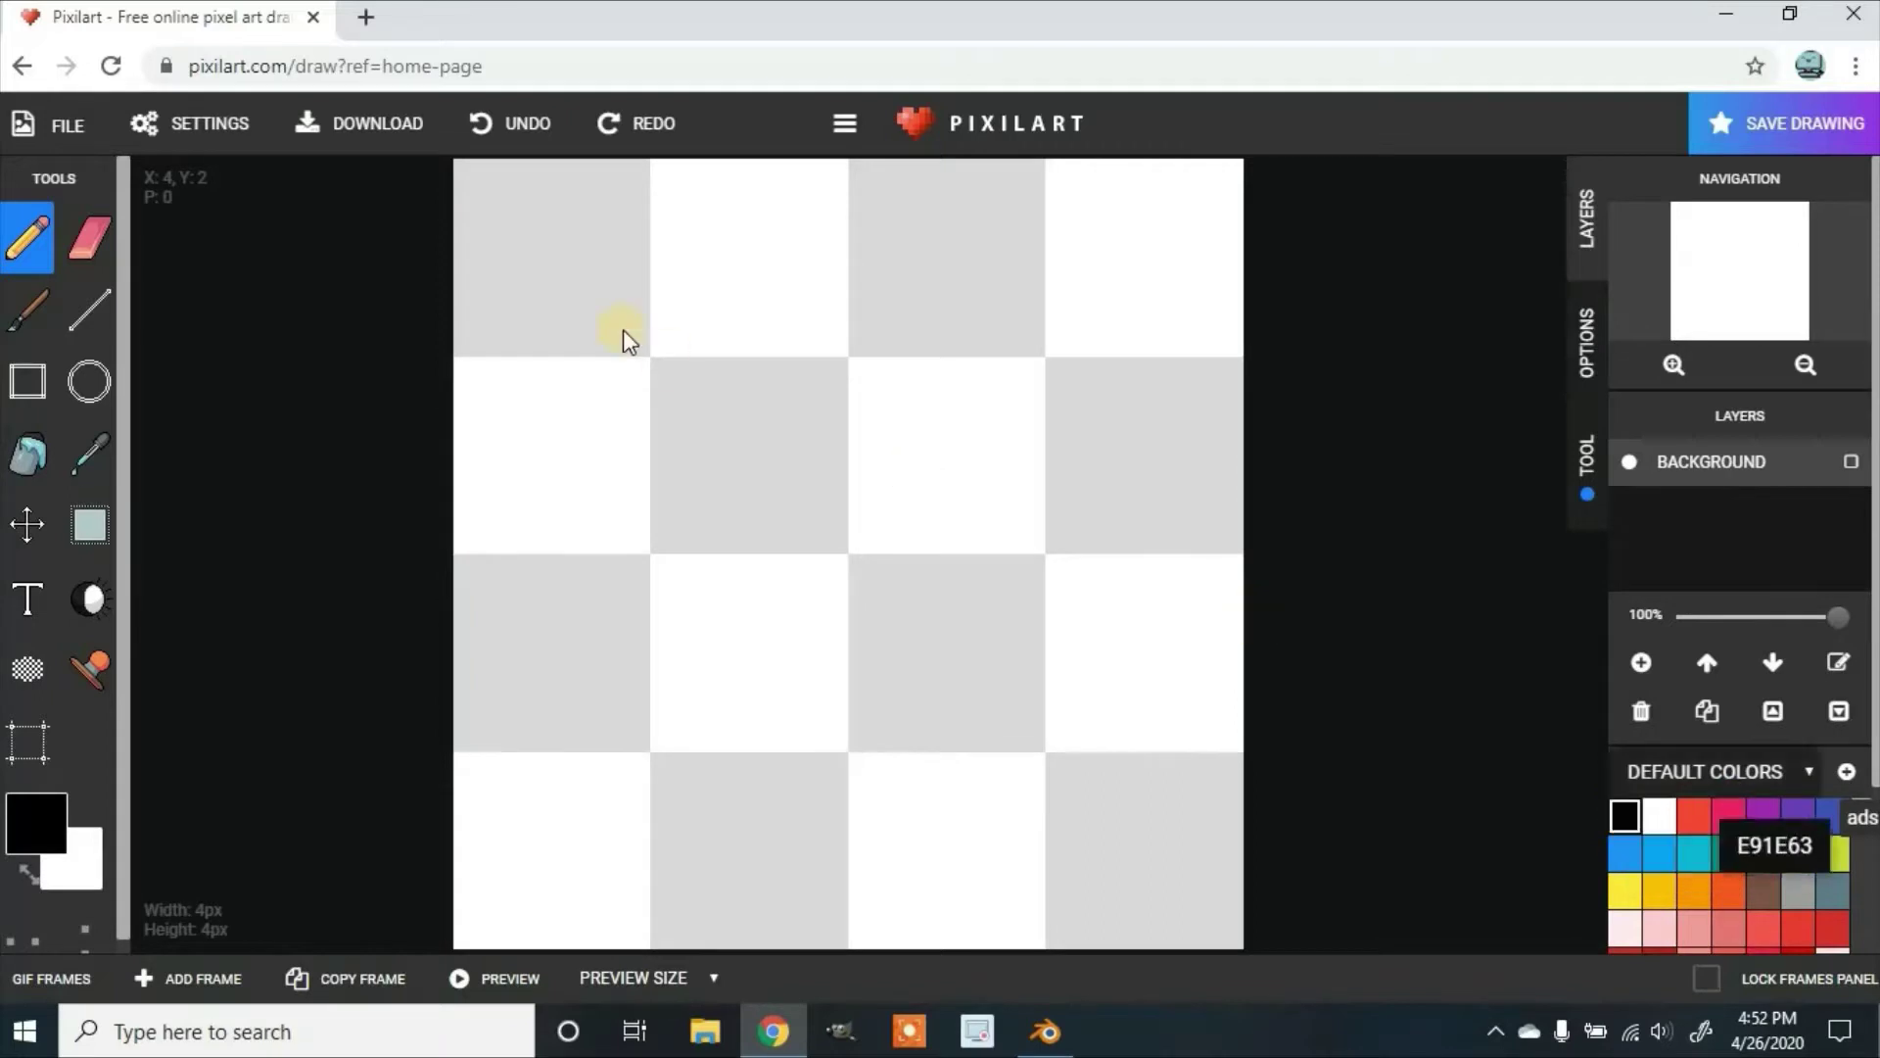
Step: Paint the canvas's first top-row pixel black and its third top-row pixel indigo blue
click(554, 239)
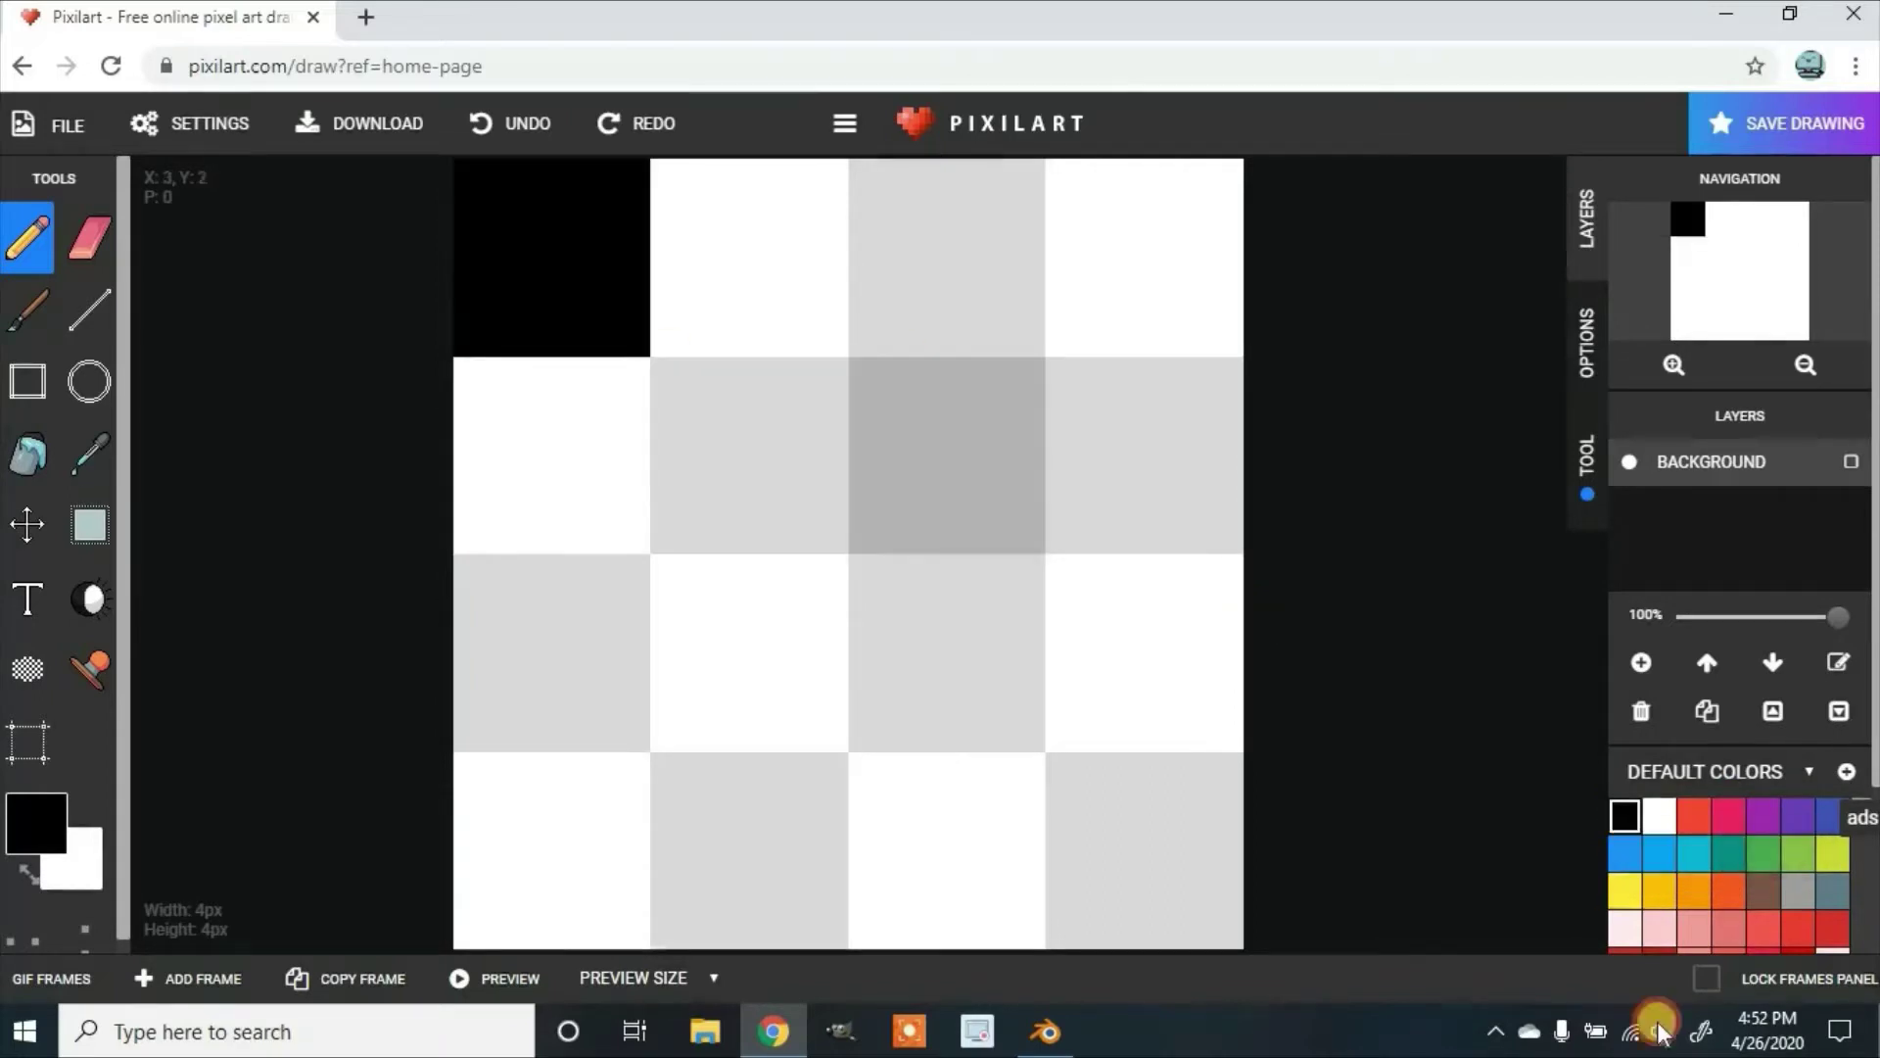
click(1659, 814)
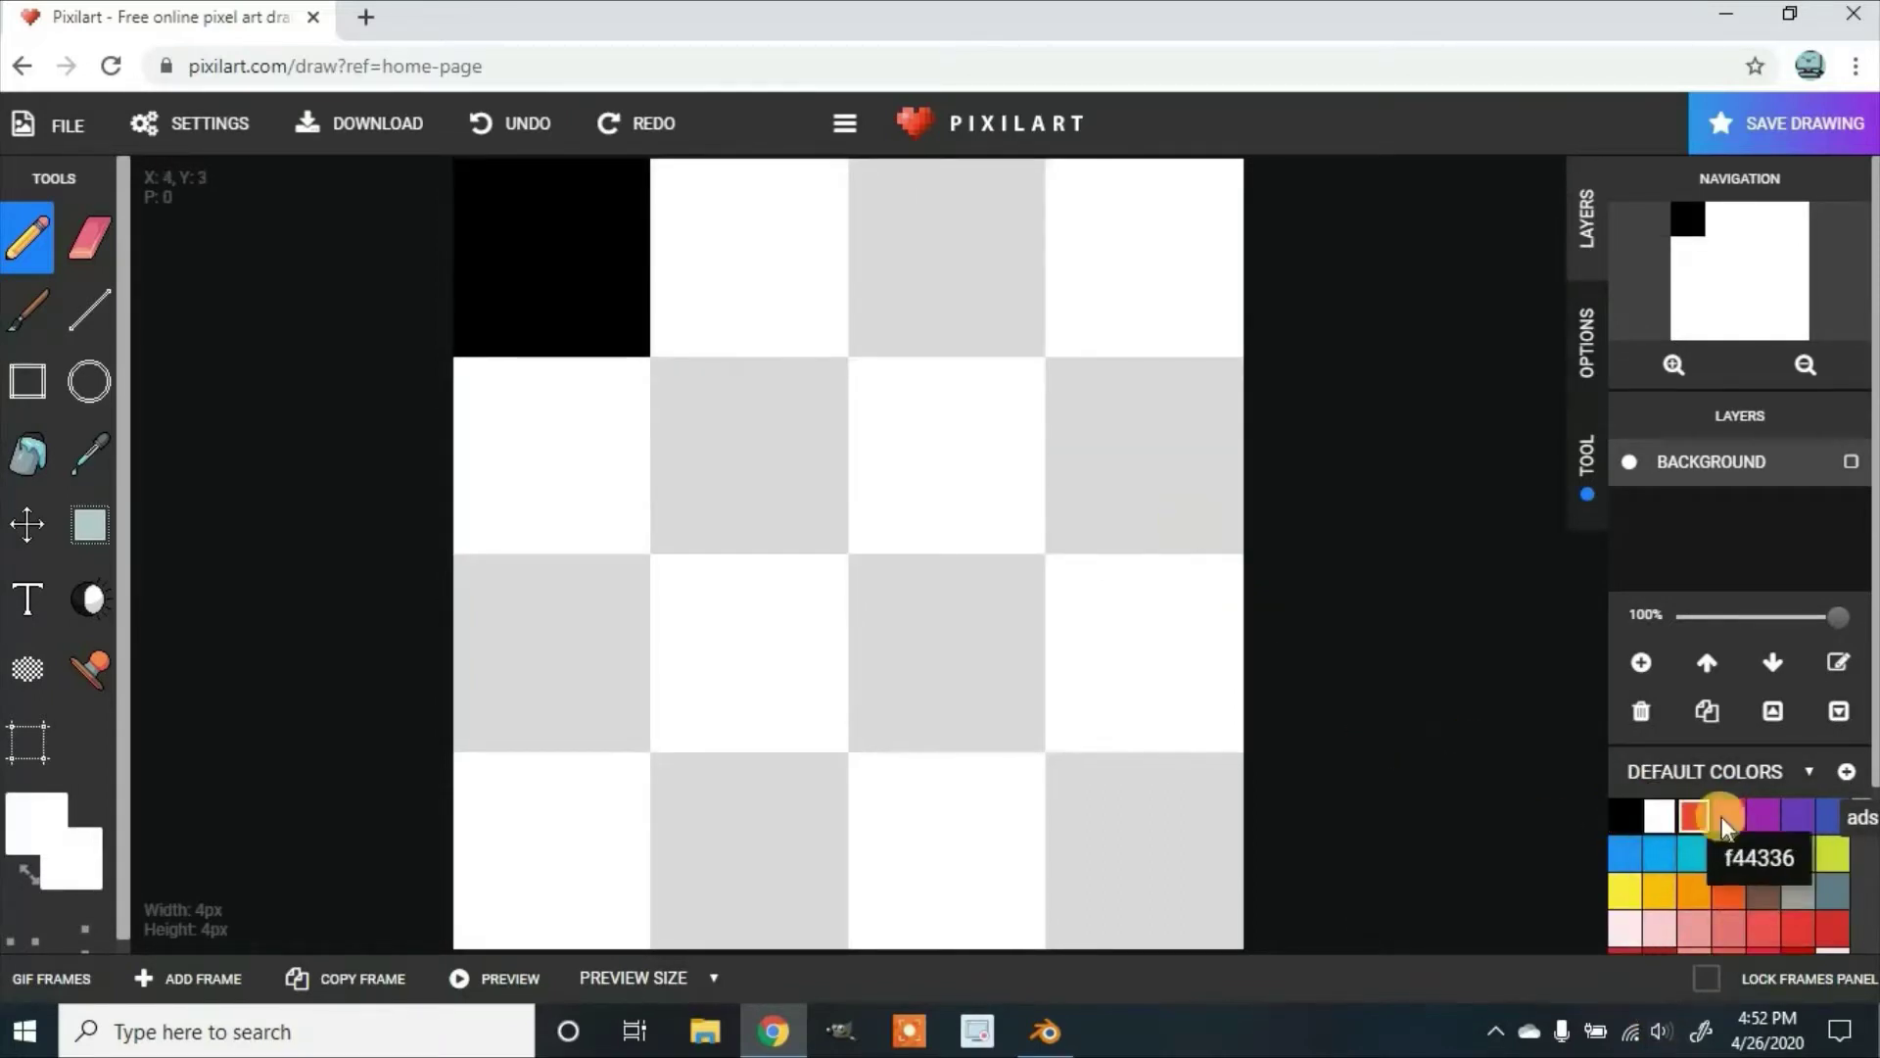
click(1826, 817)
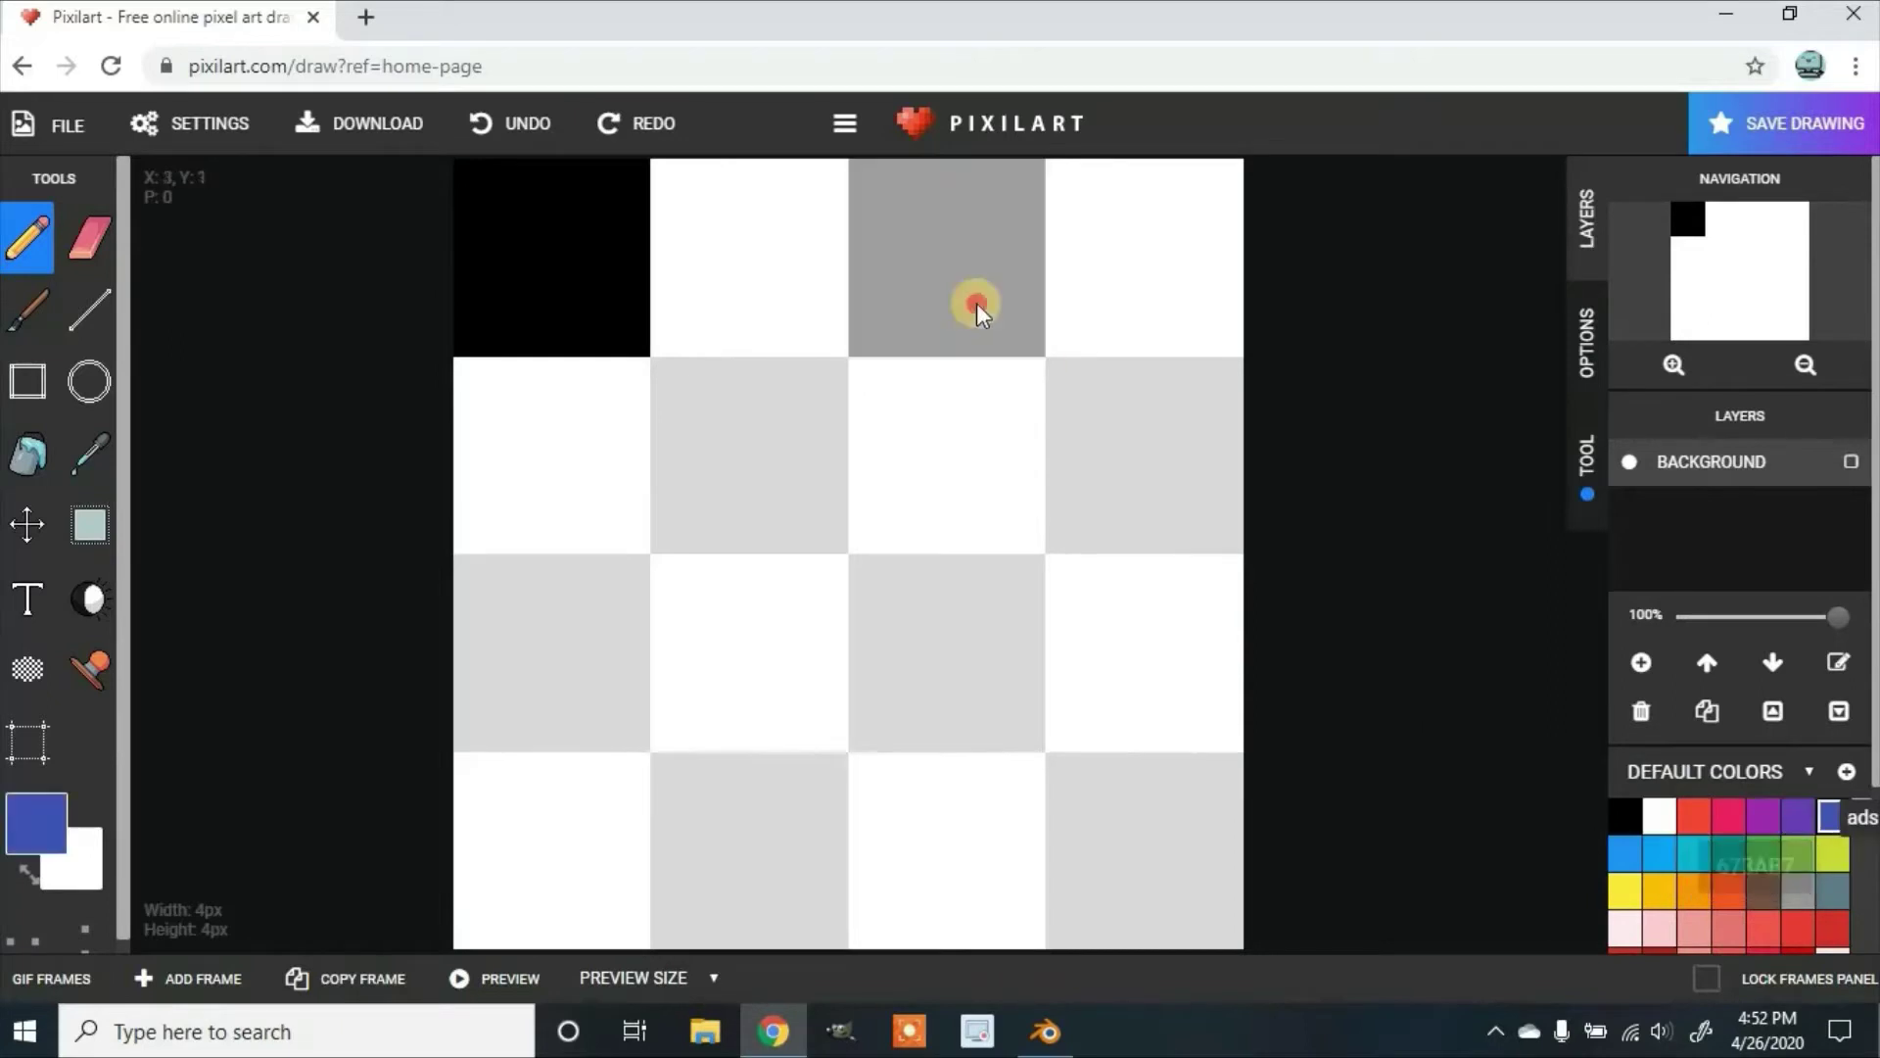
click(972, 298)
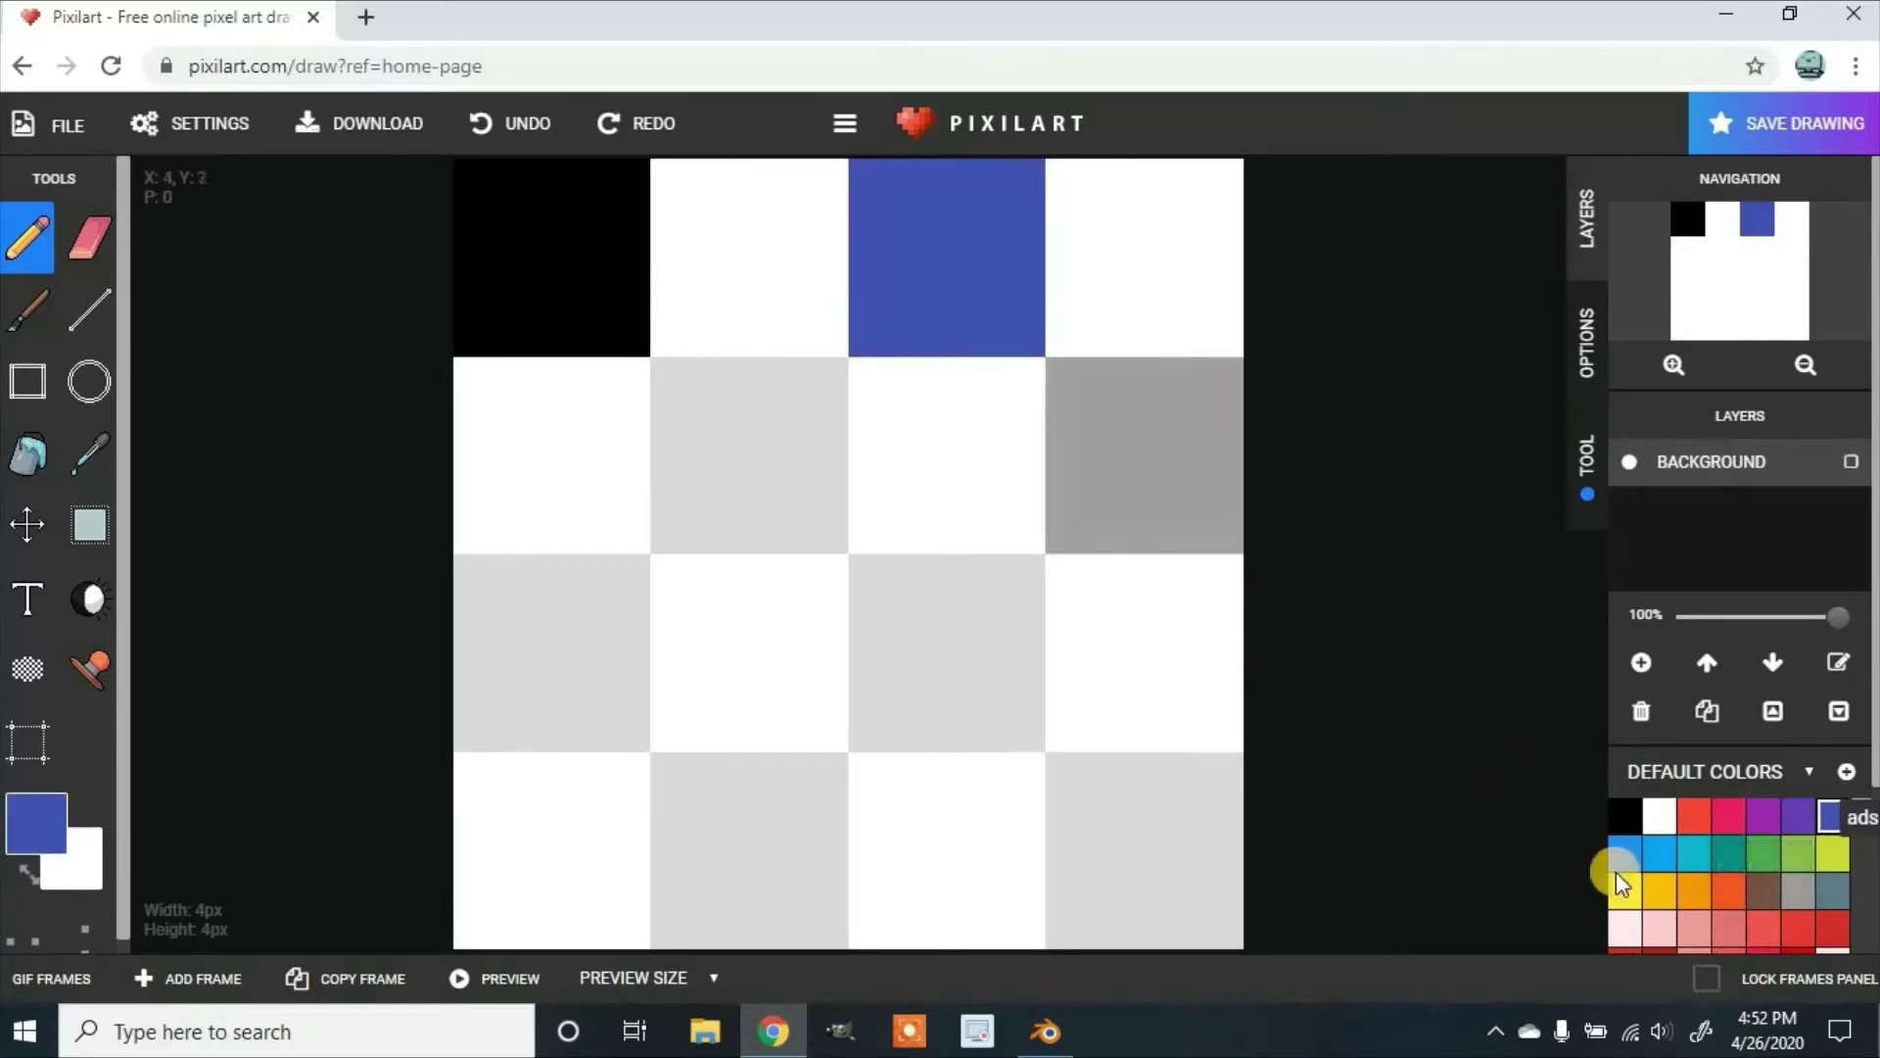
Step: Create a new color preset named "color"
click(1848, 773)
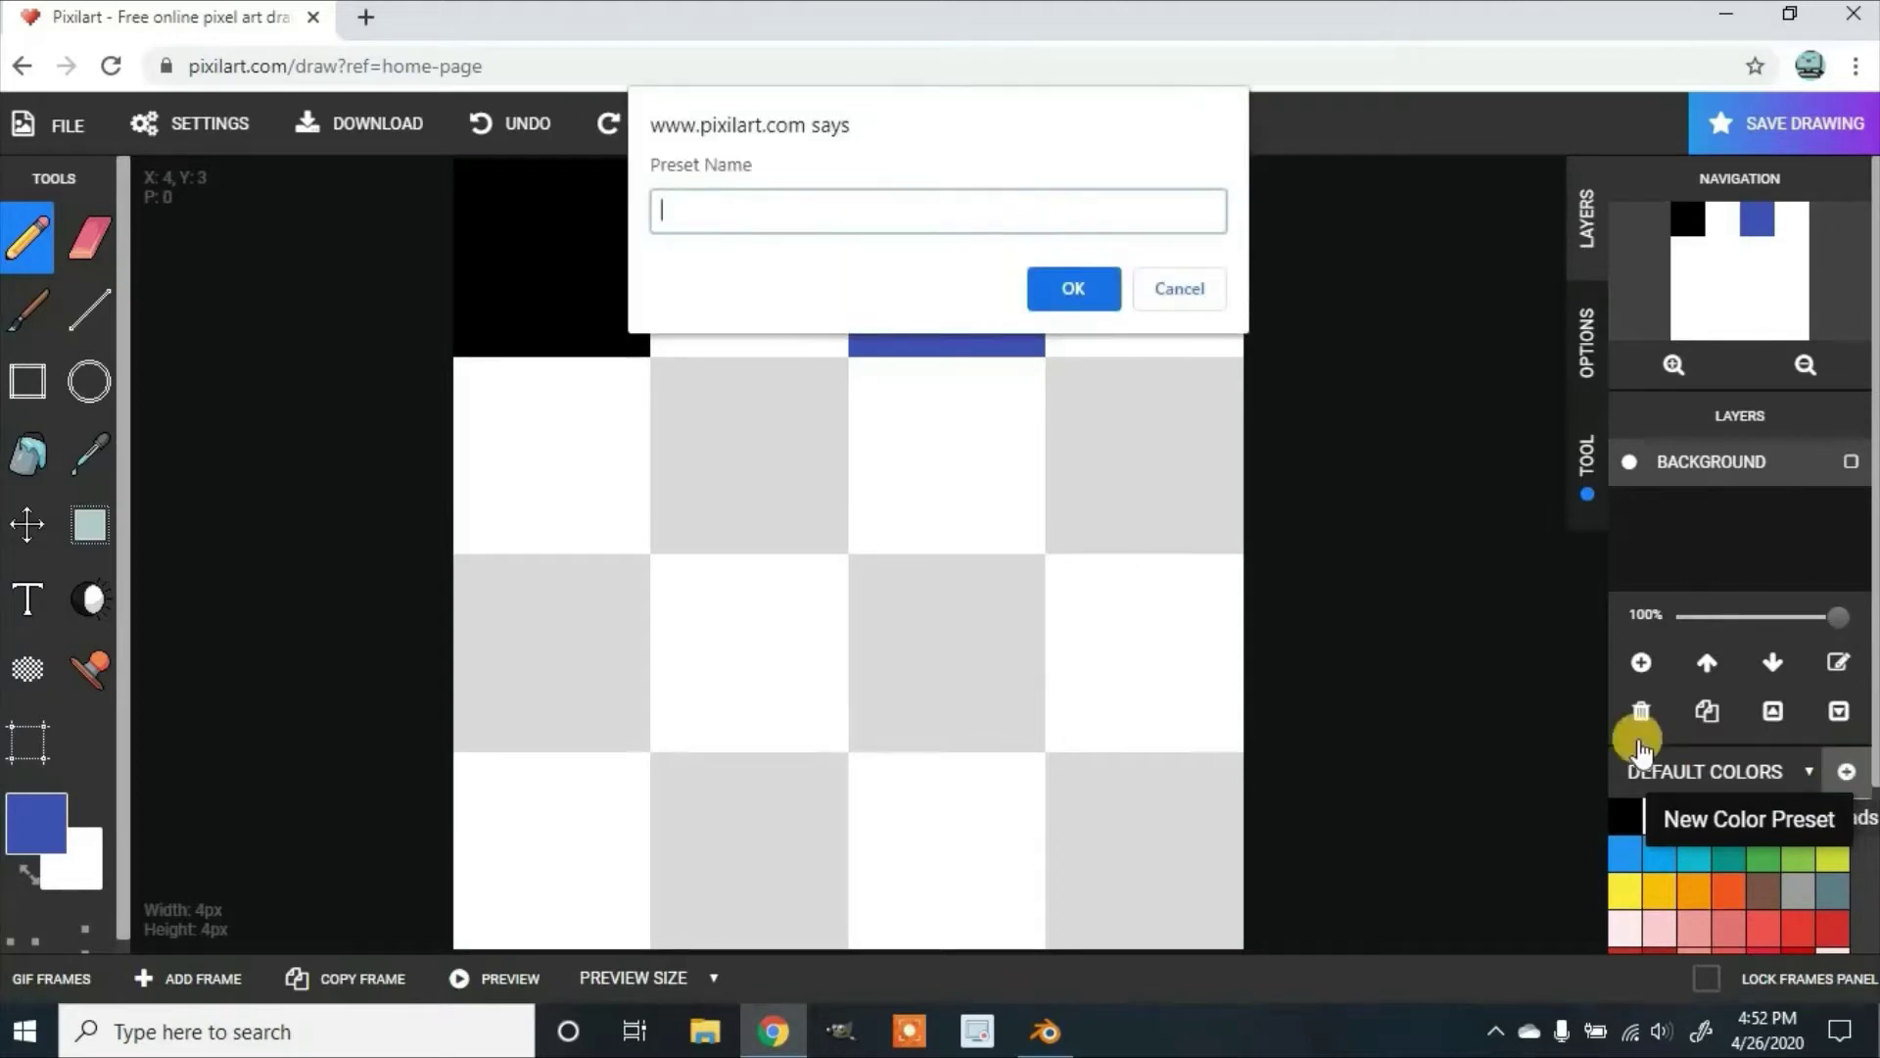
text(color)
key(Return)
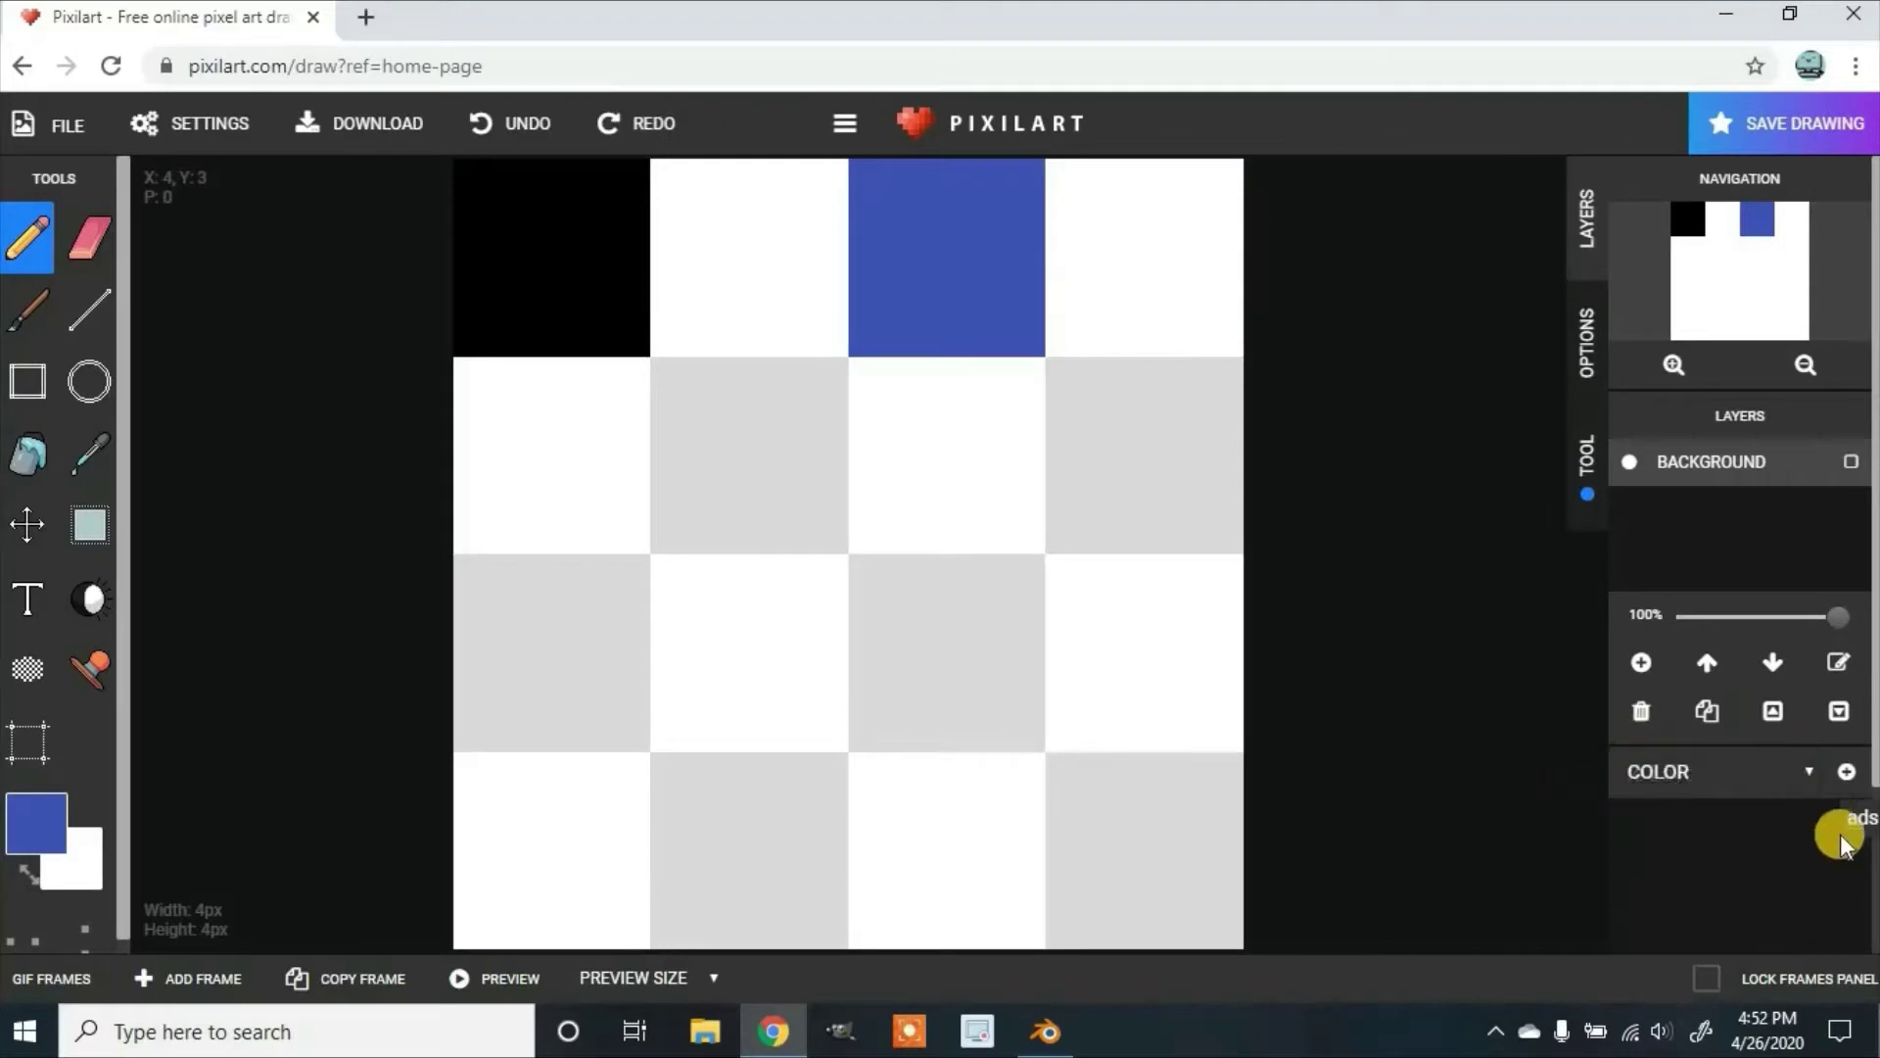
Step: Add the bright blue 1135eb to the new color preset
scroll(1705, 842, down, 2)
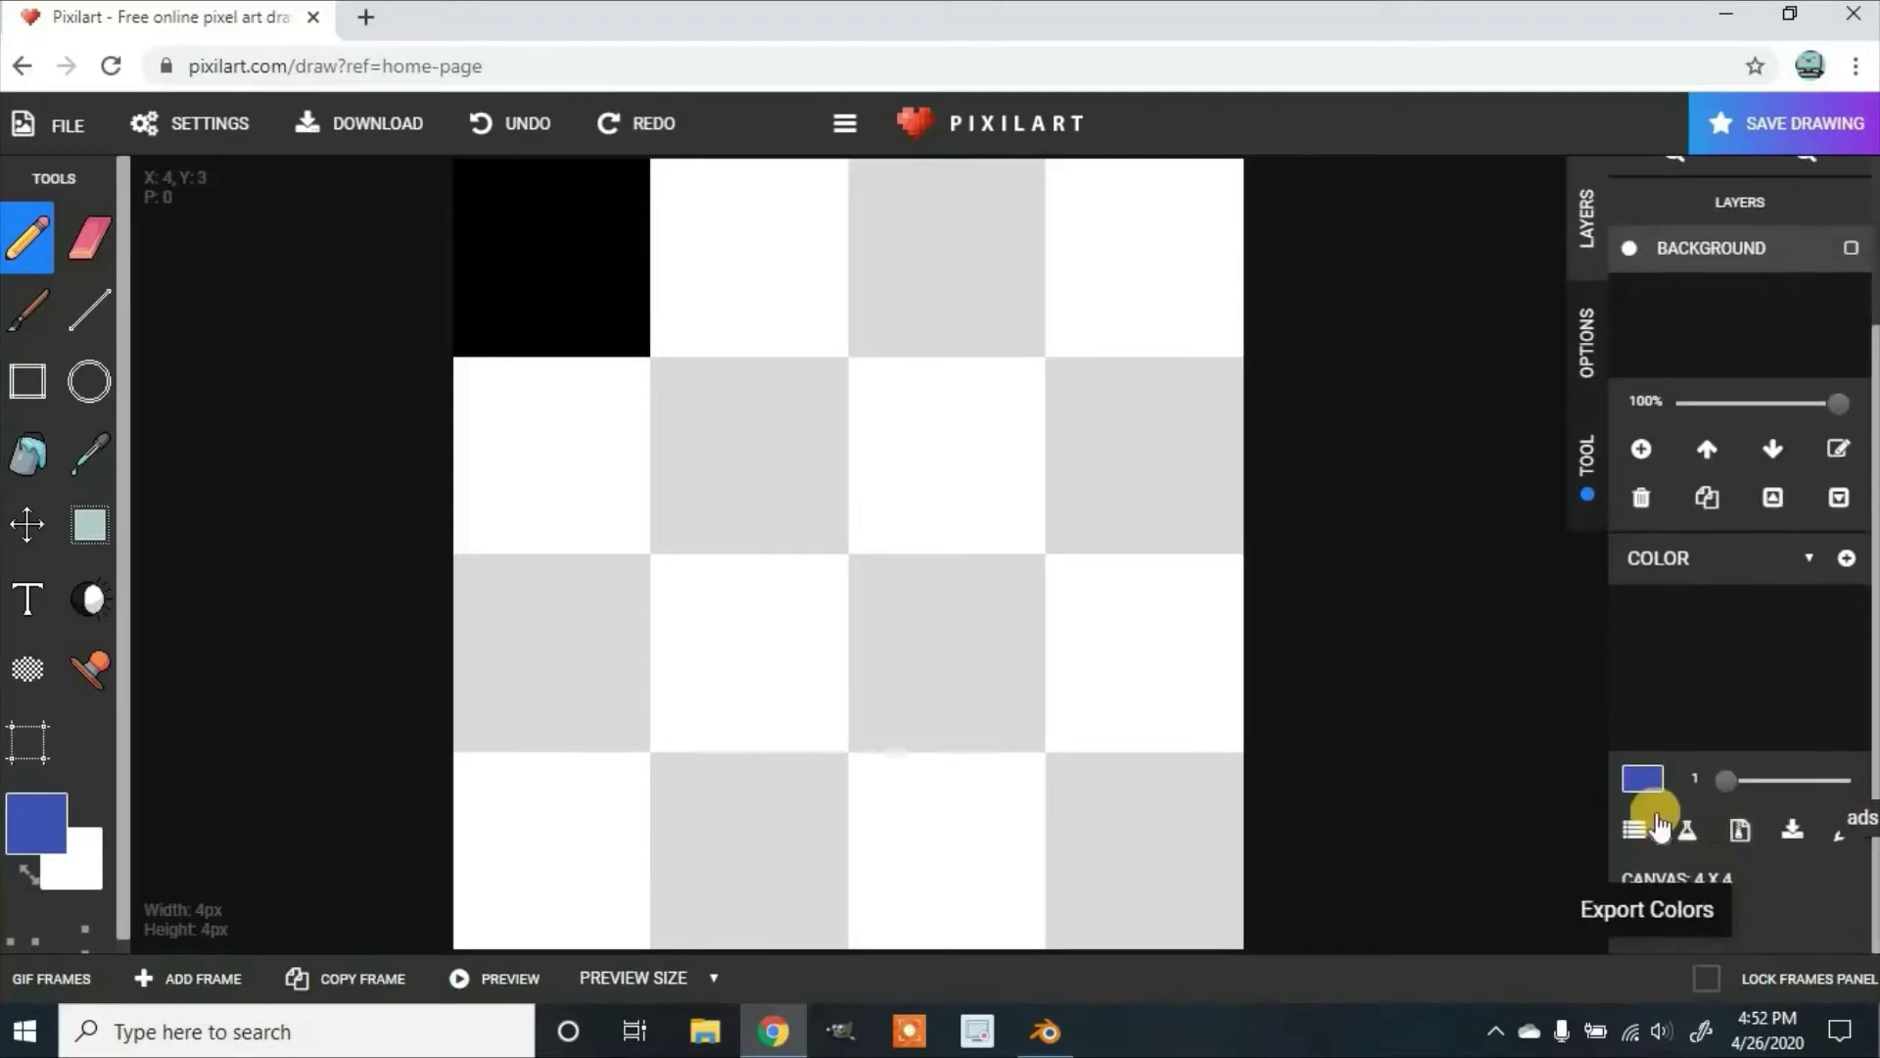
click(1654, 780)
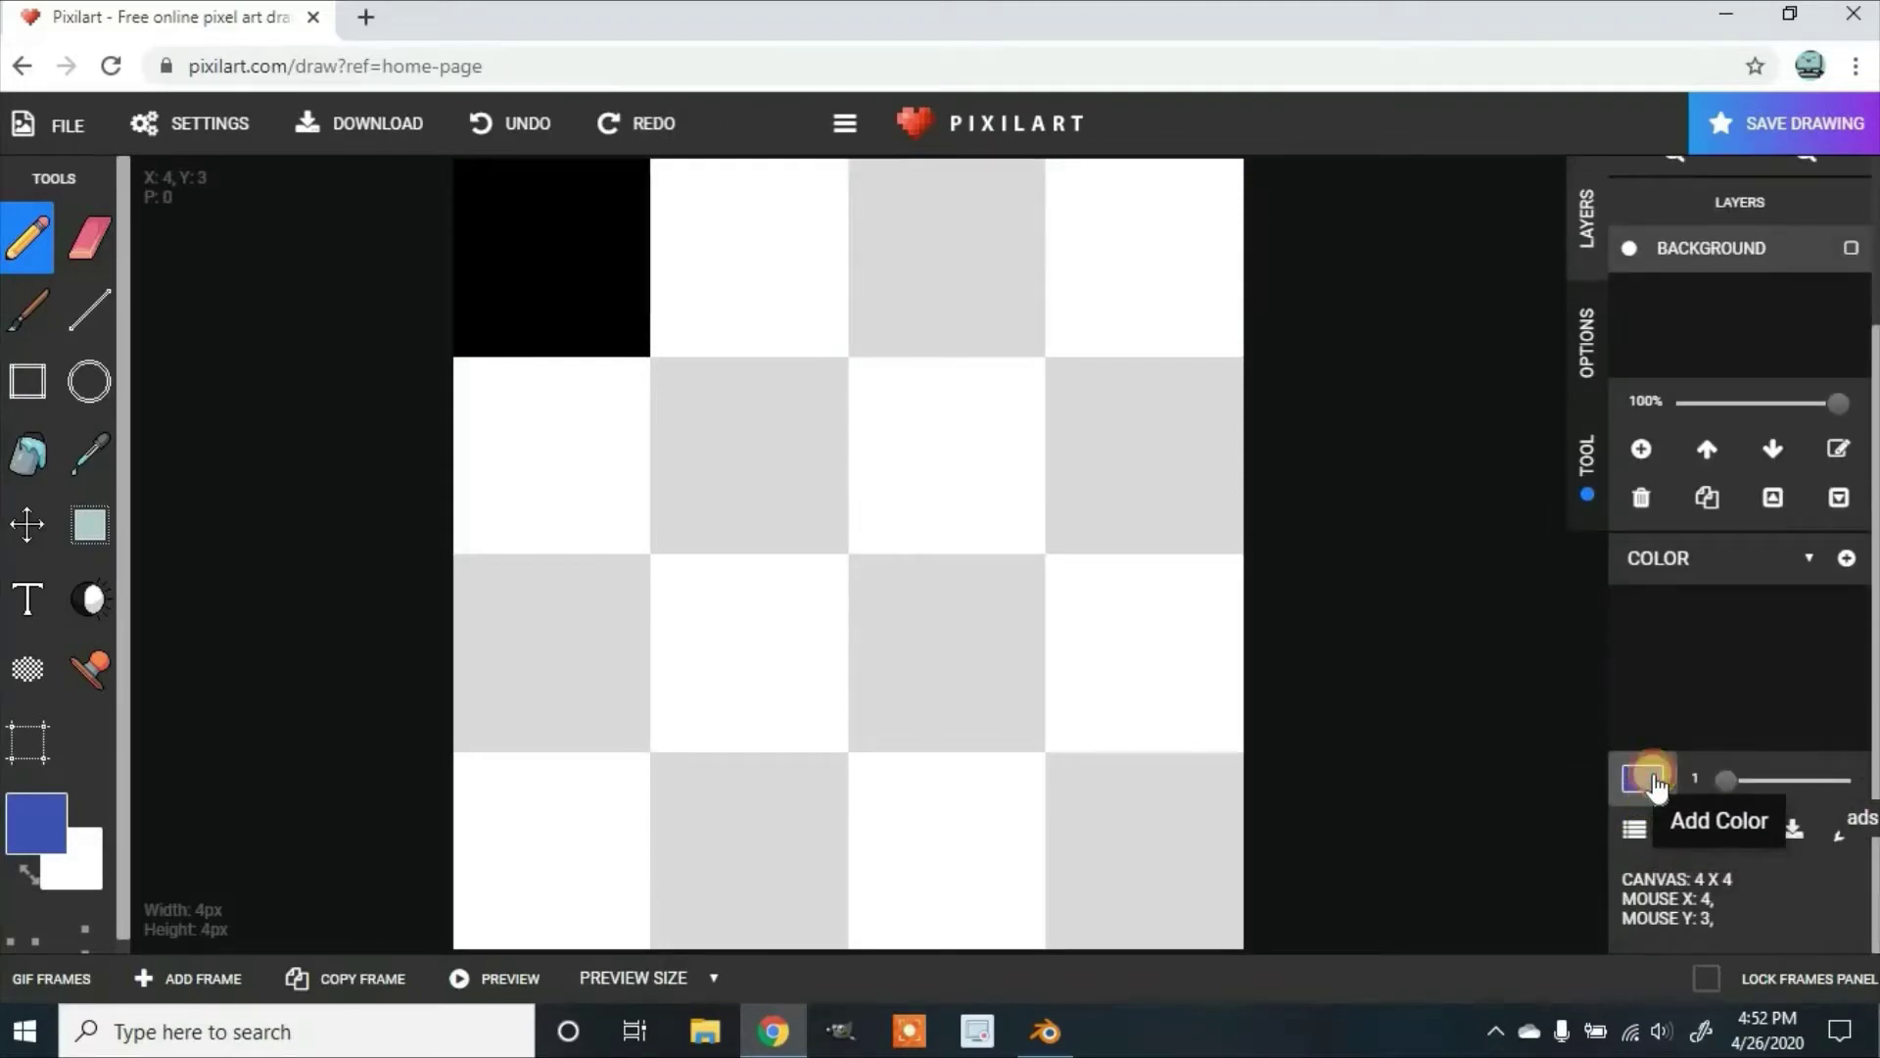
click(1327, 539)
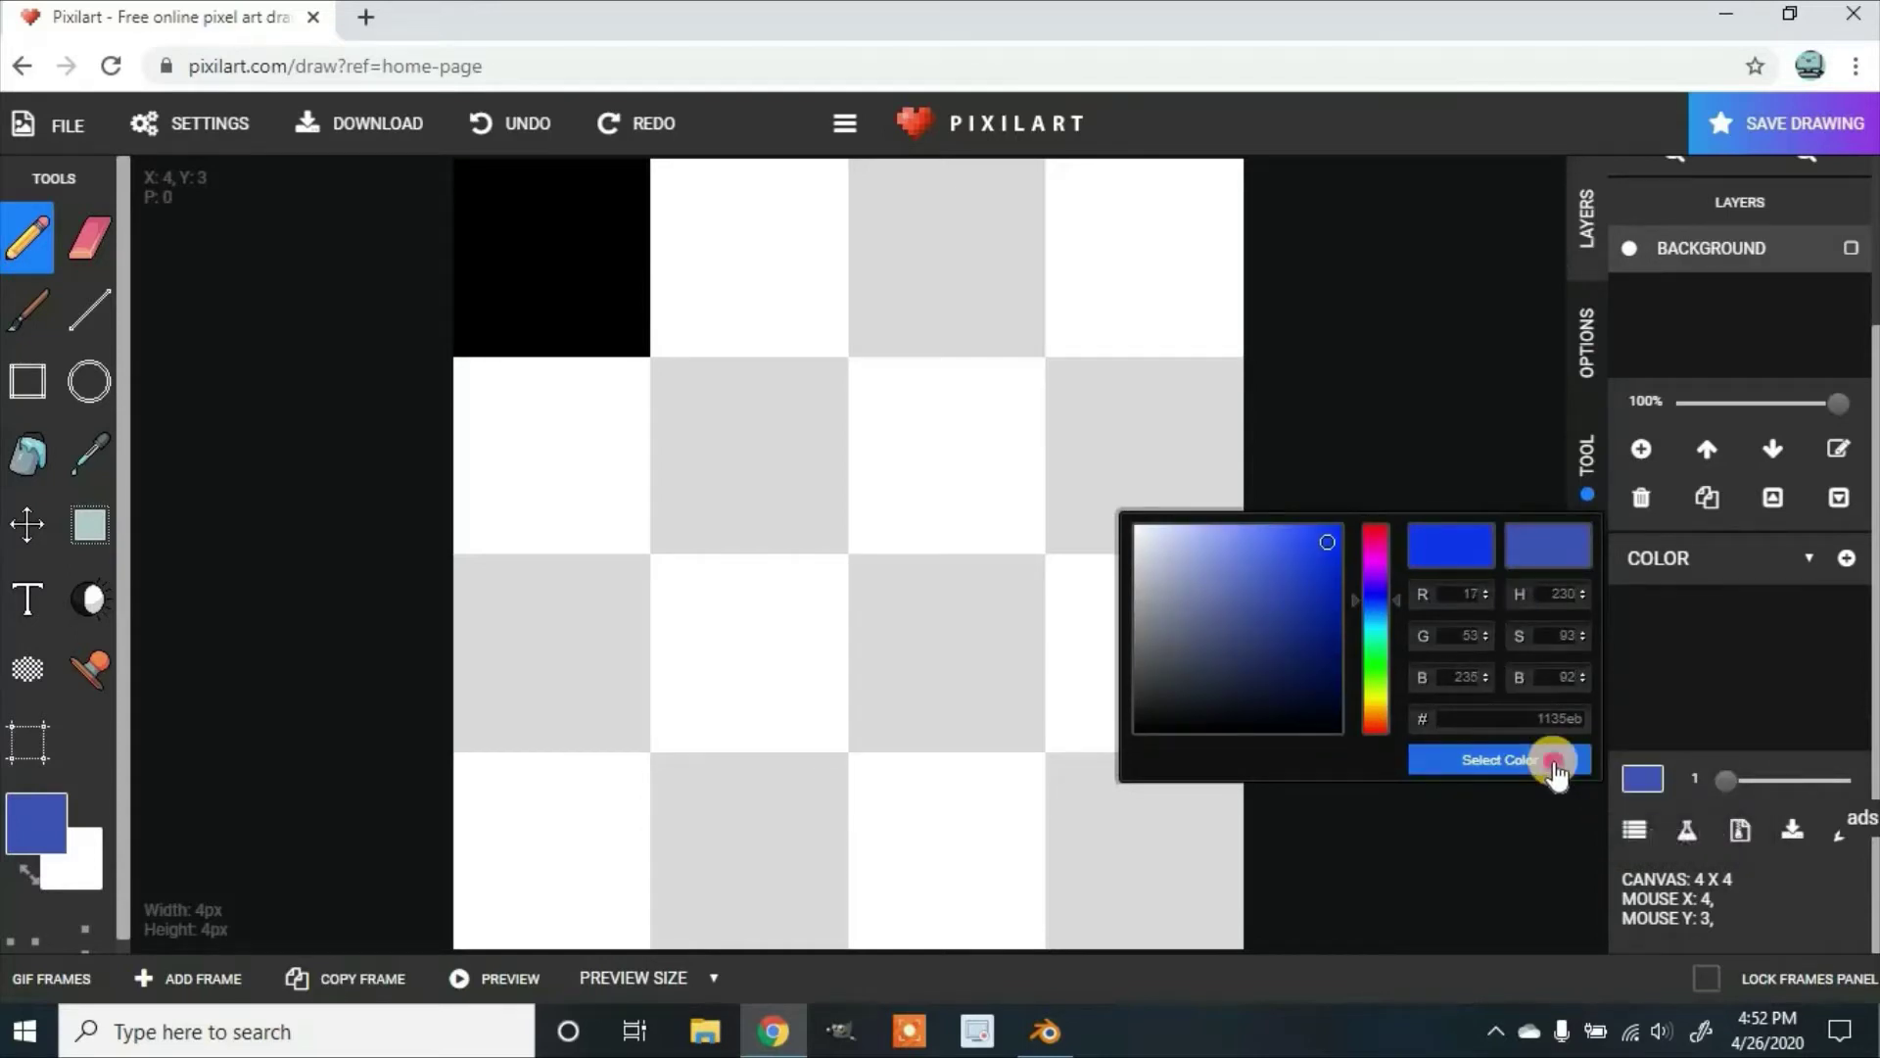
click(1555, 762)
Step: Add the yellow-green cbeb12 to the color preset and leave the color picker closed
click(1645, 778)
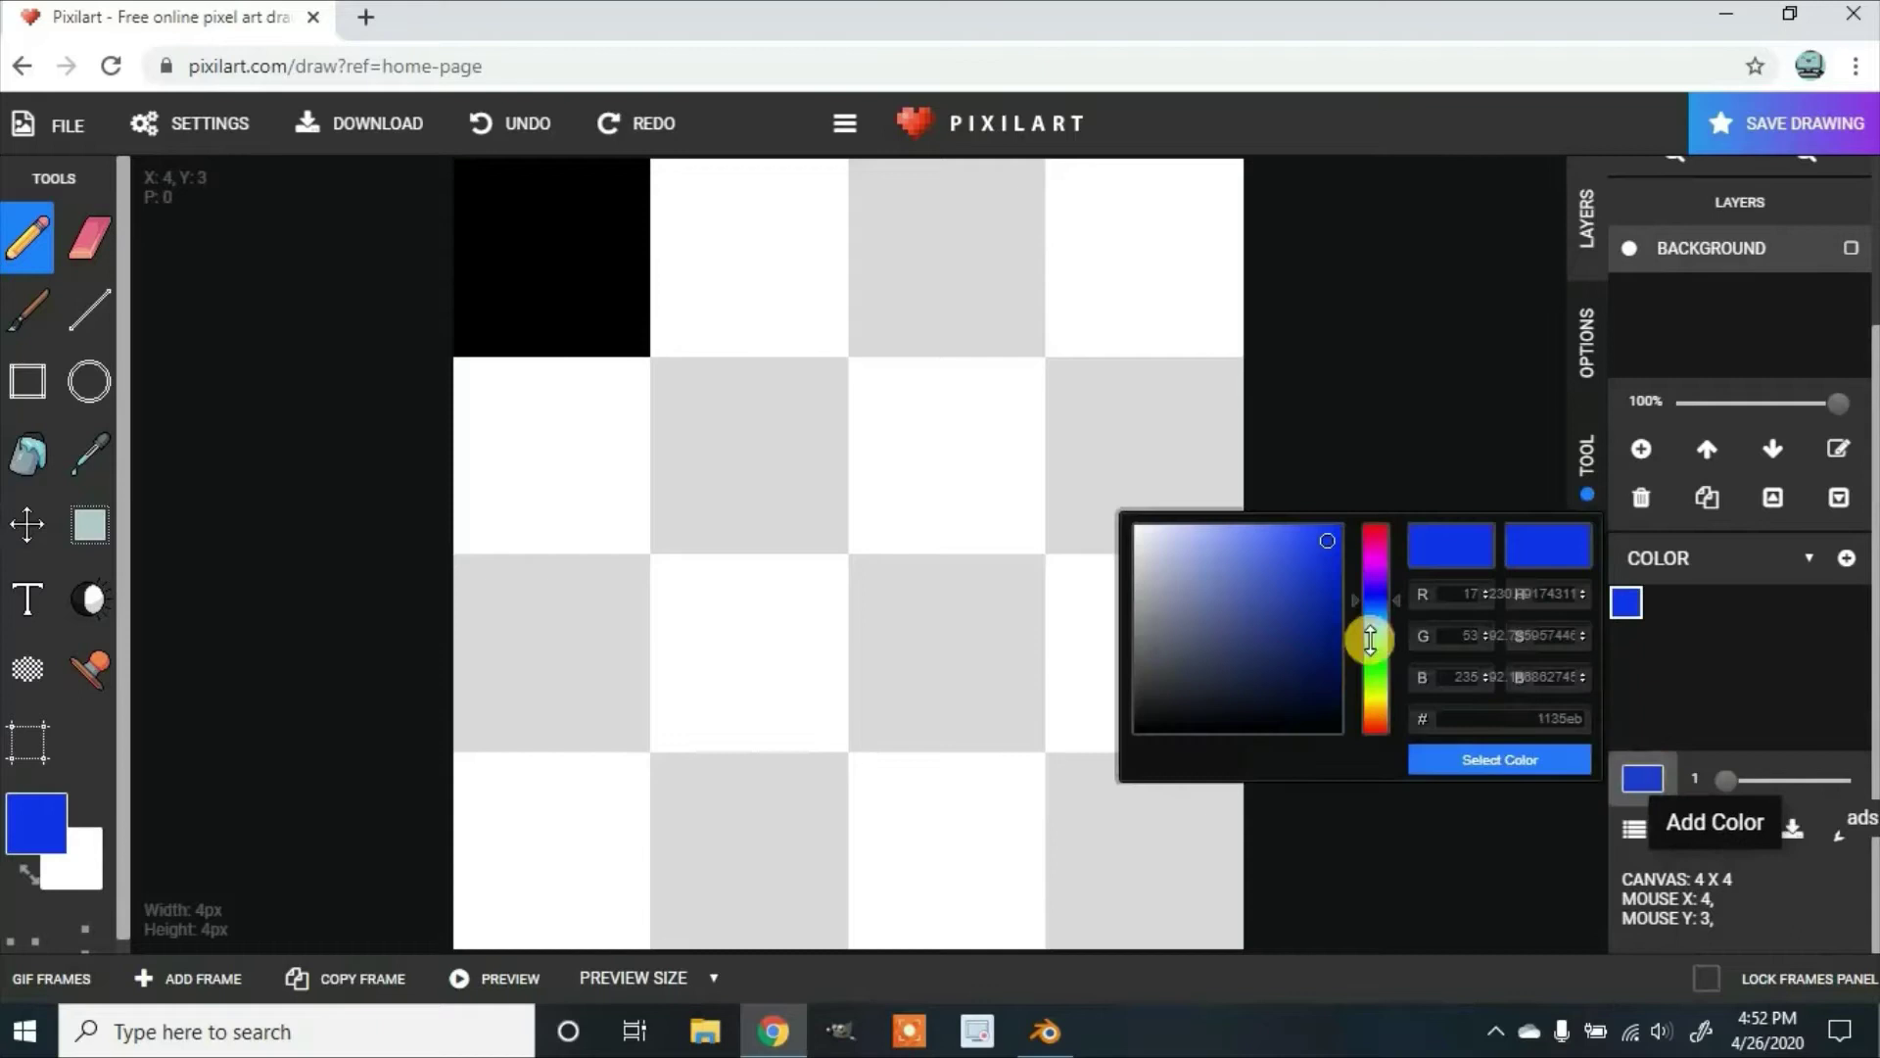
drag(1377, 617, 1377, 693)
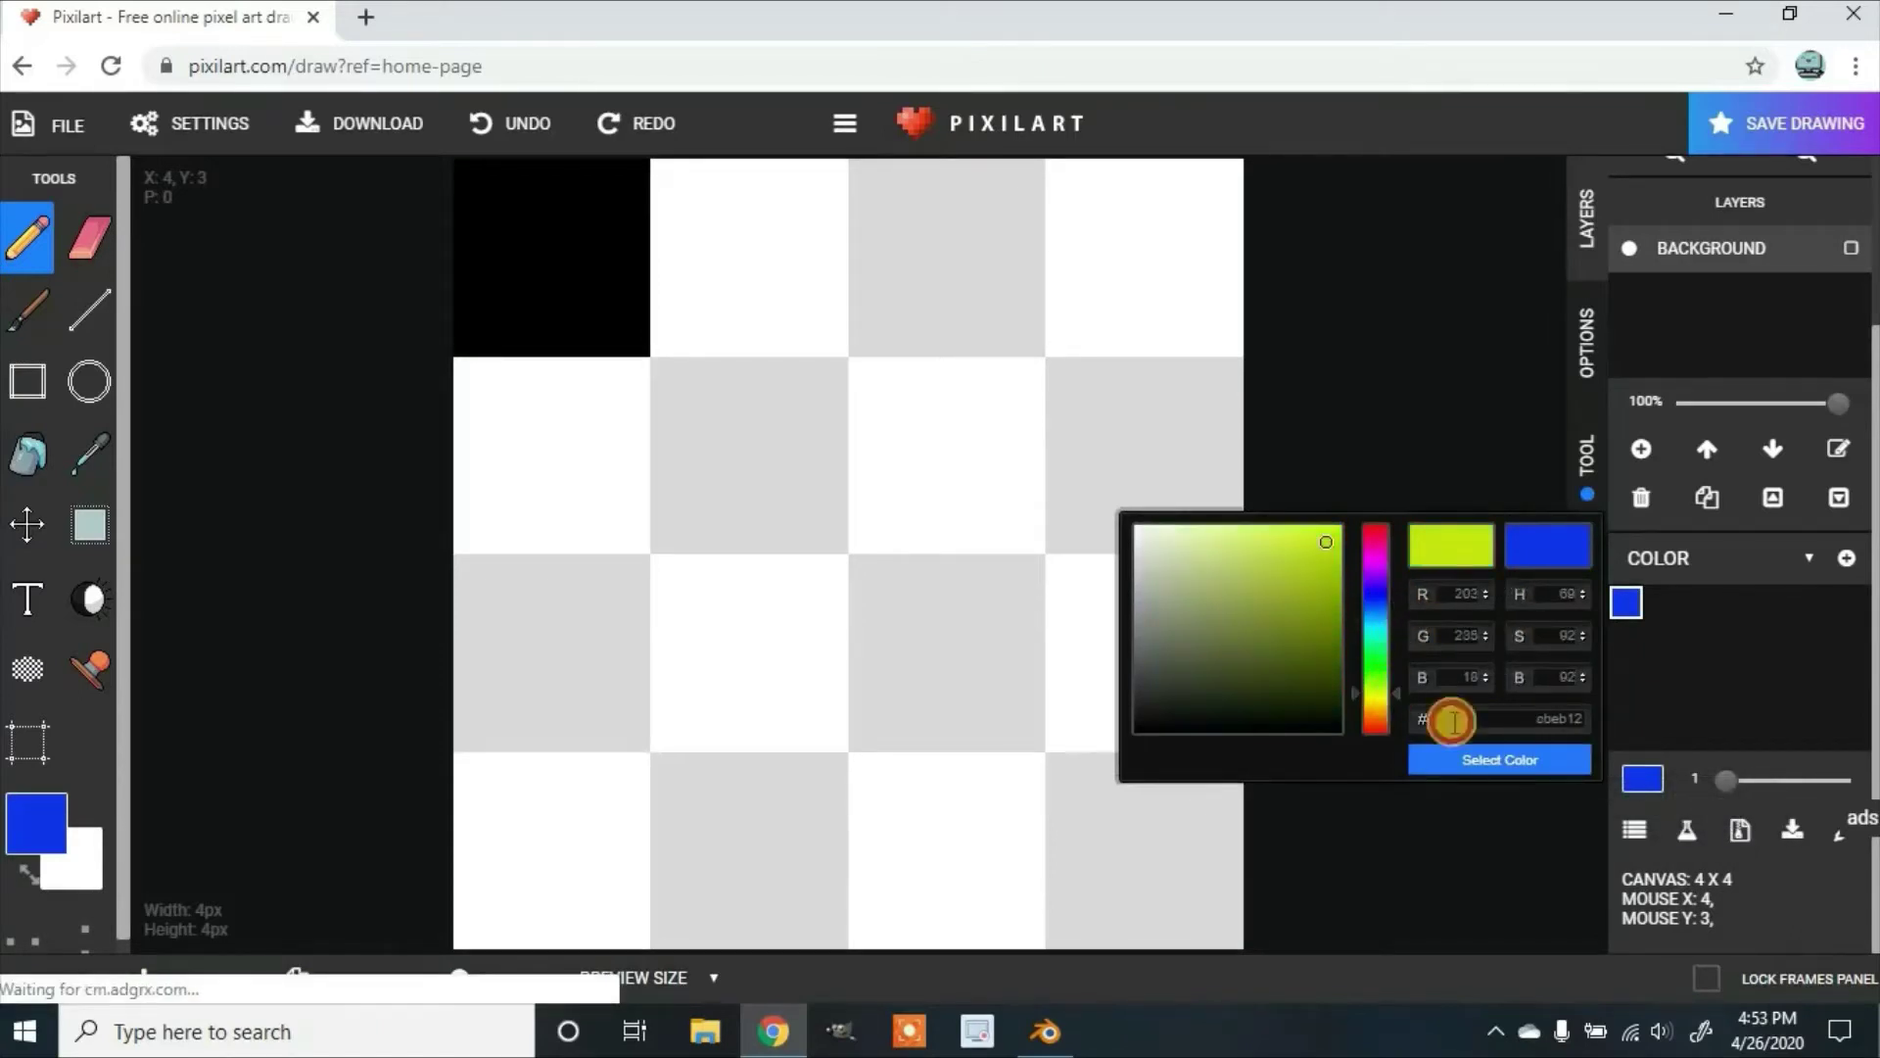
click(1501, 760)
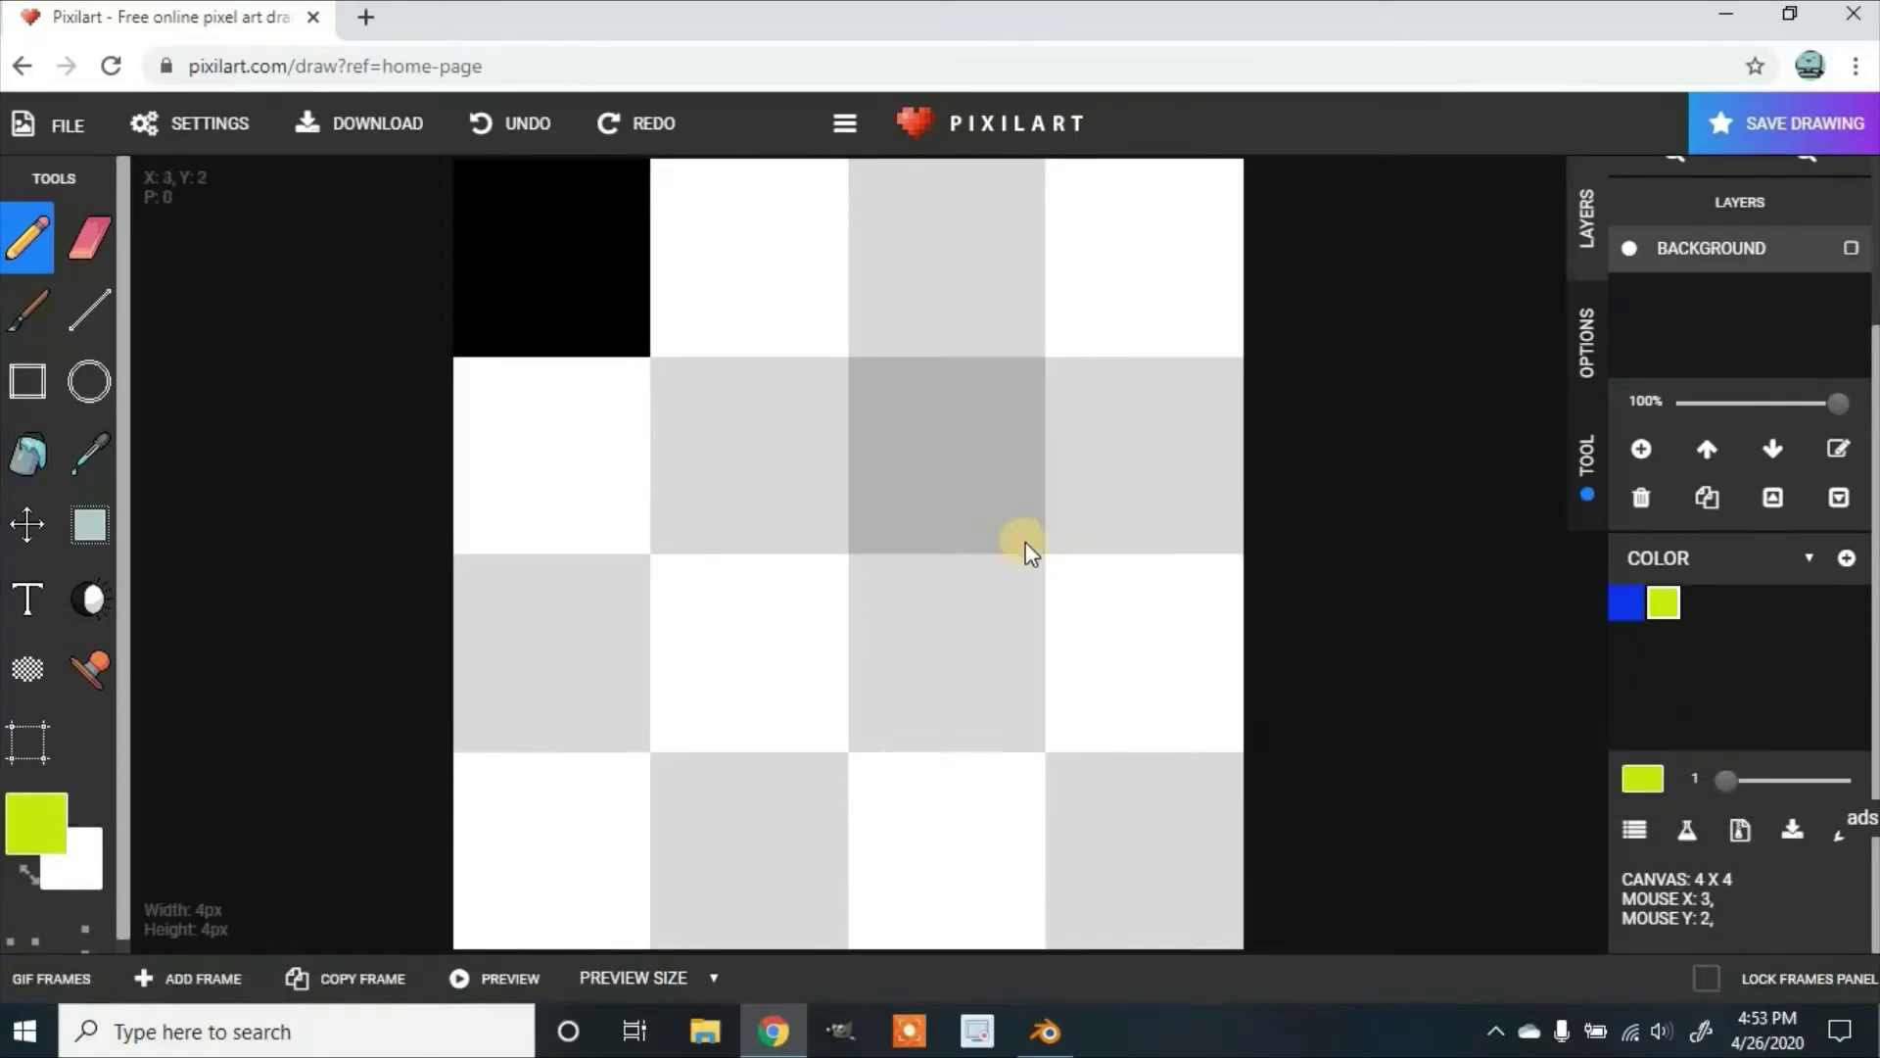
click(1642, 784)
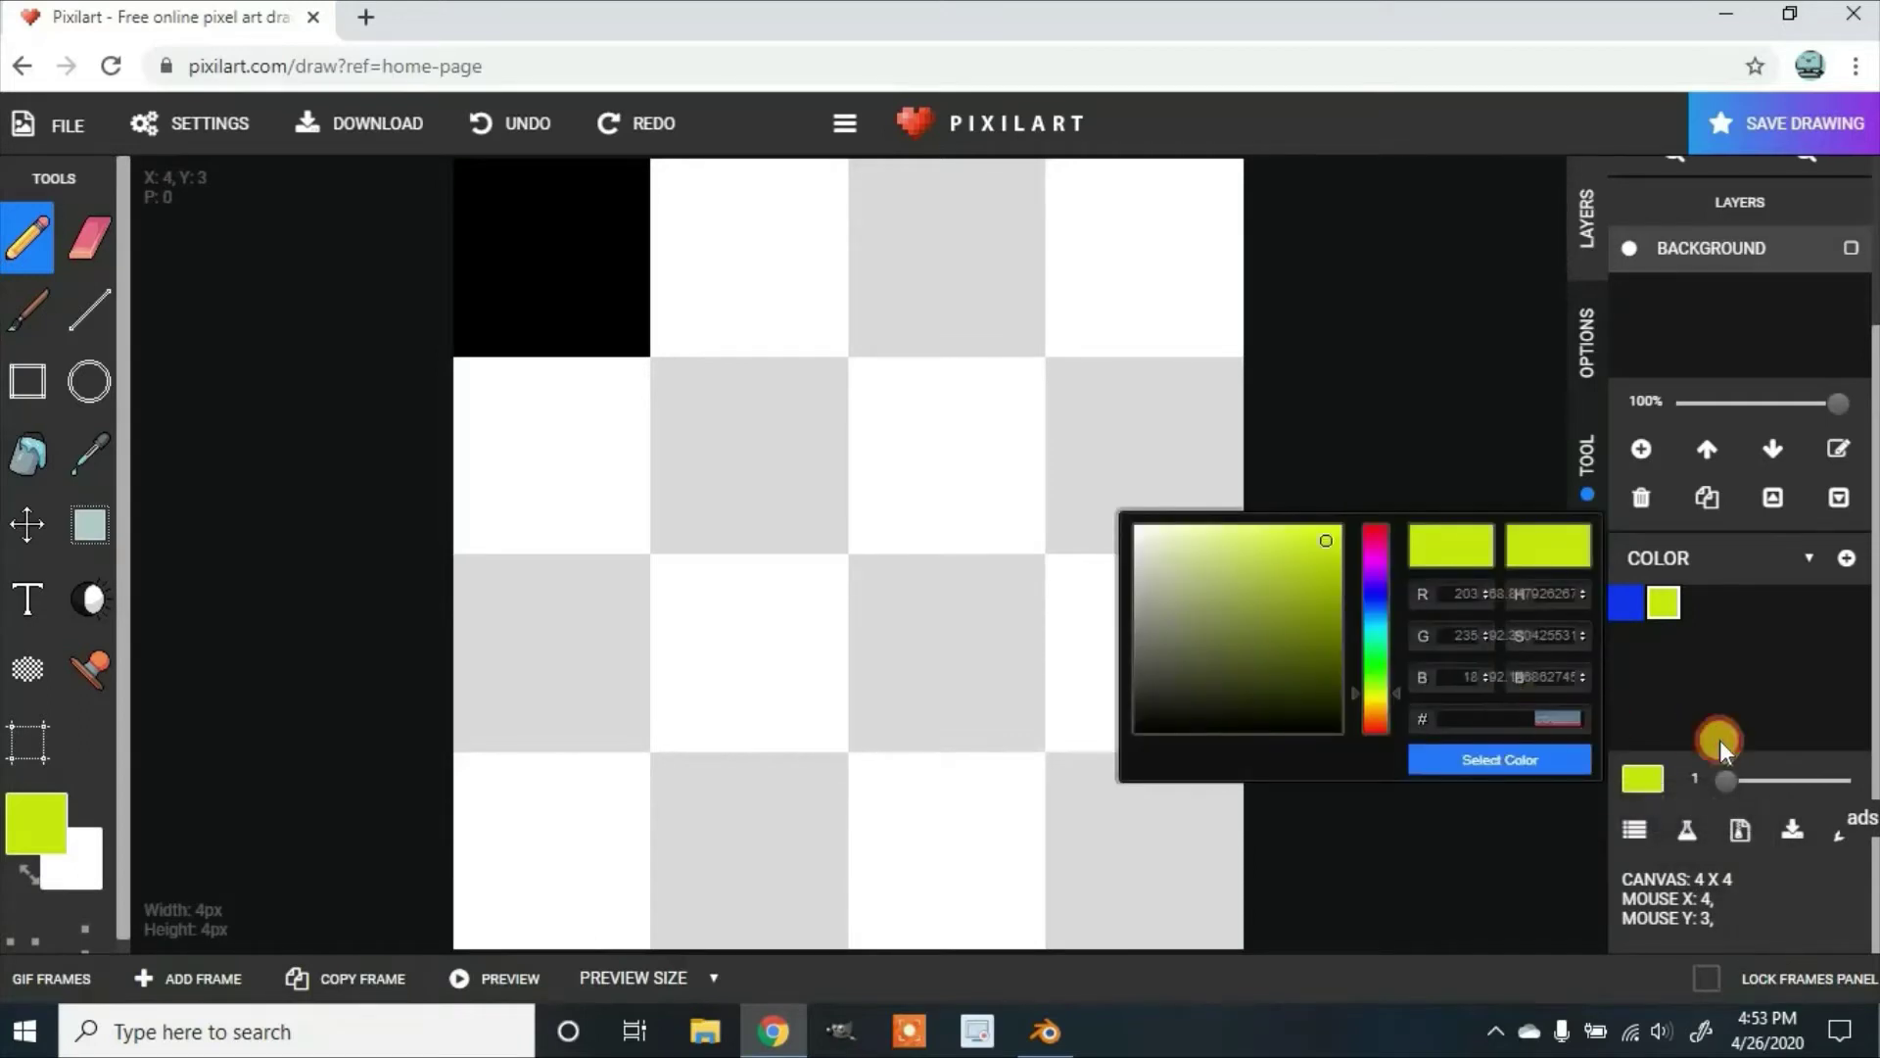
click(1420, 803)
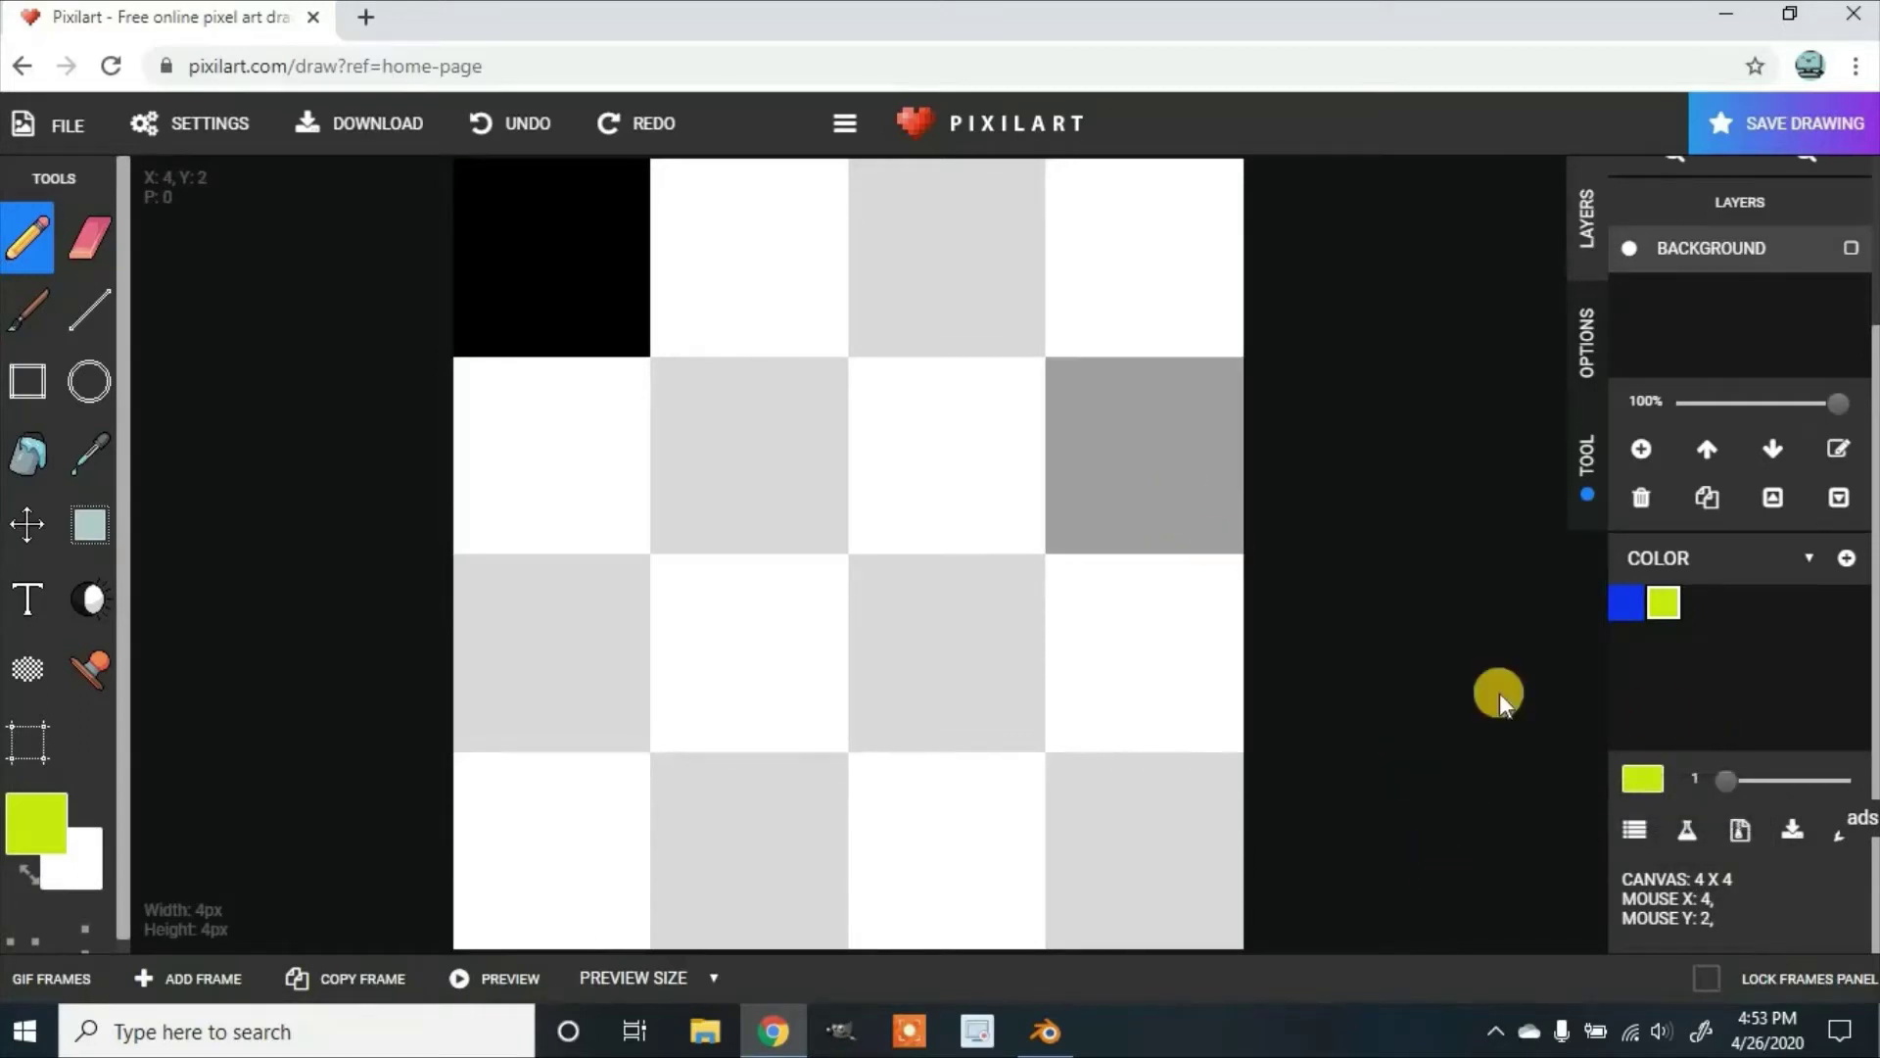
Step: Switch the palette to Default Colors and paint the third pixel of the top row indigo blue
click(1721, 558)
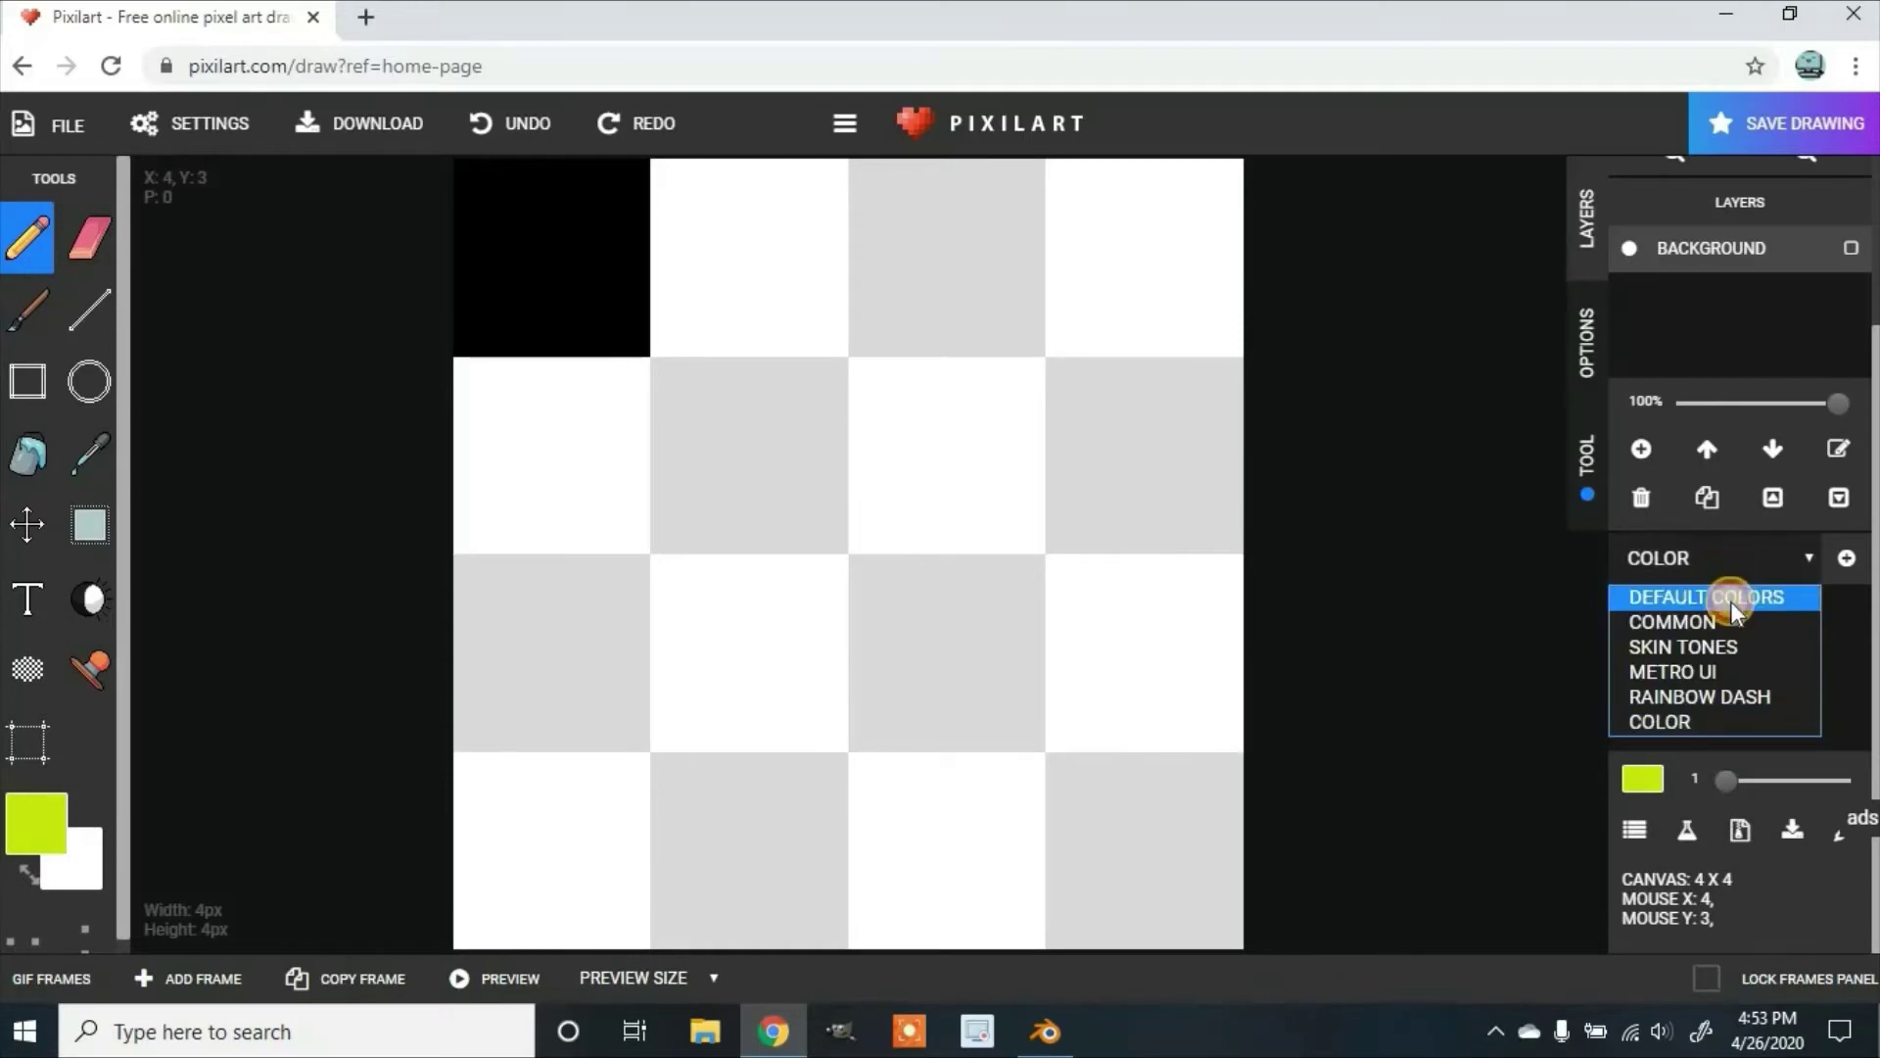
click(1731, 602)
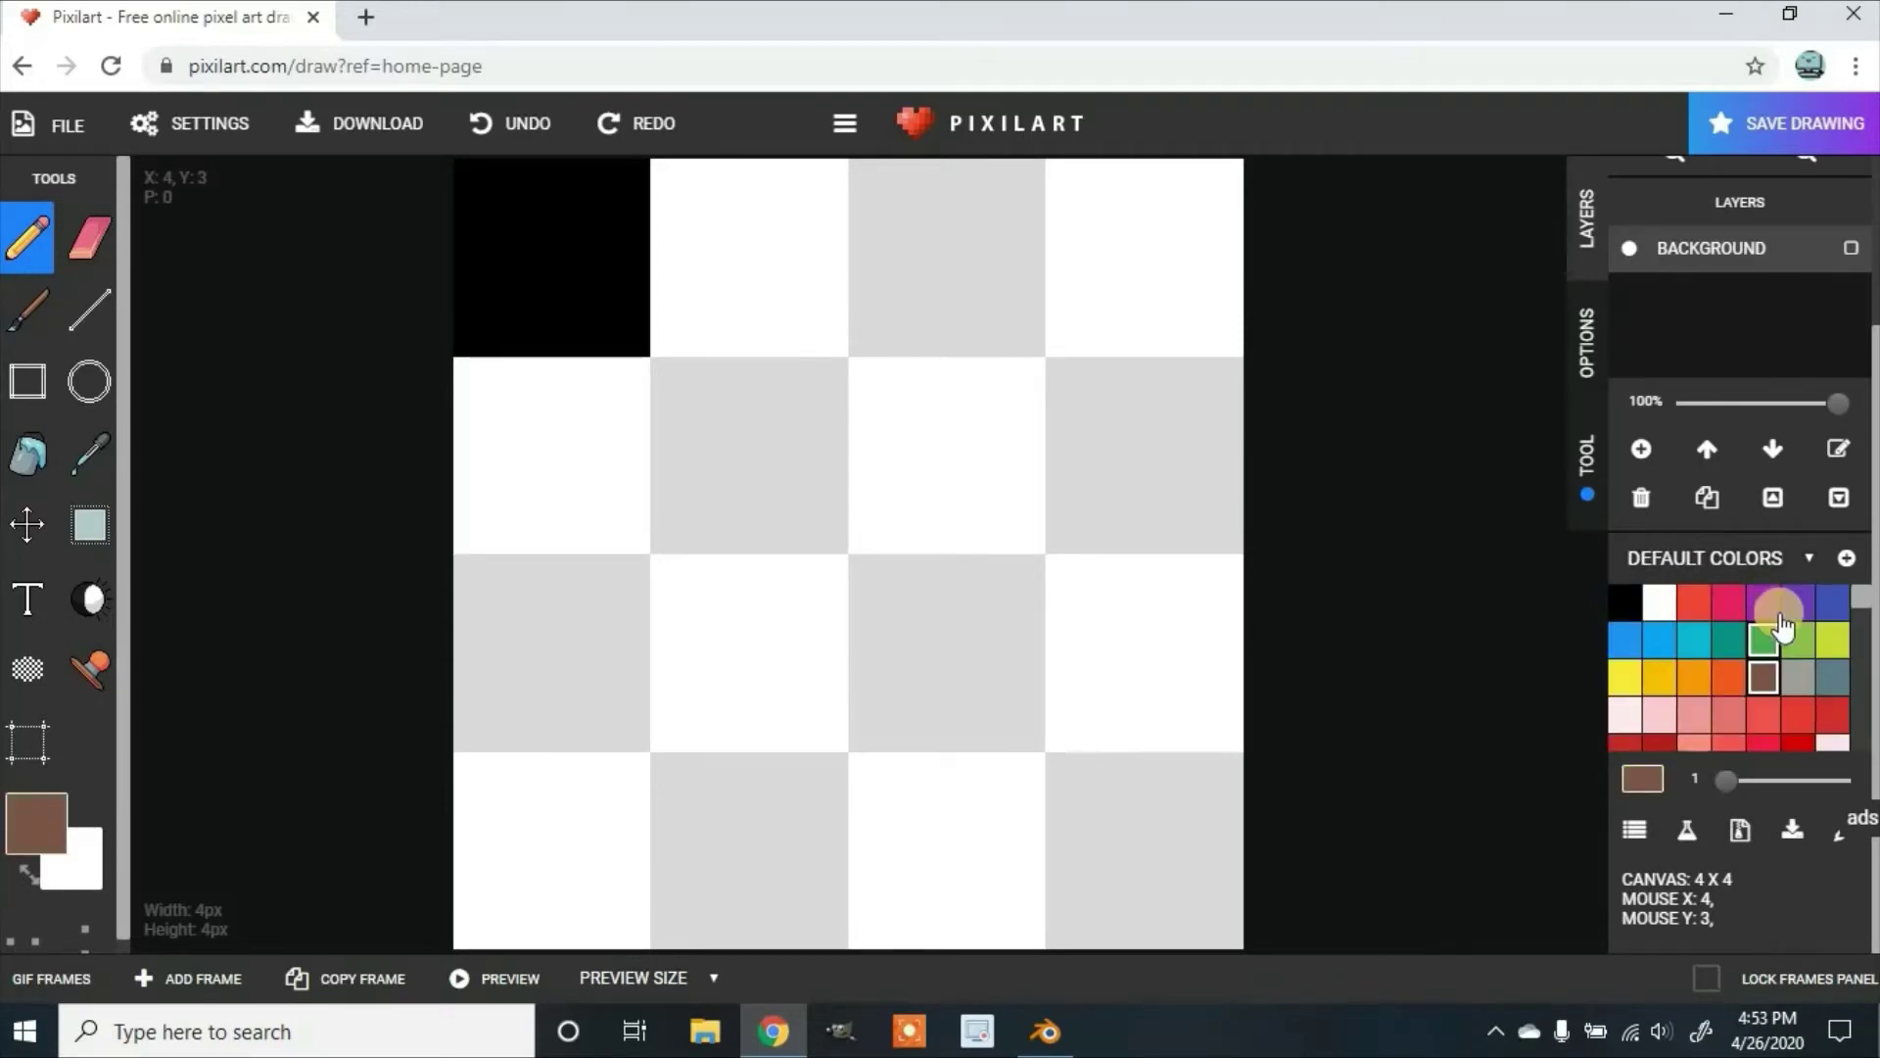
click(1832, 602)
click(964, 200)
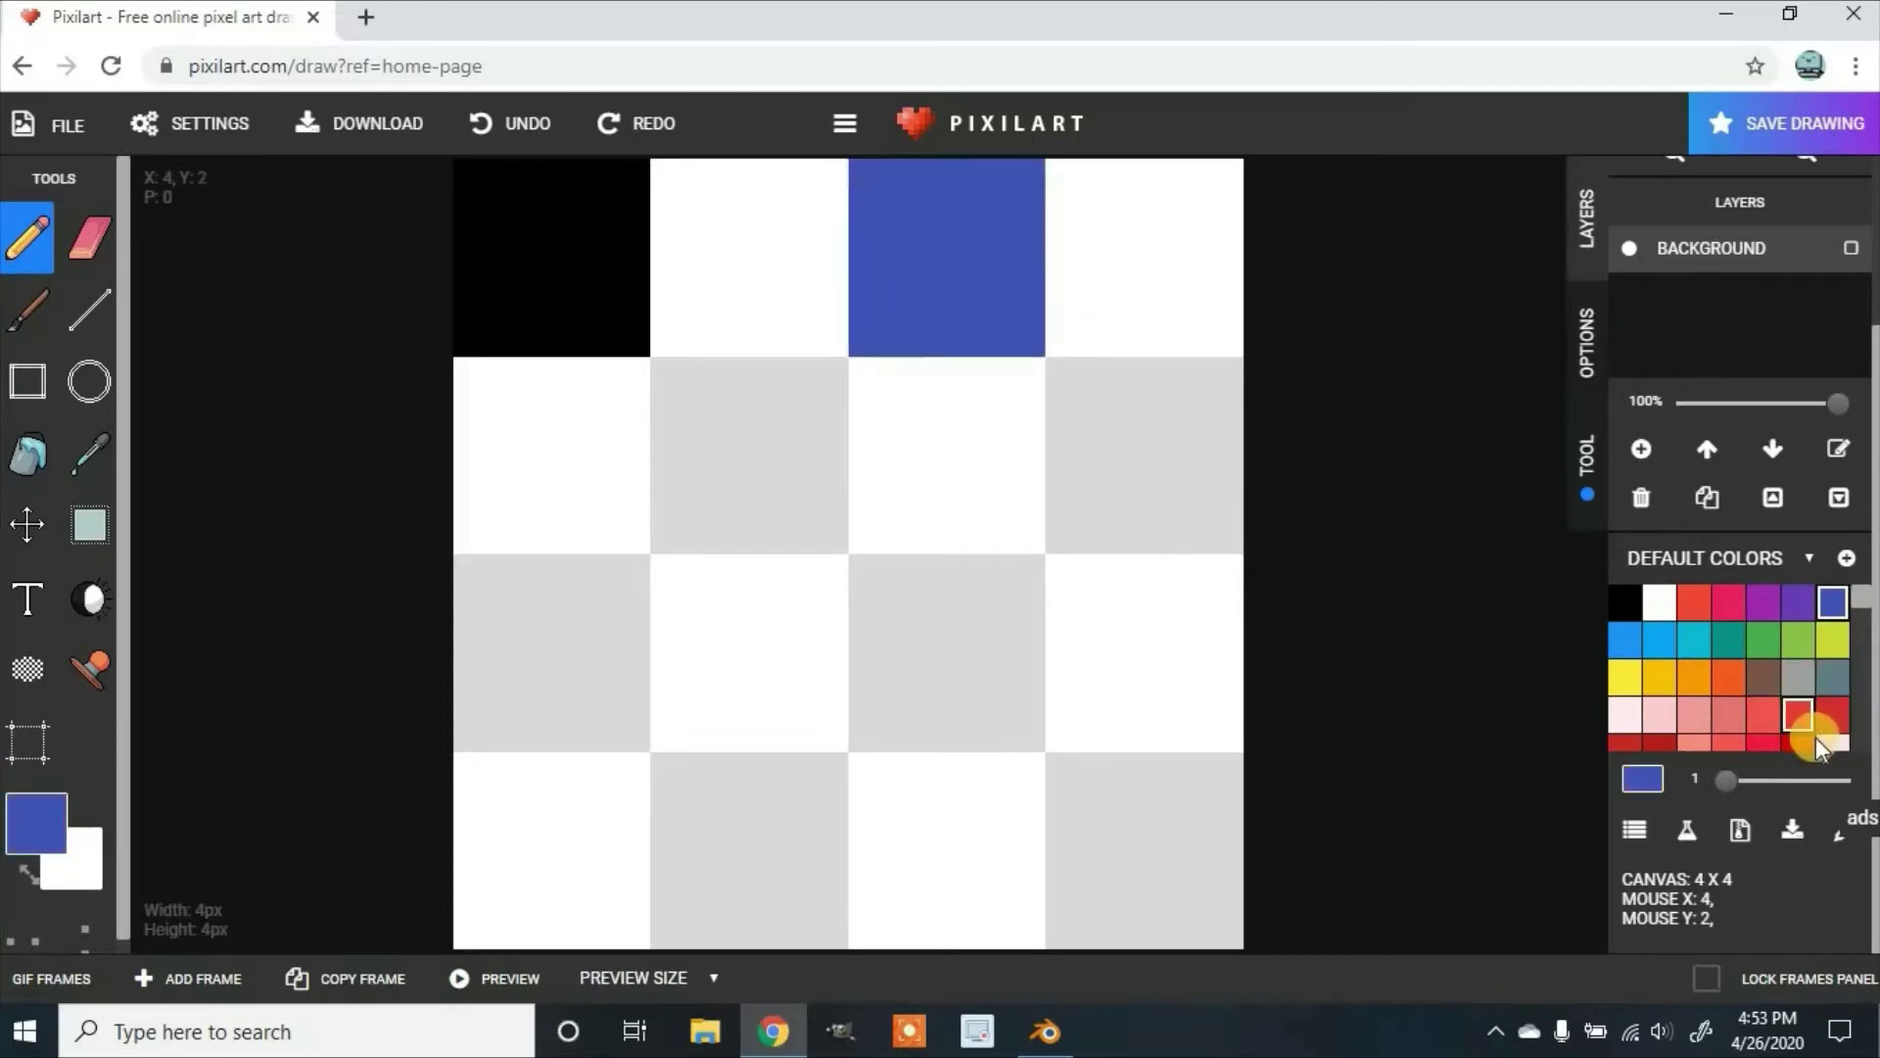
Step: Paint the fourth pixel of the top row bright red
click(1824, 742)
click(1155, 294)
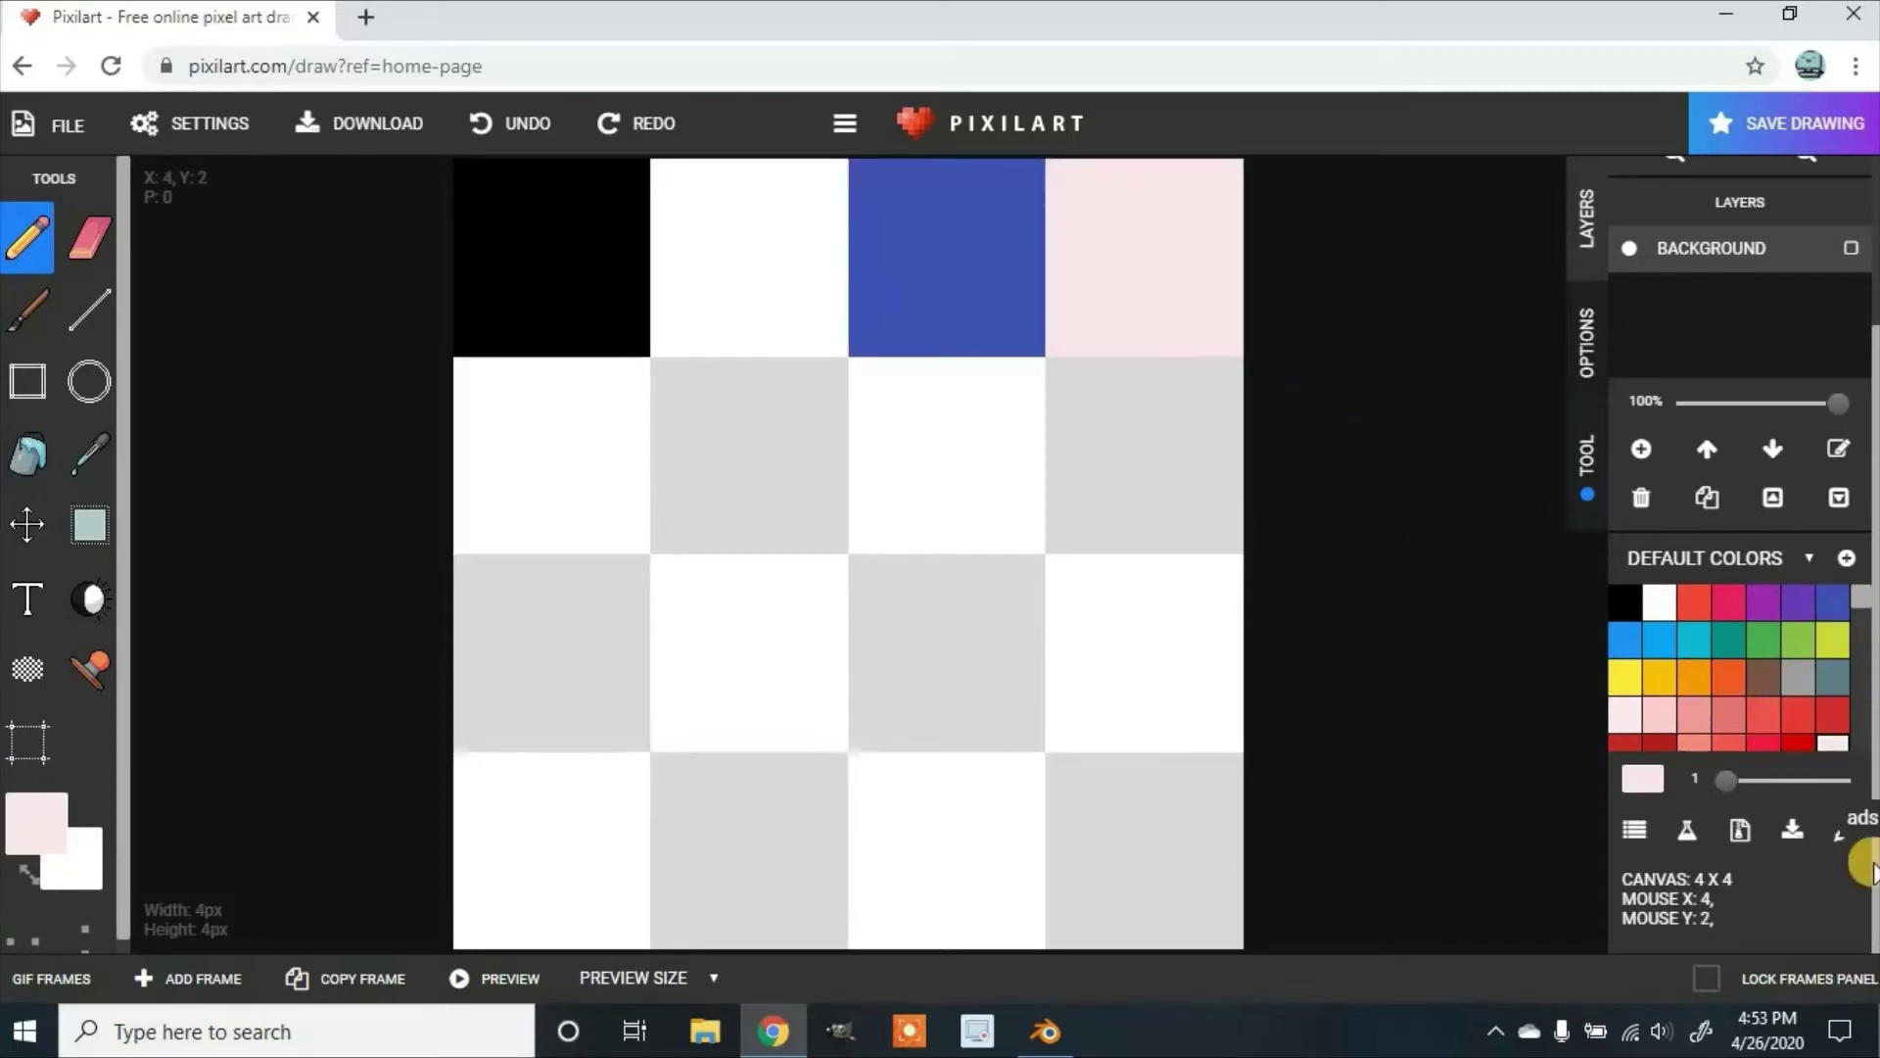
click(1799, 743)
click(1148, 284)
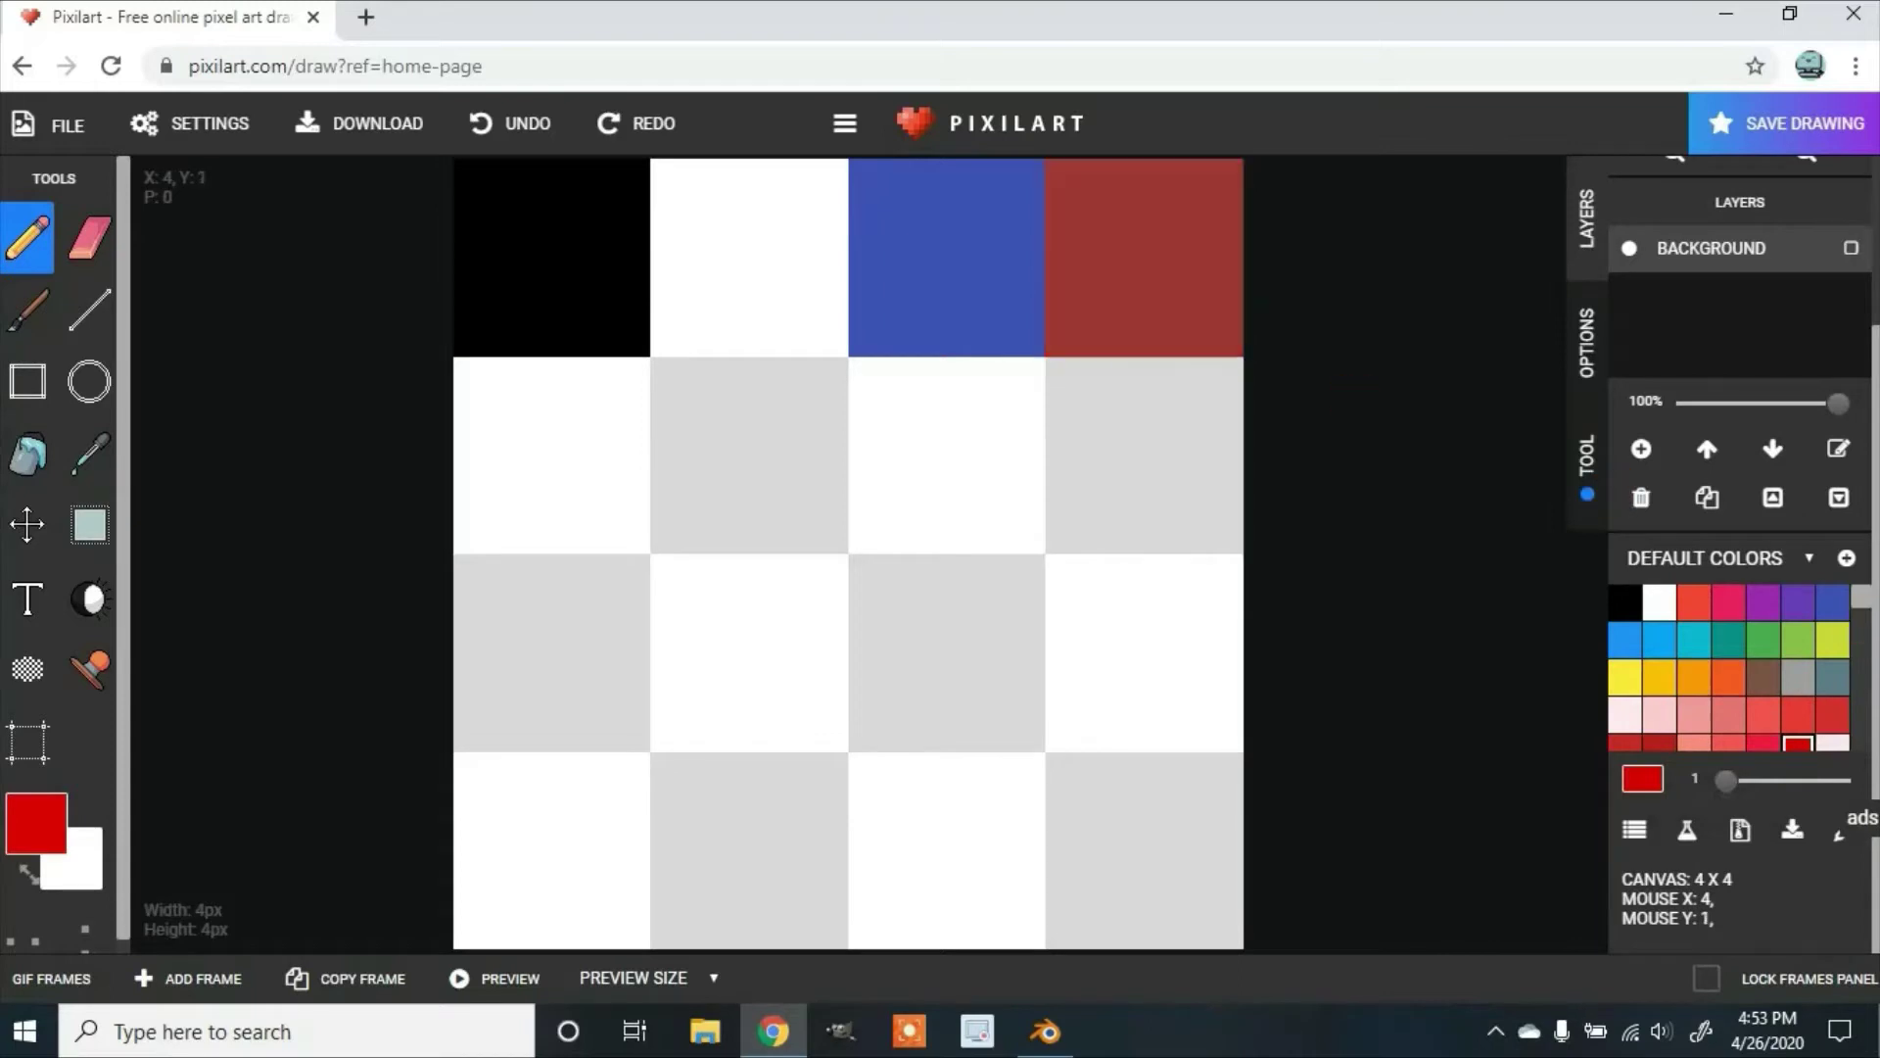
Step: Paint the first pixel of the second row cyan and the second one dark teal
scroll(1798, 627, down, 3)
scroll(1690, 682, up, 1)
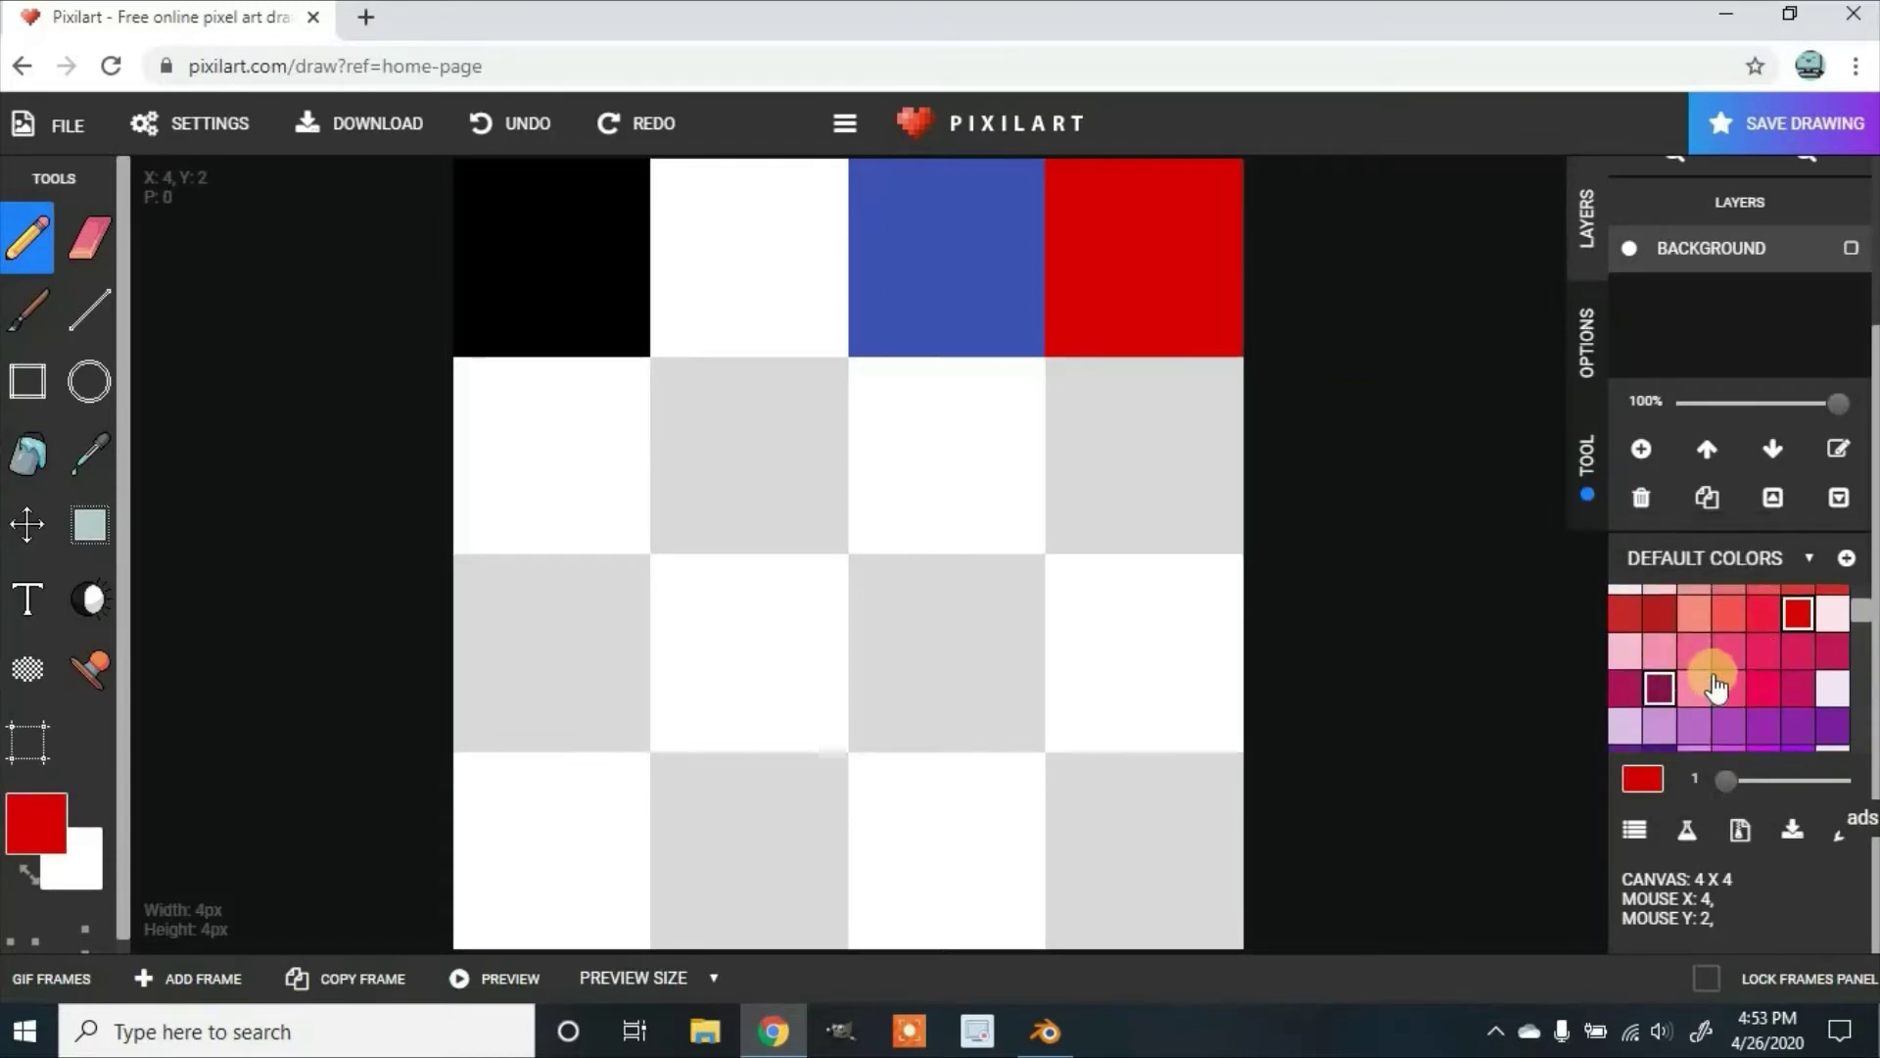
scroll(1716, 687, down, 5)
click(1763, 684)
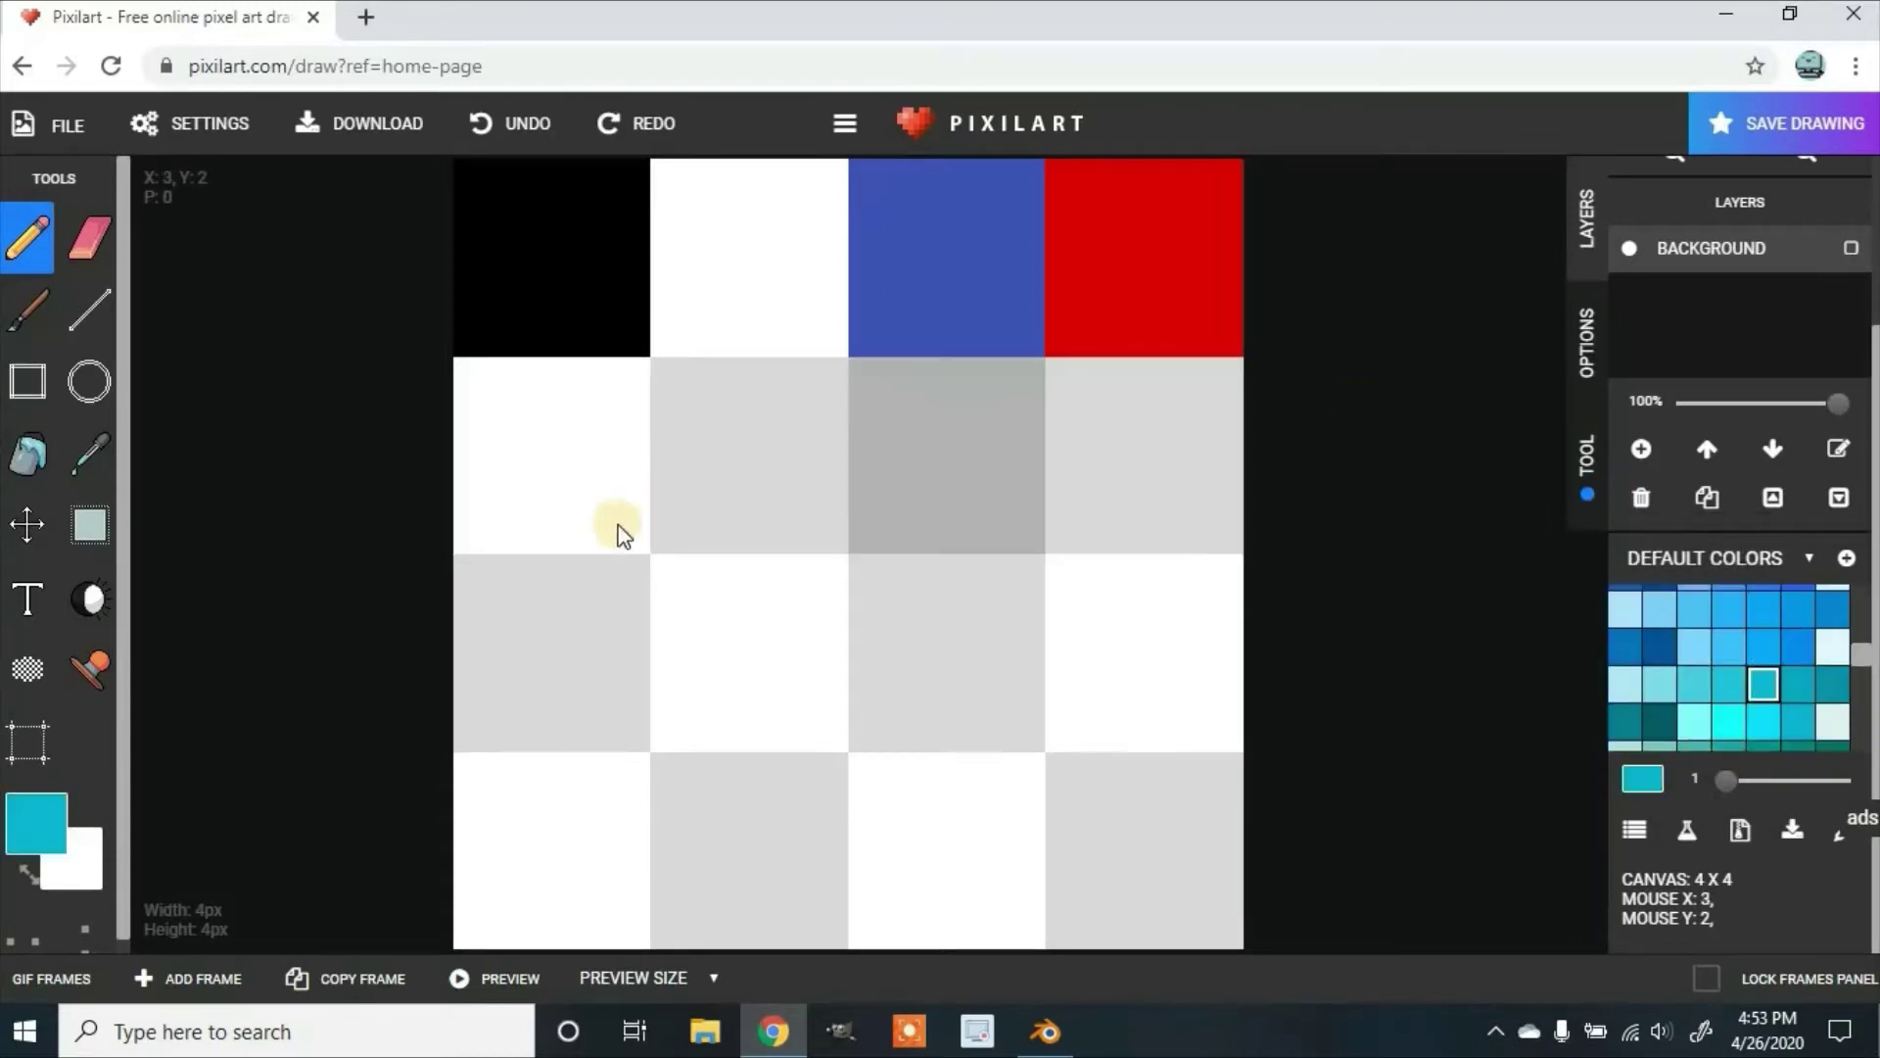
click(619, 534)
scroll(1738, 674, down, 3)
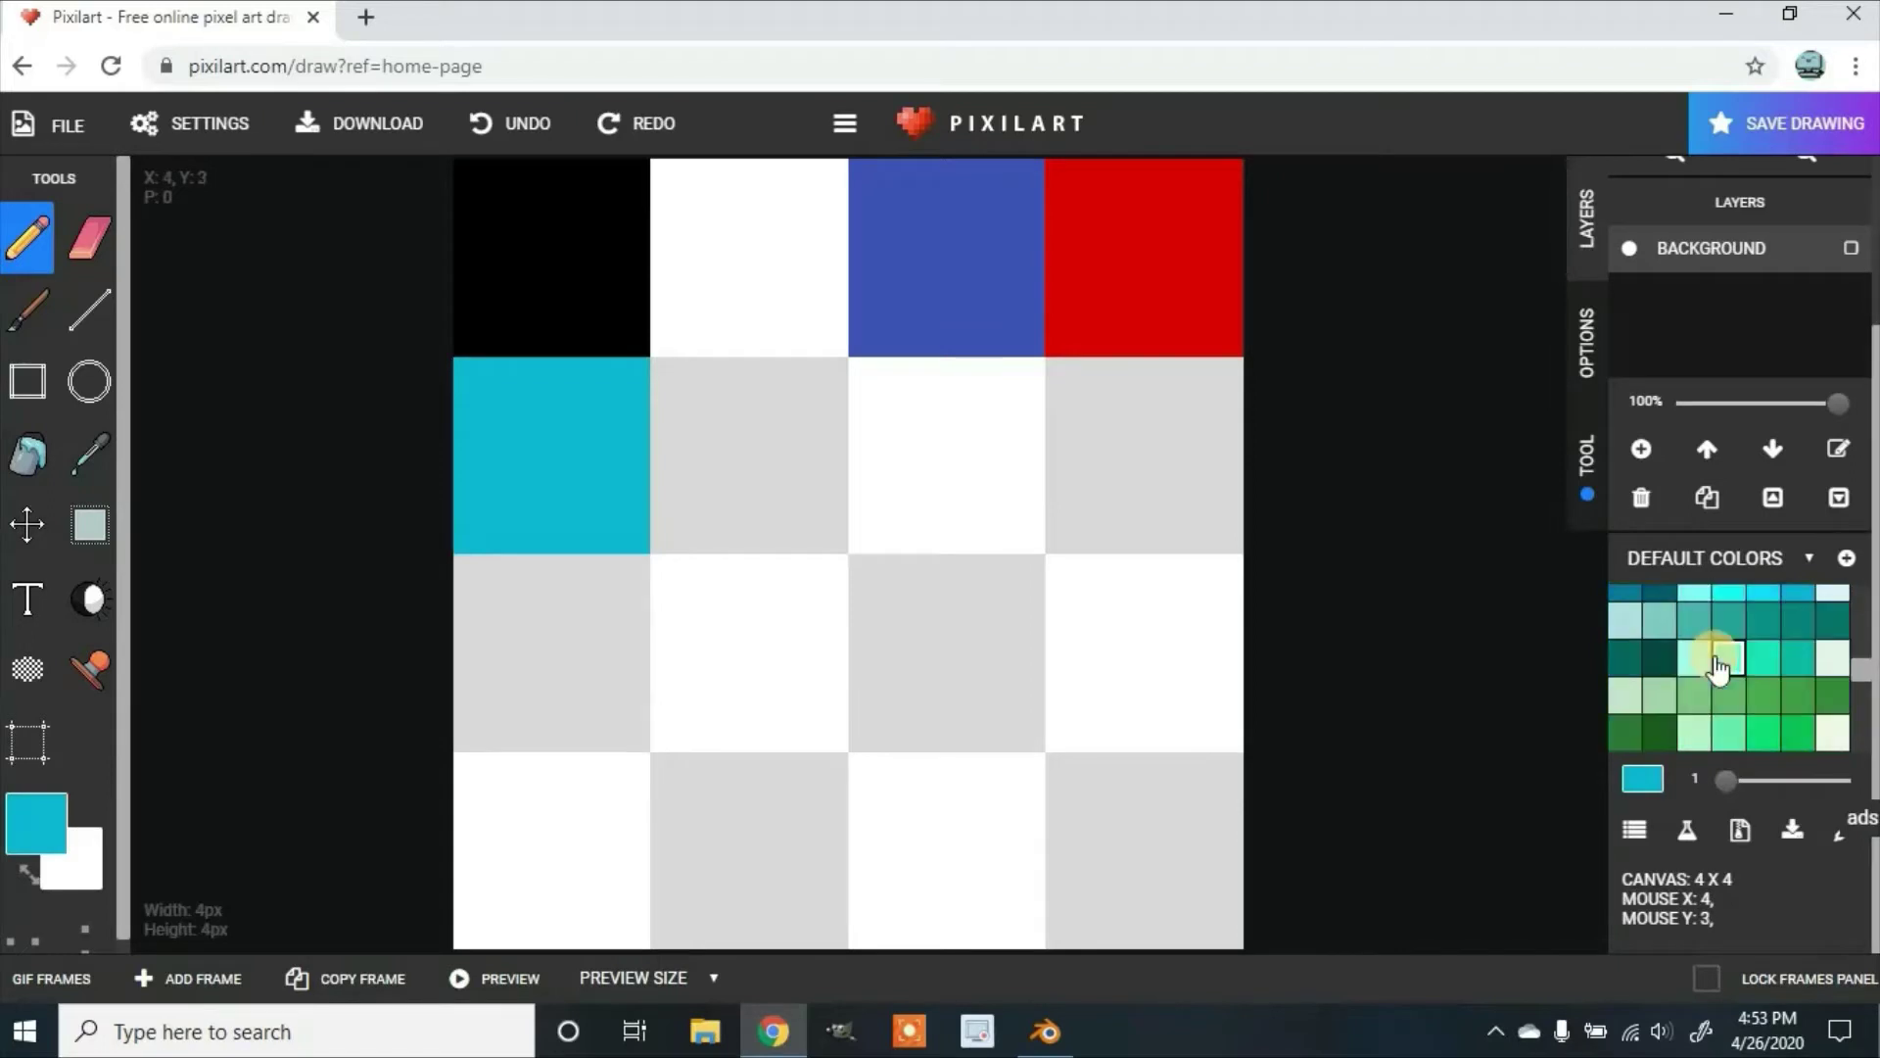
click(1659, 612)
click(748, 456)
Step: Paint the third pixel of the second row yellow and the fourth one very dark brown
scroll(1724, 705, down, 4)
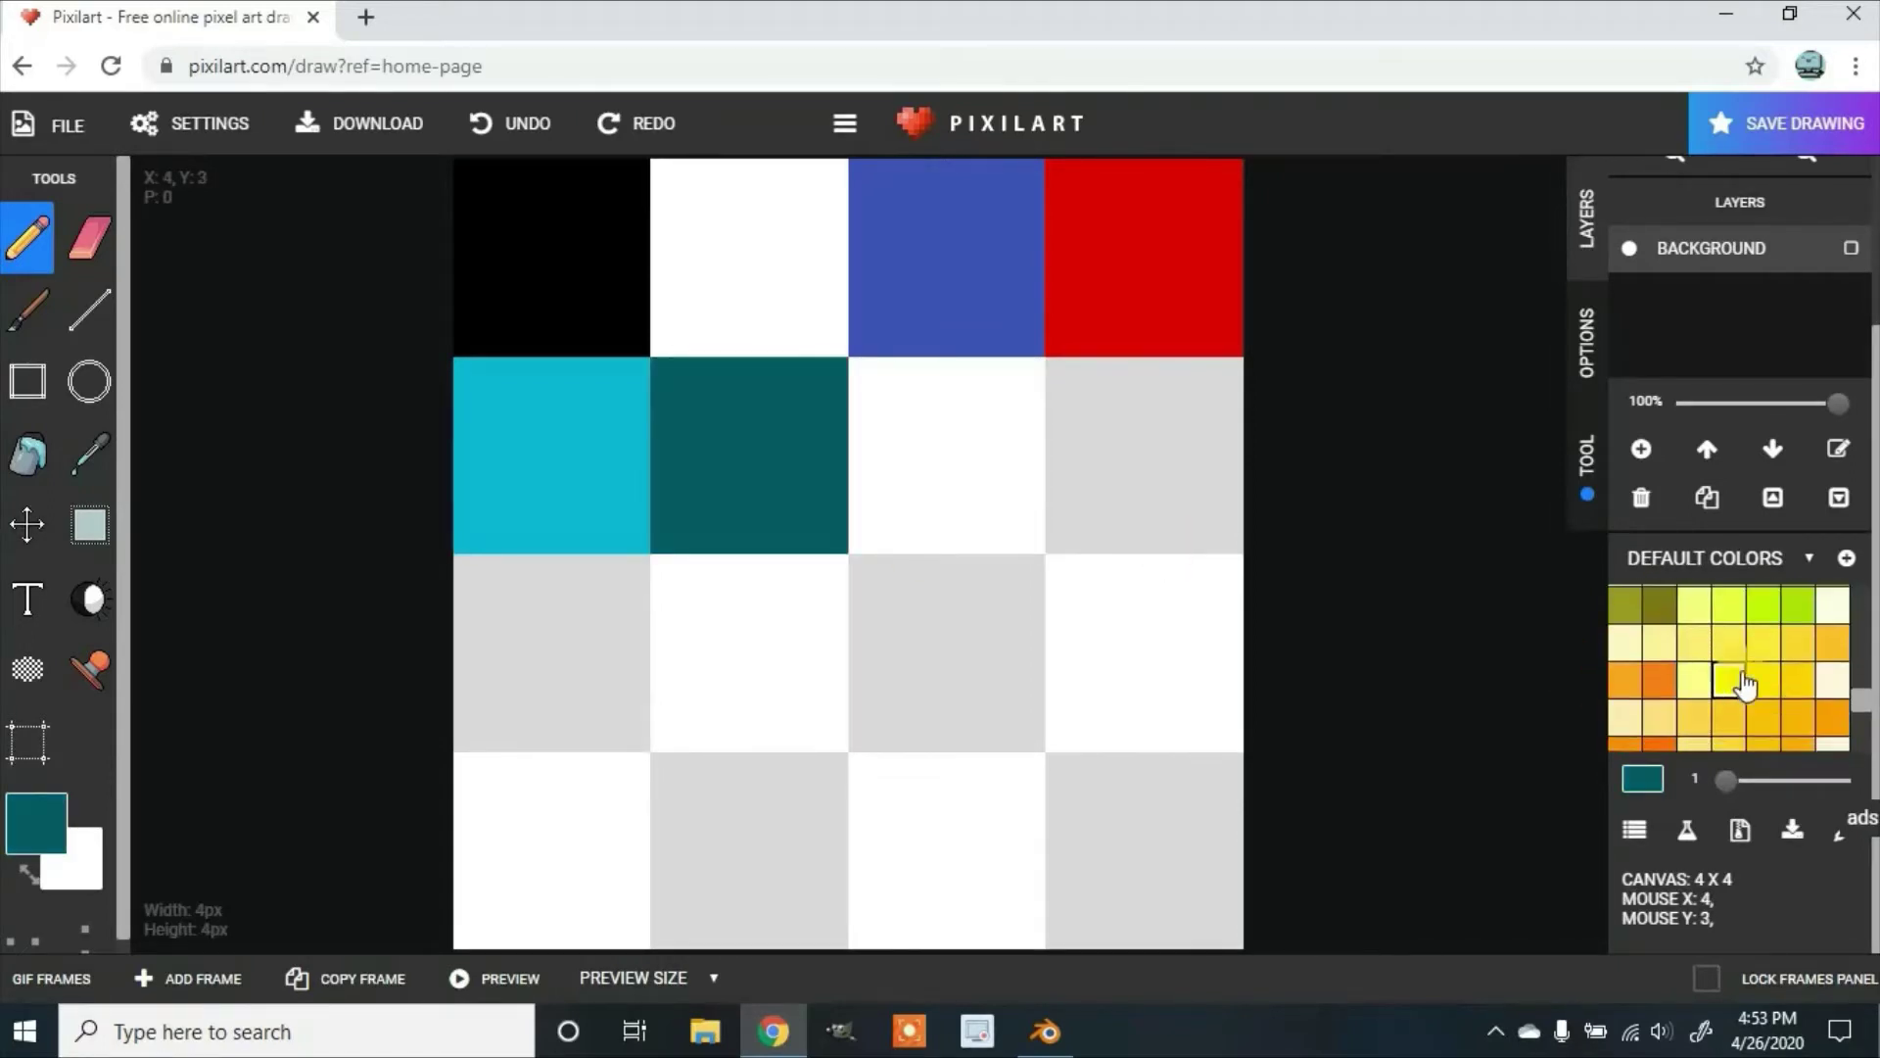
click(1799, 680)
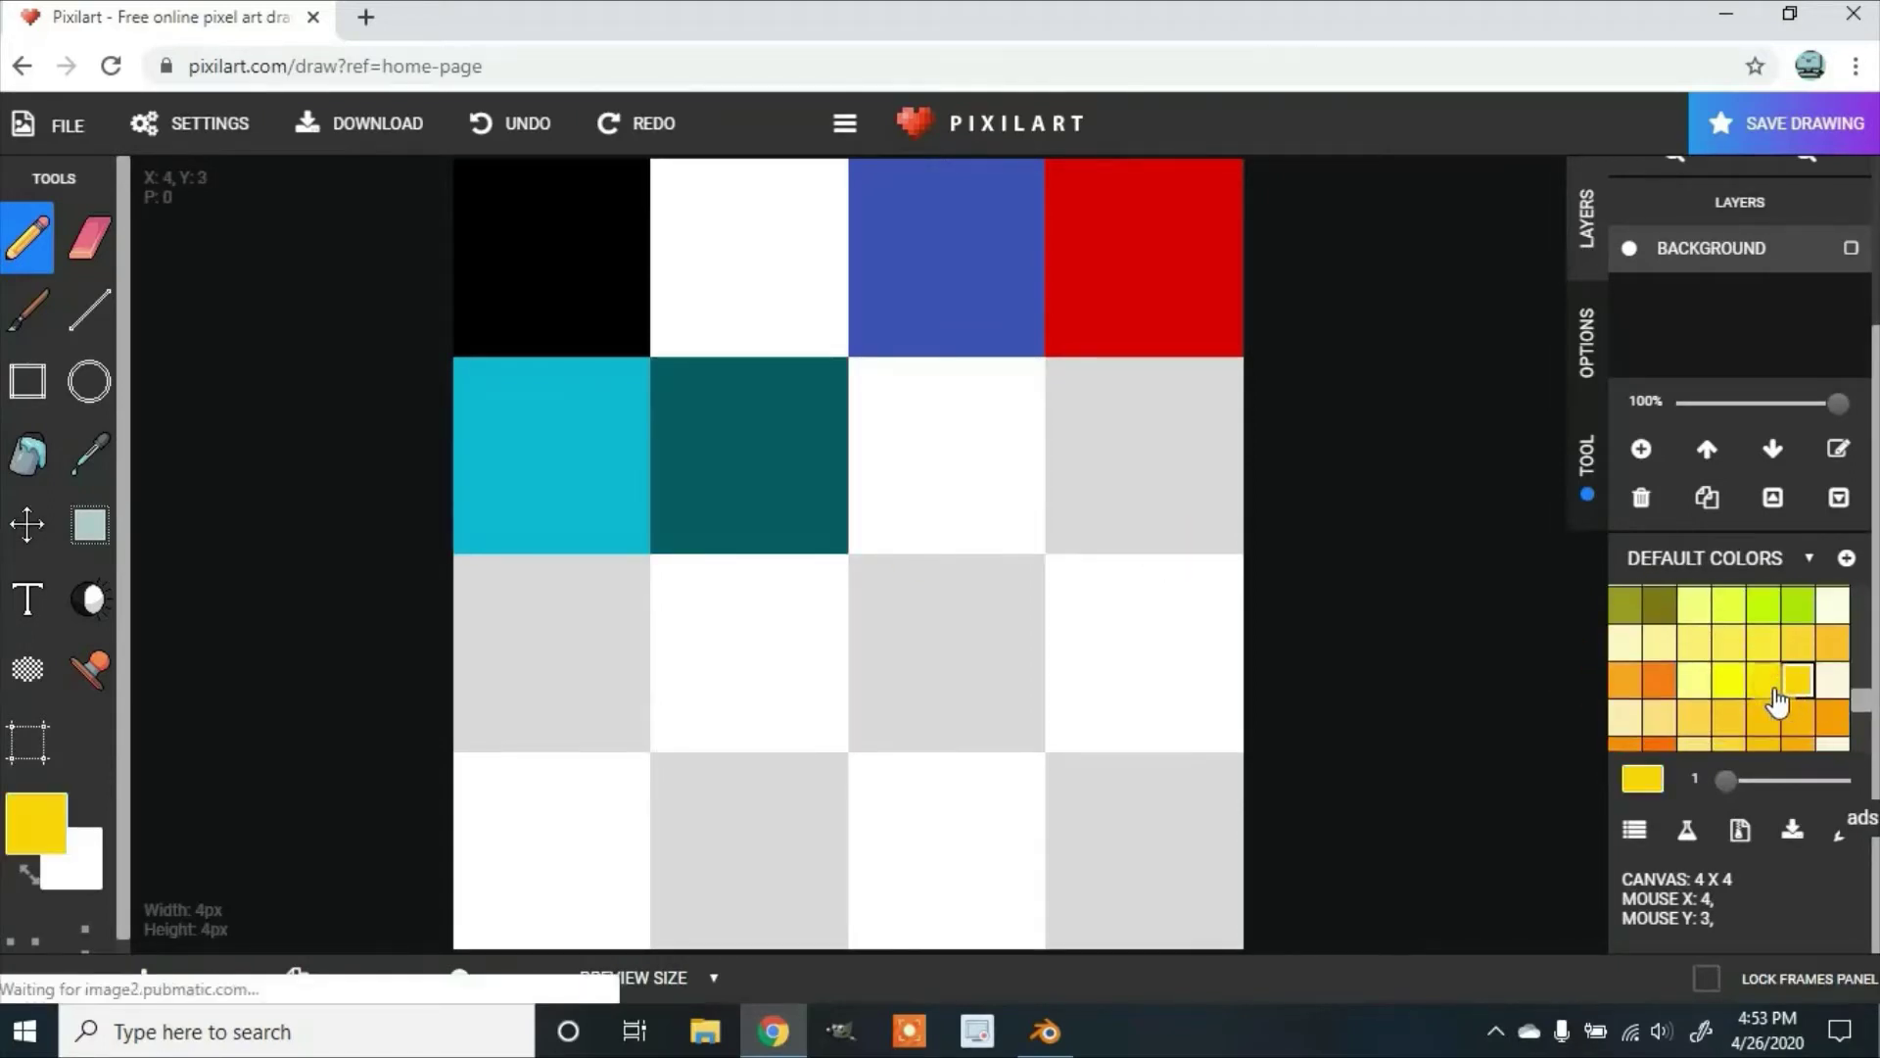
click(928, 516)
scroll(1763, 689, down, 2)
scroll(1760, 688, down, 3)
click(1659, 618)
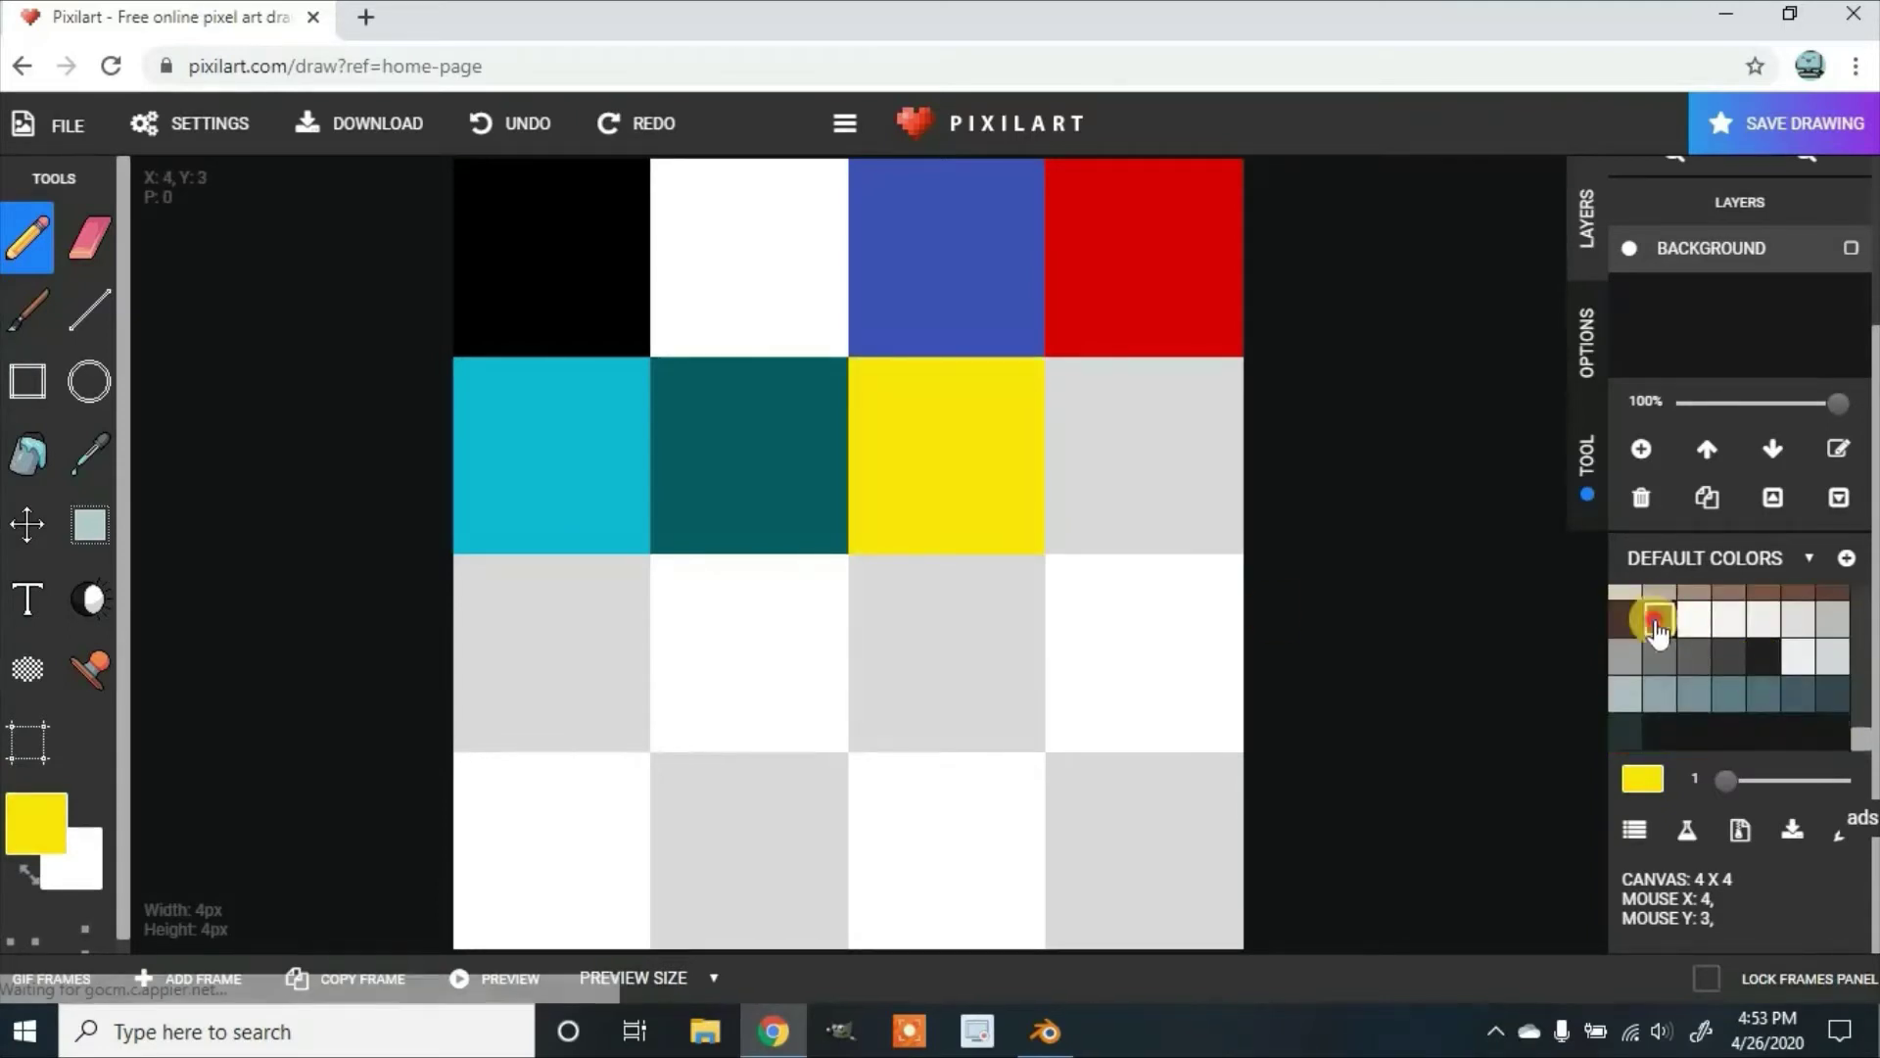
click(1215, 529)
Step: Paint the first three pixels of the third row reddish brown, near-black and medium gray
click(1625, 618)
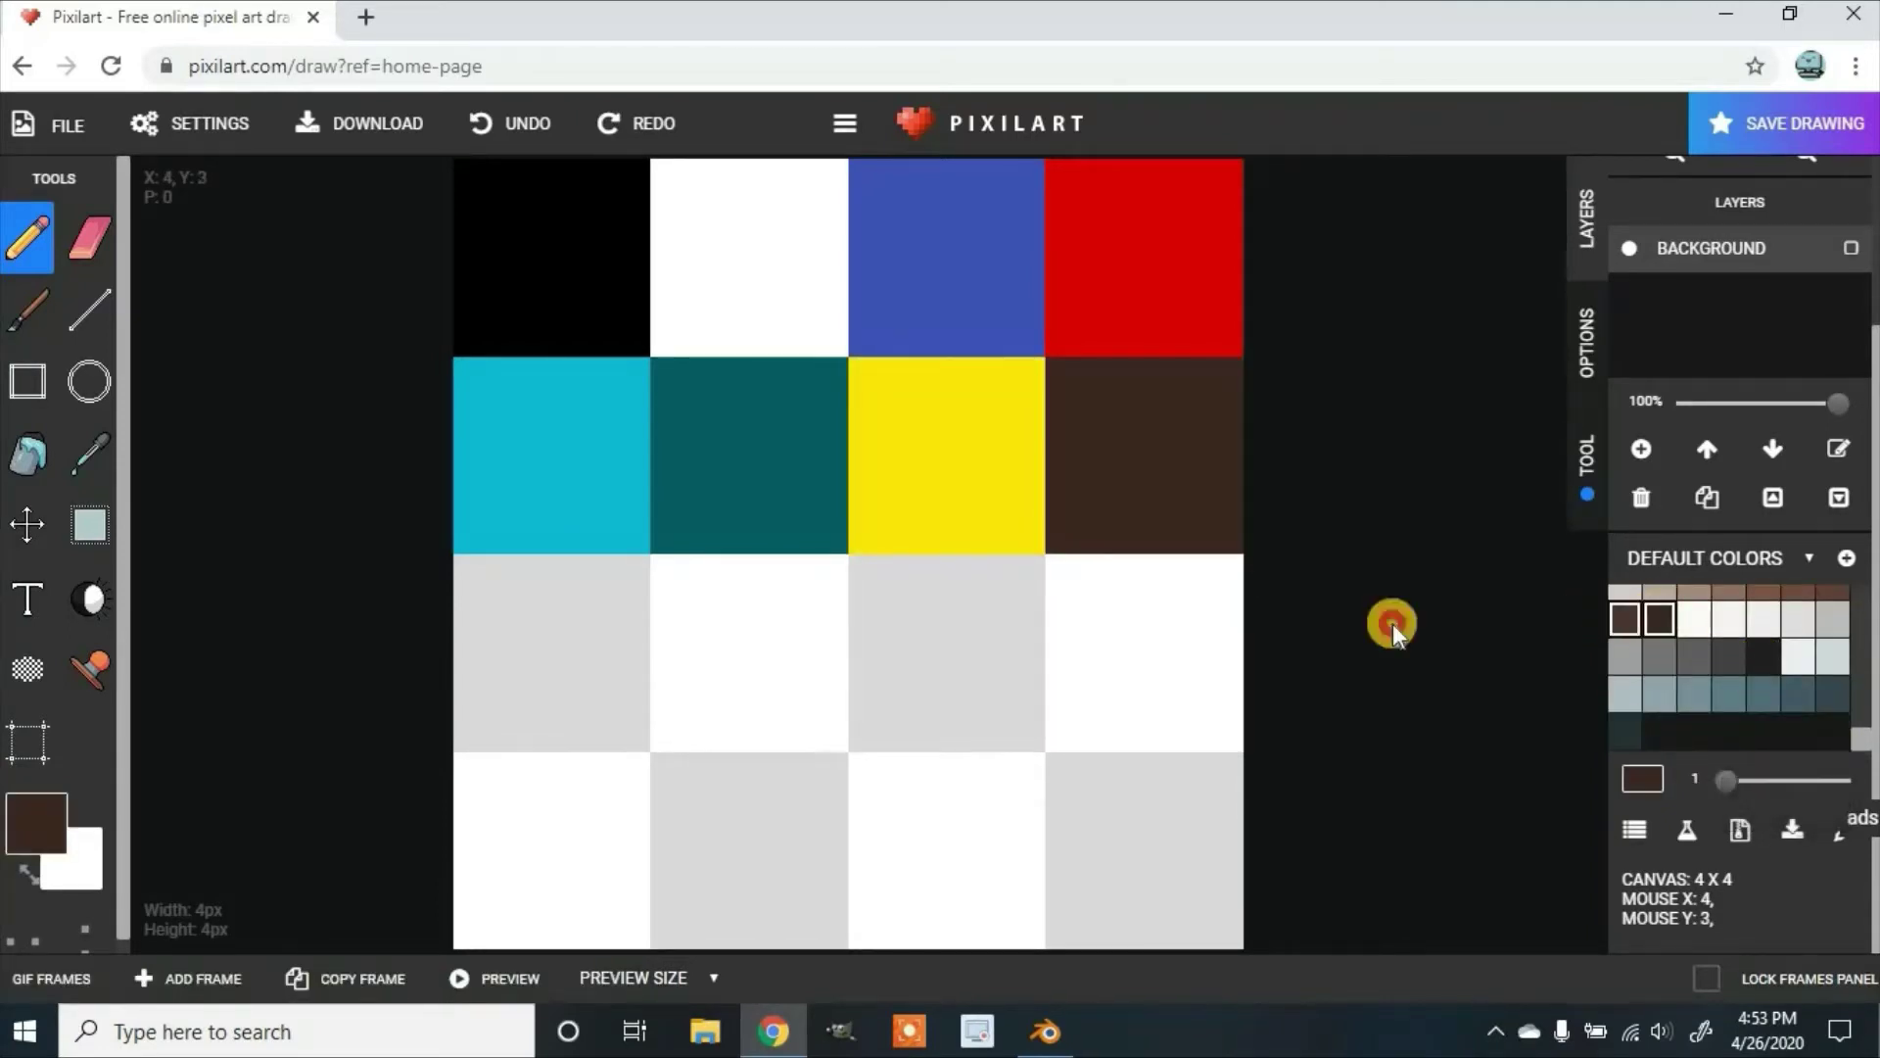
click(592, 621)
click(1754, 673)
click(675, 641)
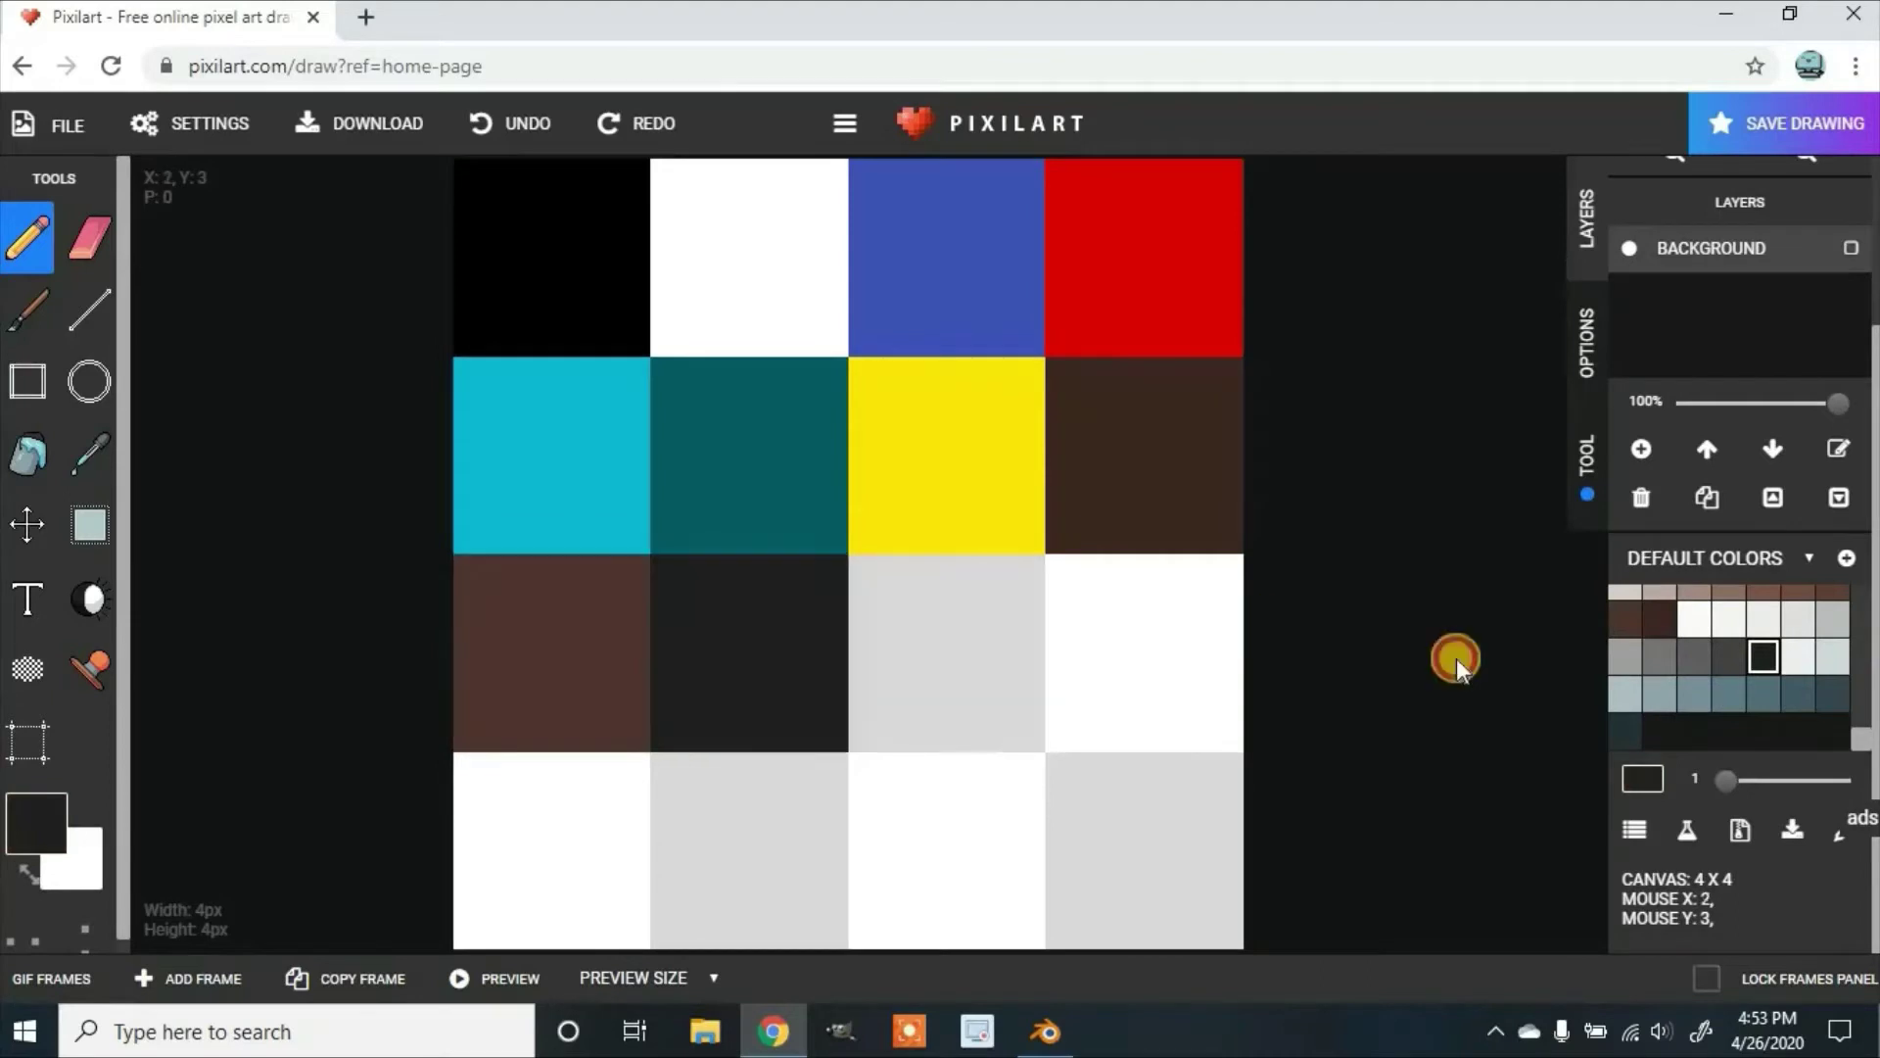
click(978, 659)
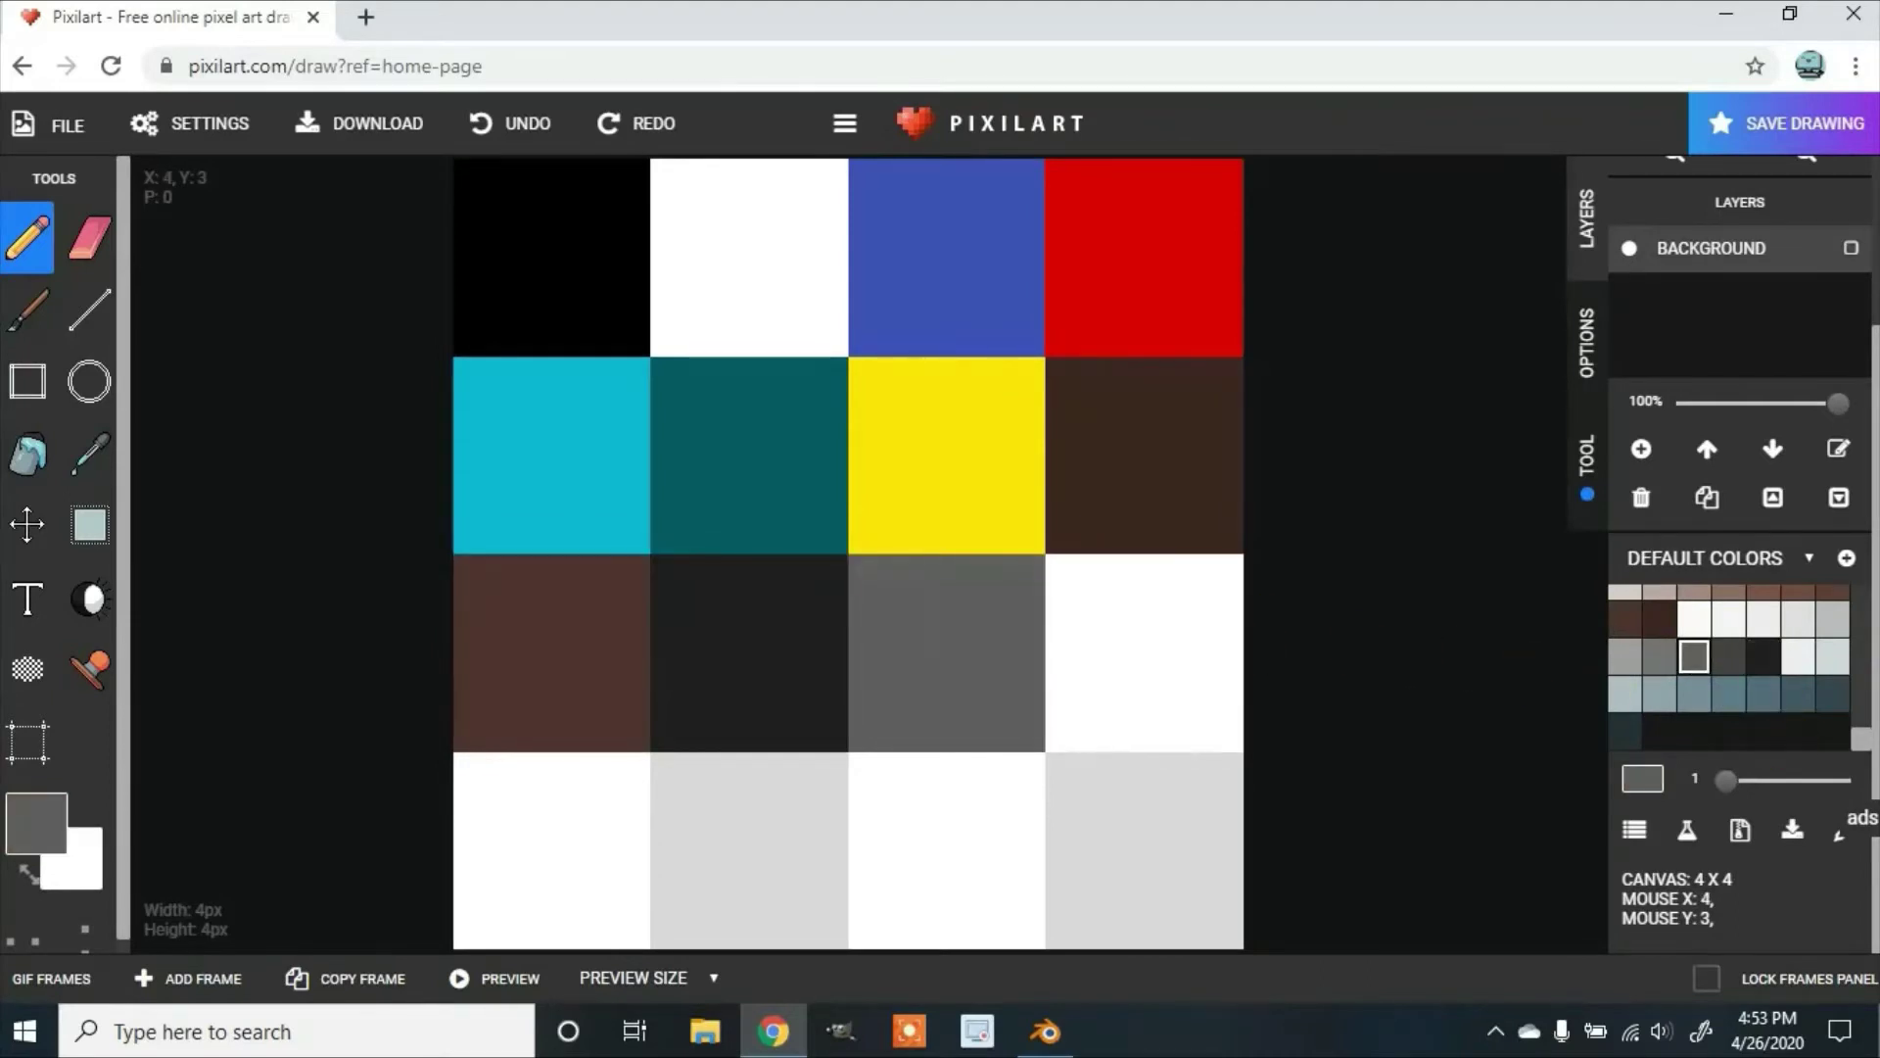
Step: Paint the last pixel of the third row and the first pixel of the fourth row dark slate blue
click(1831, 693)
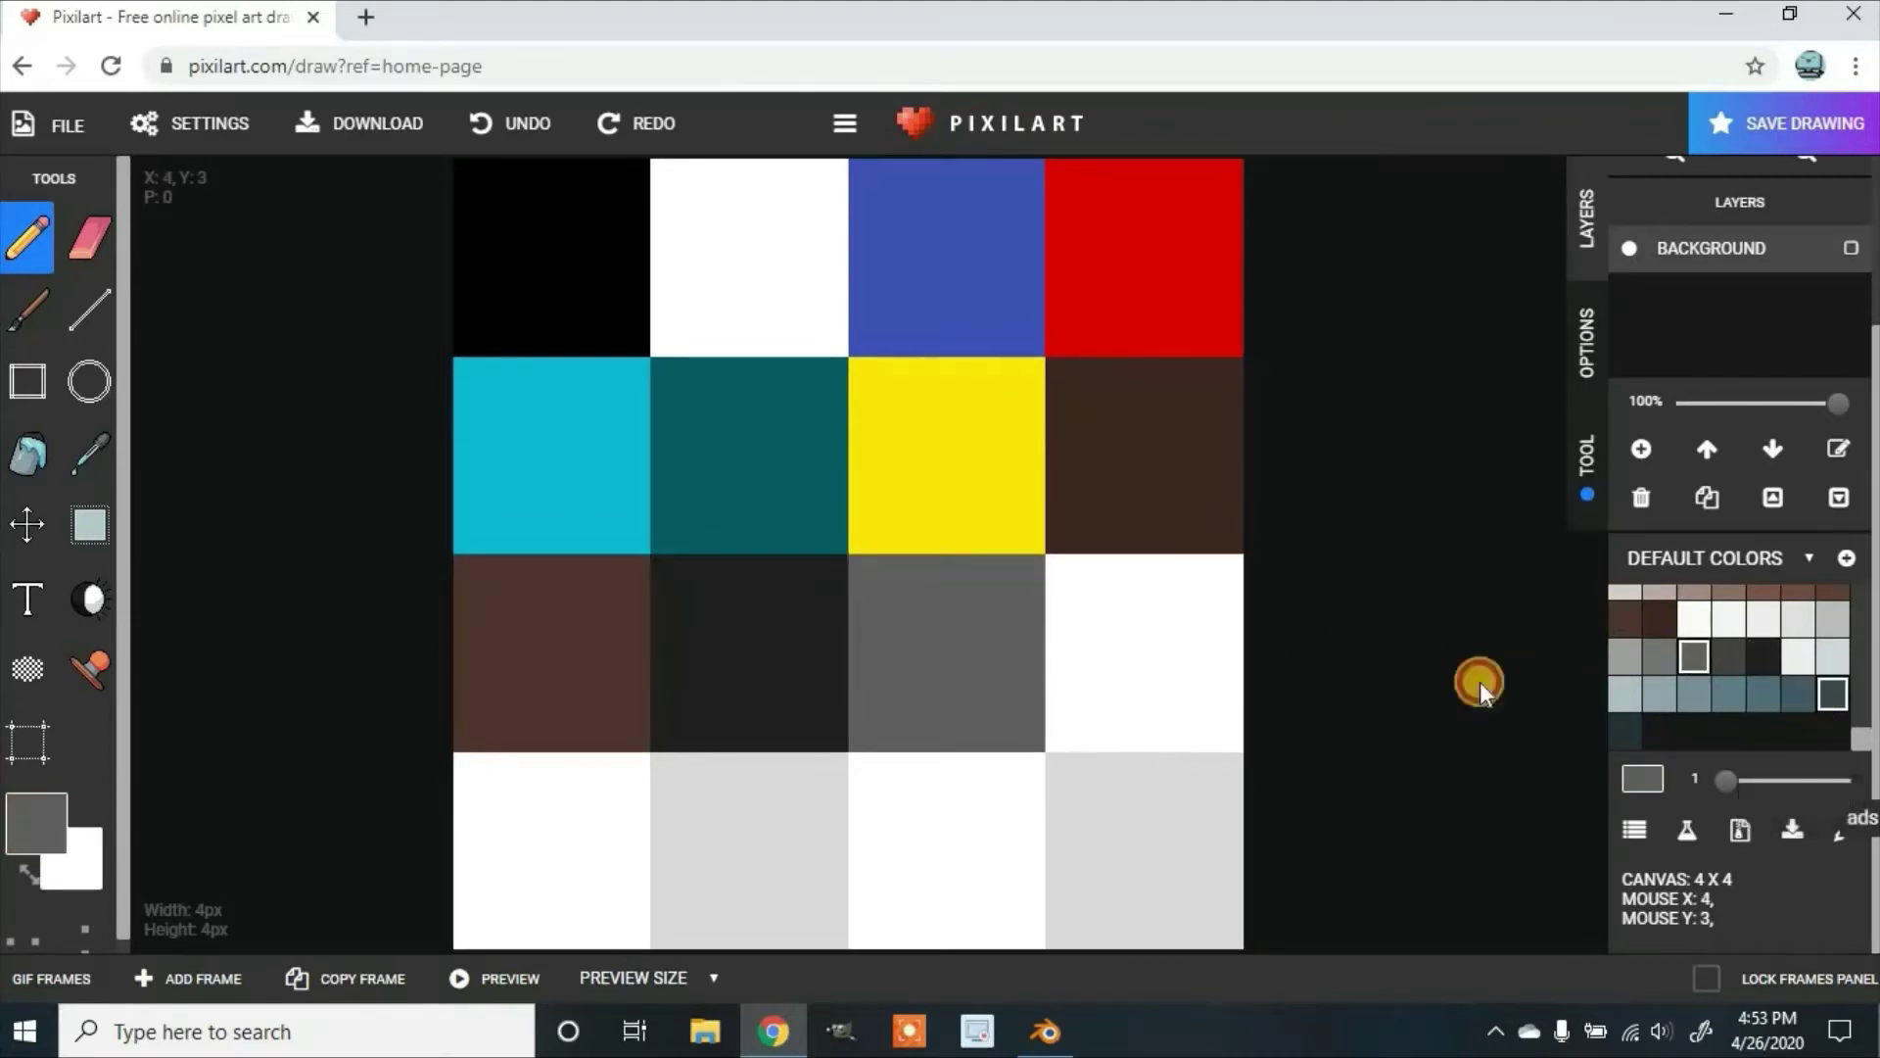
click(588, 839)
scroll(1224, 774, up, 2)
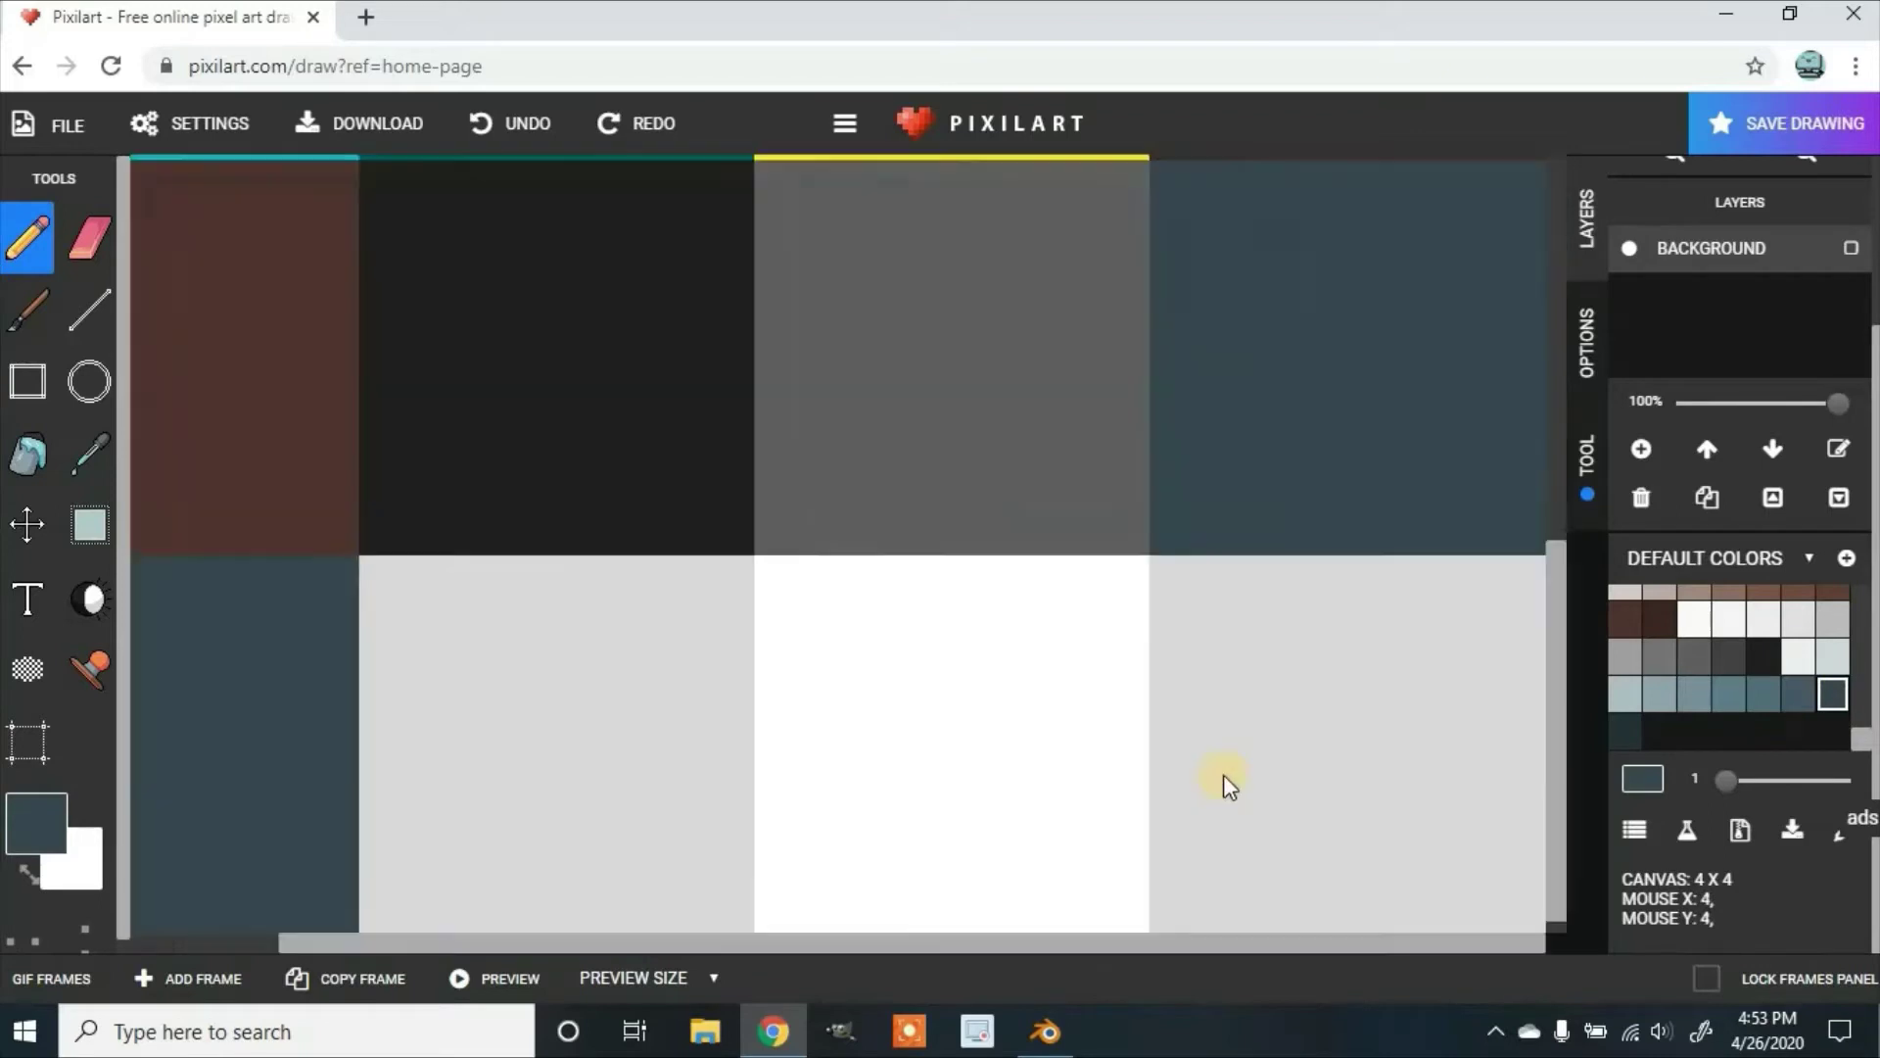
scroll(1236, 772, down, 2)
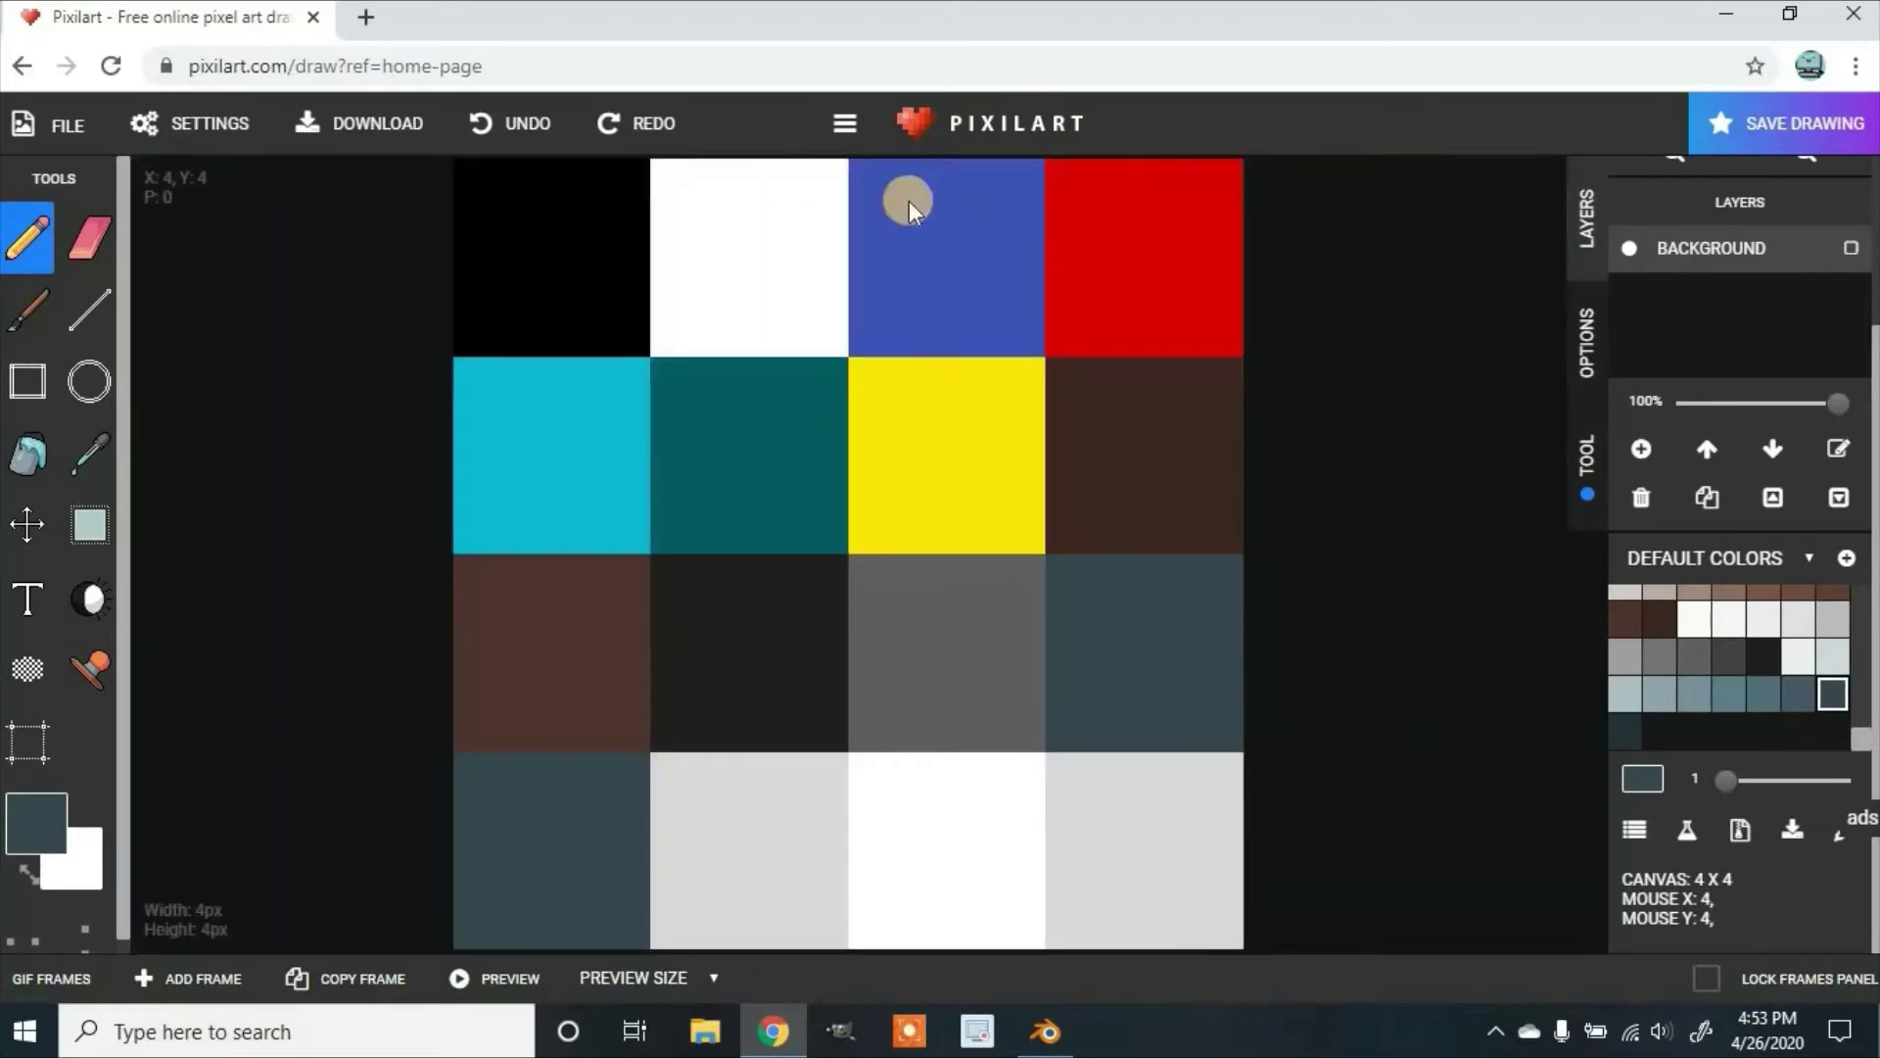
Step: Download the 4 × 4 px drawing as a PNG and show the file in its folder
click(320, 127)
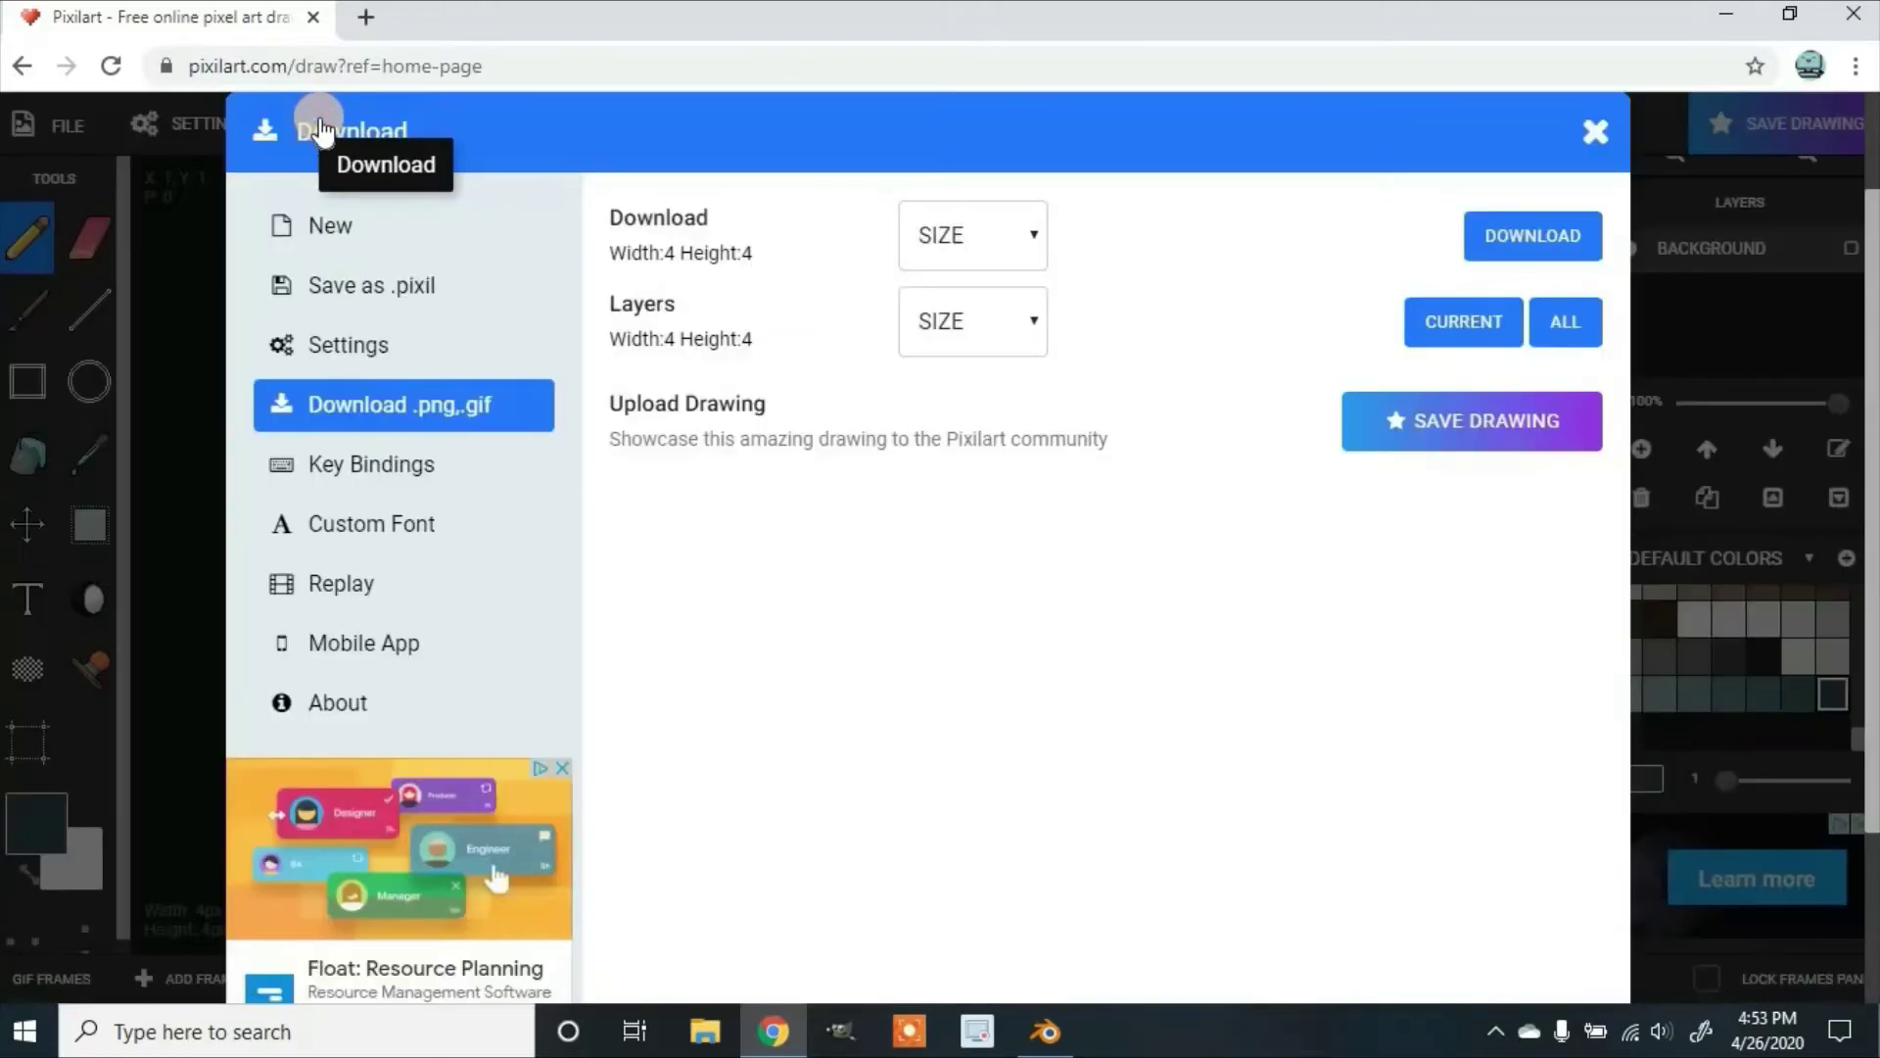
click(1550, 253)
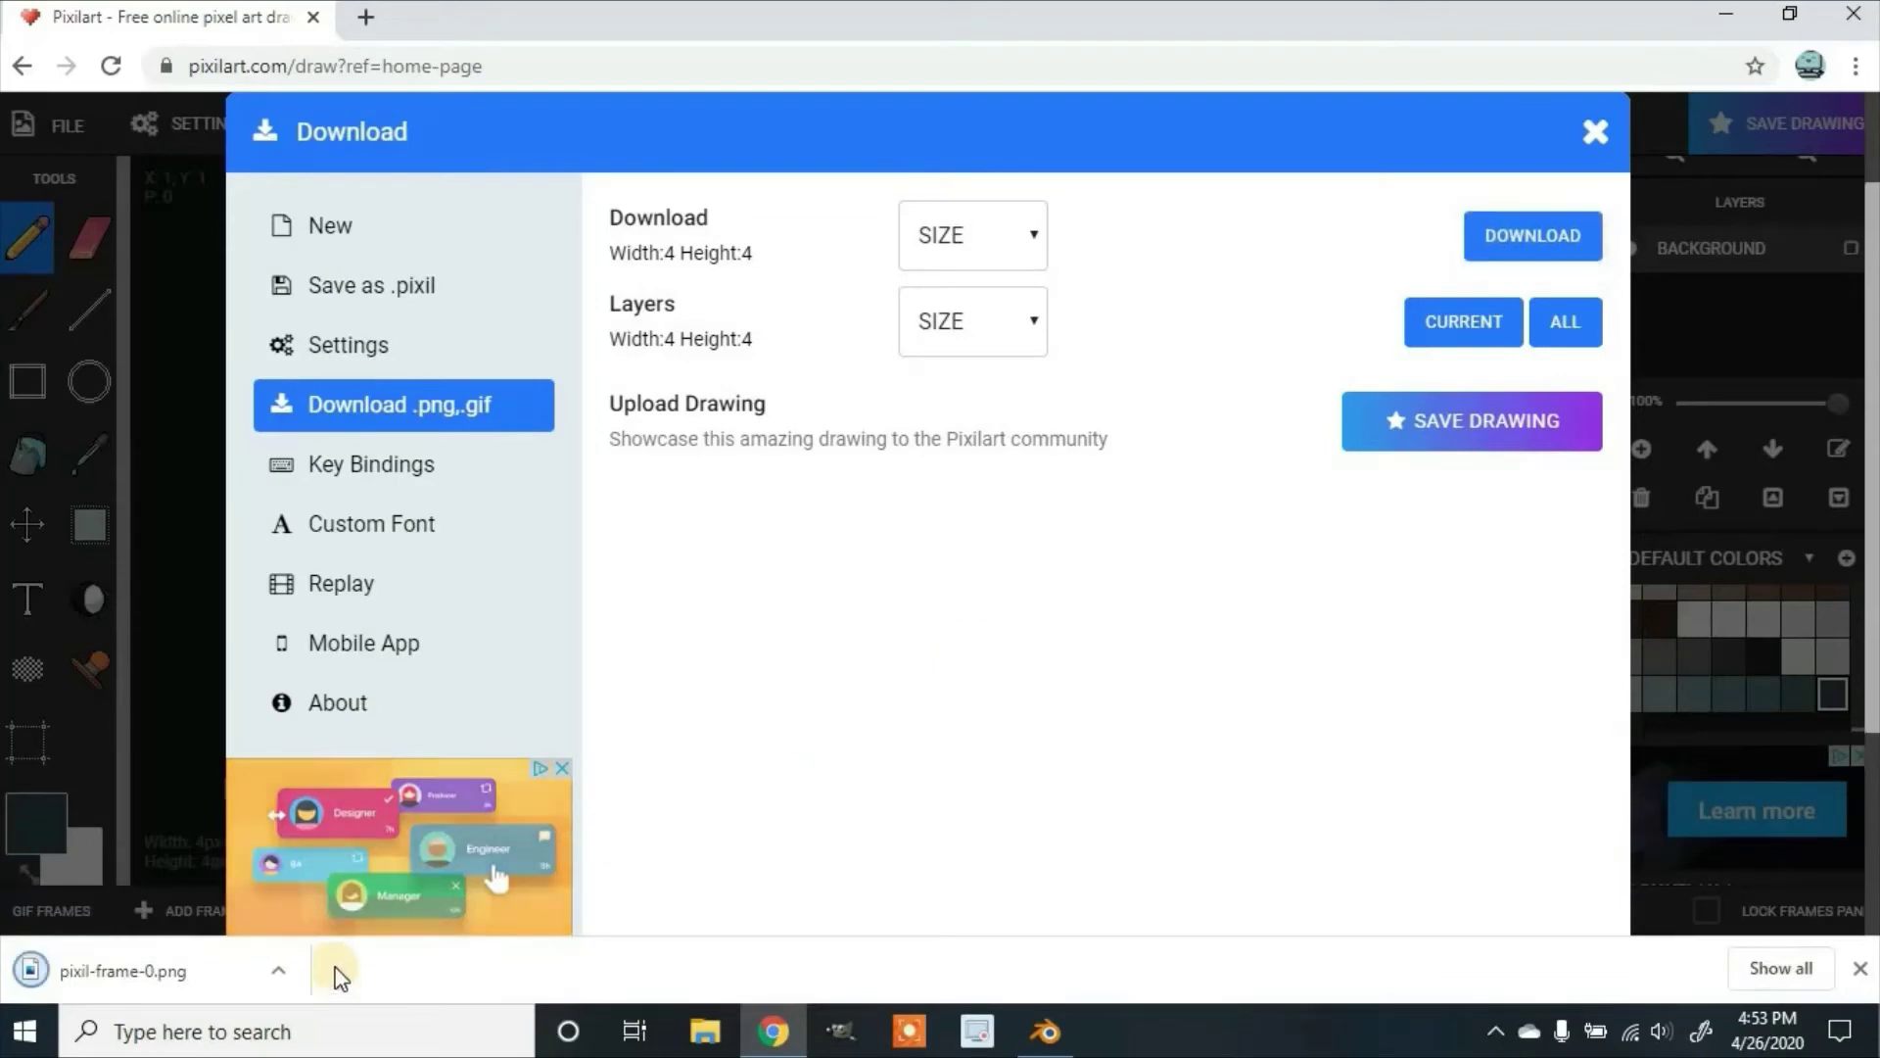
click(282, 972)
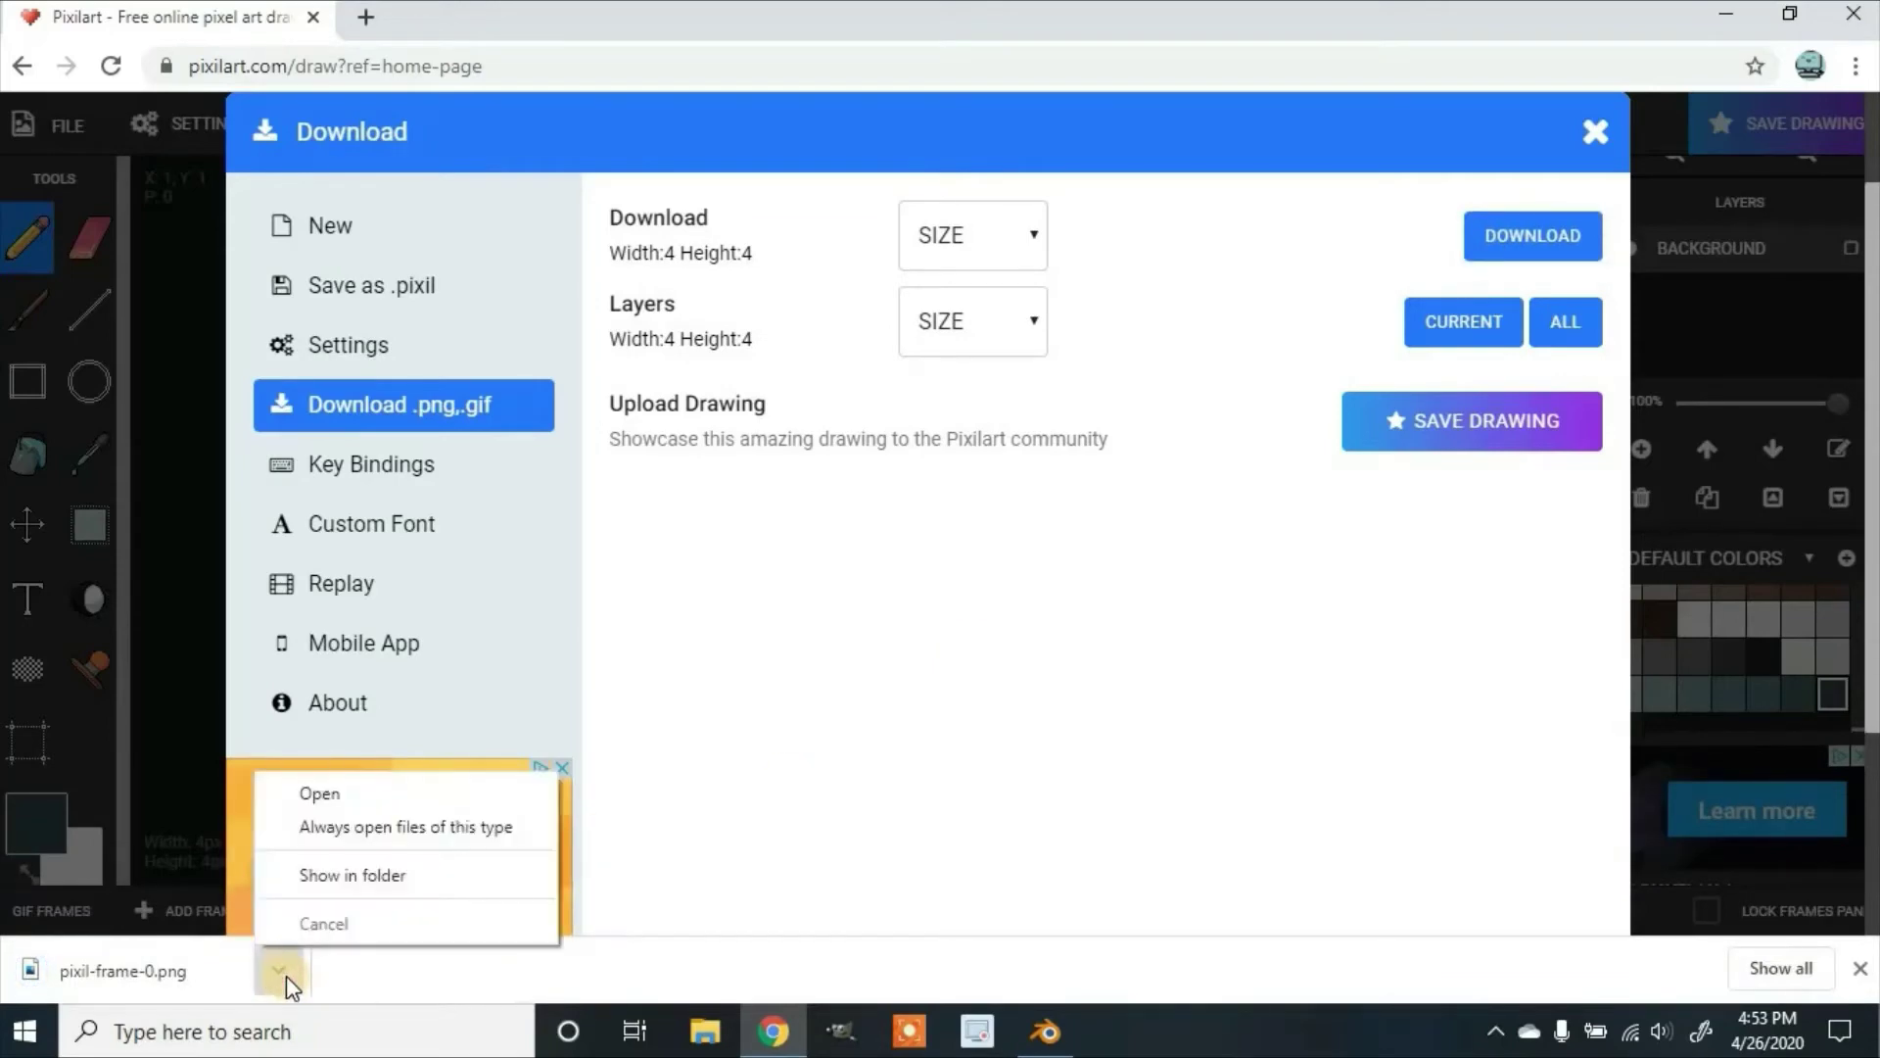
click(345, 878)
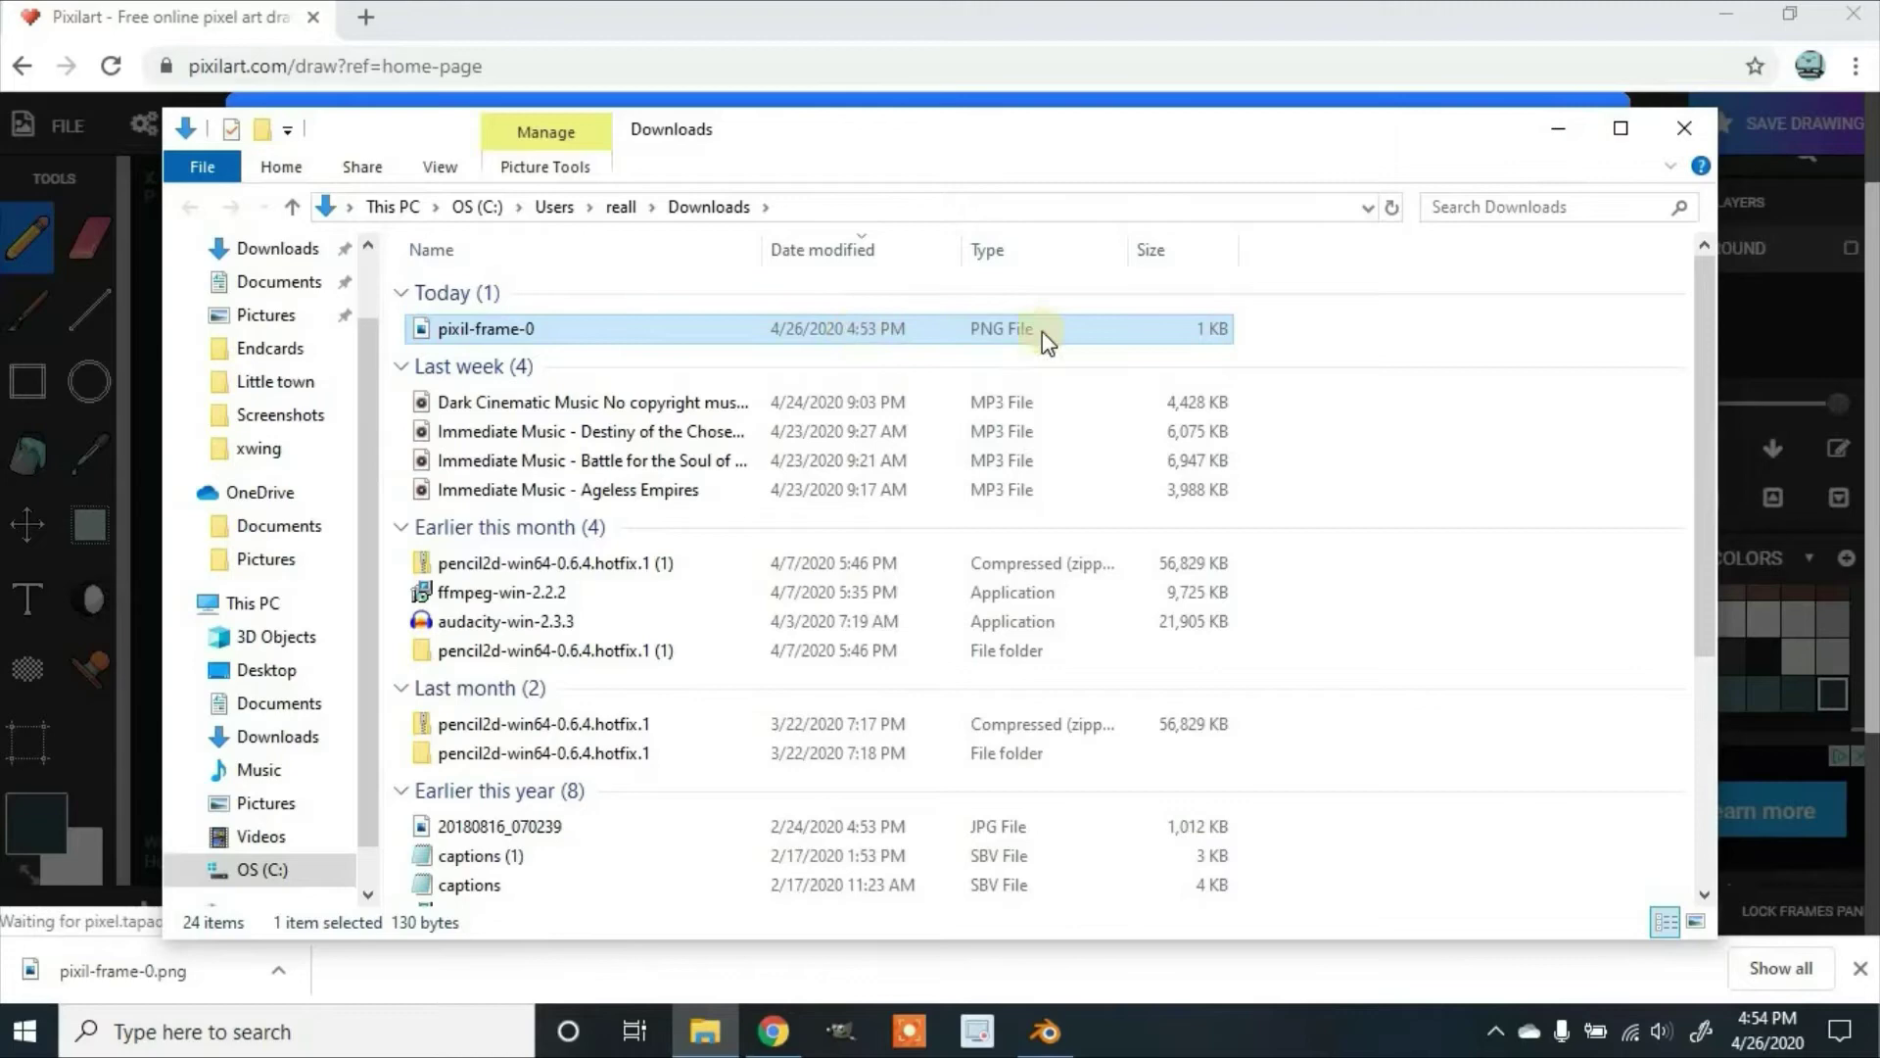
Step: Close the browser to return to Blender and open the Shading workspace with the monkey seen from the front
click(1547, 130)
click(1864, 17)
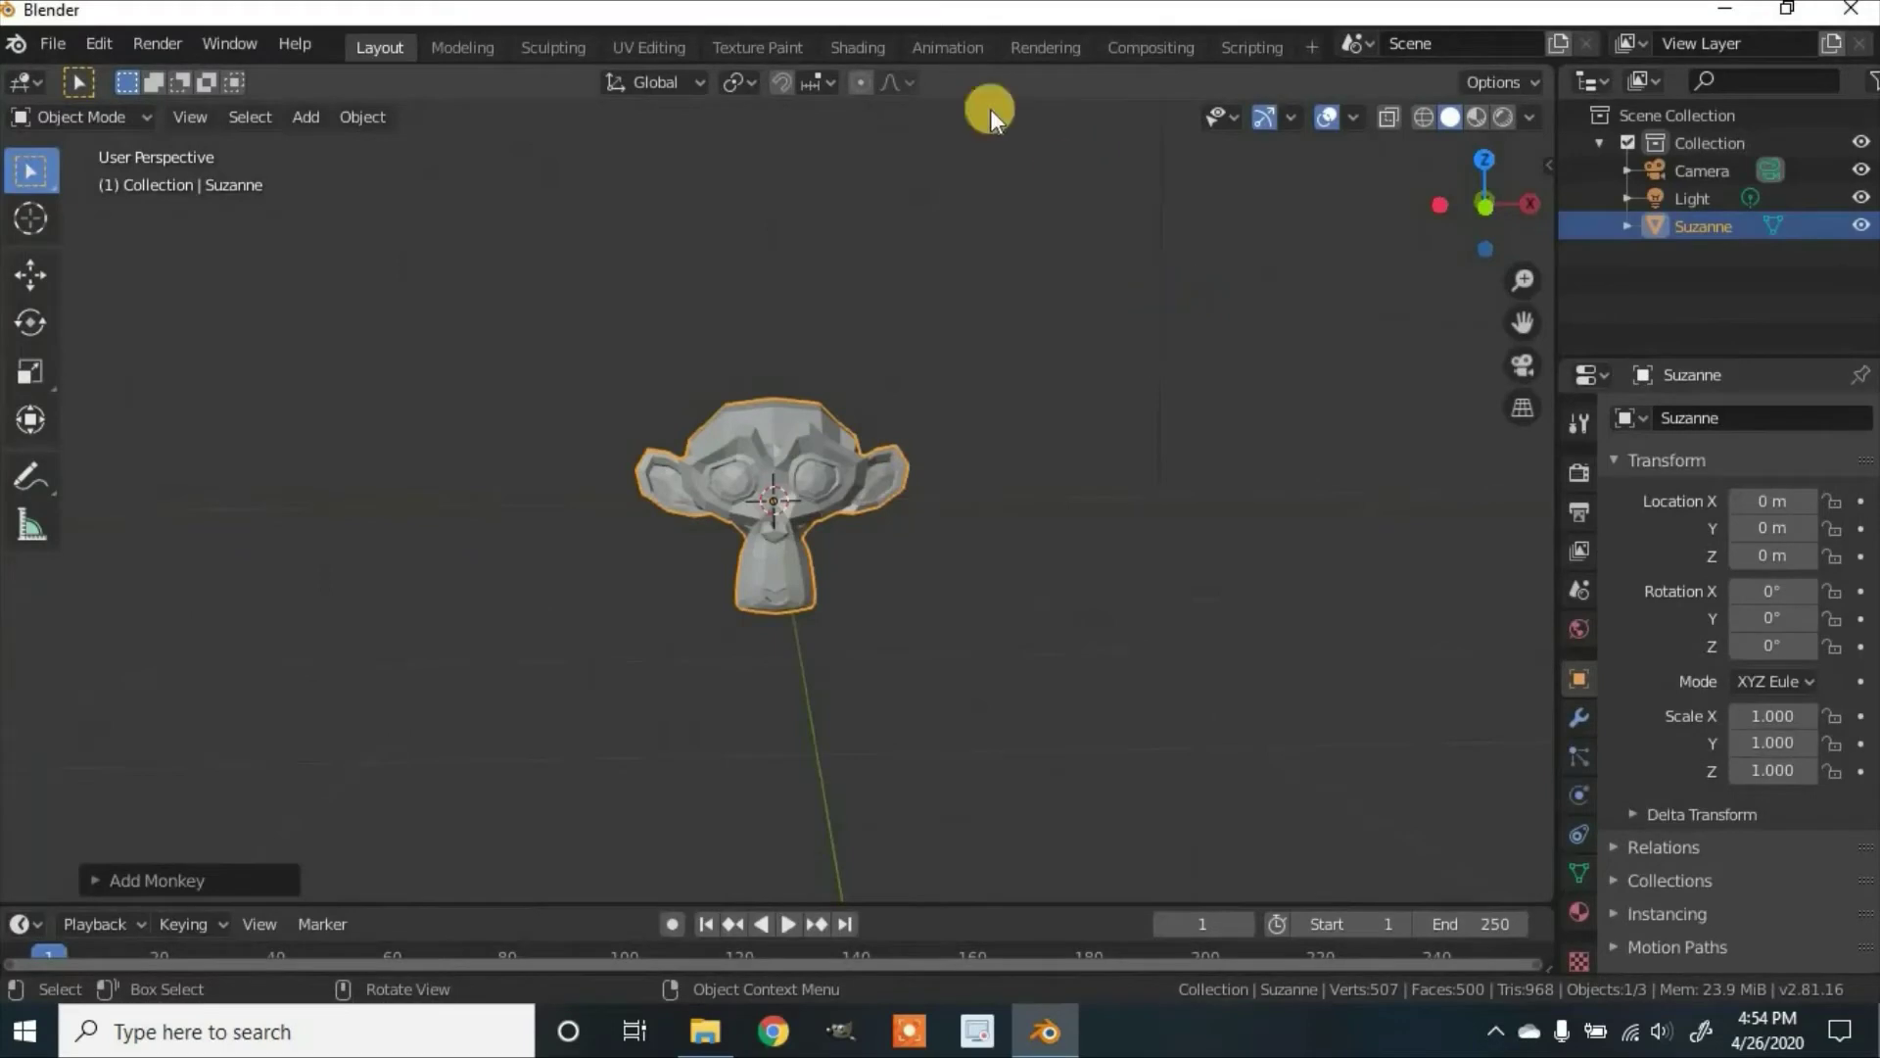
click(862, 45)
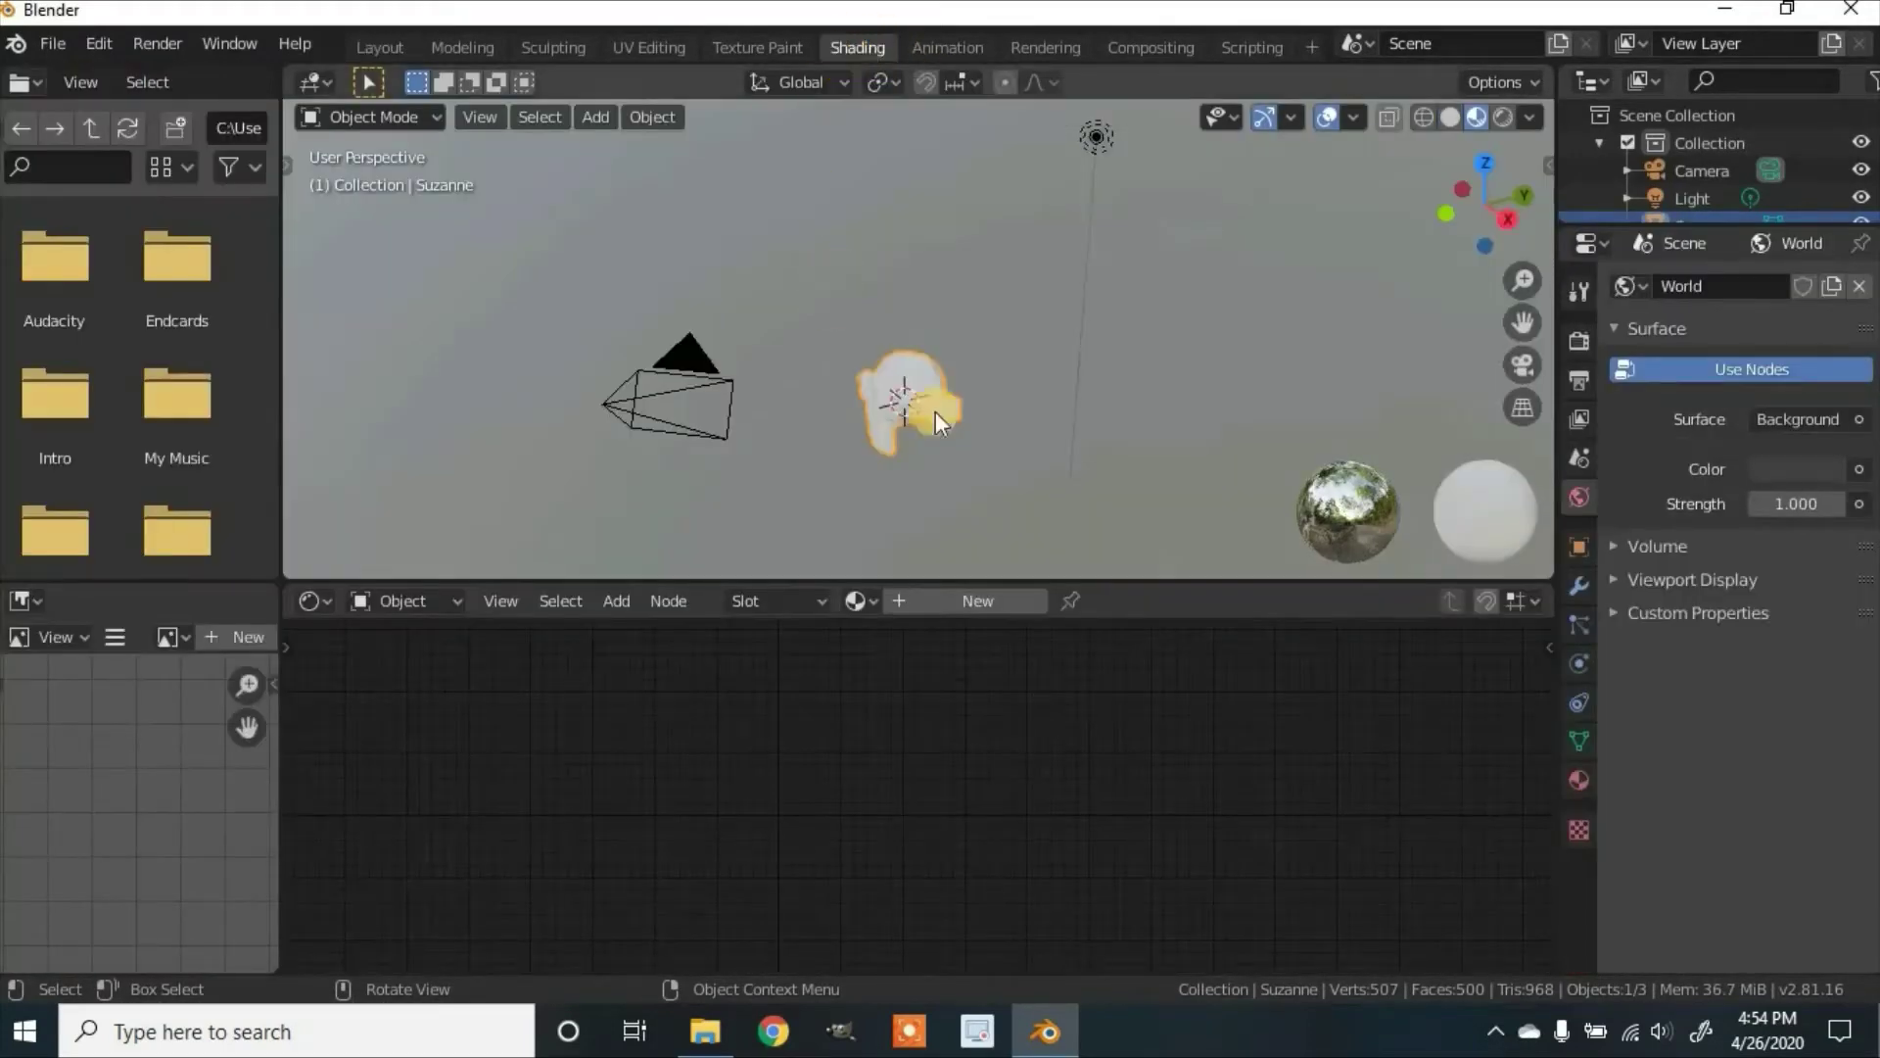
mouse_move(944, 390)
middle_down()
mouse_move(1024, 373)
mouse_move(1091, 319)
mouse_move(962, 374)
middle_up()
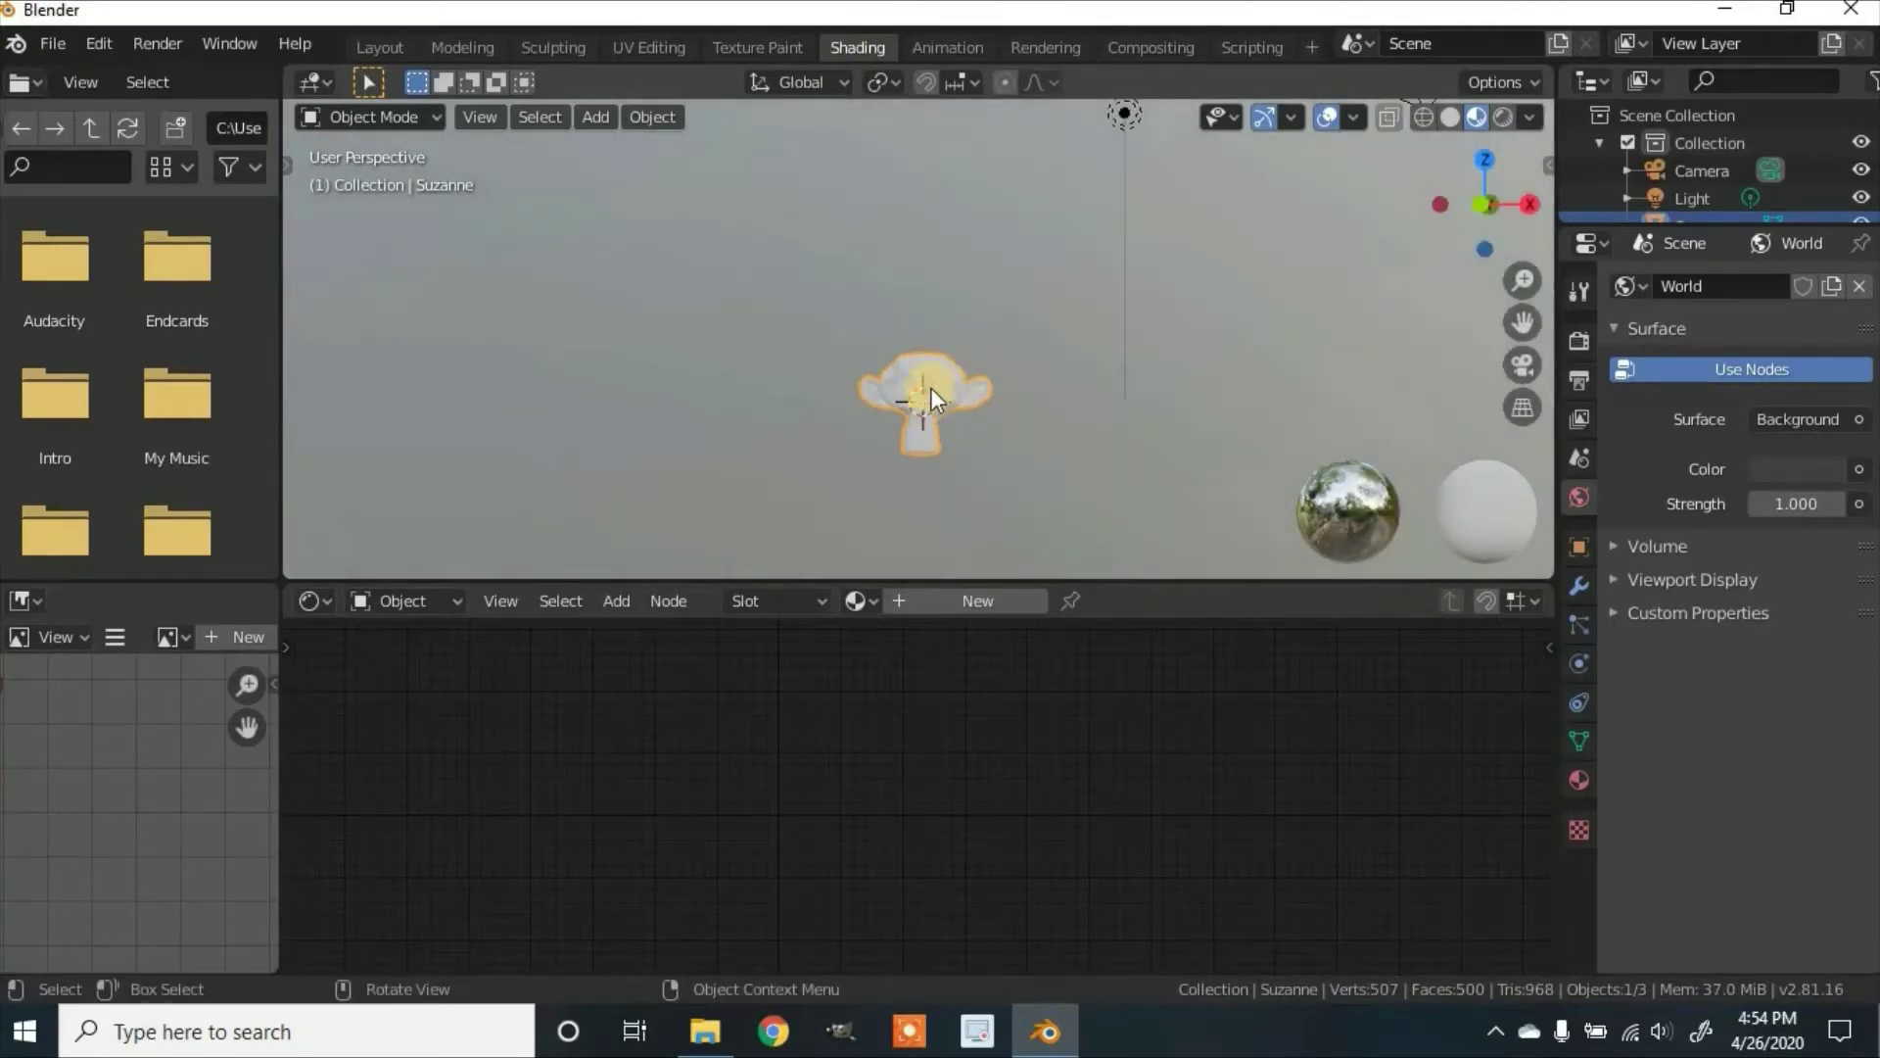
Step: Assign the existing material named "Material" to the monkey mesh
click(860, 598)
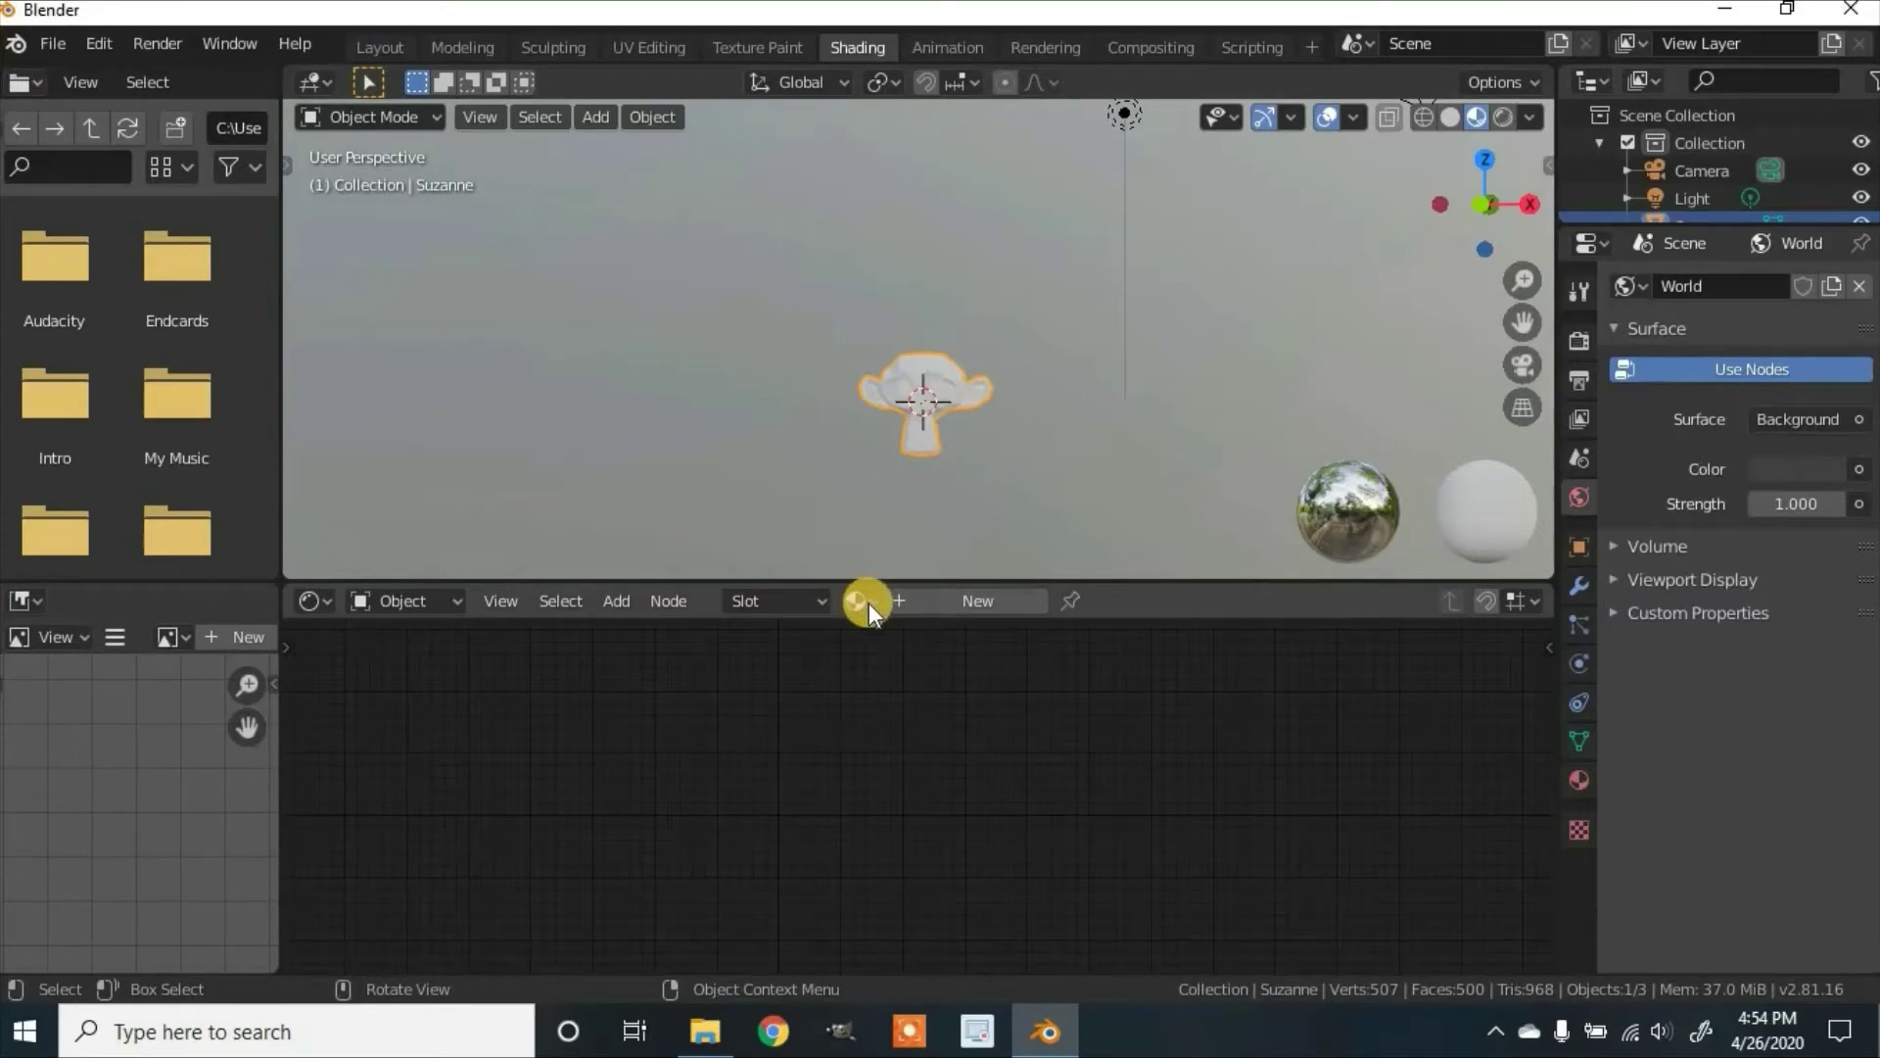
click(868, 602)
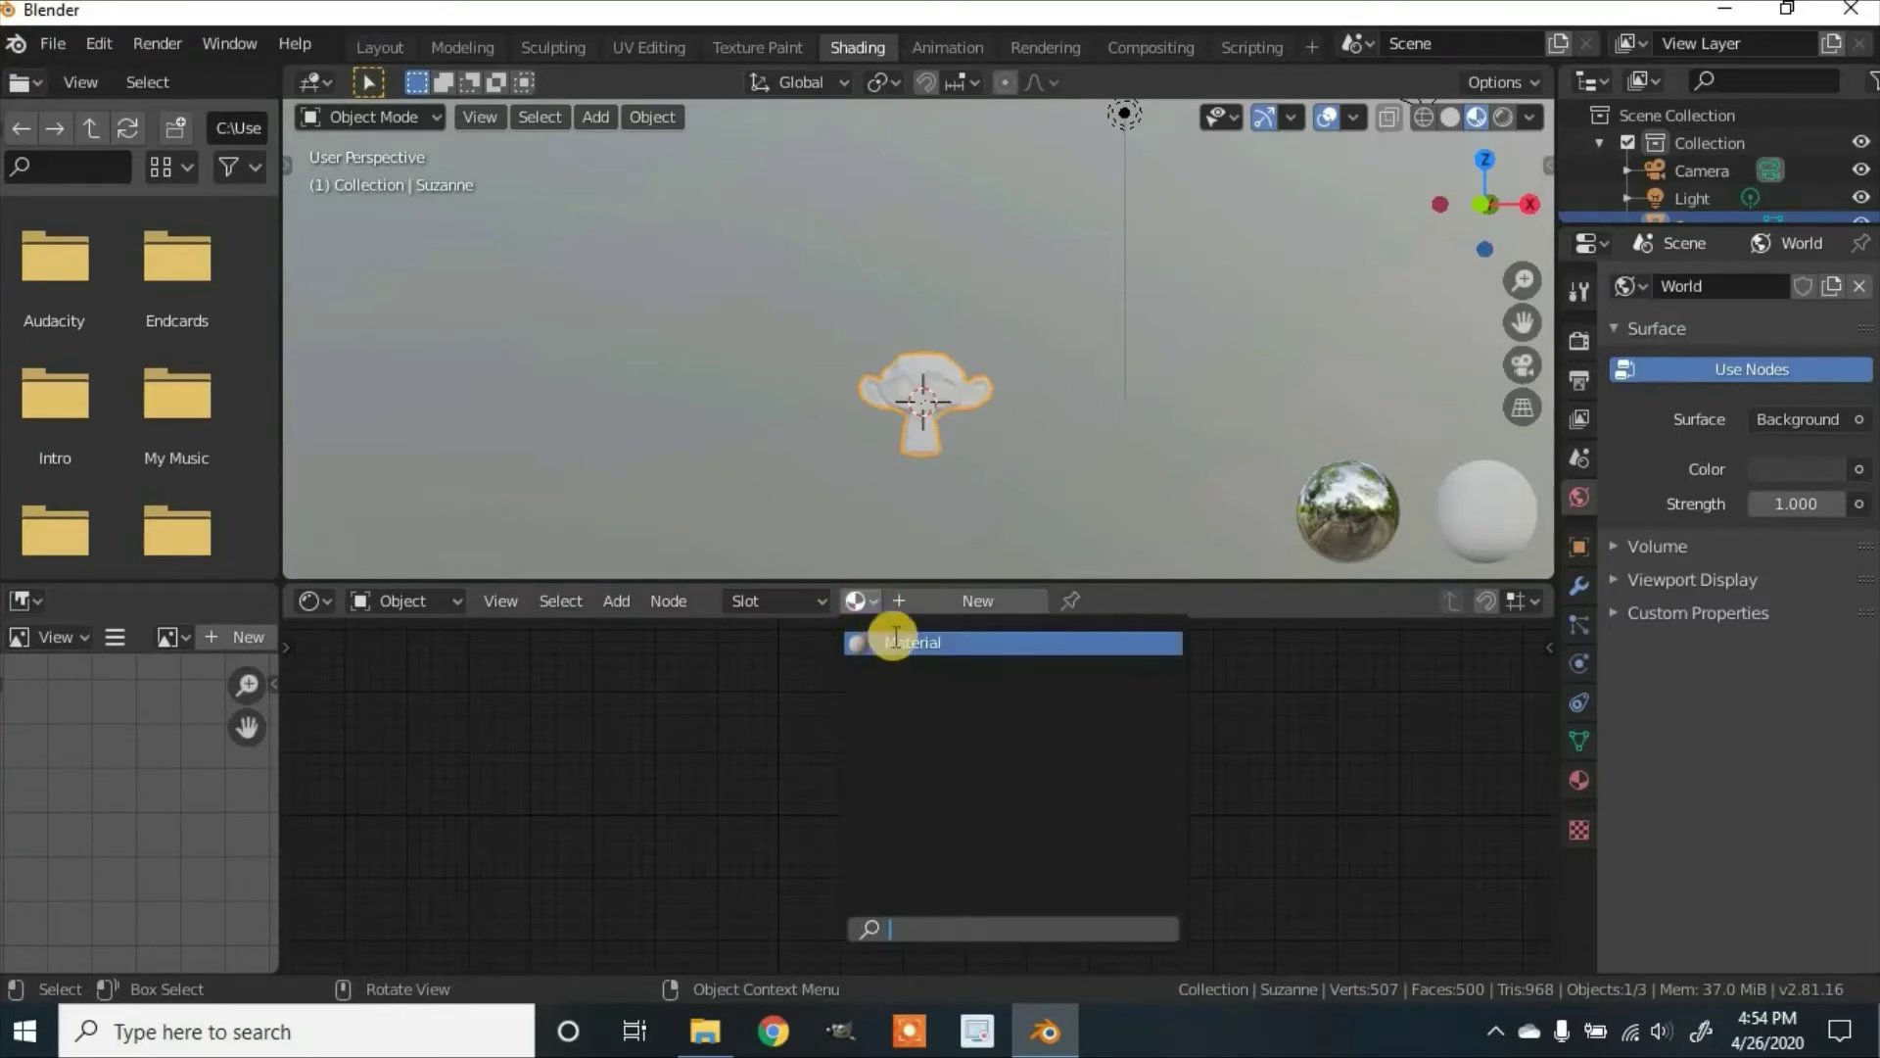
click(895, 642)
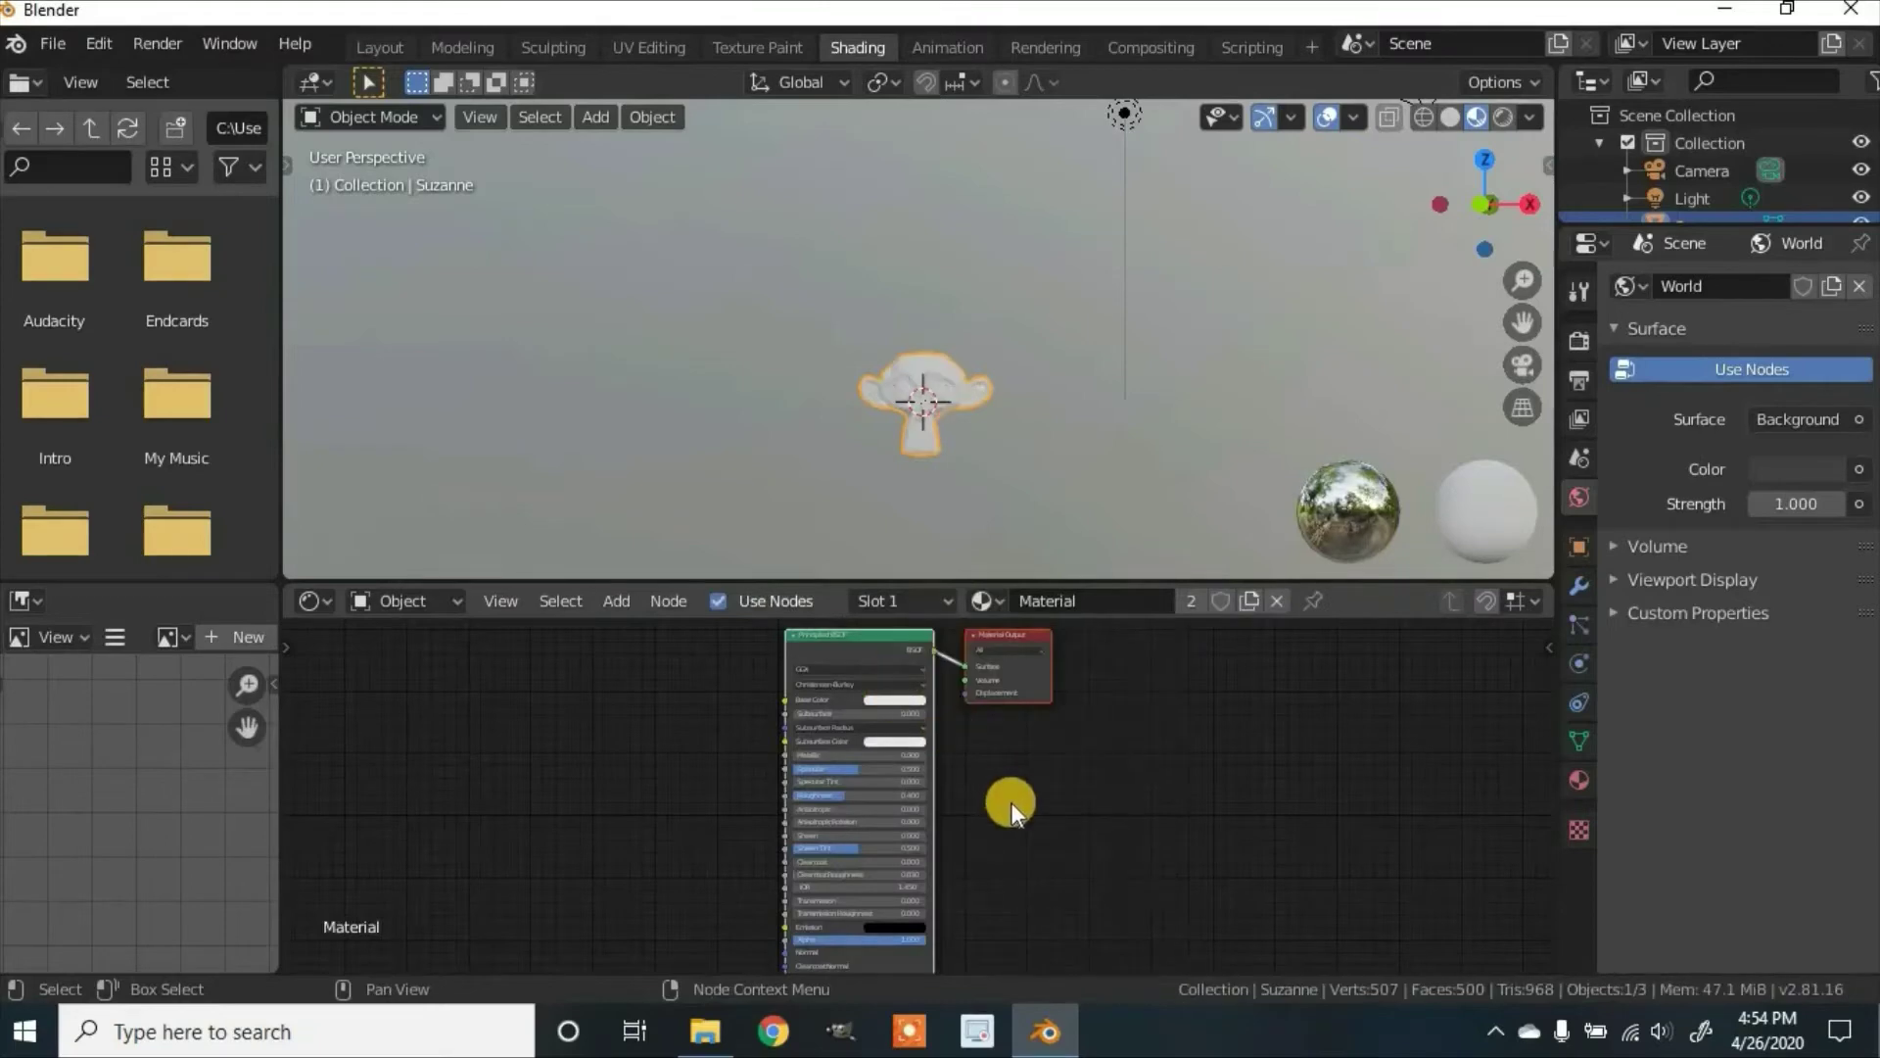
scroll(1009, 796, down, 1)
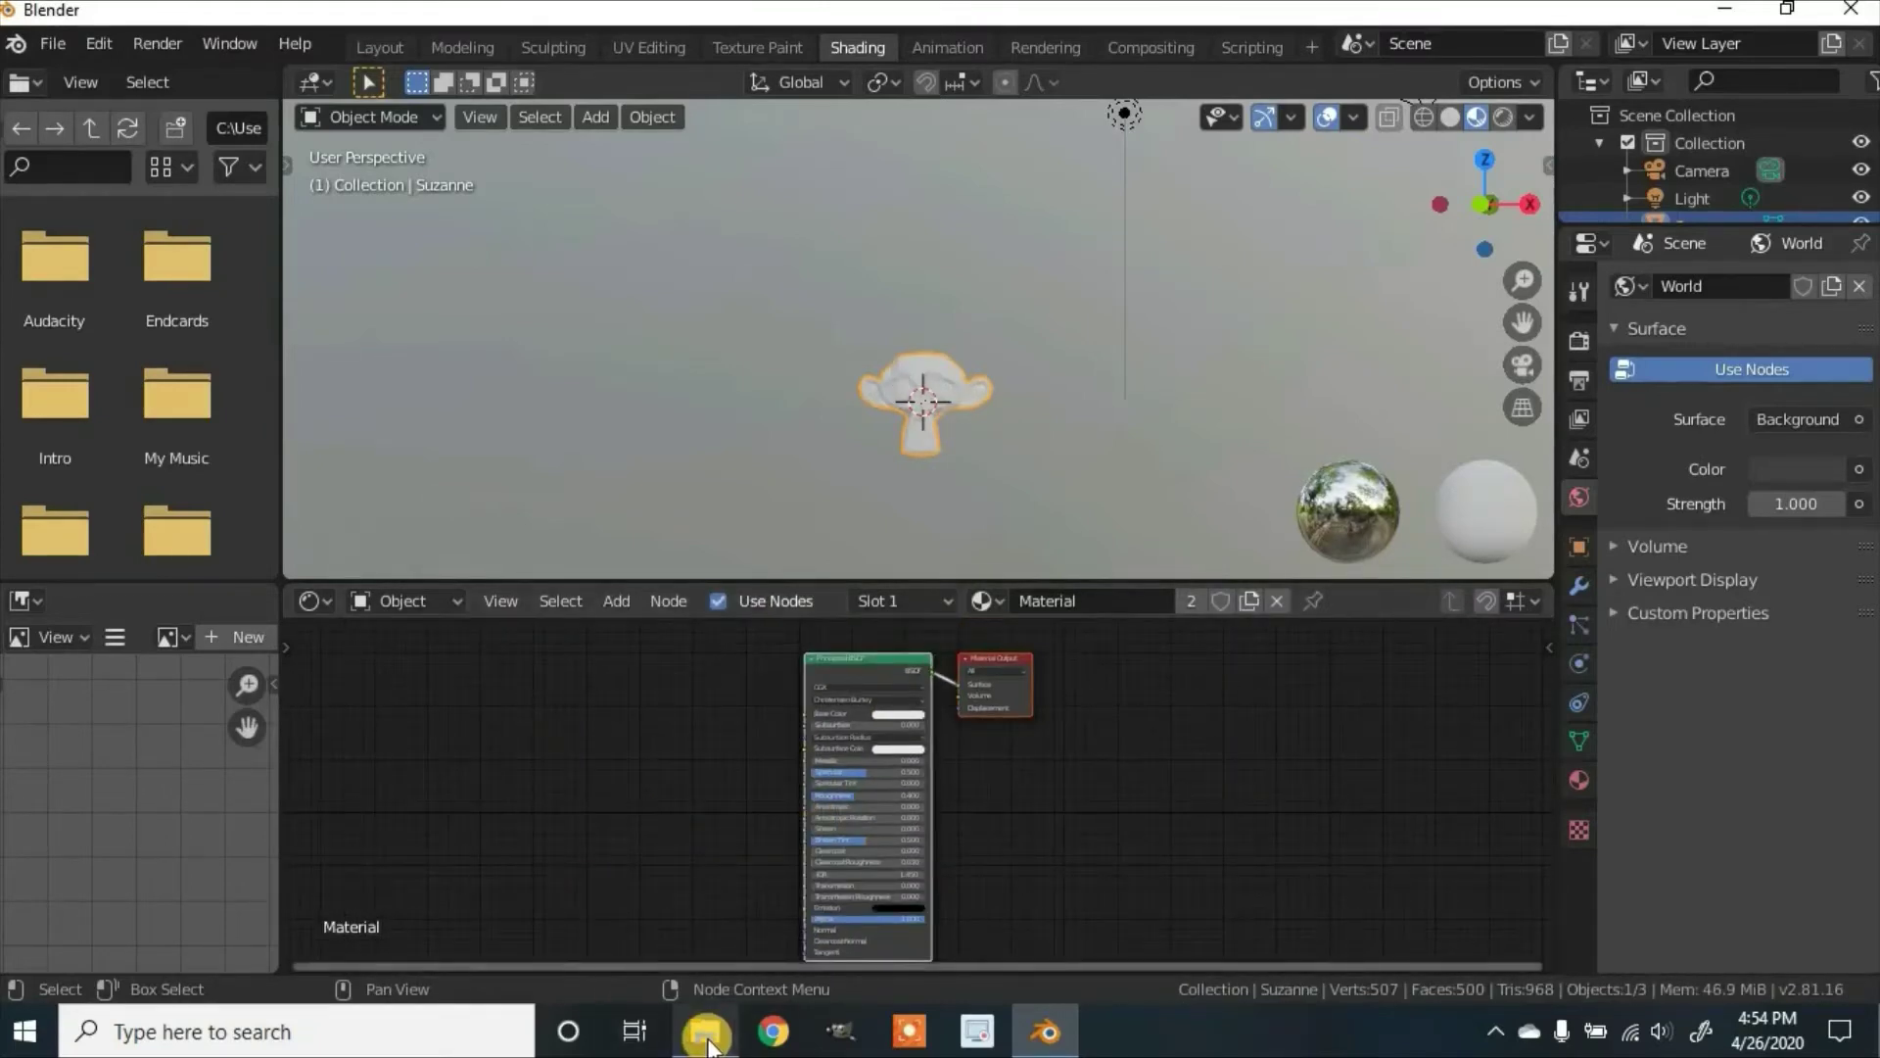
Step: Bring pixil-frame-0.png from the Downloads folder into the material's node graph as an image texture node
mouse_move(707, 1040)
click(731, 965)
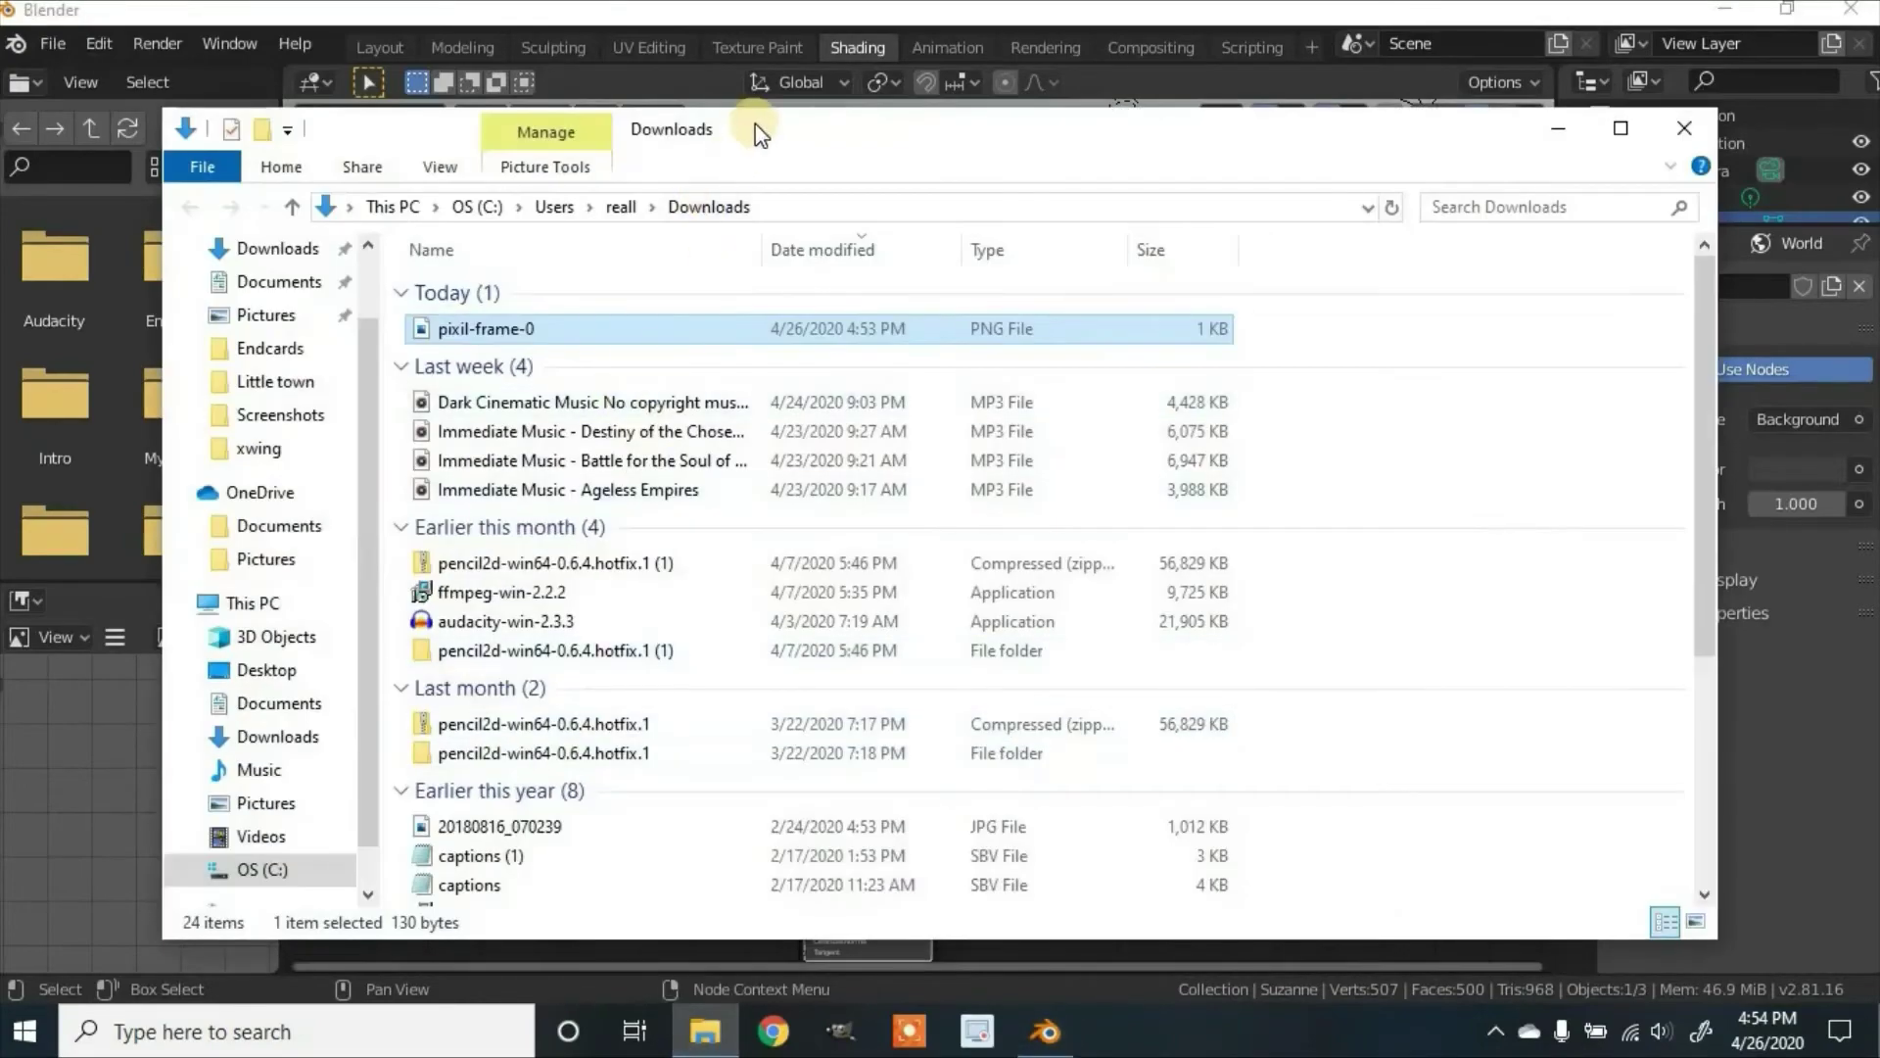
drag(1007, 126, 1477, 129)
drag(1067, 333, 573, 844)
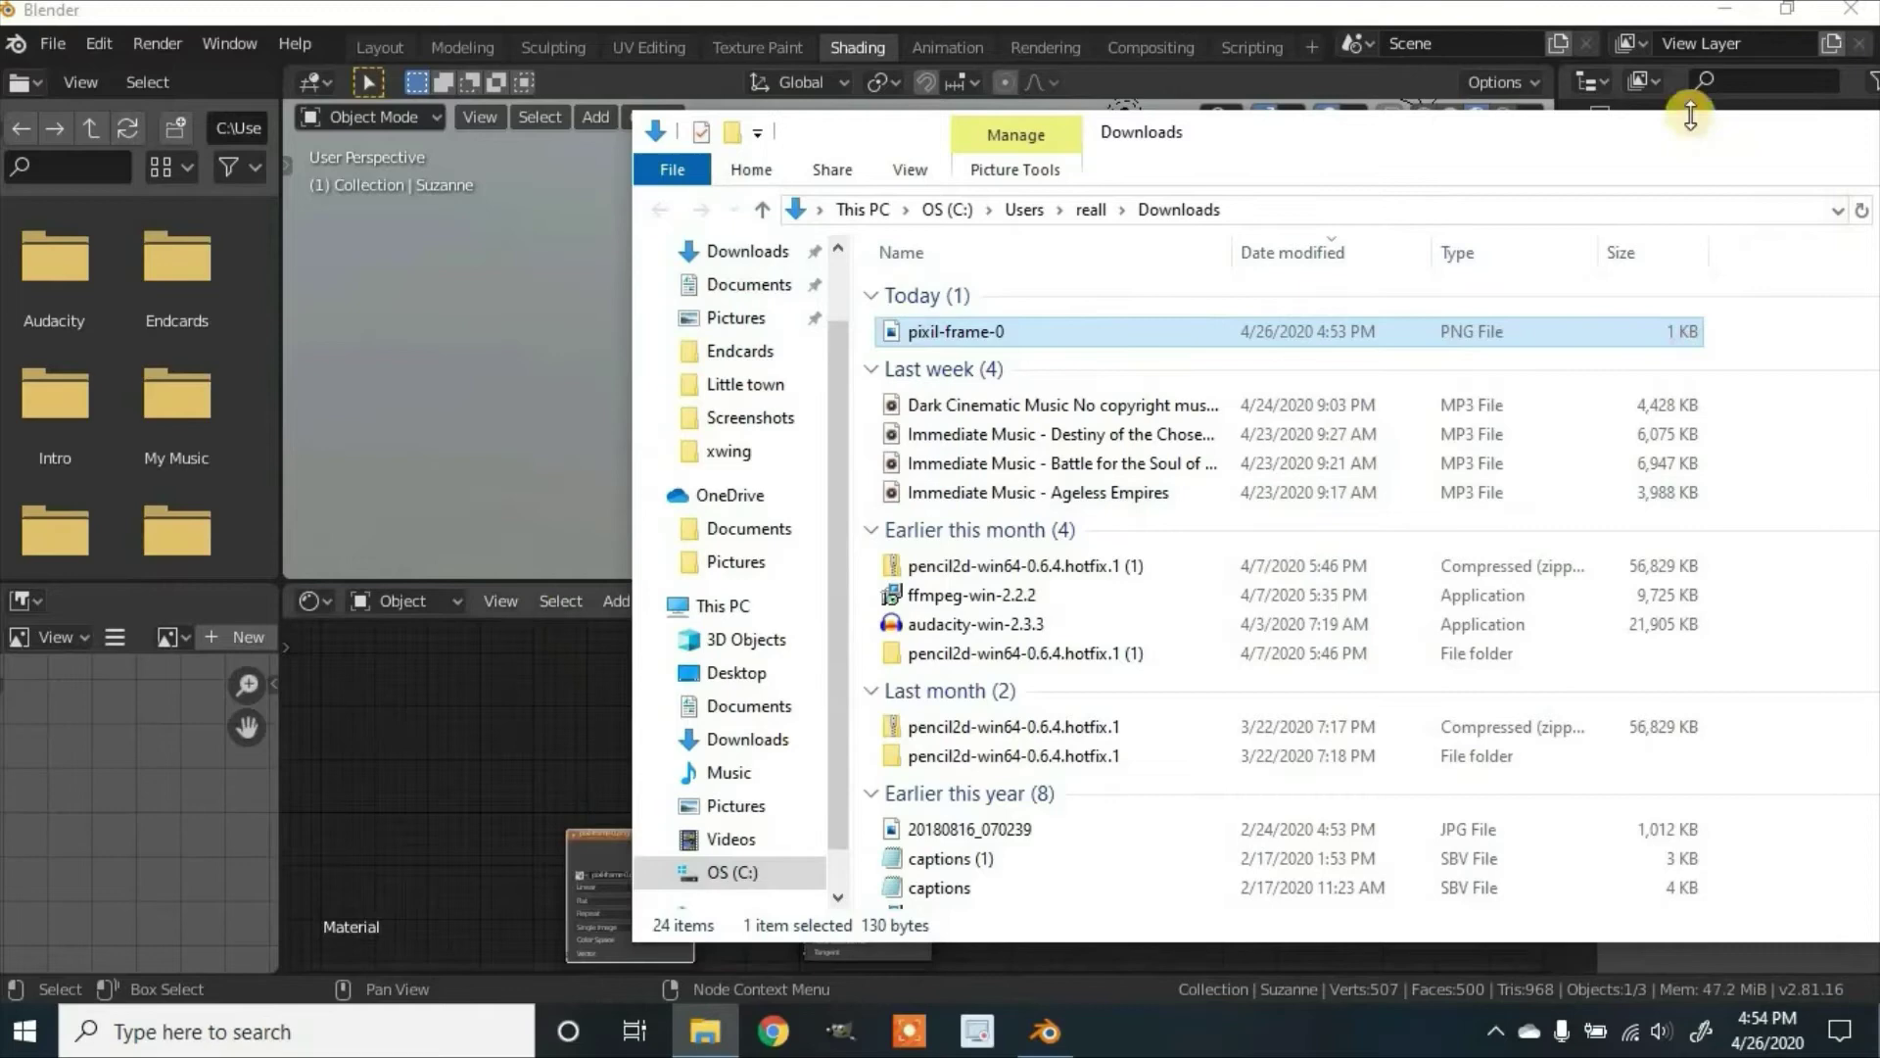
drag(1602, 137, 1219, 141)
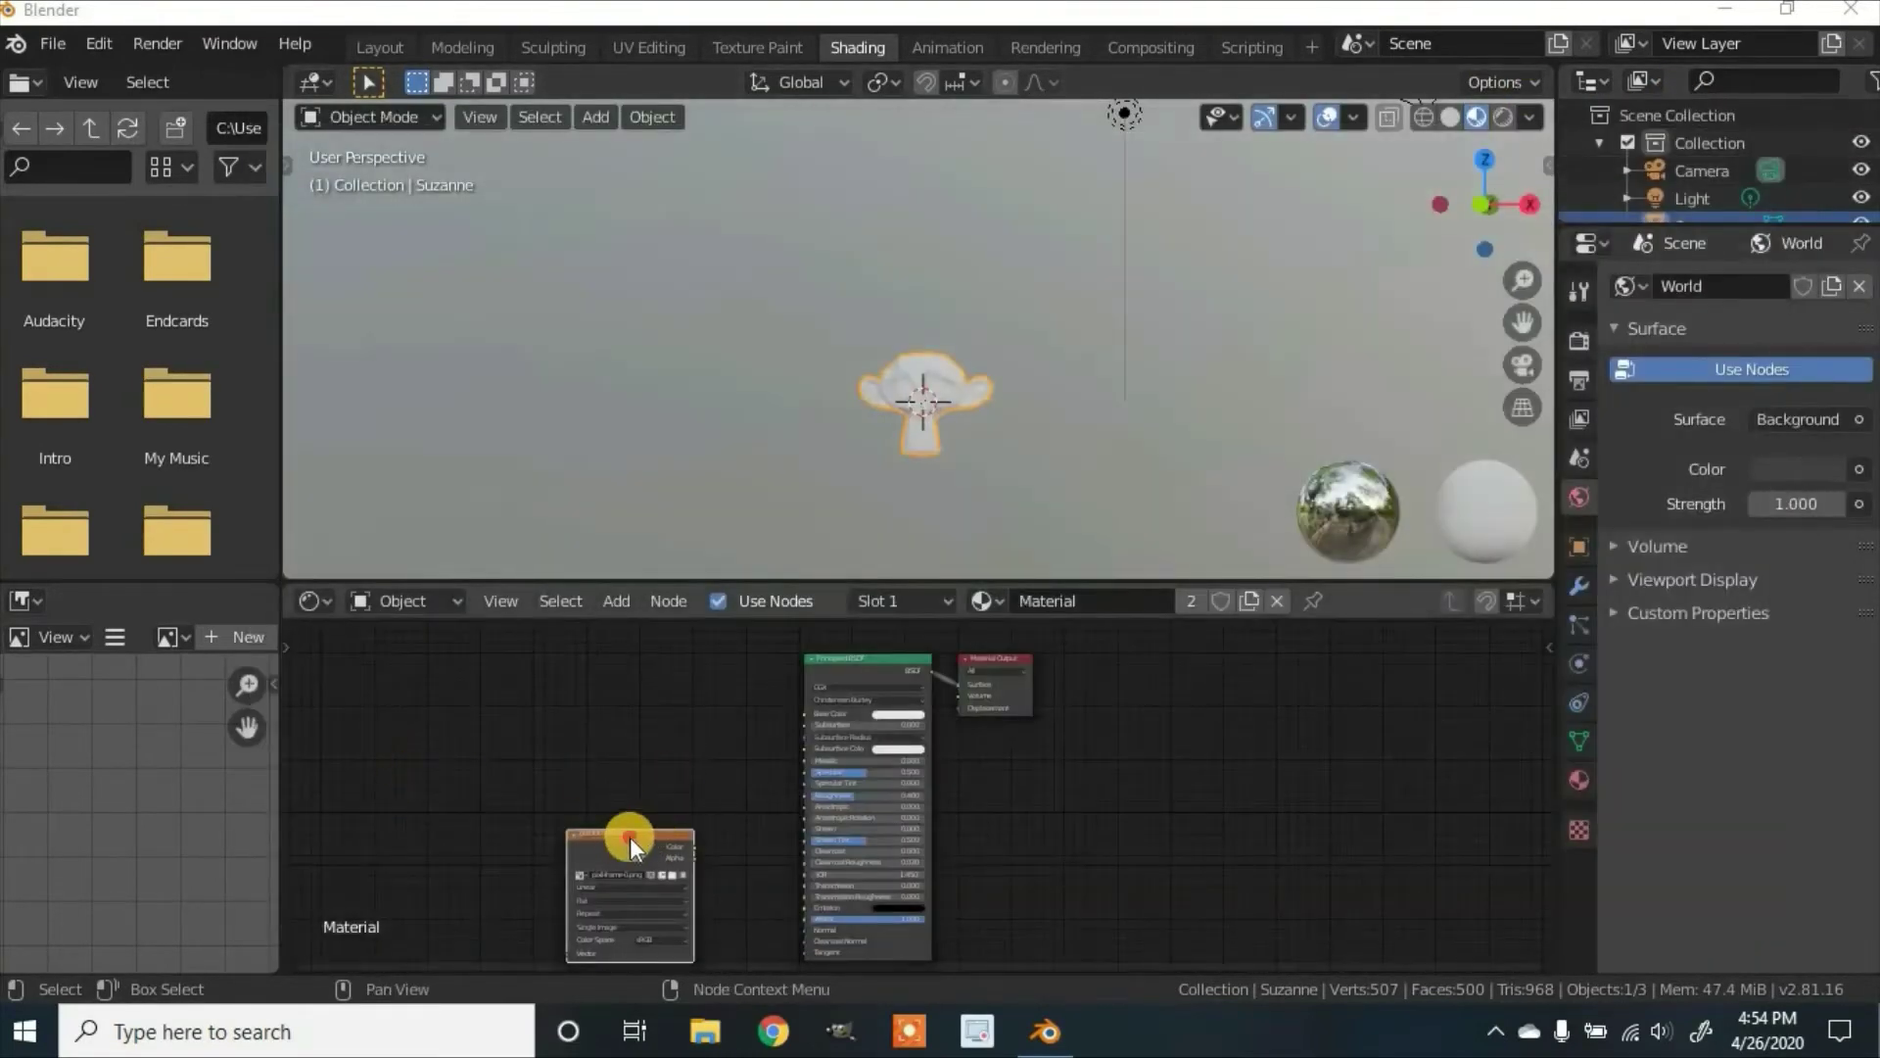
Step: Place the image texture node beside the Principled BSDF and connect its Color output to Base Color
drag(629, 840, 726, 720)
scroll(772, 772, up, 2)
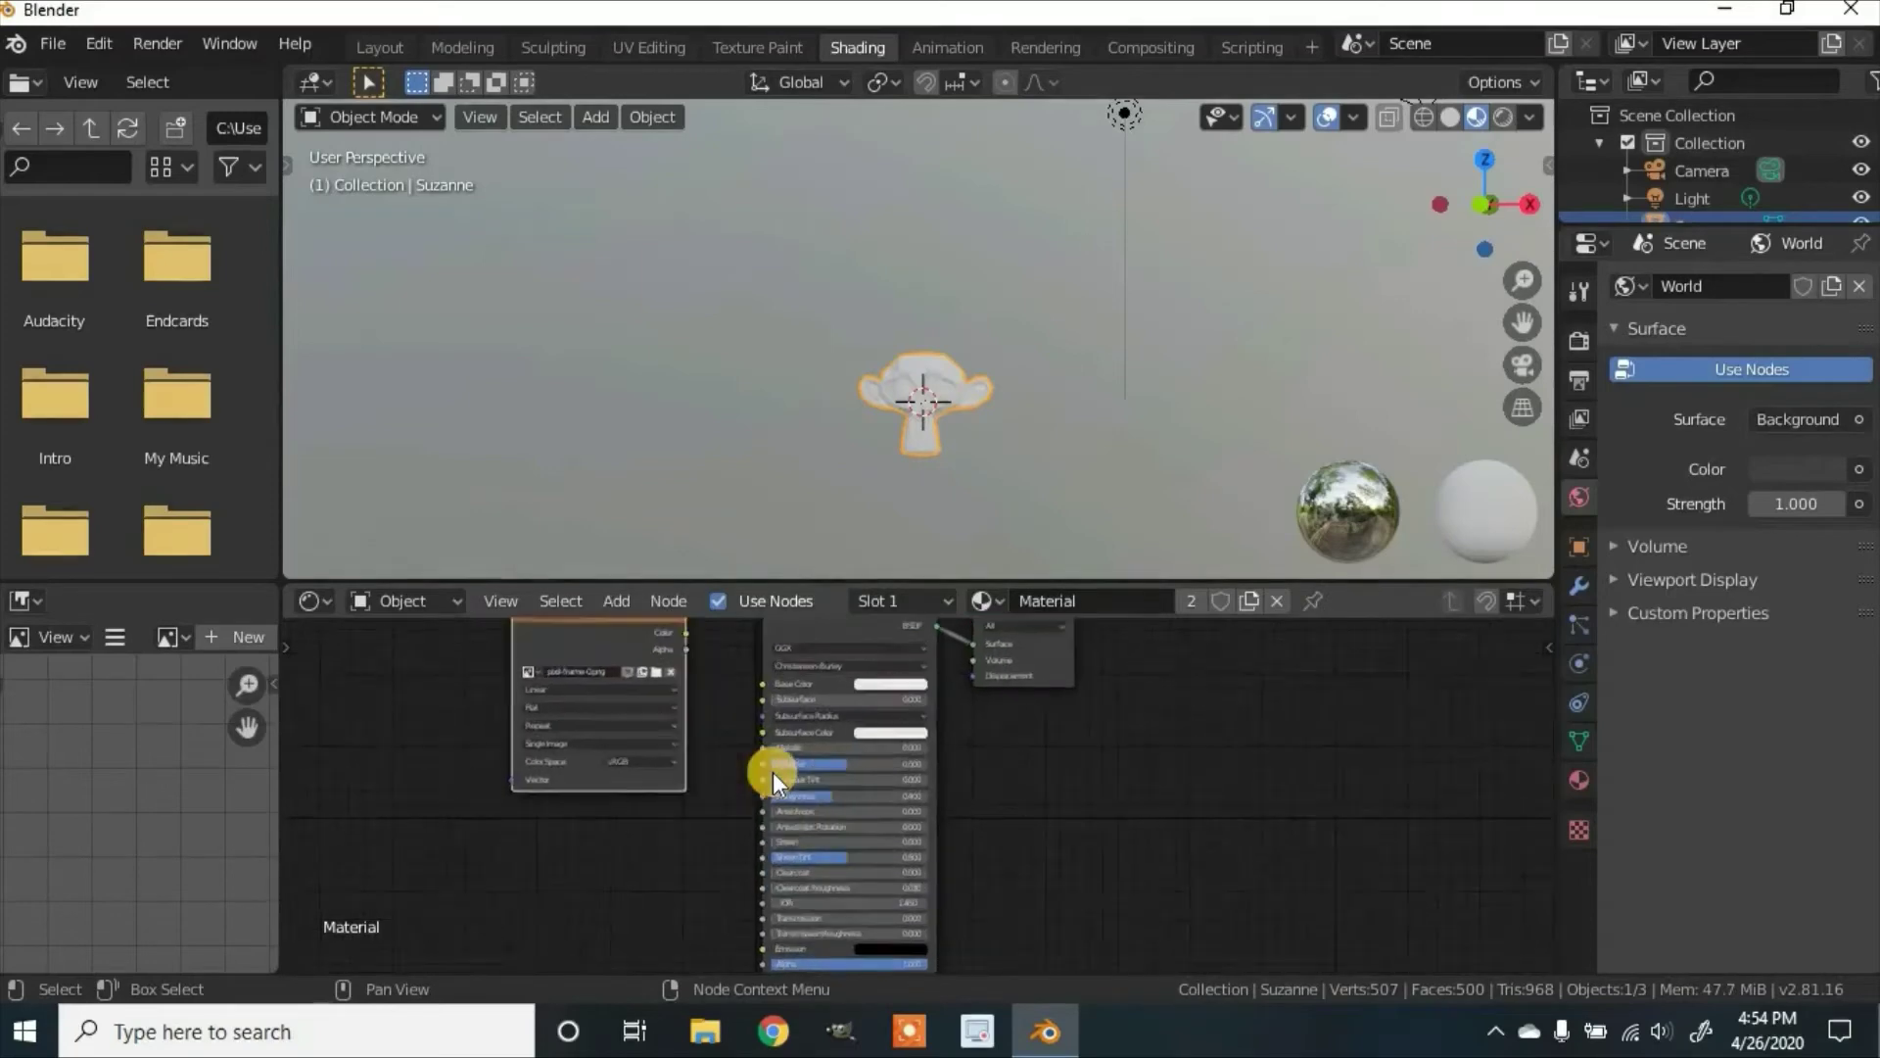
scroll(773, 771, up, 3)
middle_drag(558, 663, 770, 875)
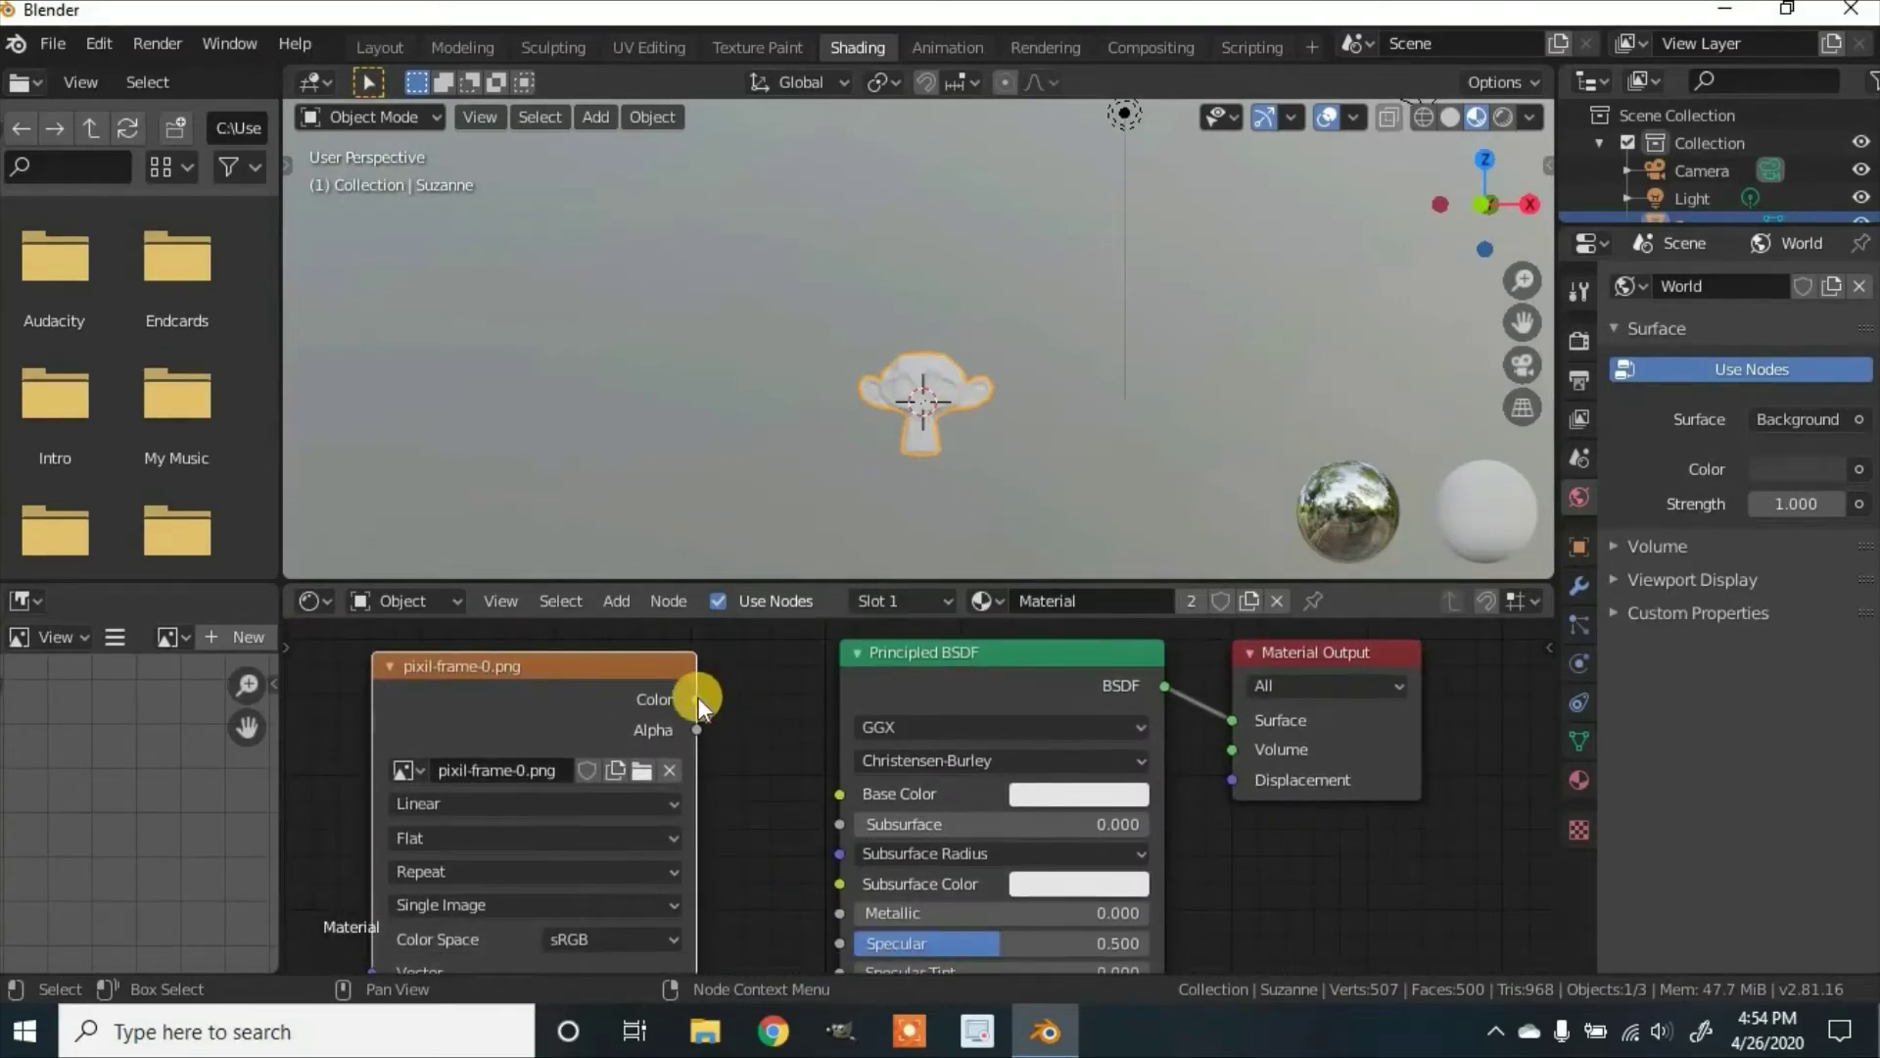
drag(697, 698, 838, 795)
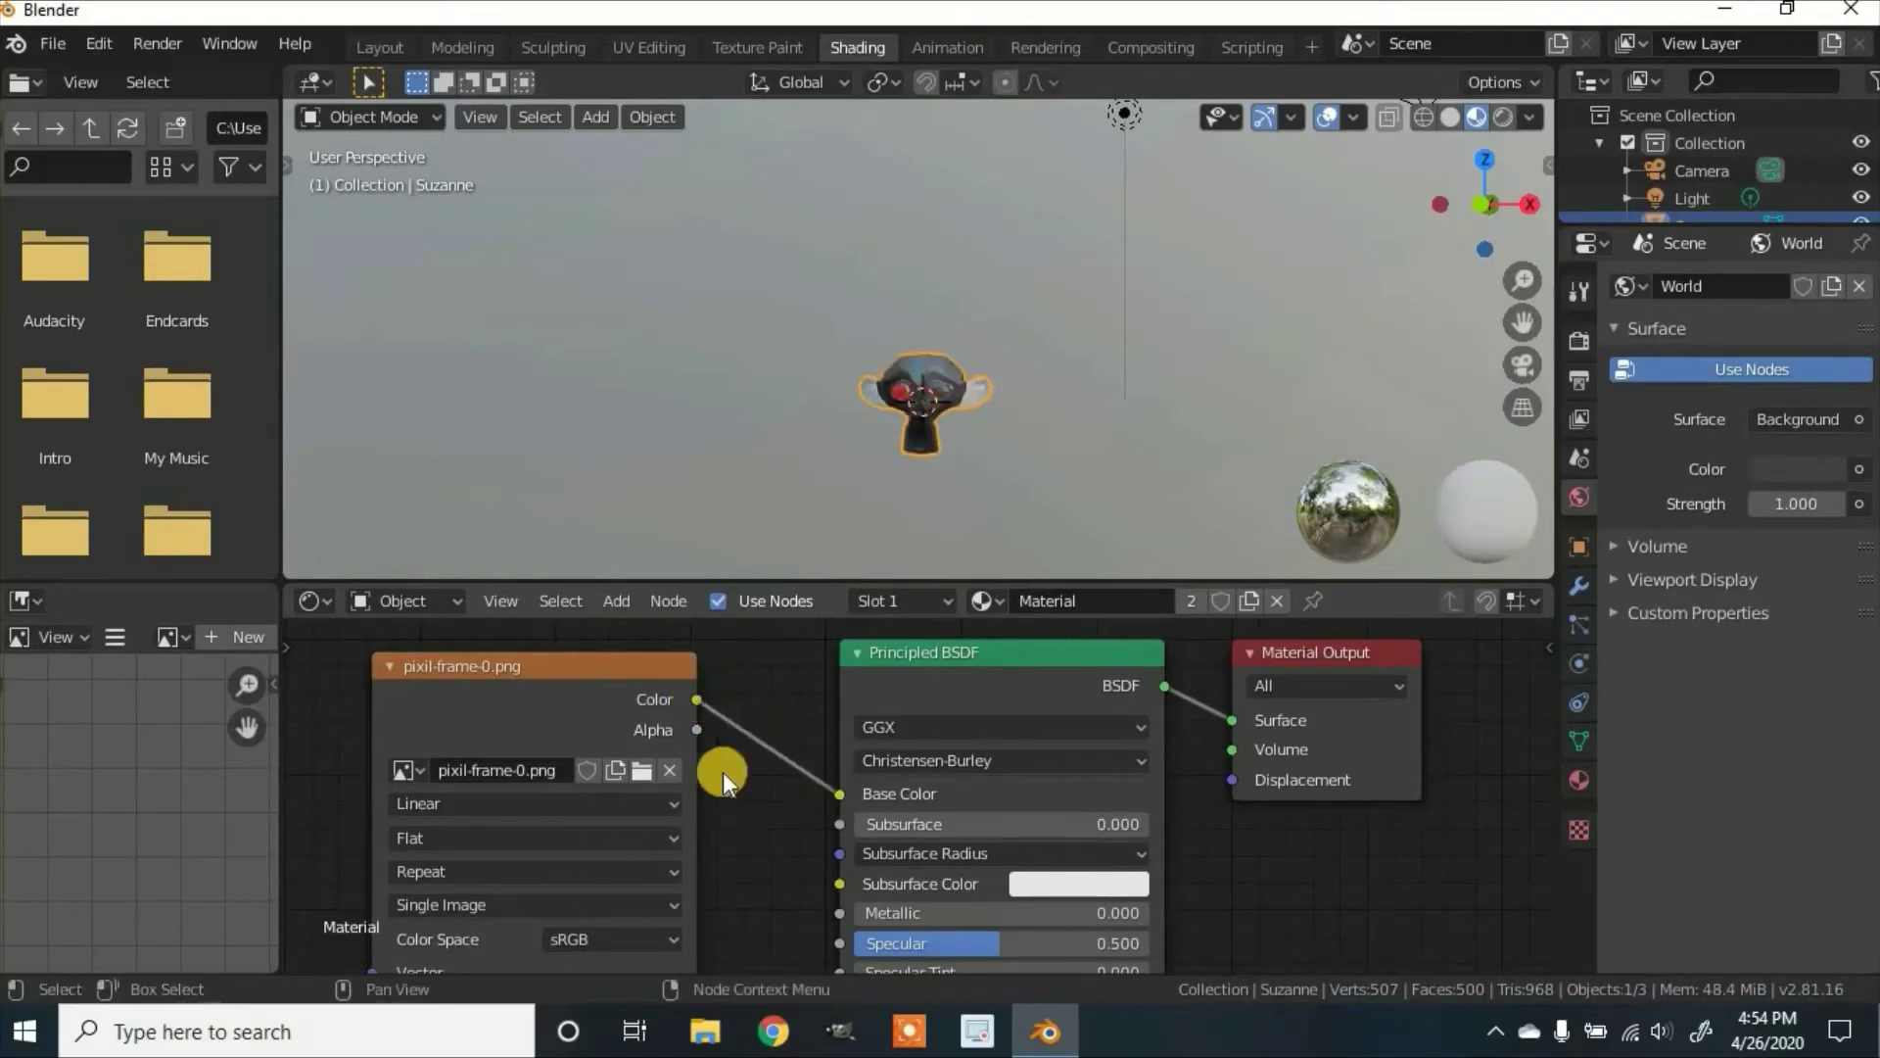
Step: Set the image texture node's interpolation to Closest and view the monkey's face up close
click(636, 807)
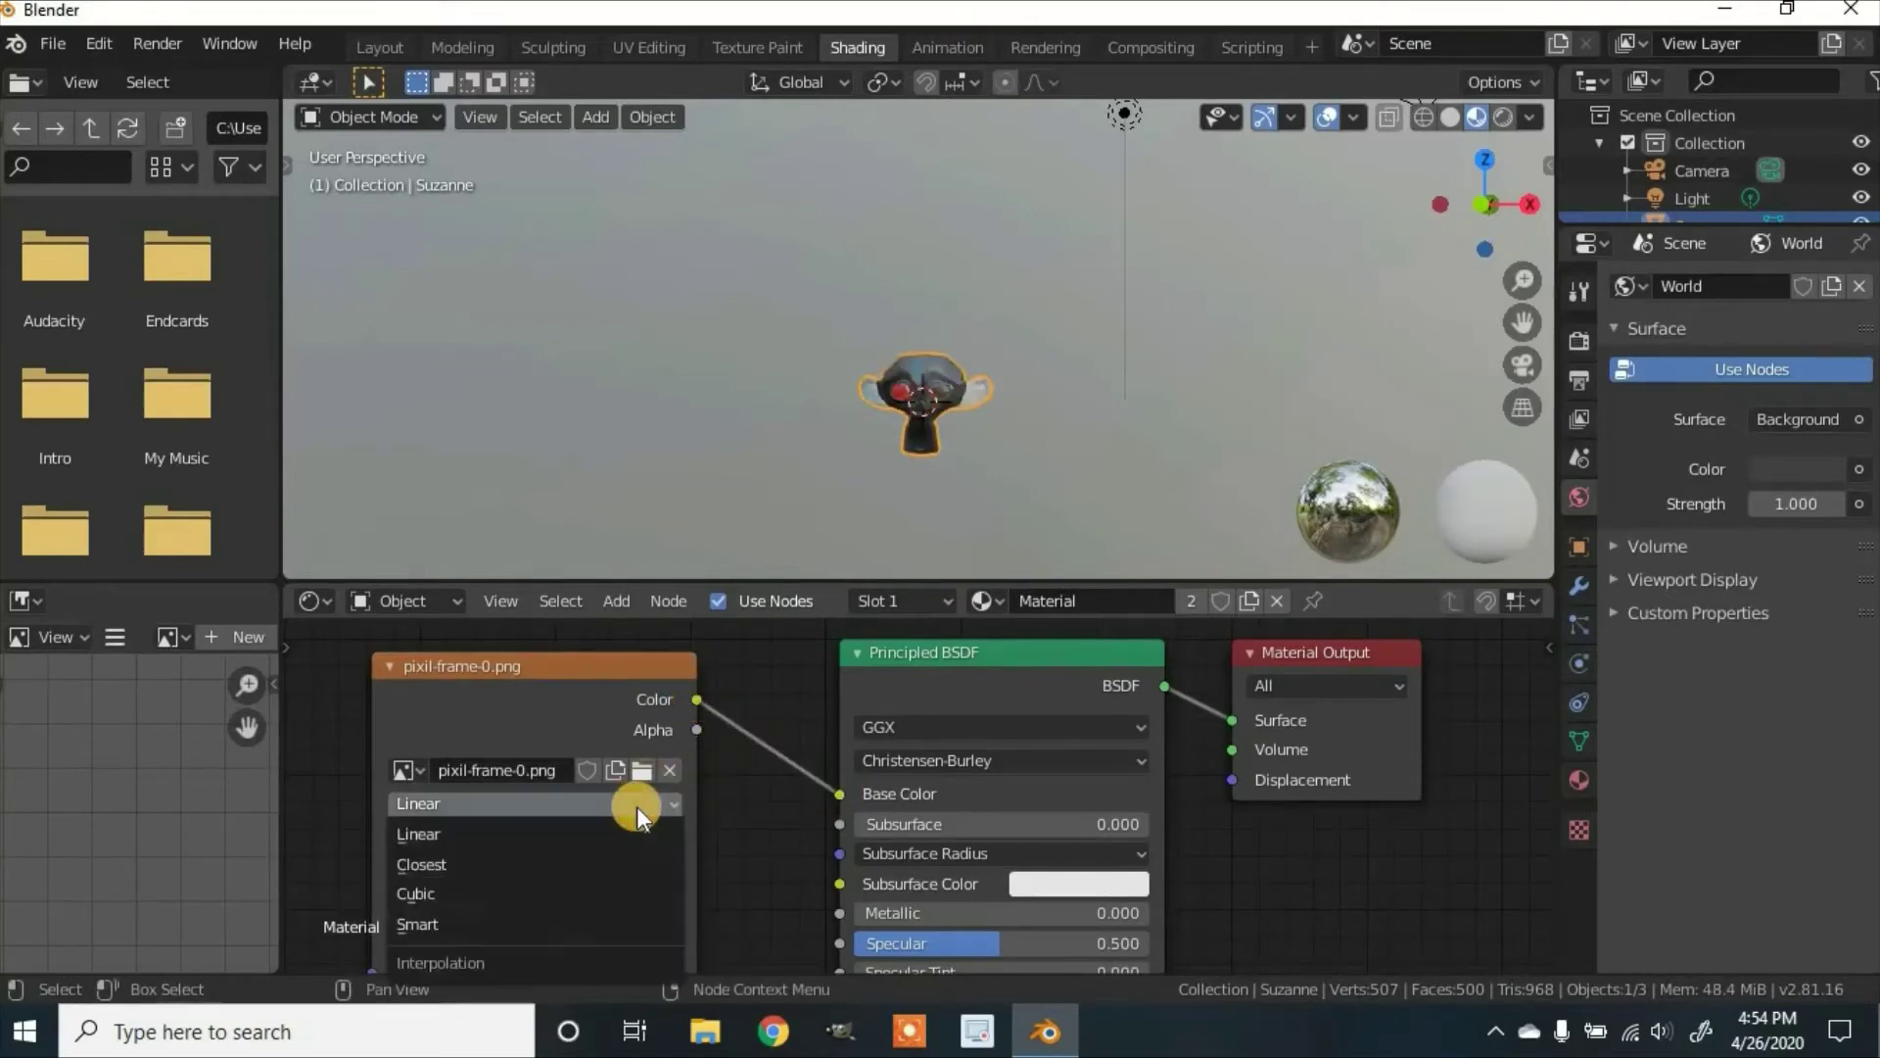
click(537, 864)
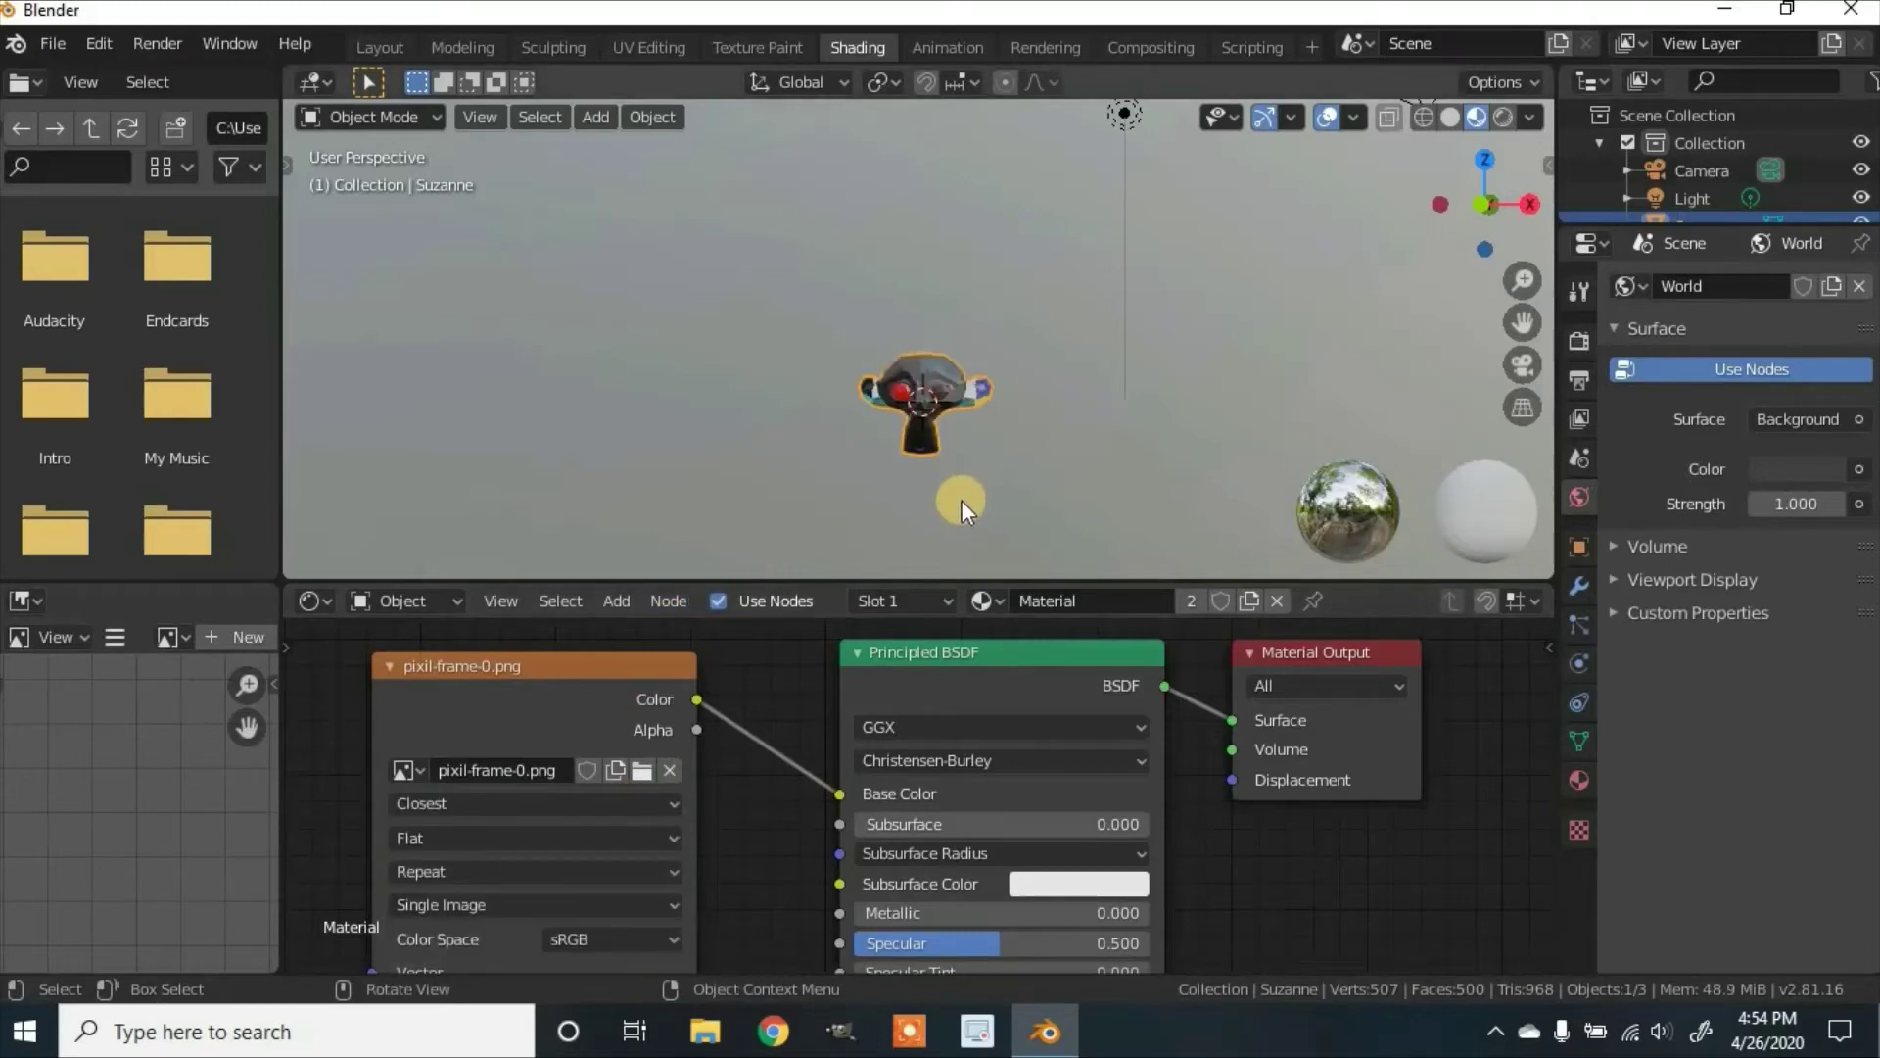
scroll(962, 501, up, 4)
middle_drag(976, 507, 896, 274)
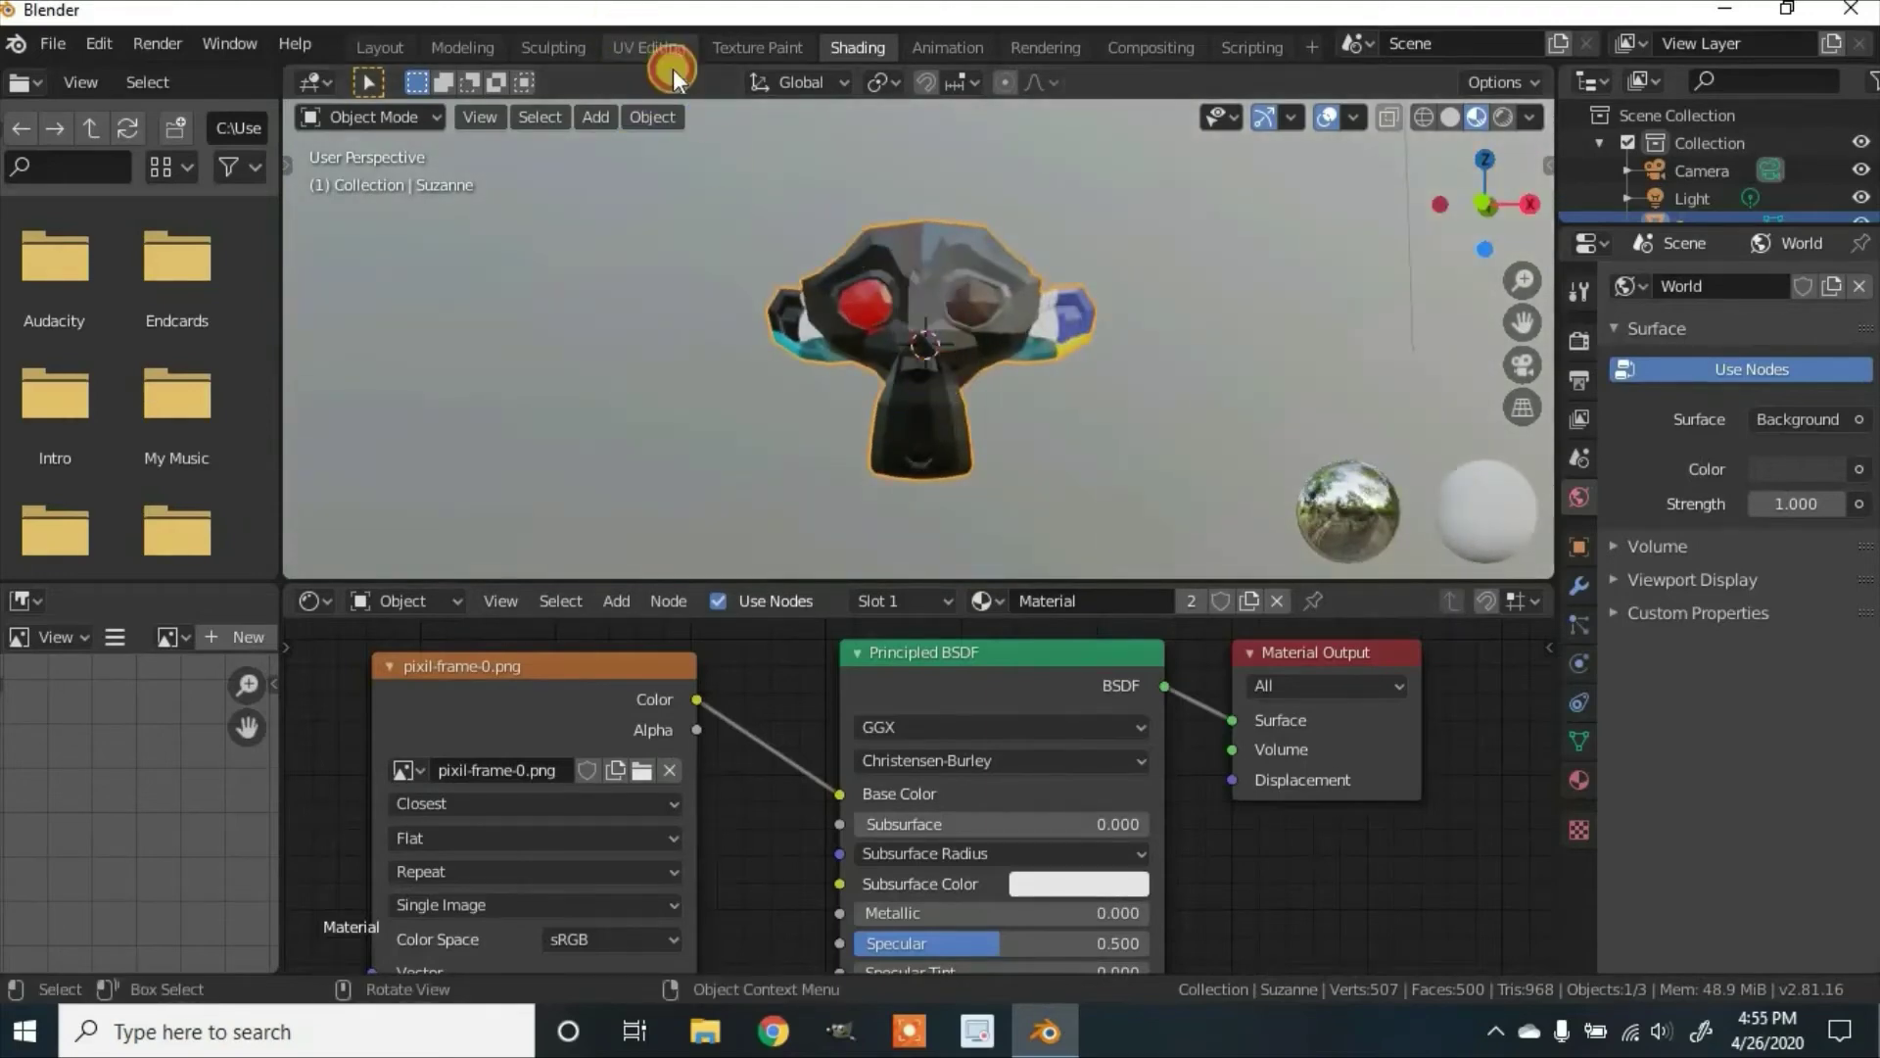
Step: Open the UV Editing workspace, select the whole monkey mesh and reset its UVs
click(648, 47)
middle_drag(1154, 627, 1165, 575)
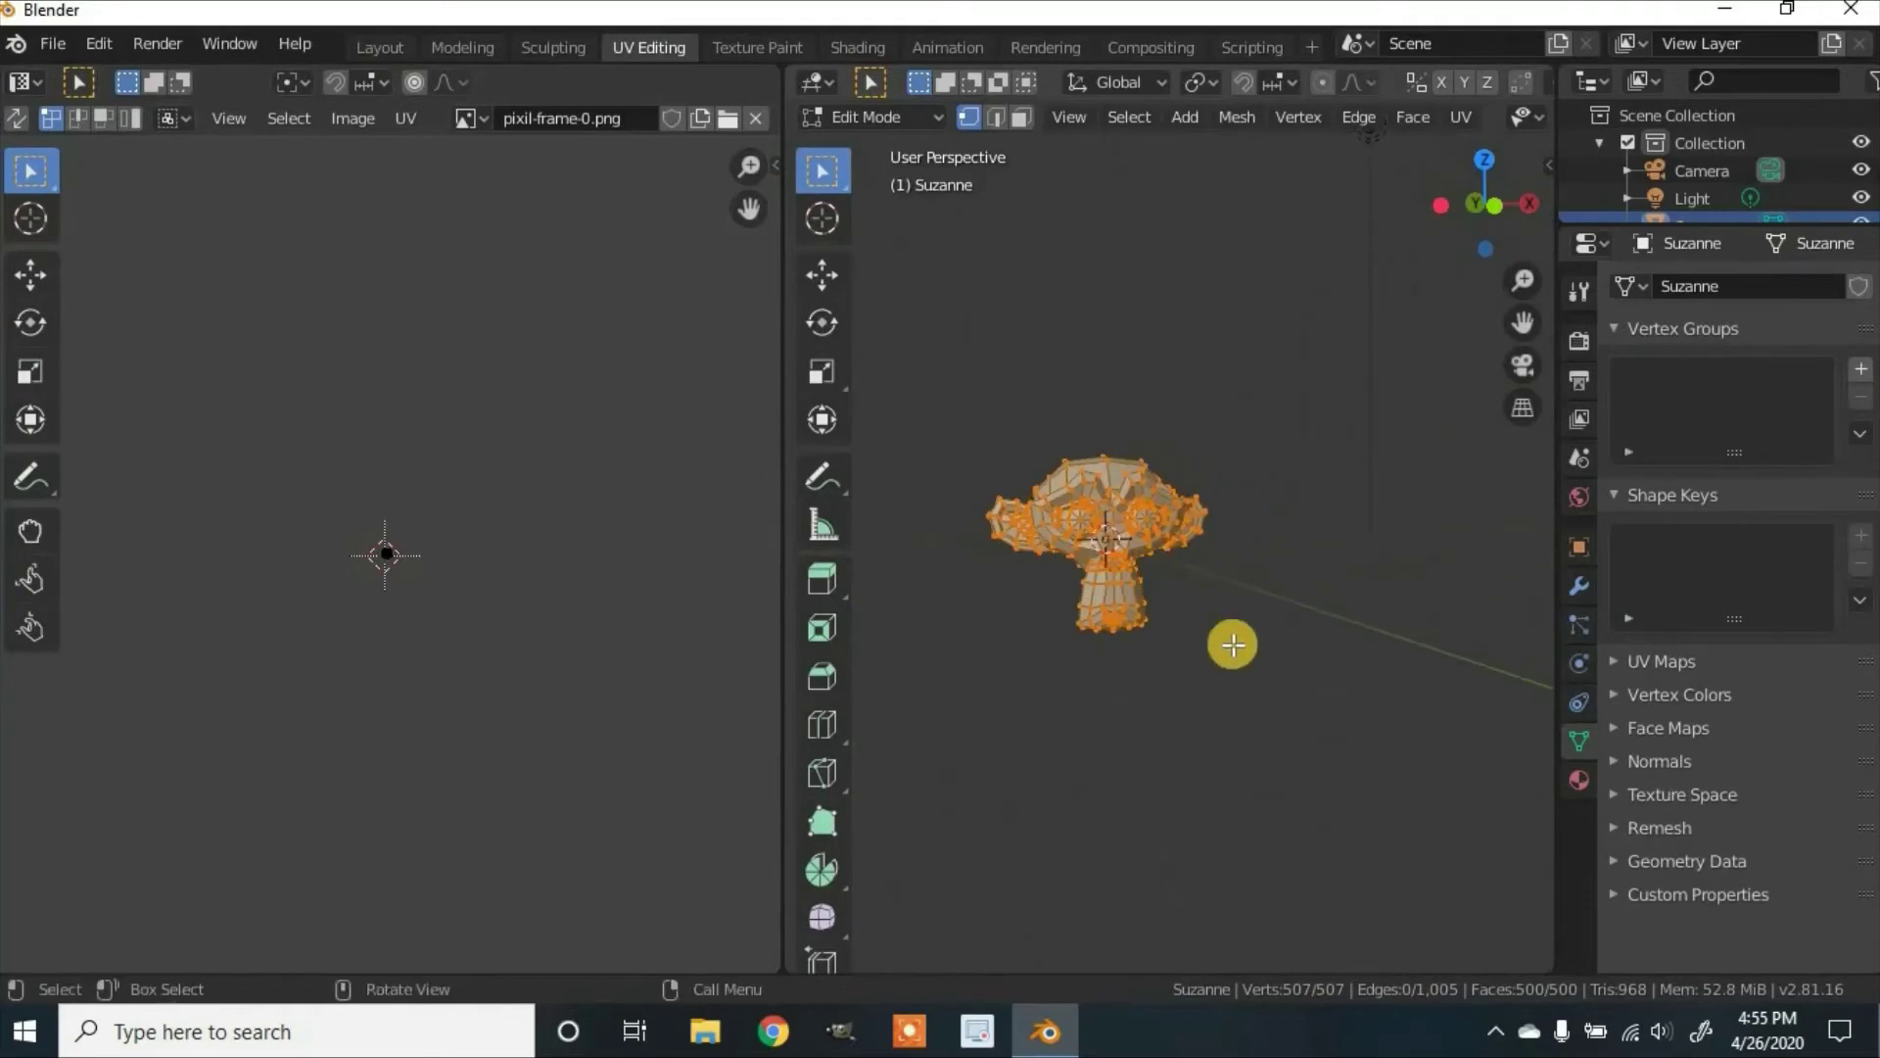
key(alt+a)
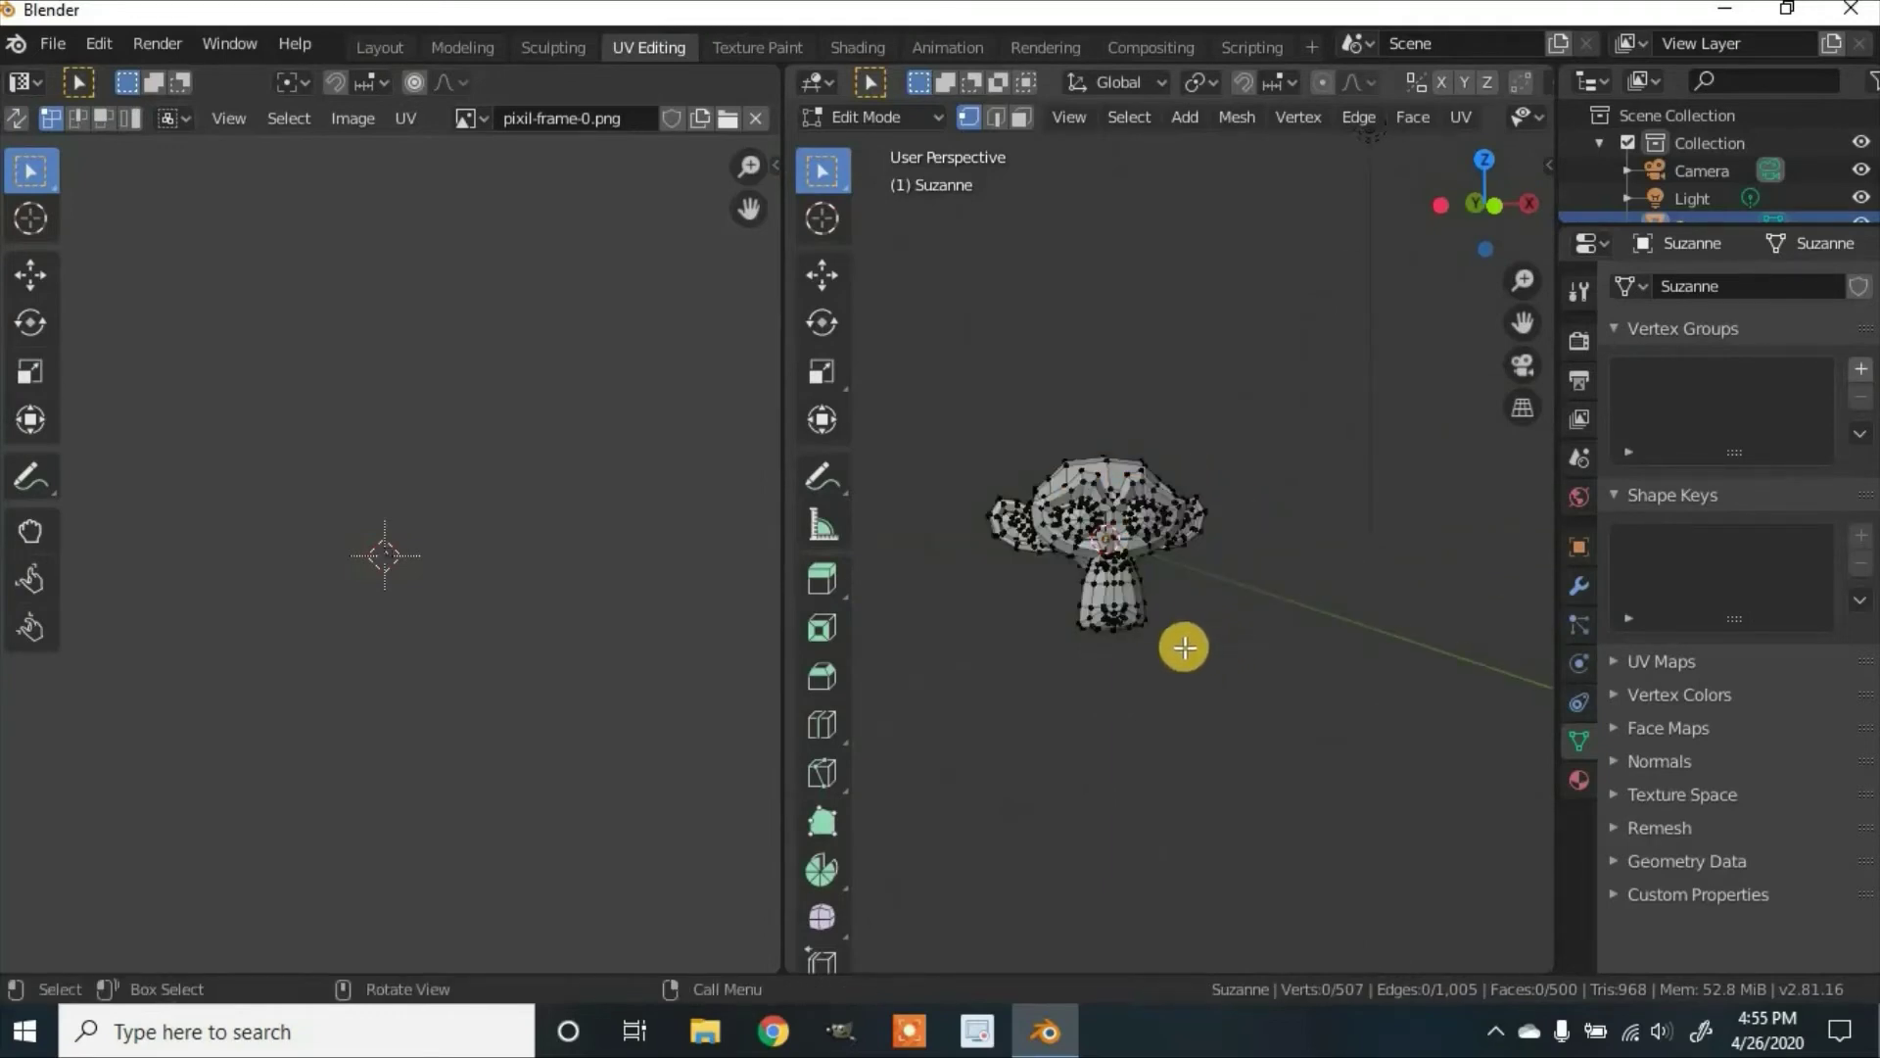
key(a)
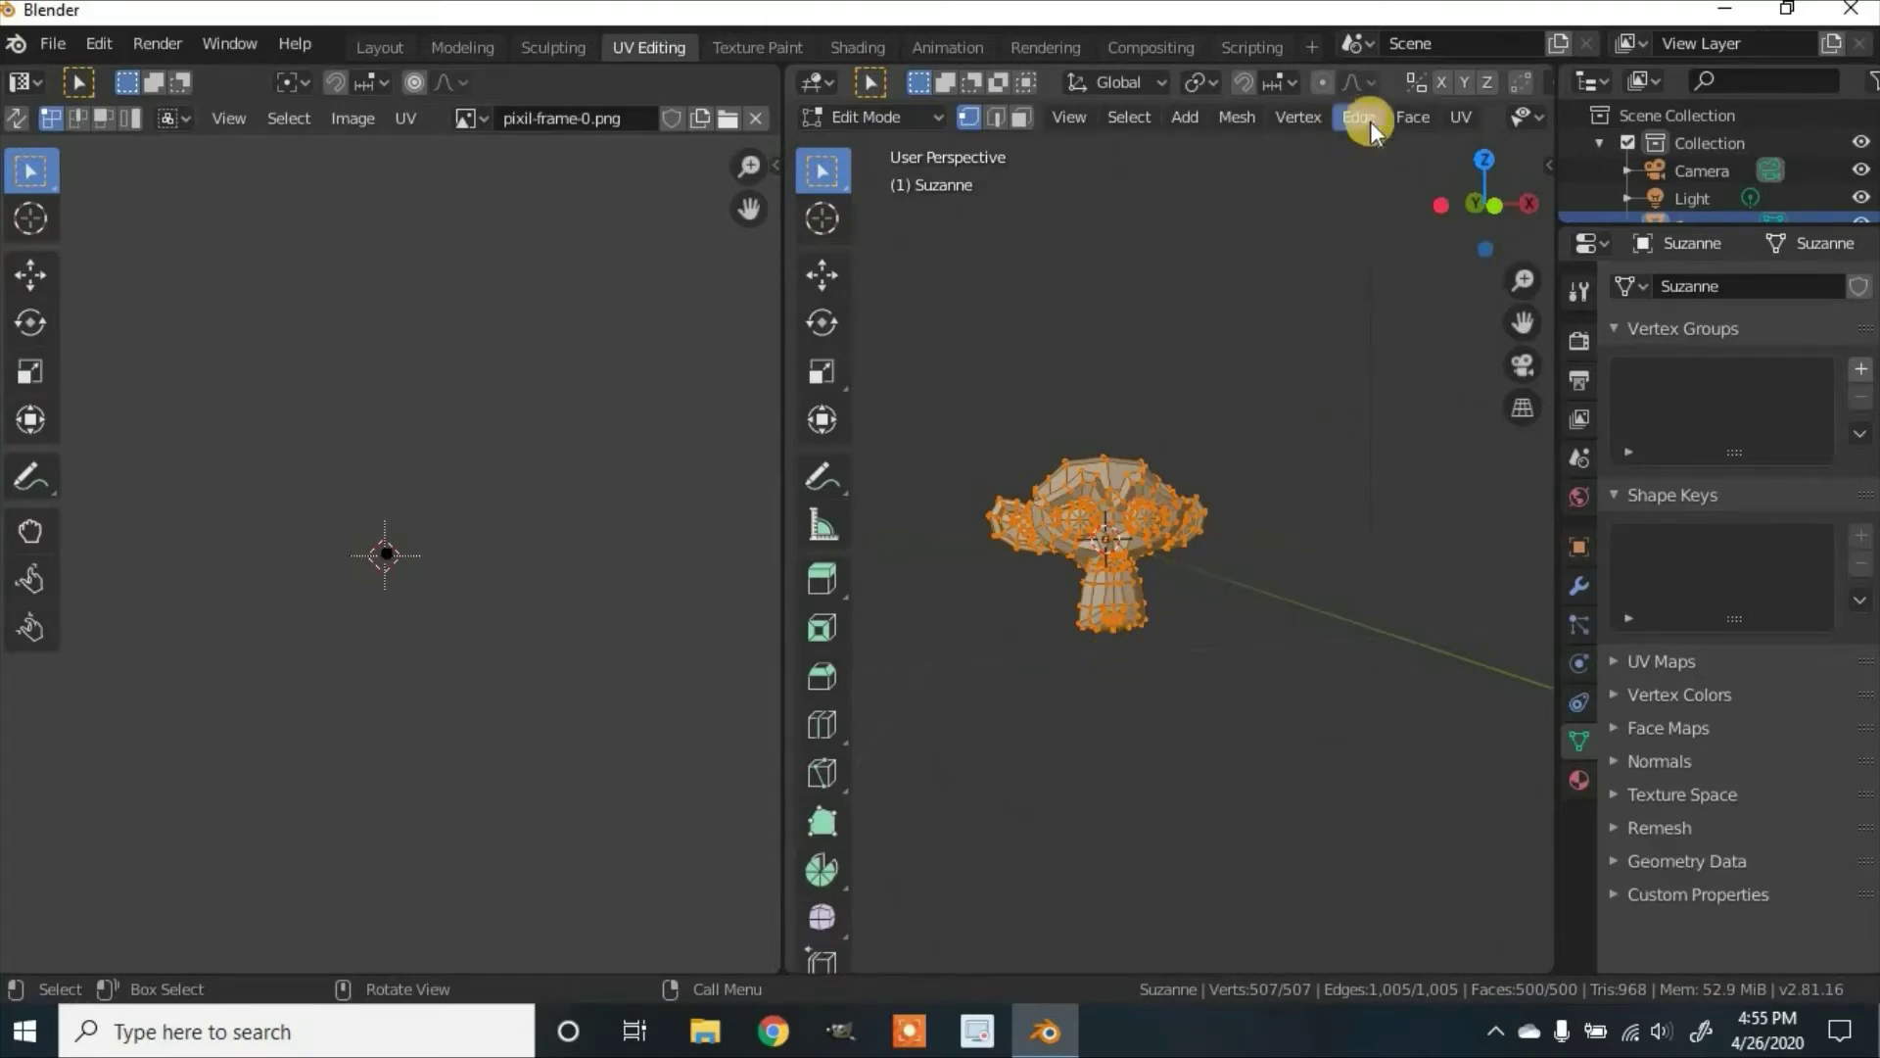
click(1458, 117)
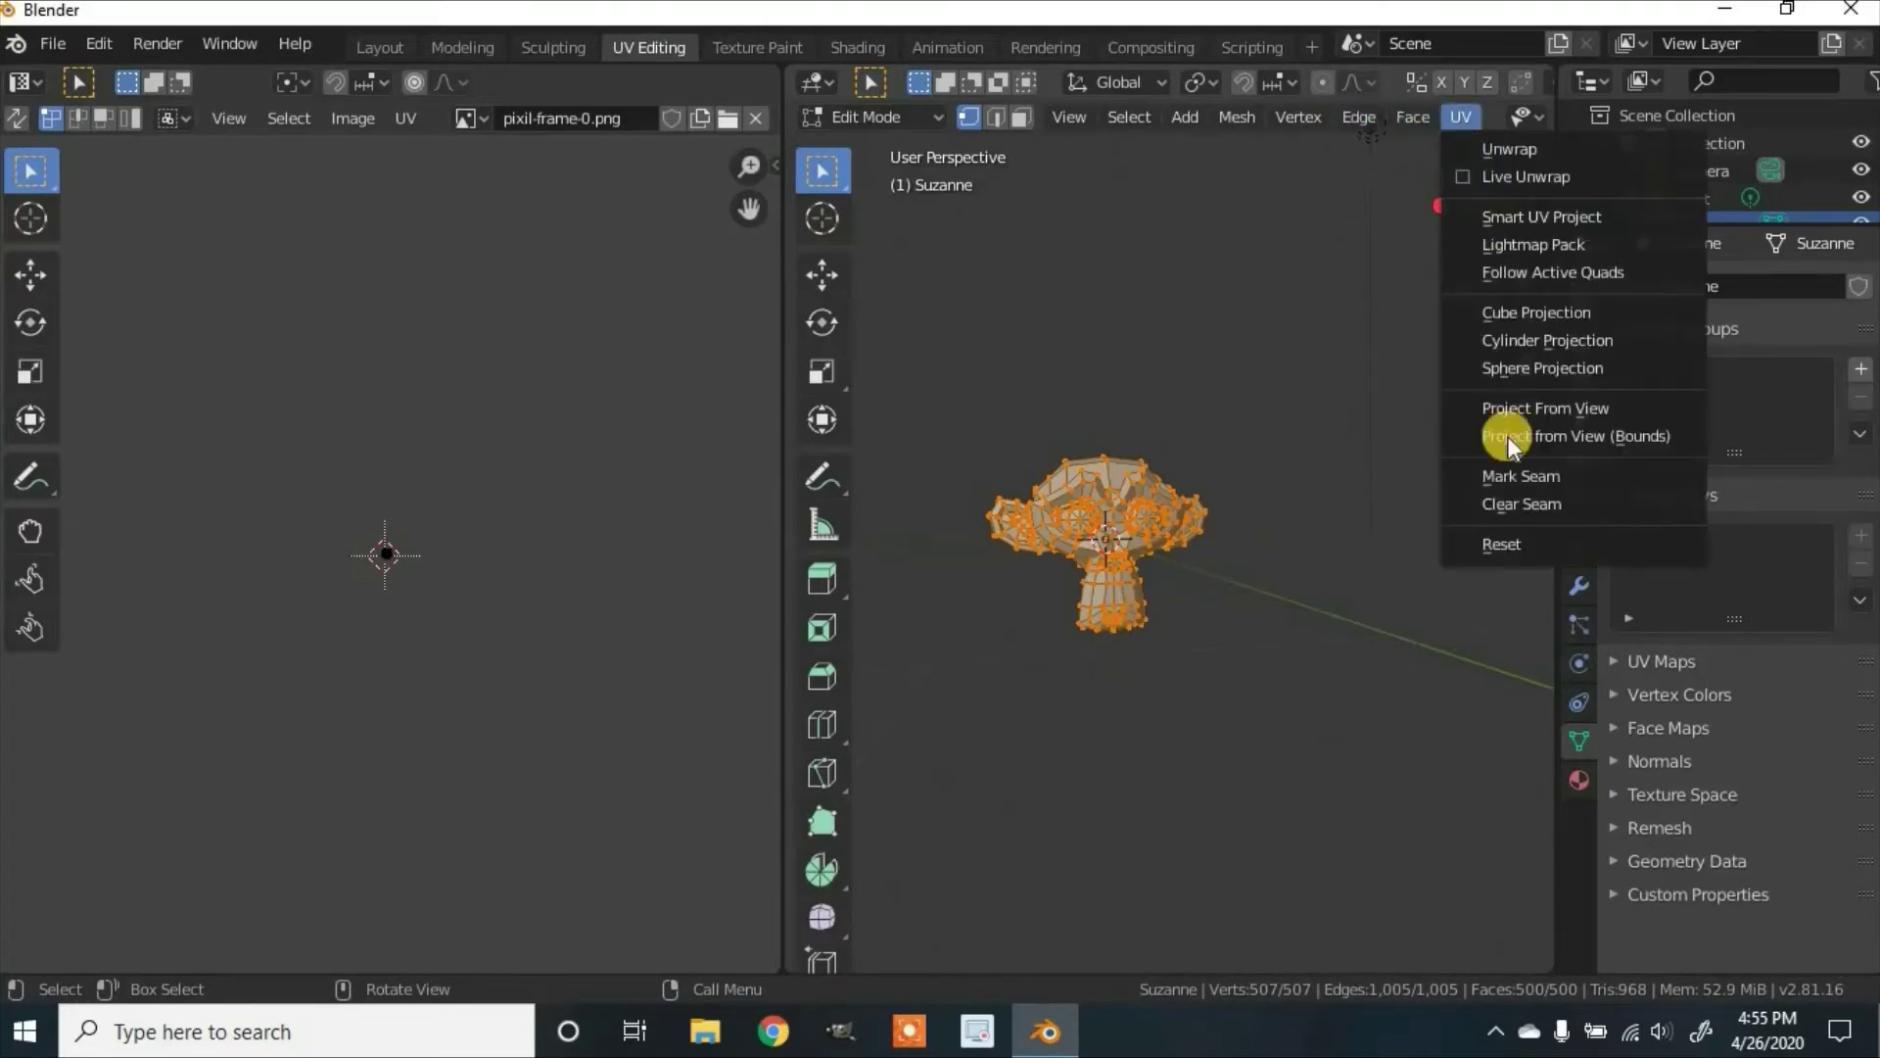
click(1502, 543)
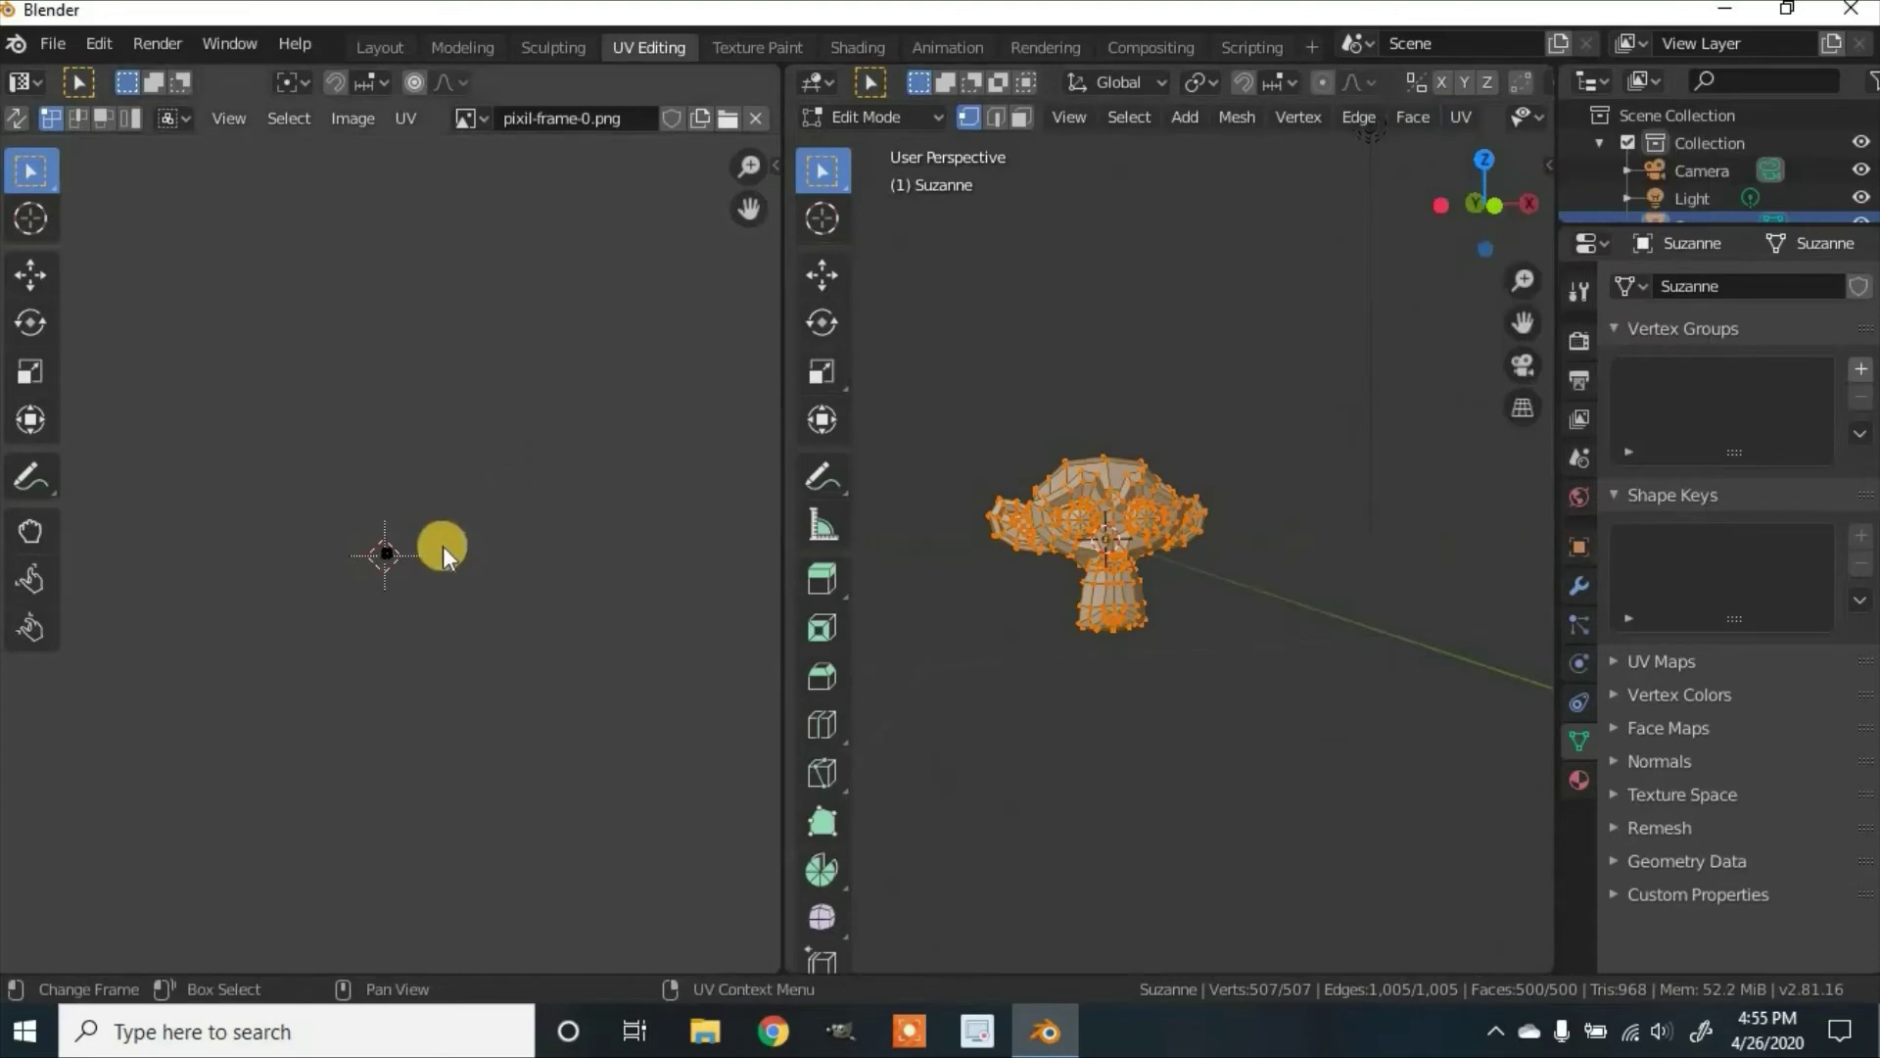
Step: Select all UVs and scale them by 0.01 so every face collapses to a tiny spot on the palette
scroll(368, 596, up, 10)
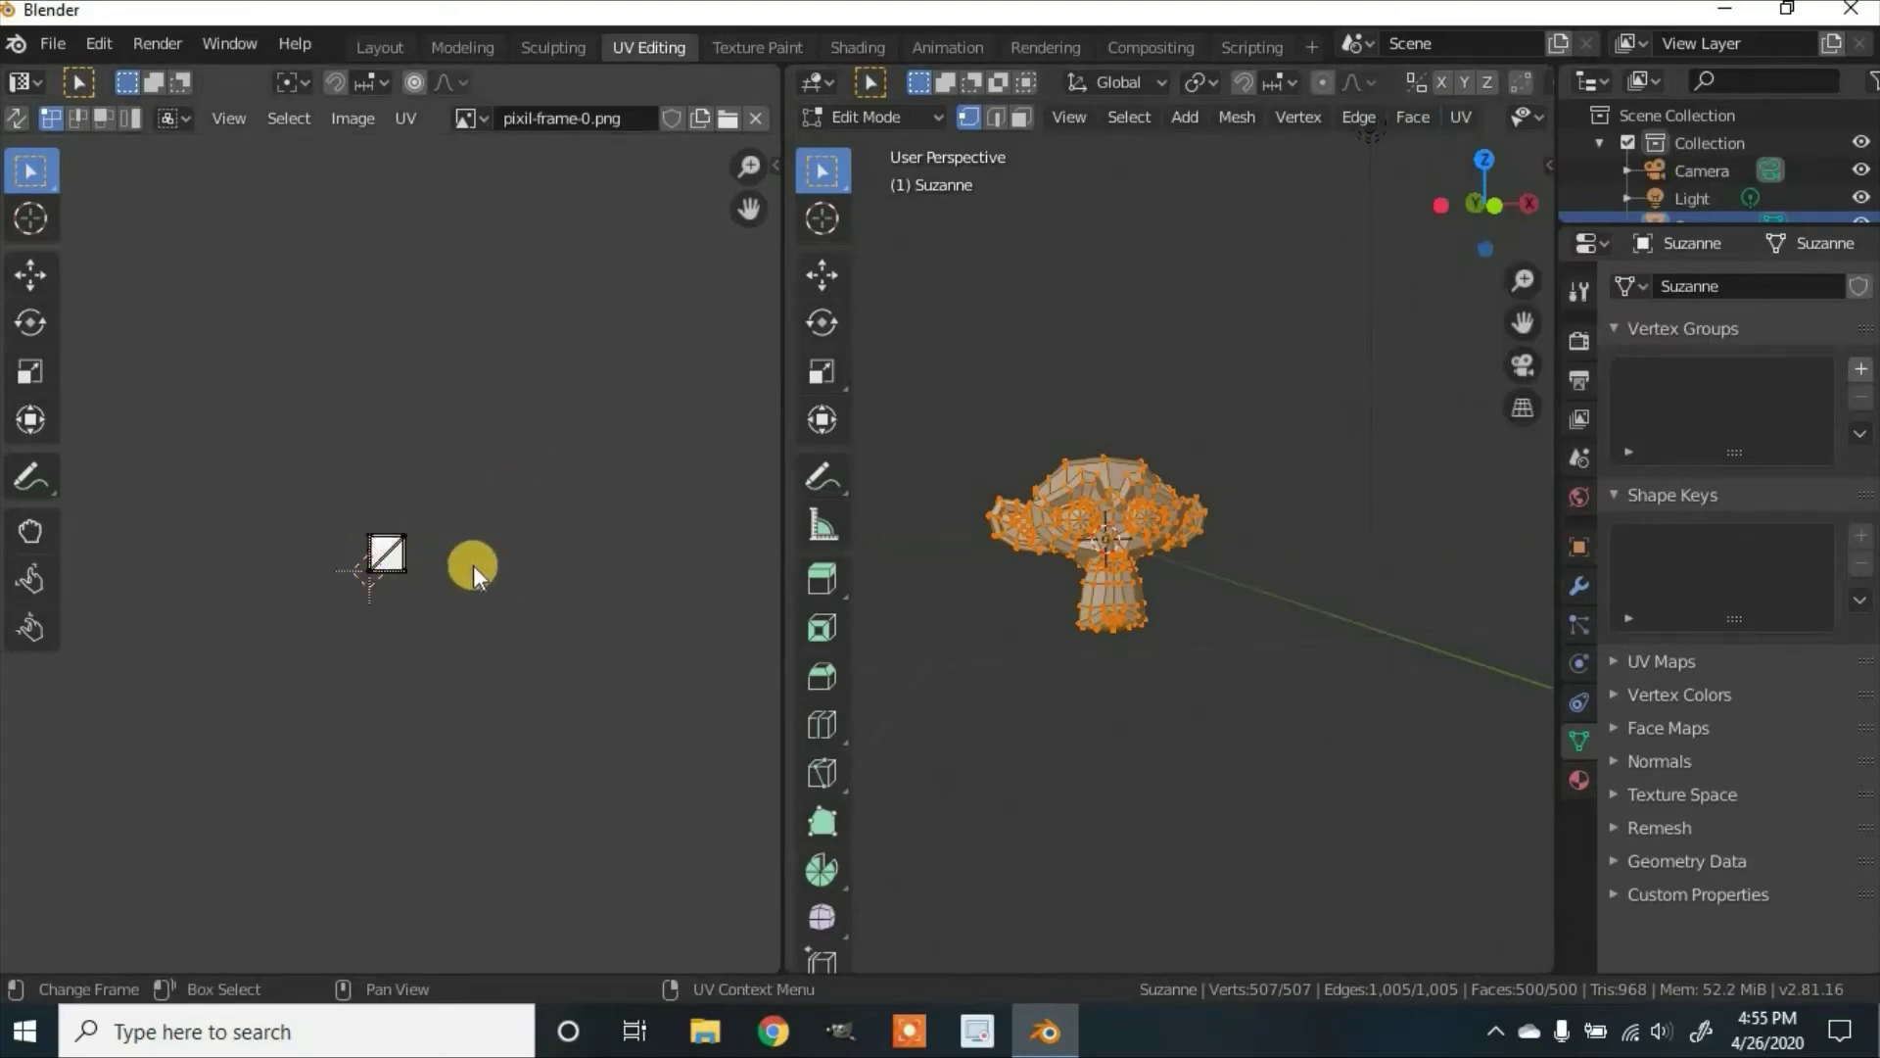
scroll(419, 550, up, 2)
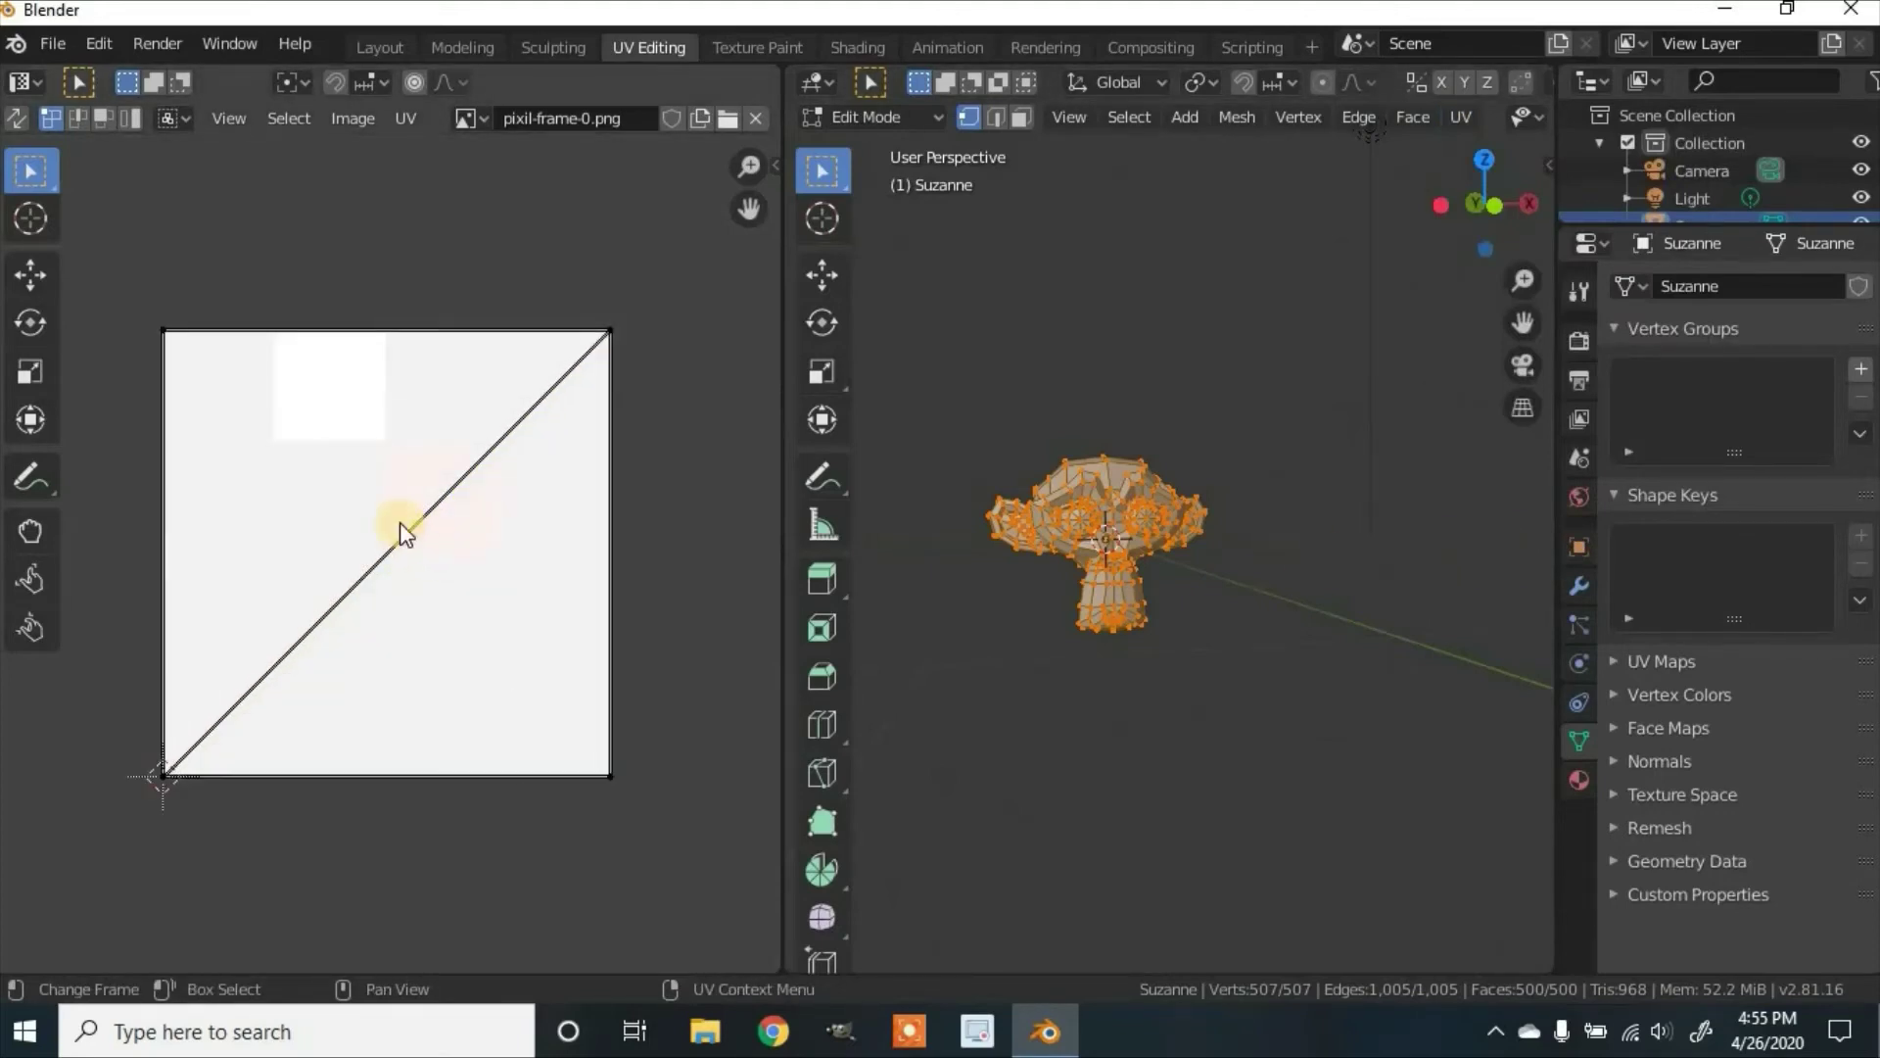
key(a)
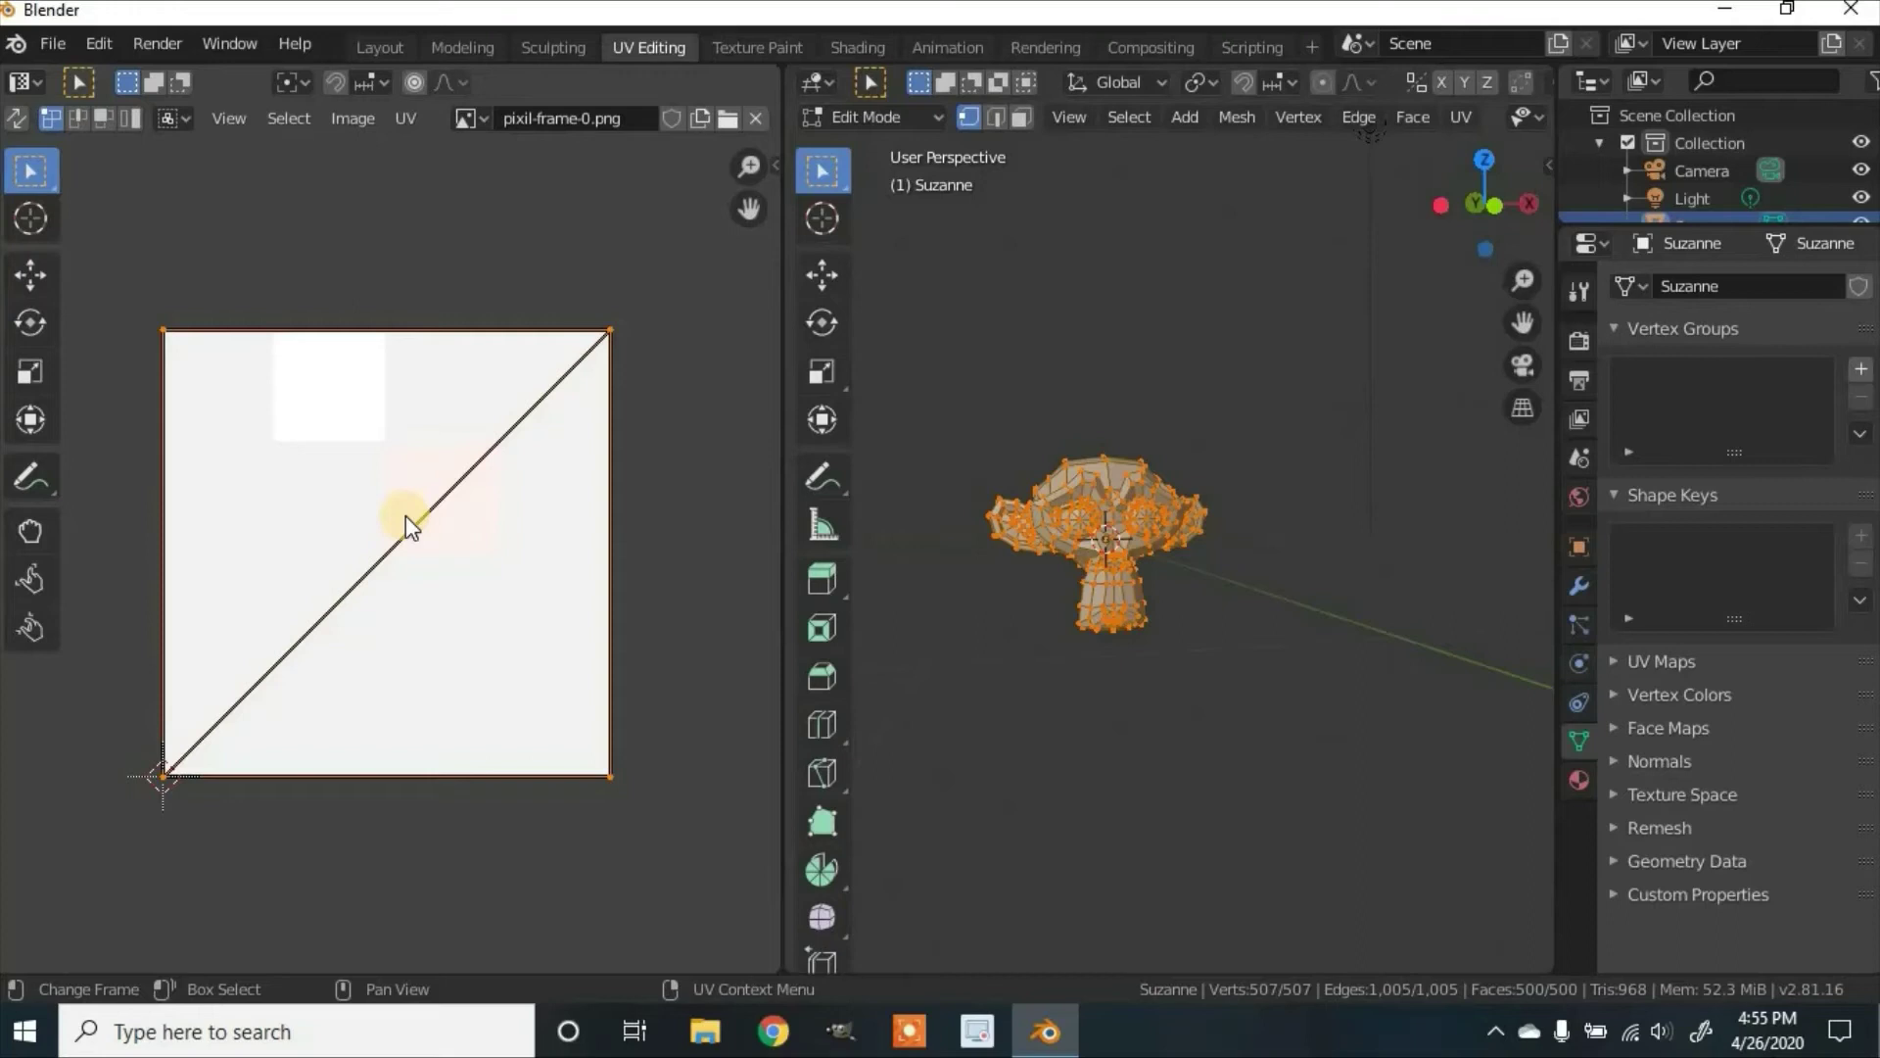
key(s)
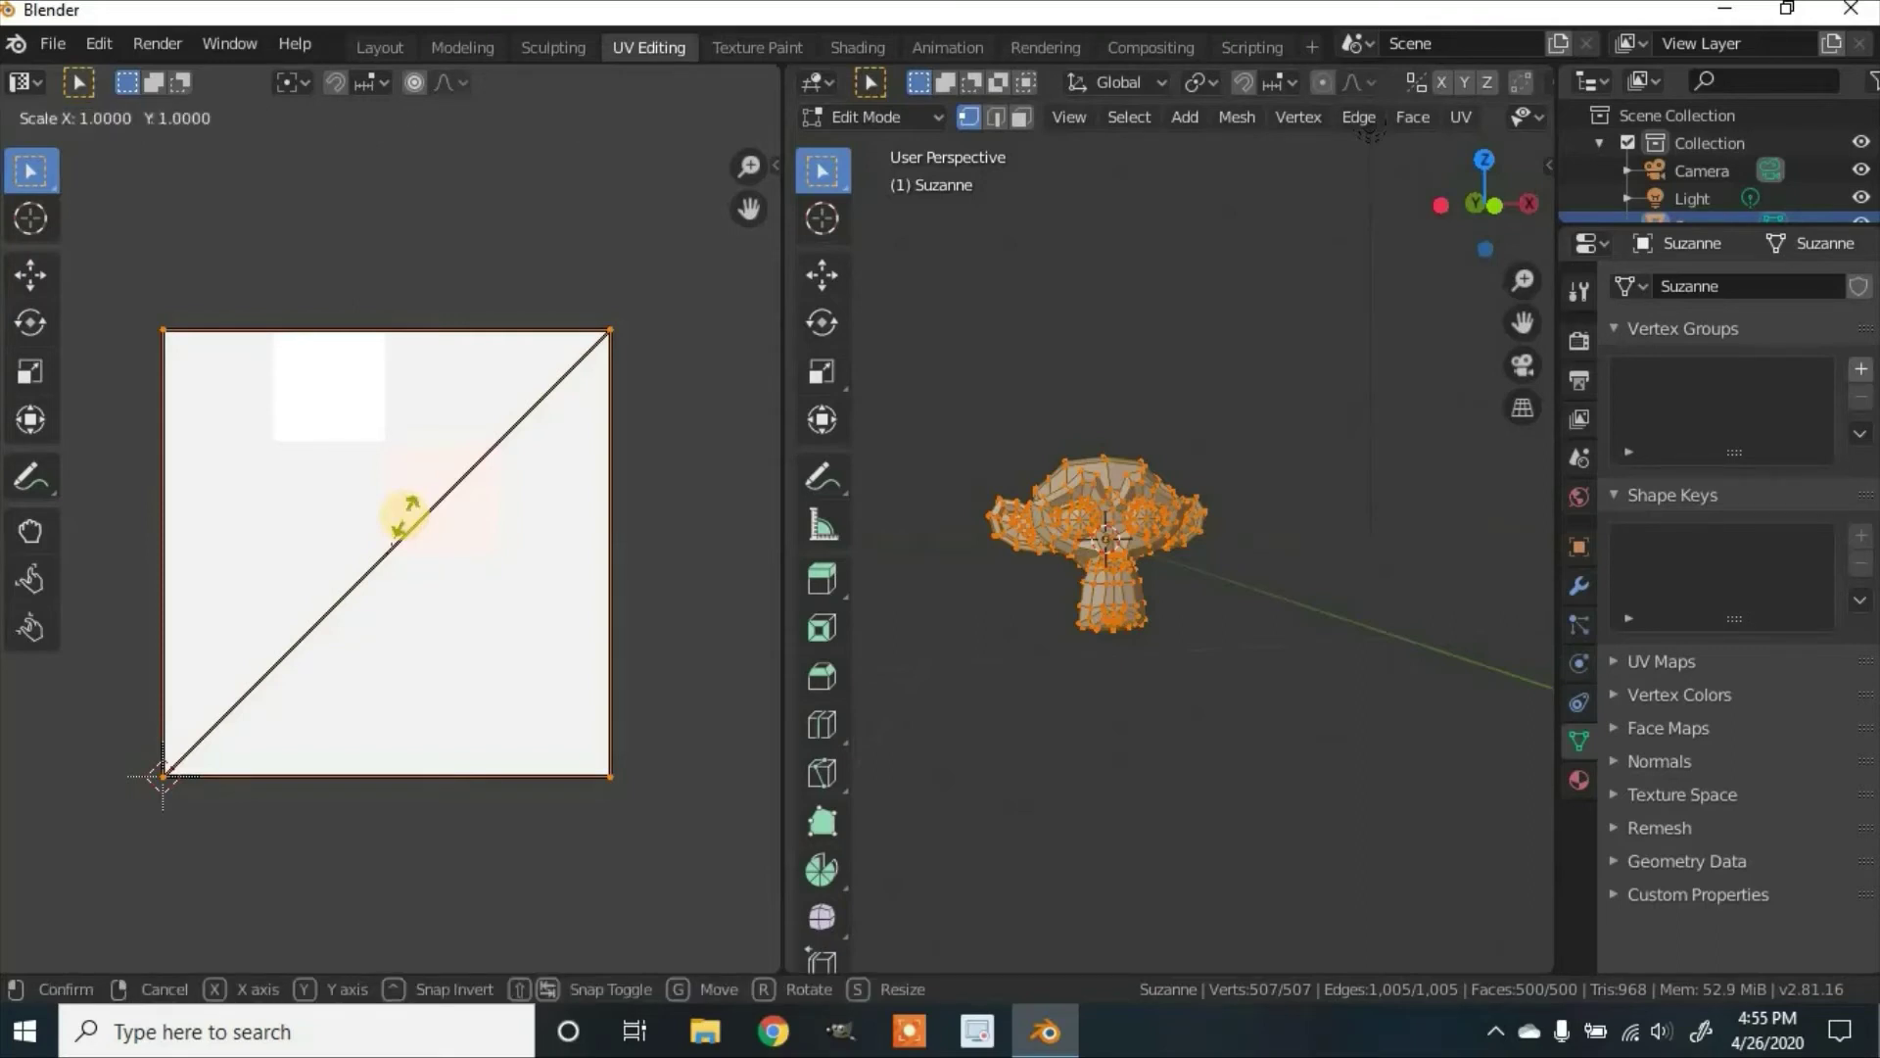
key(0)
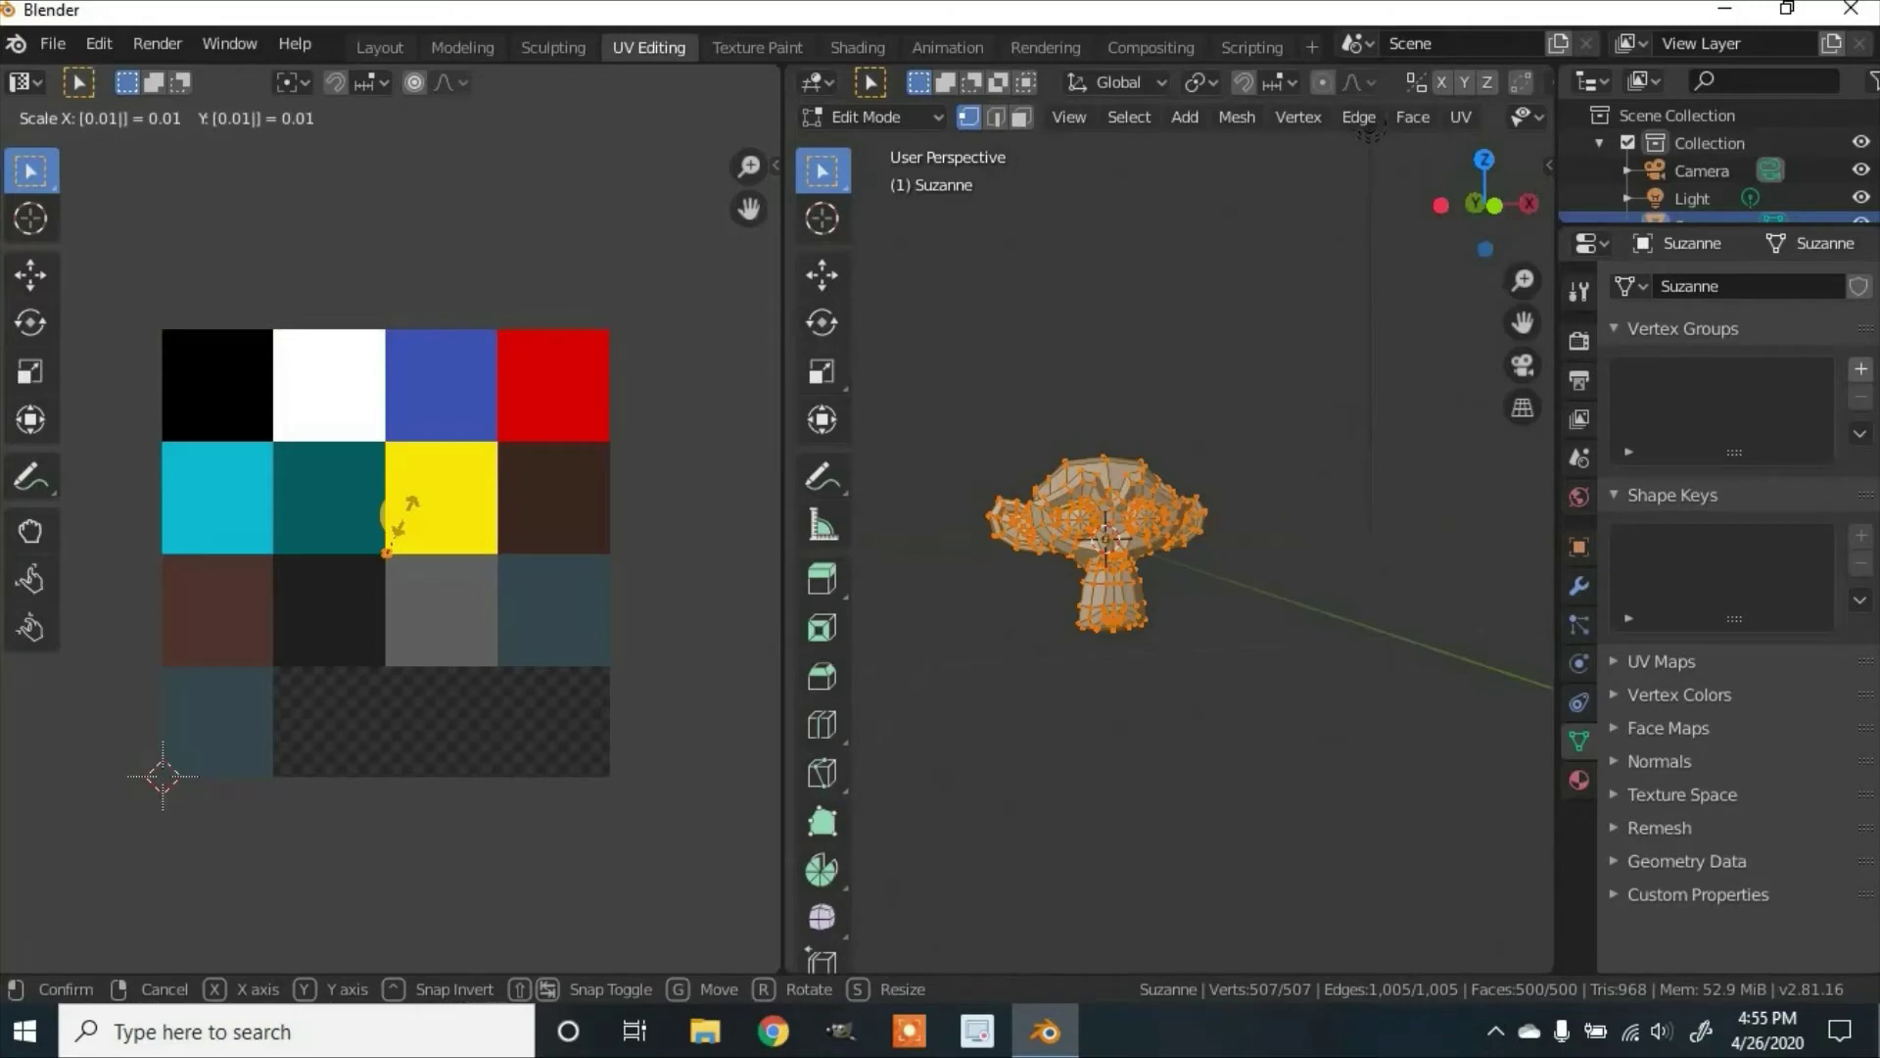
click(301, 178)
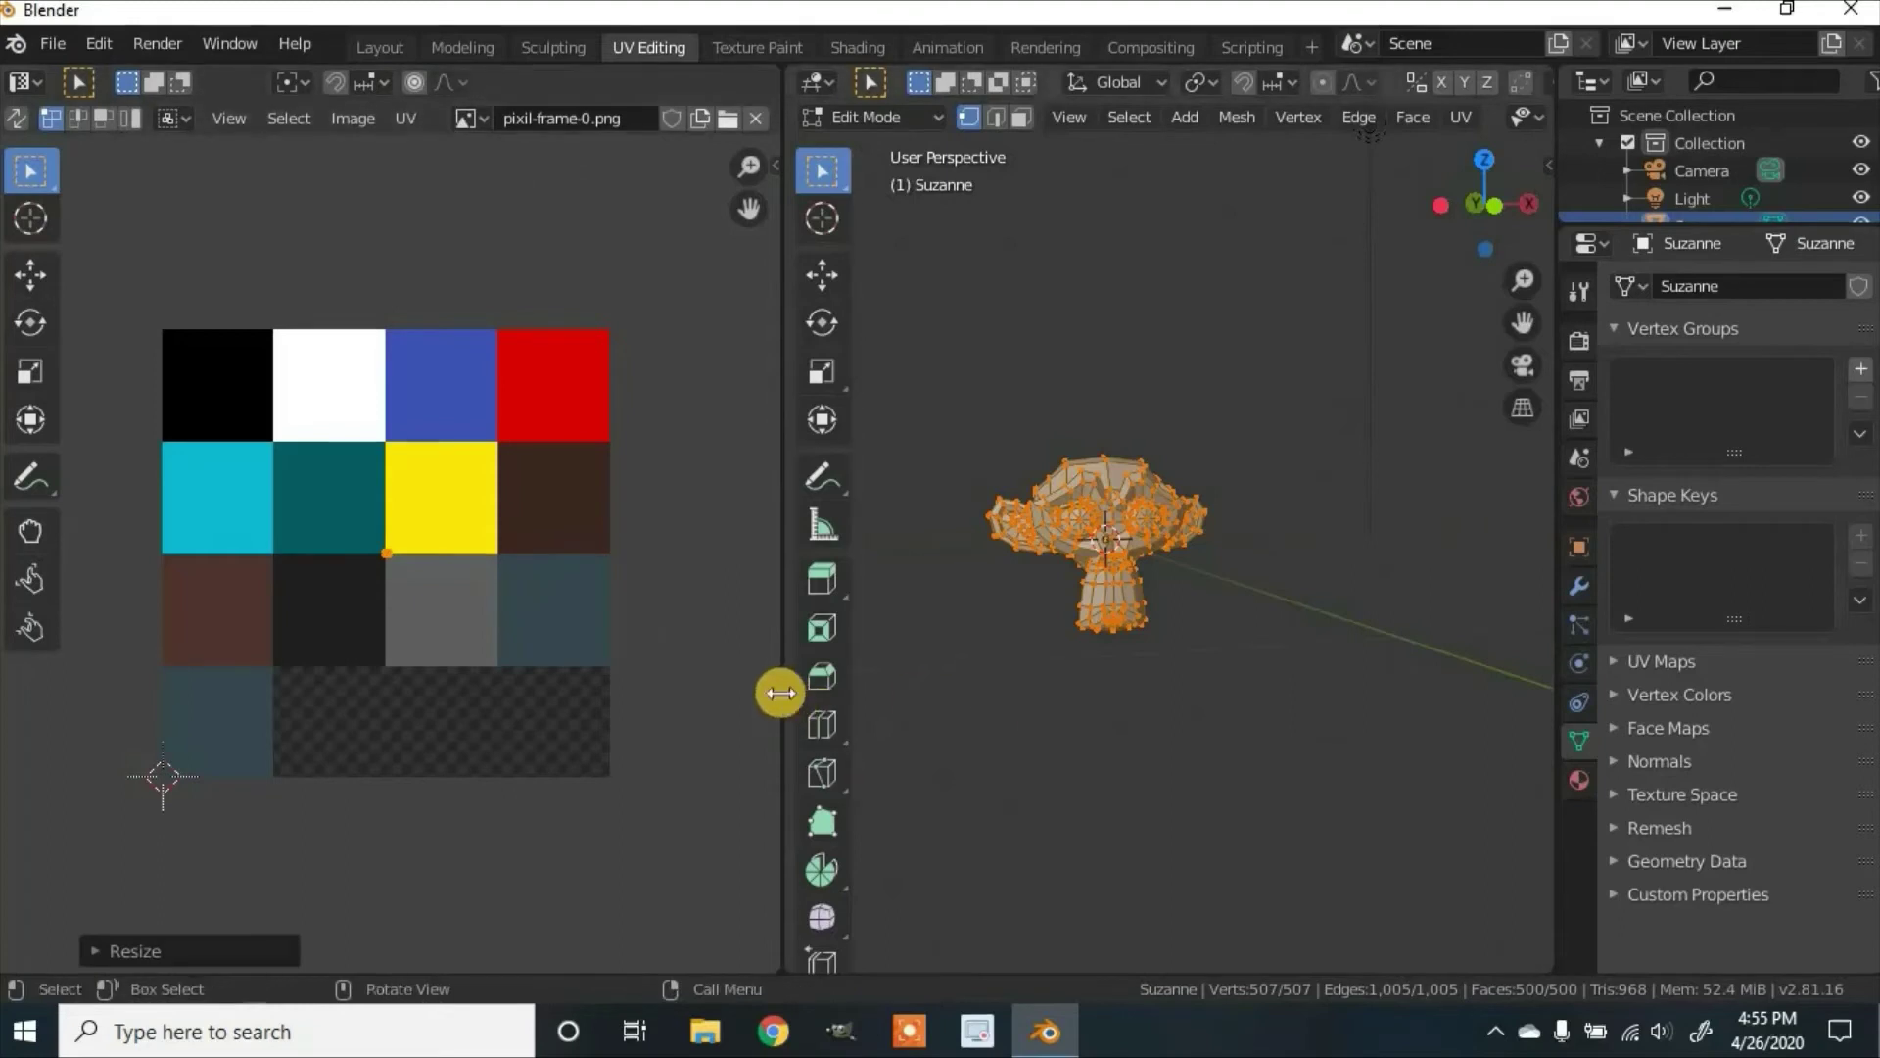
Step: Move the collapsed UVs onto the dark brown swatch in the palette's second row
drag(781, 692, 762, 693)
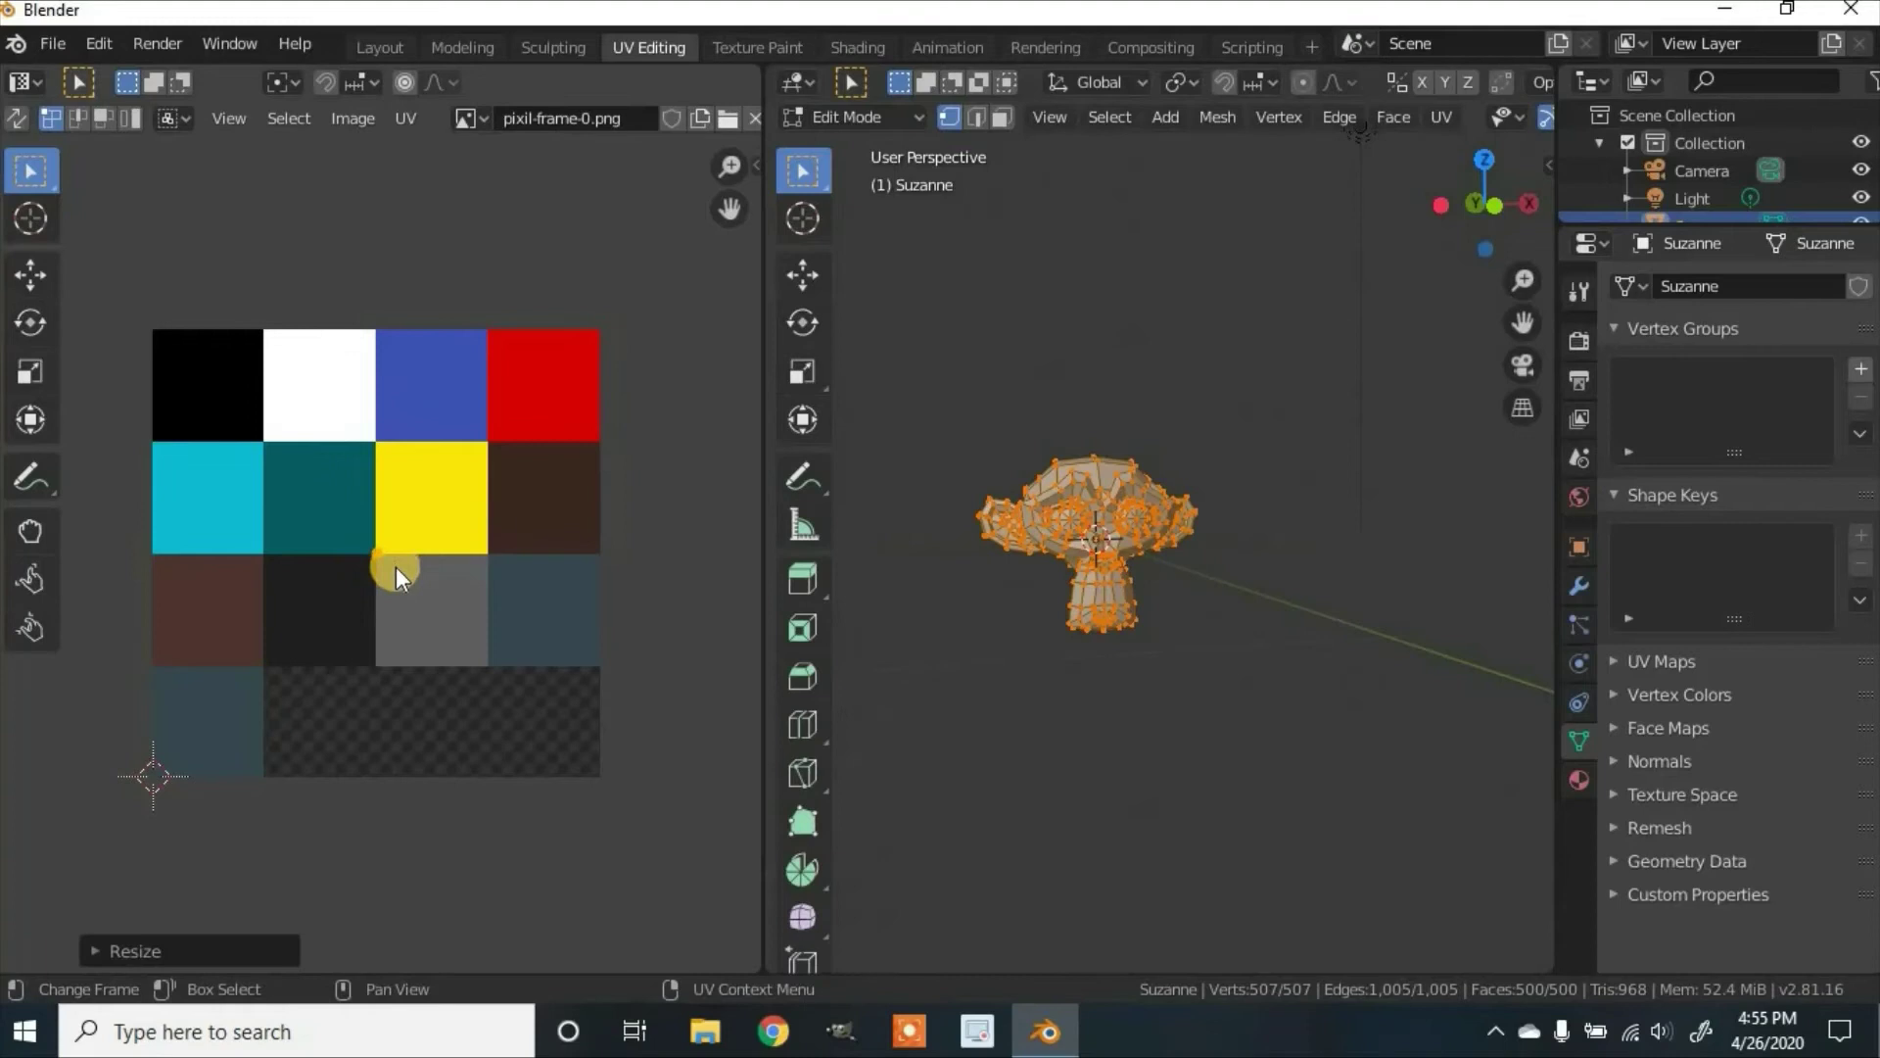
key(g)
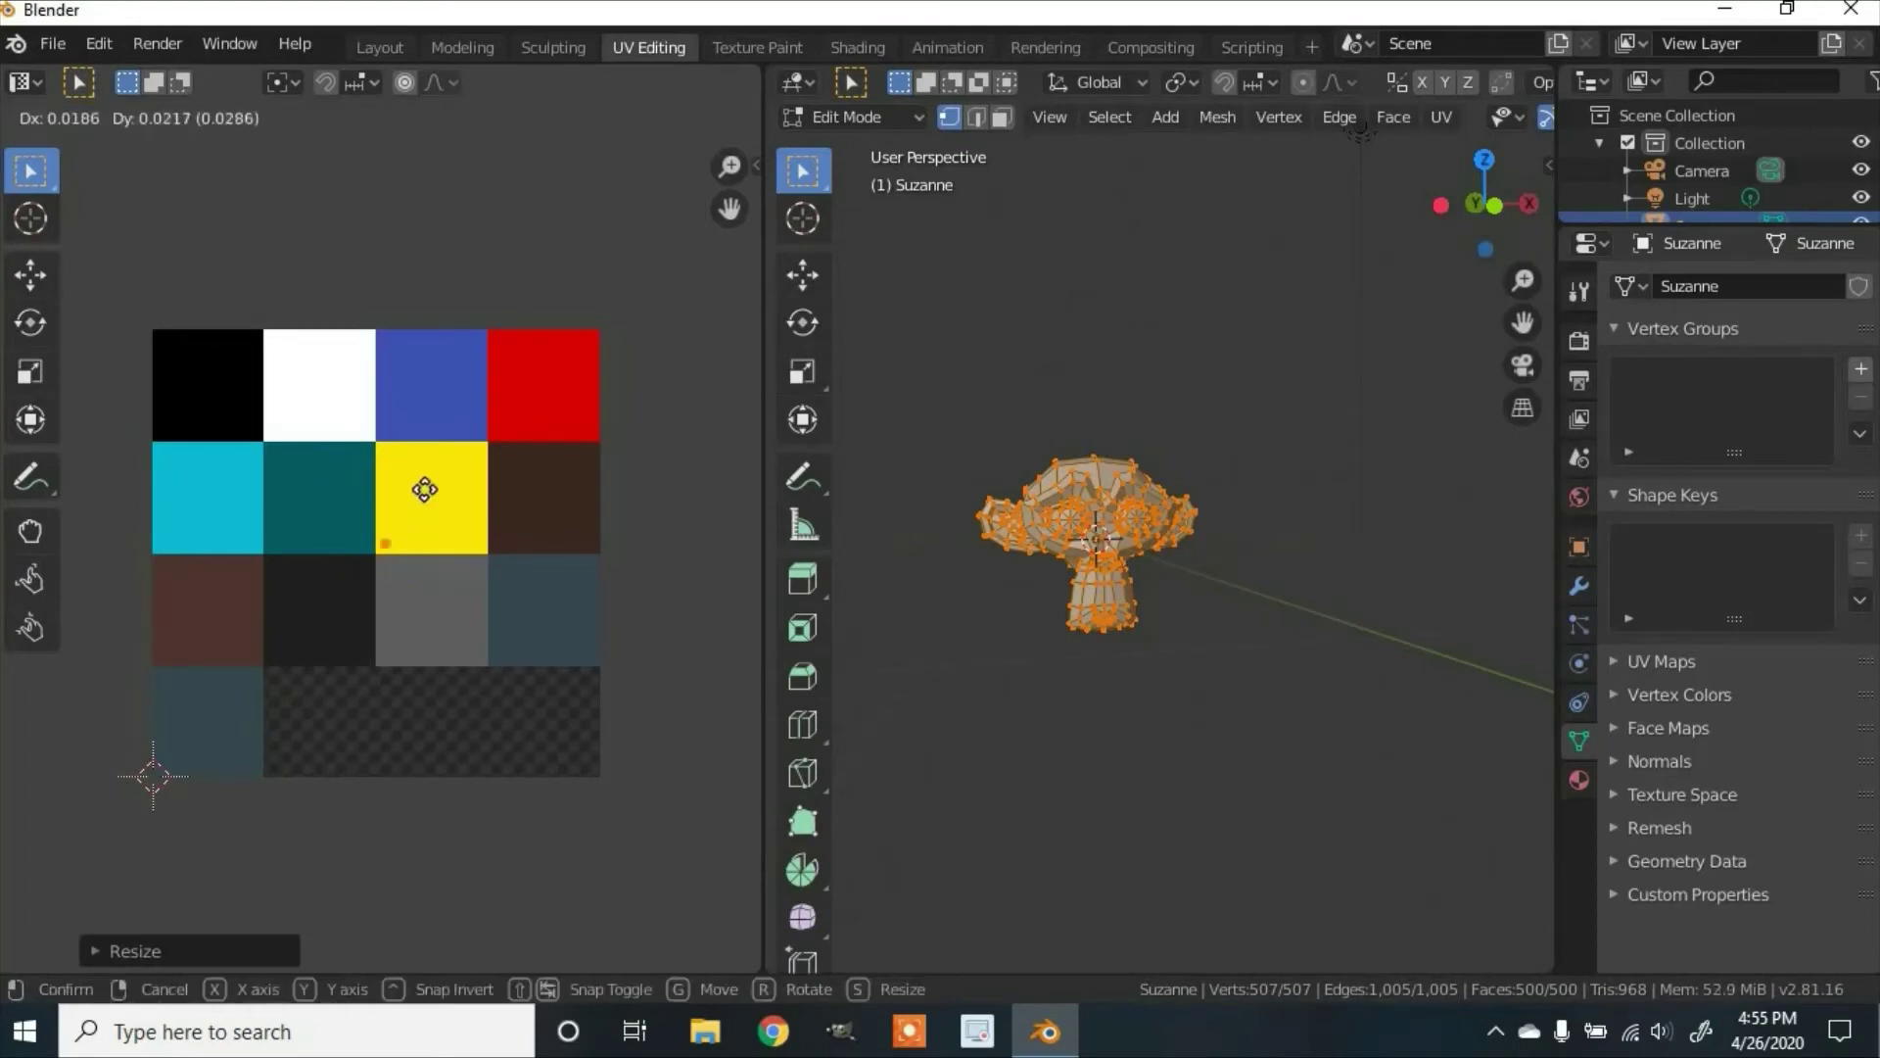
drag(424, 490, 610, 508)
Step: Widen the 3D viewport, deselect the mesh and set the viewport shading color to Texture
drag(762, 600, 298, 632)
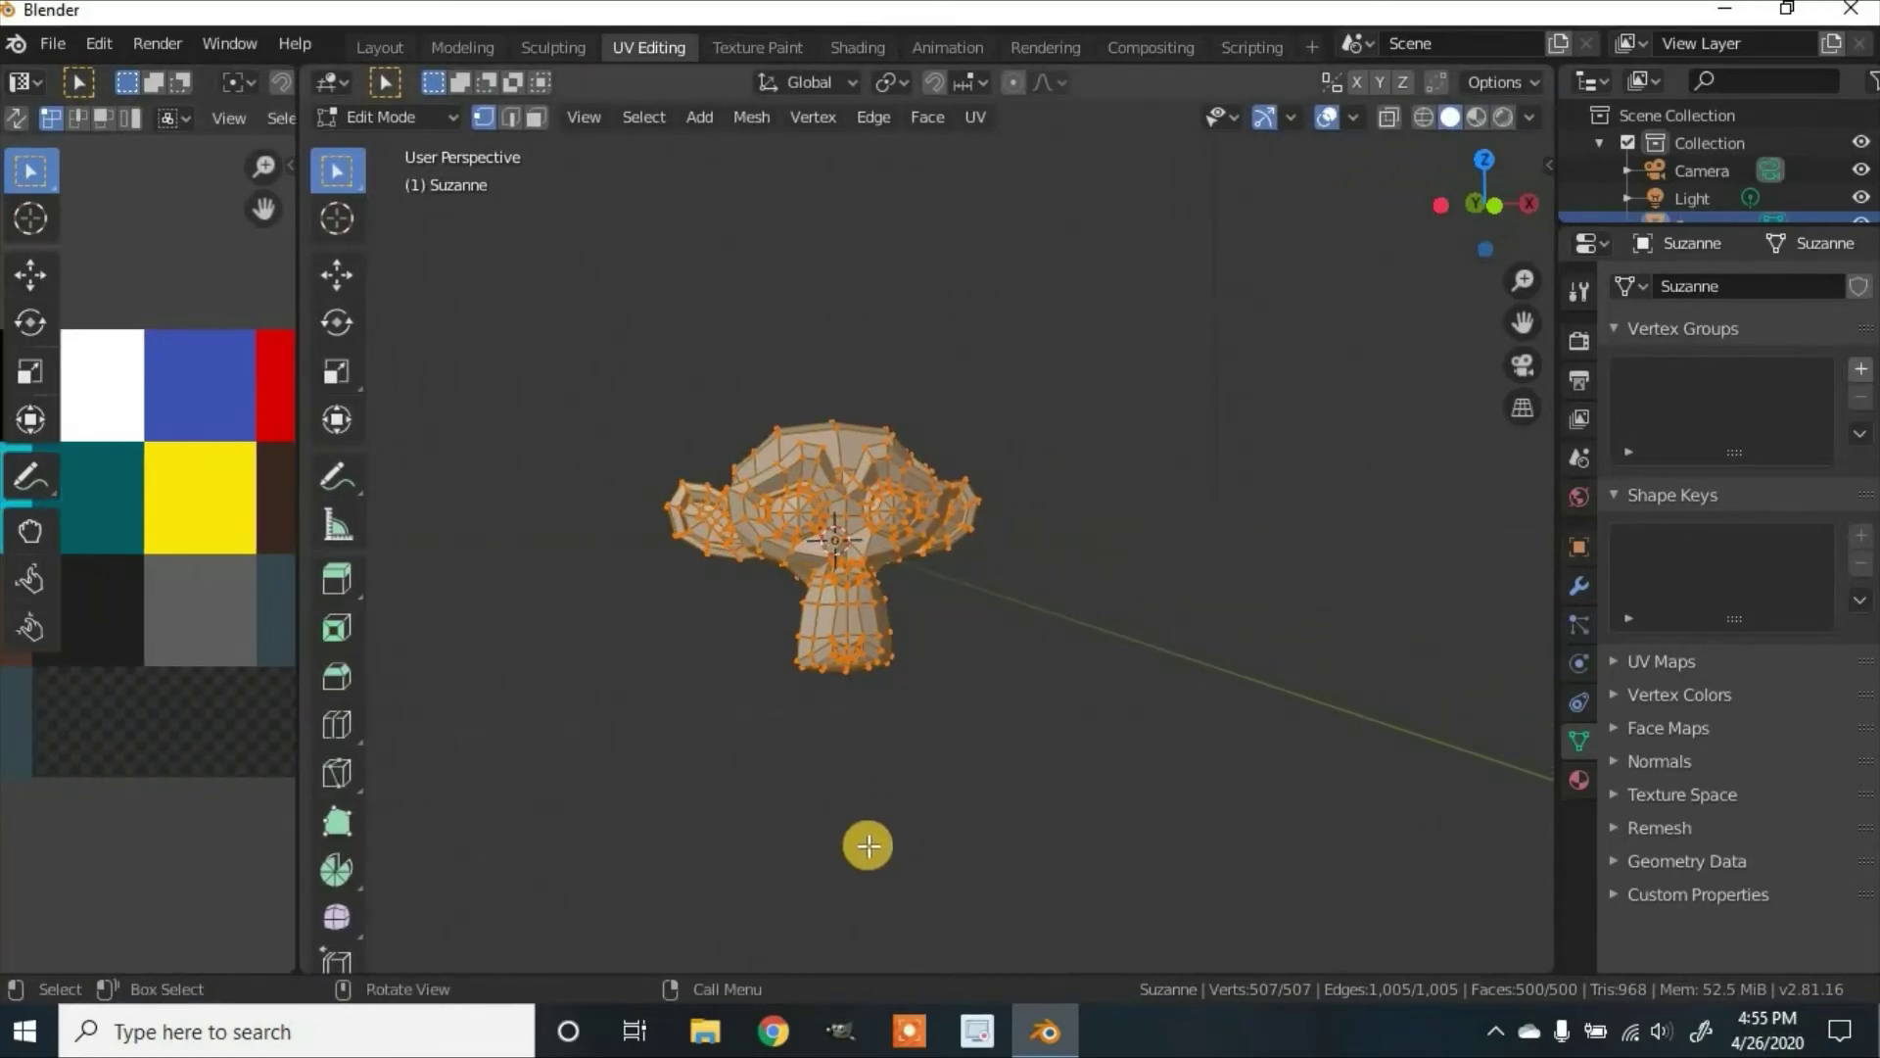
click(868, 844)
middle_drag(1008, 744, 991, 744)
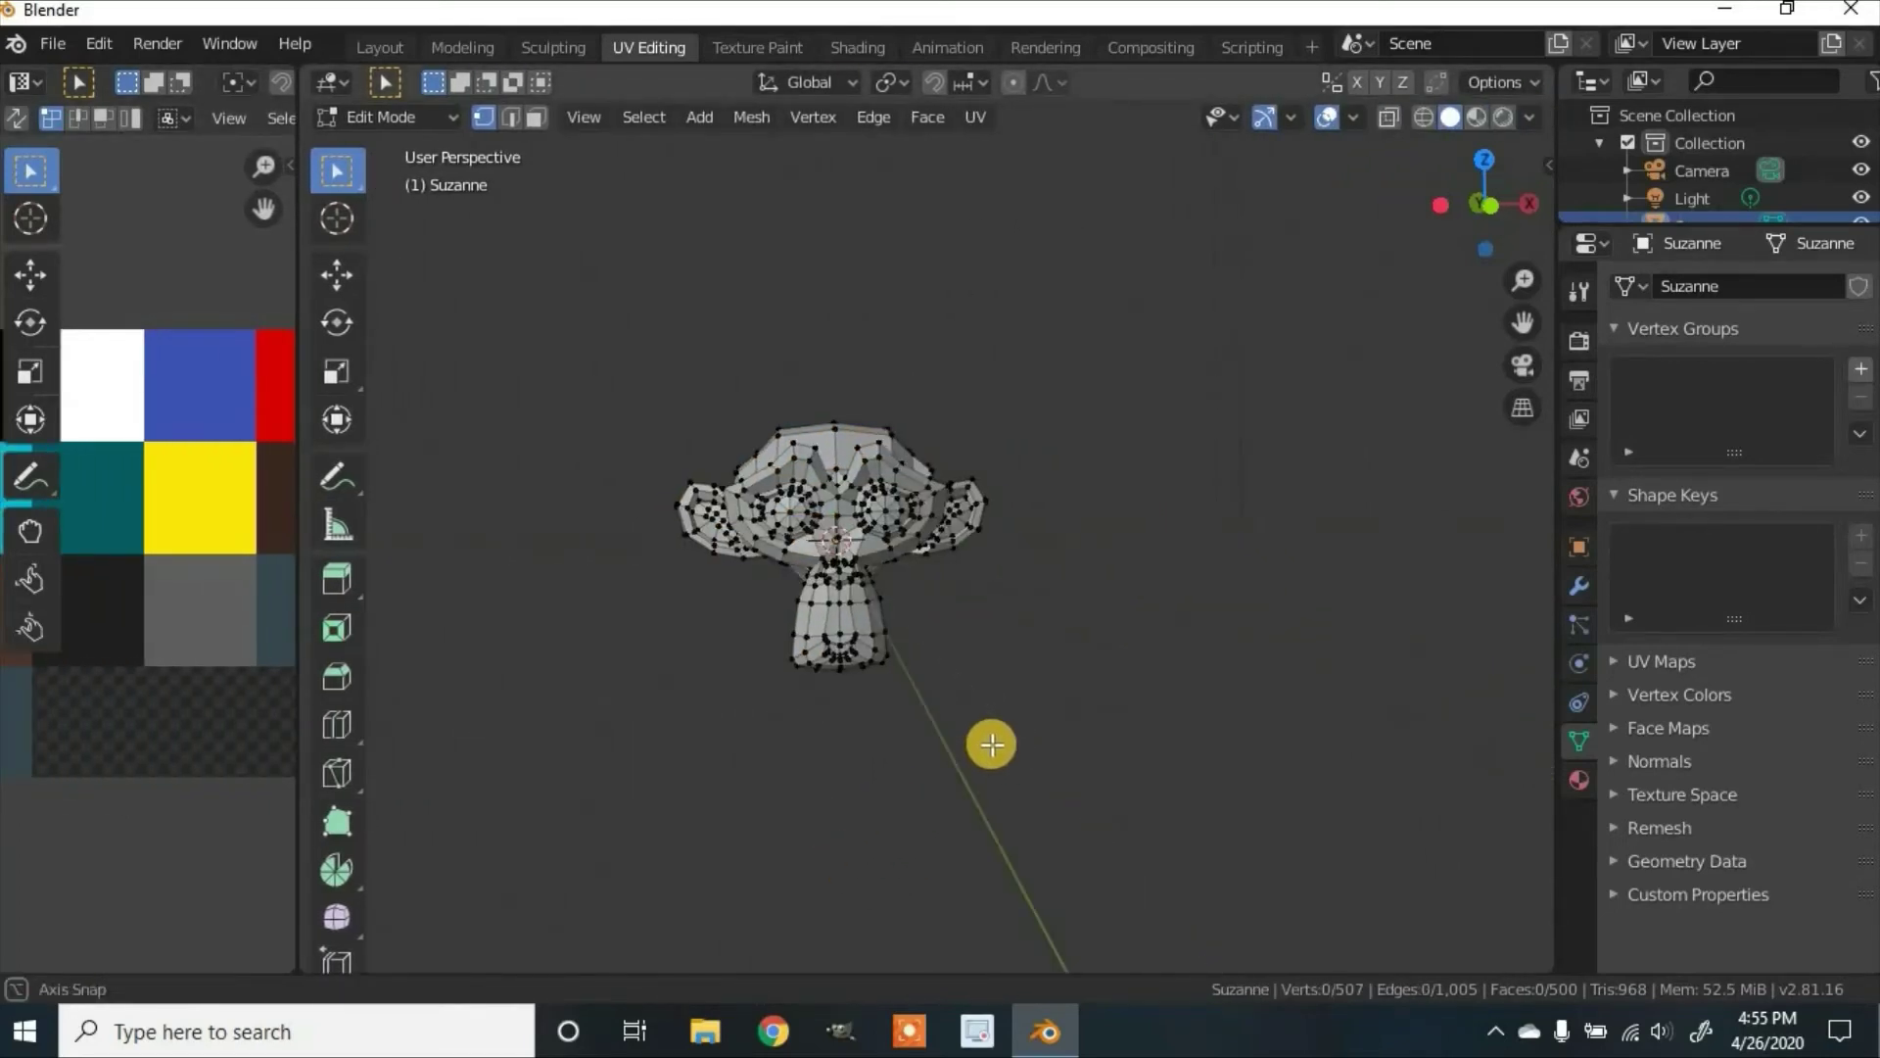
click(1529, 118)
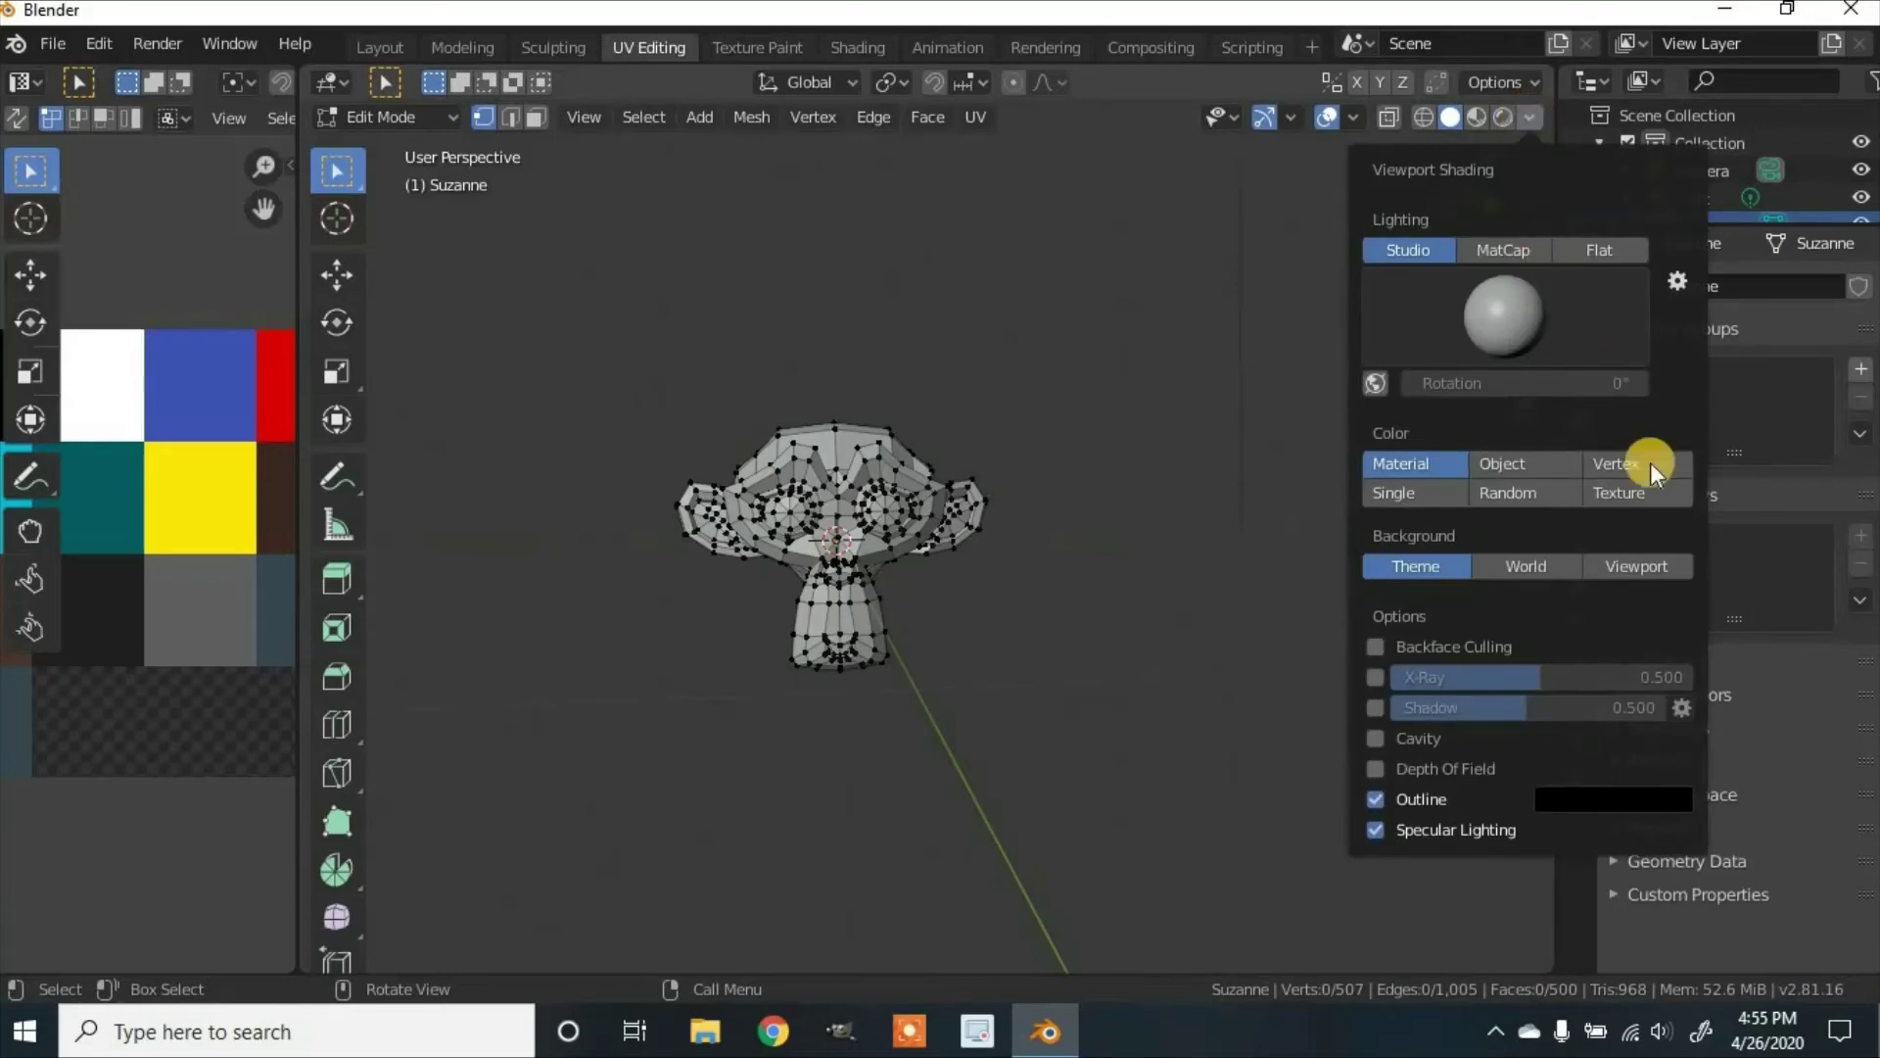
click(1638, 492)
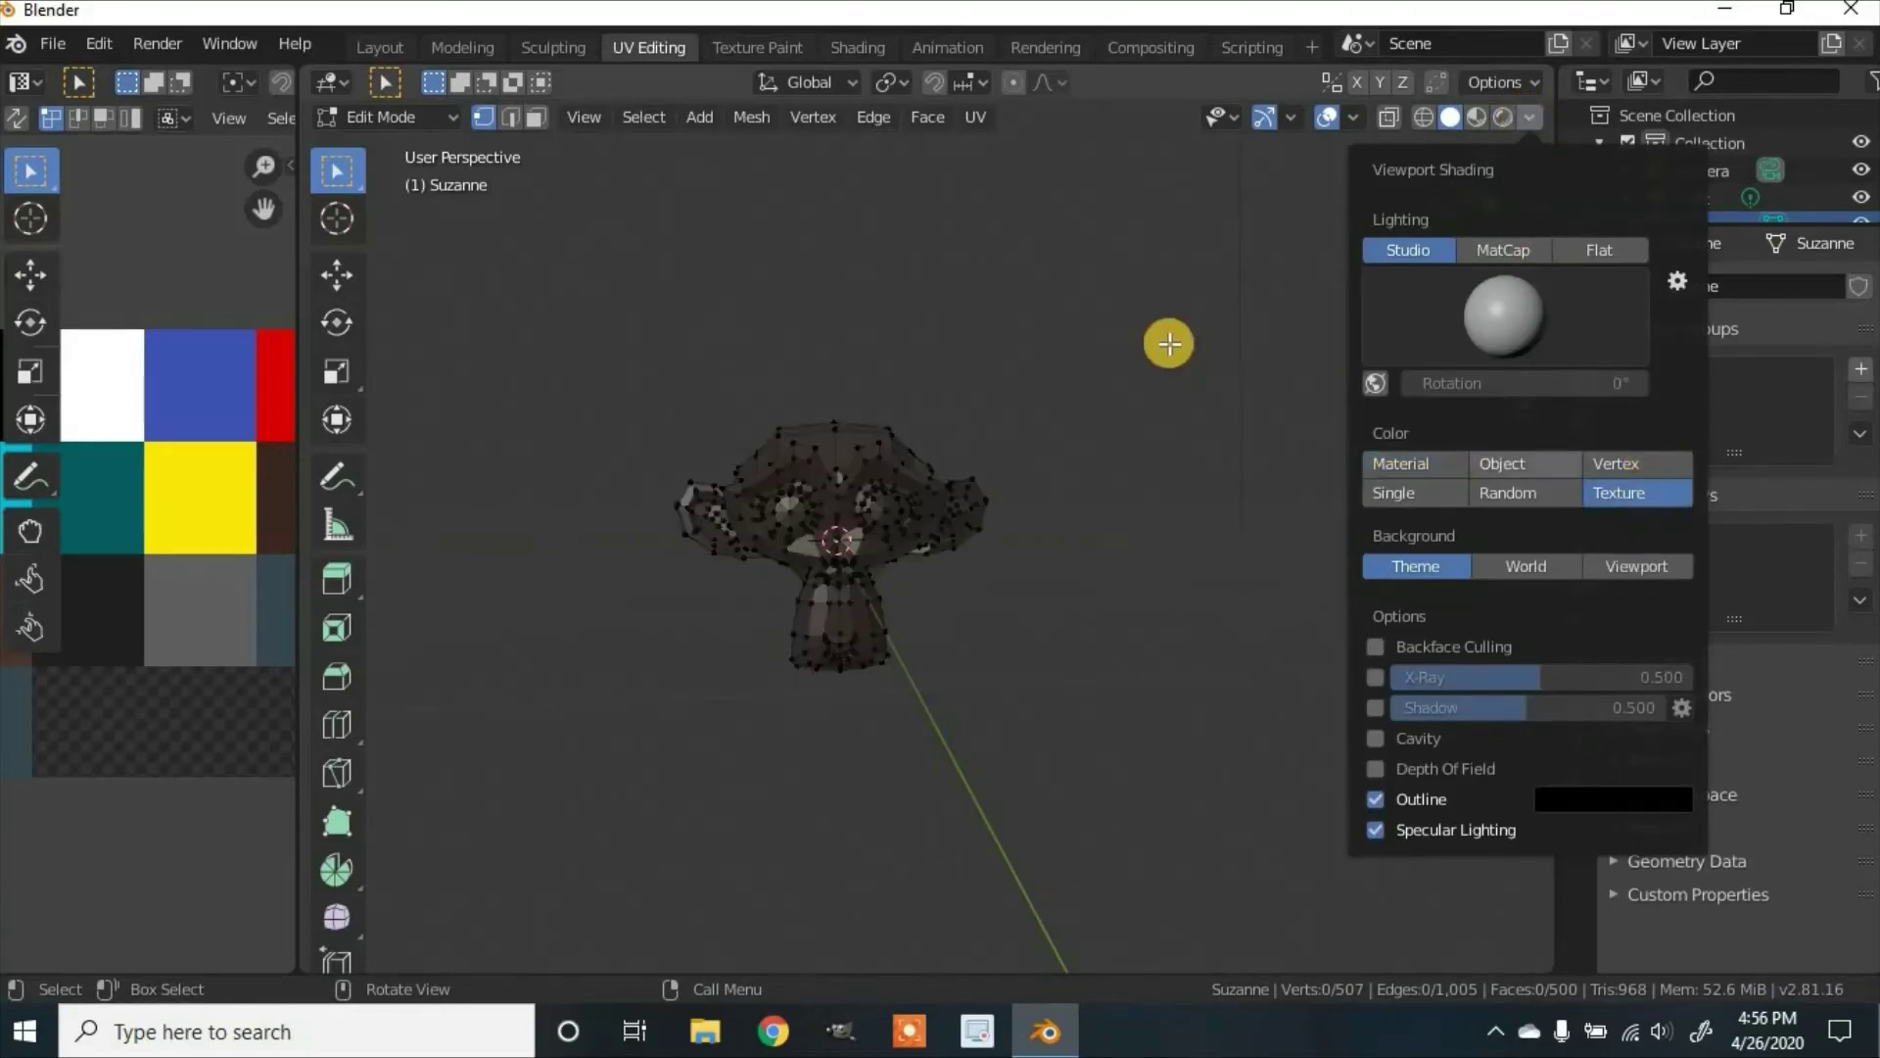
middle_drag(1043, 629, 975, 640)
Step: Switch to face selection and select the five rim faces on the nose side of the monkey's +X eye
click(527, 115)
click(539, 114)
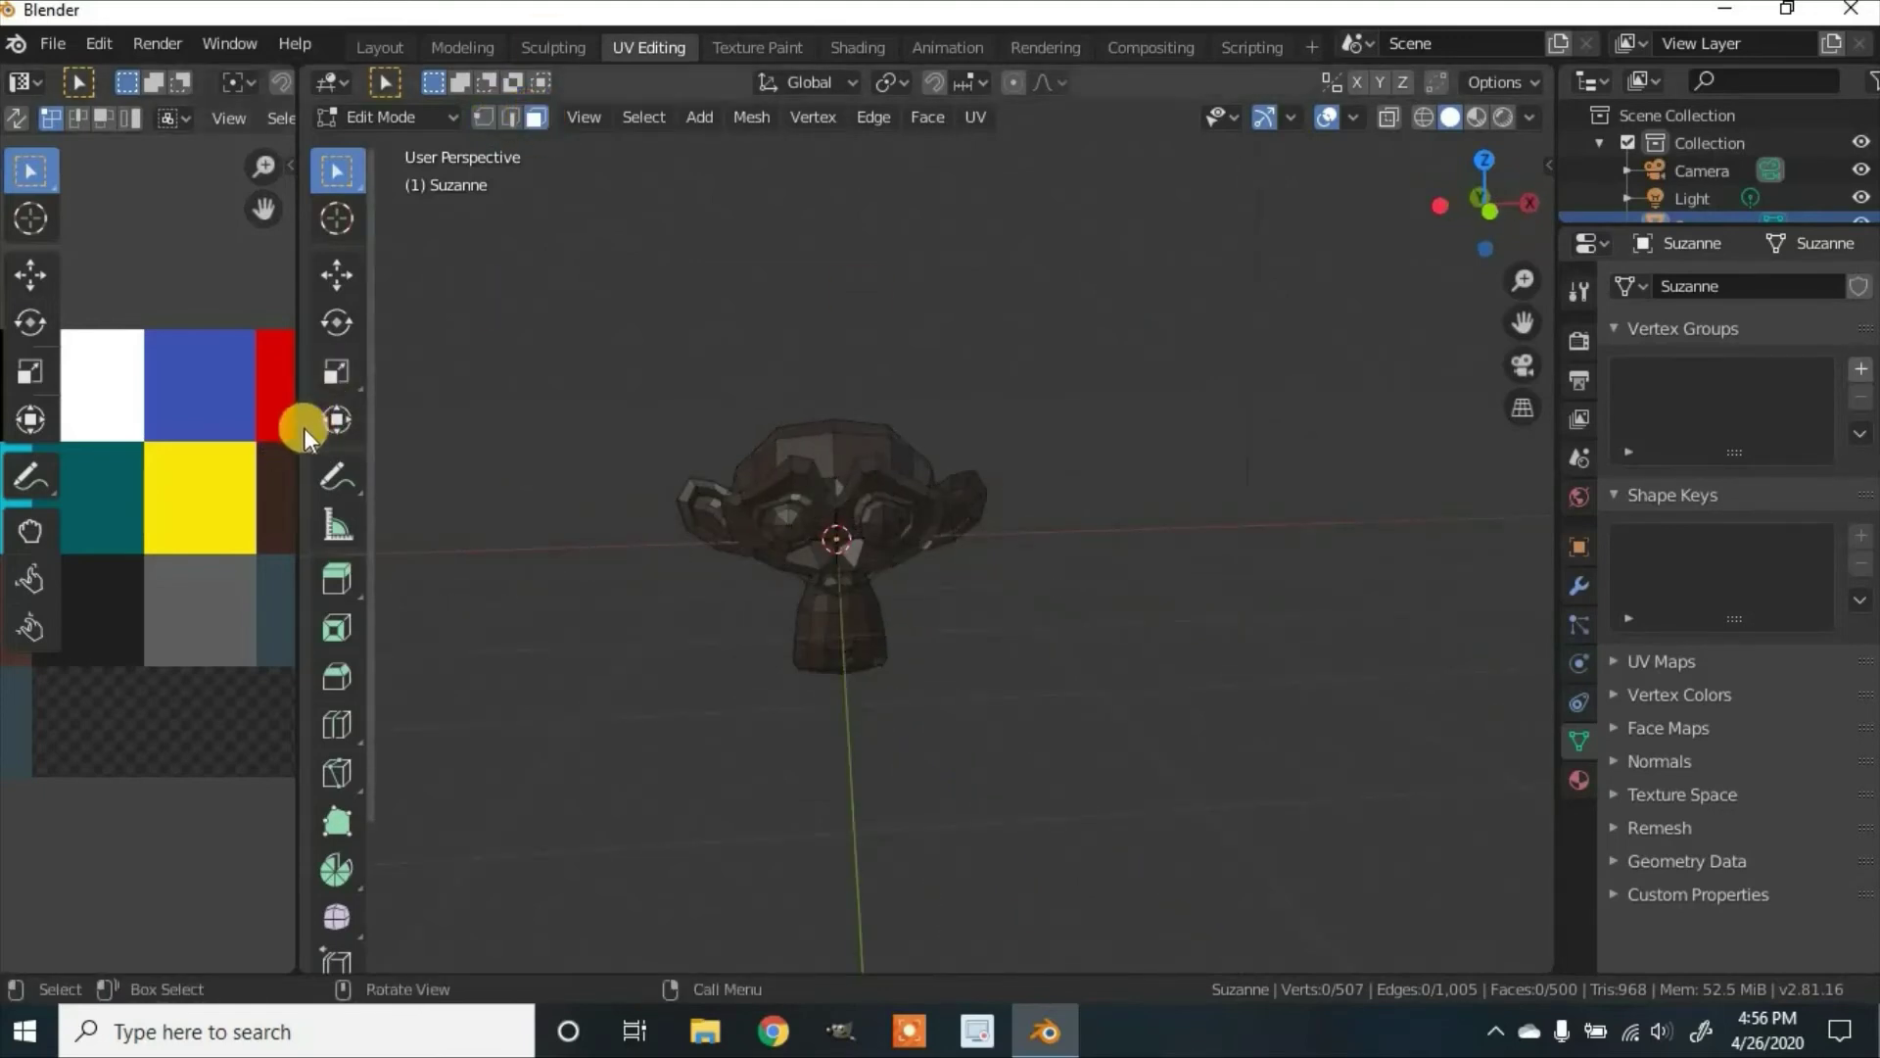
scroll(721, 532, up, 6)
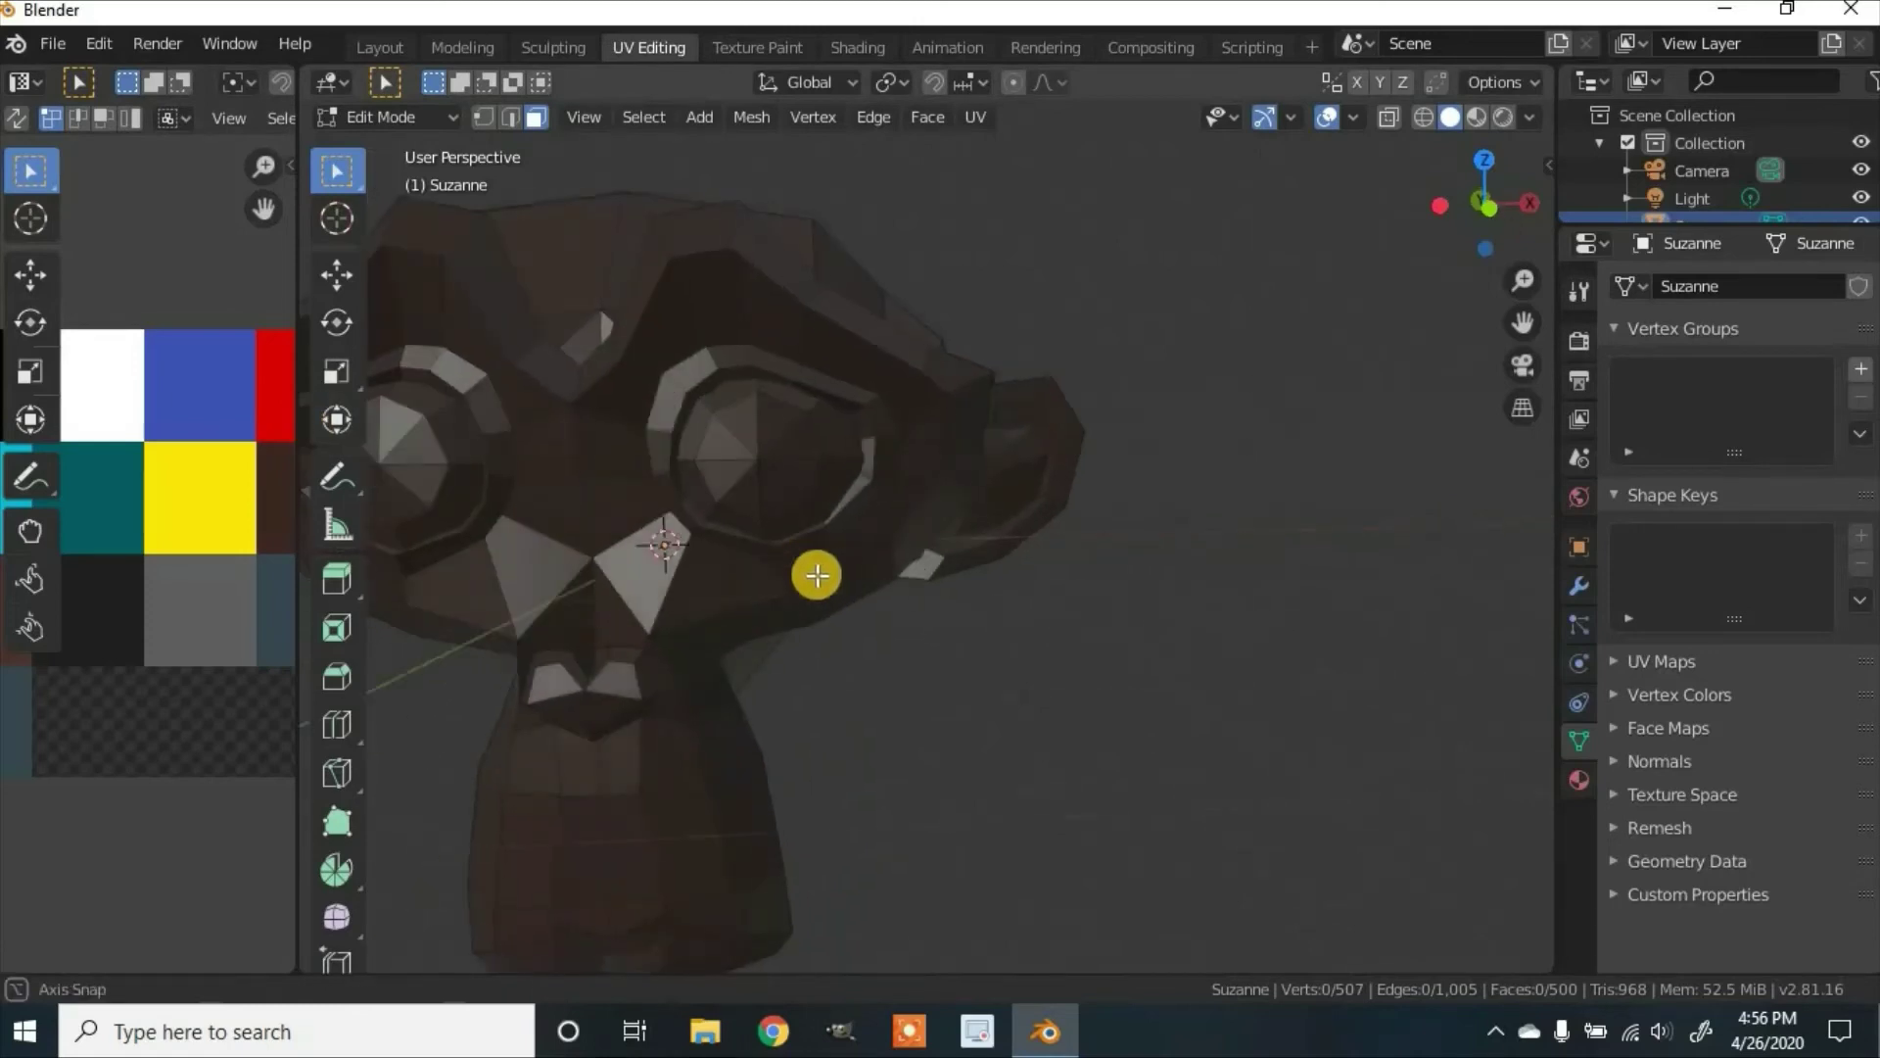
ctrl+middle_drag(908, 607, 760, 474)
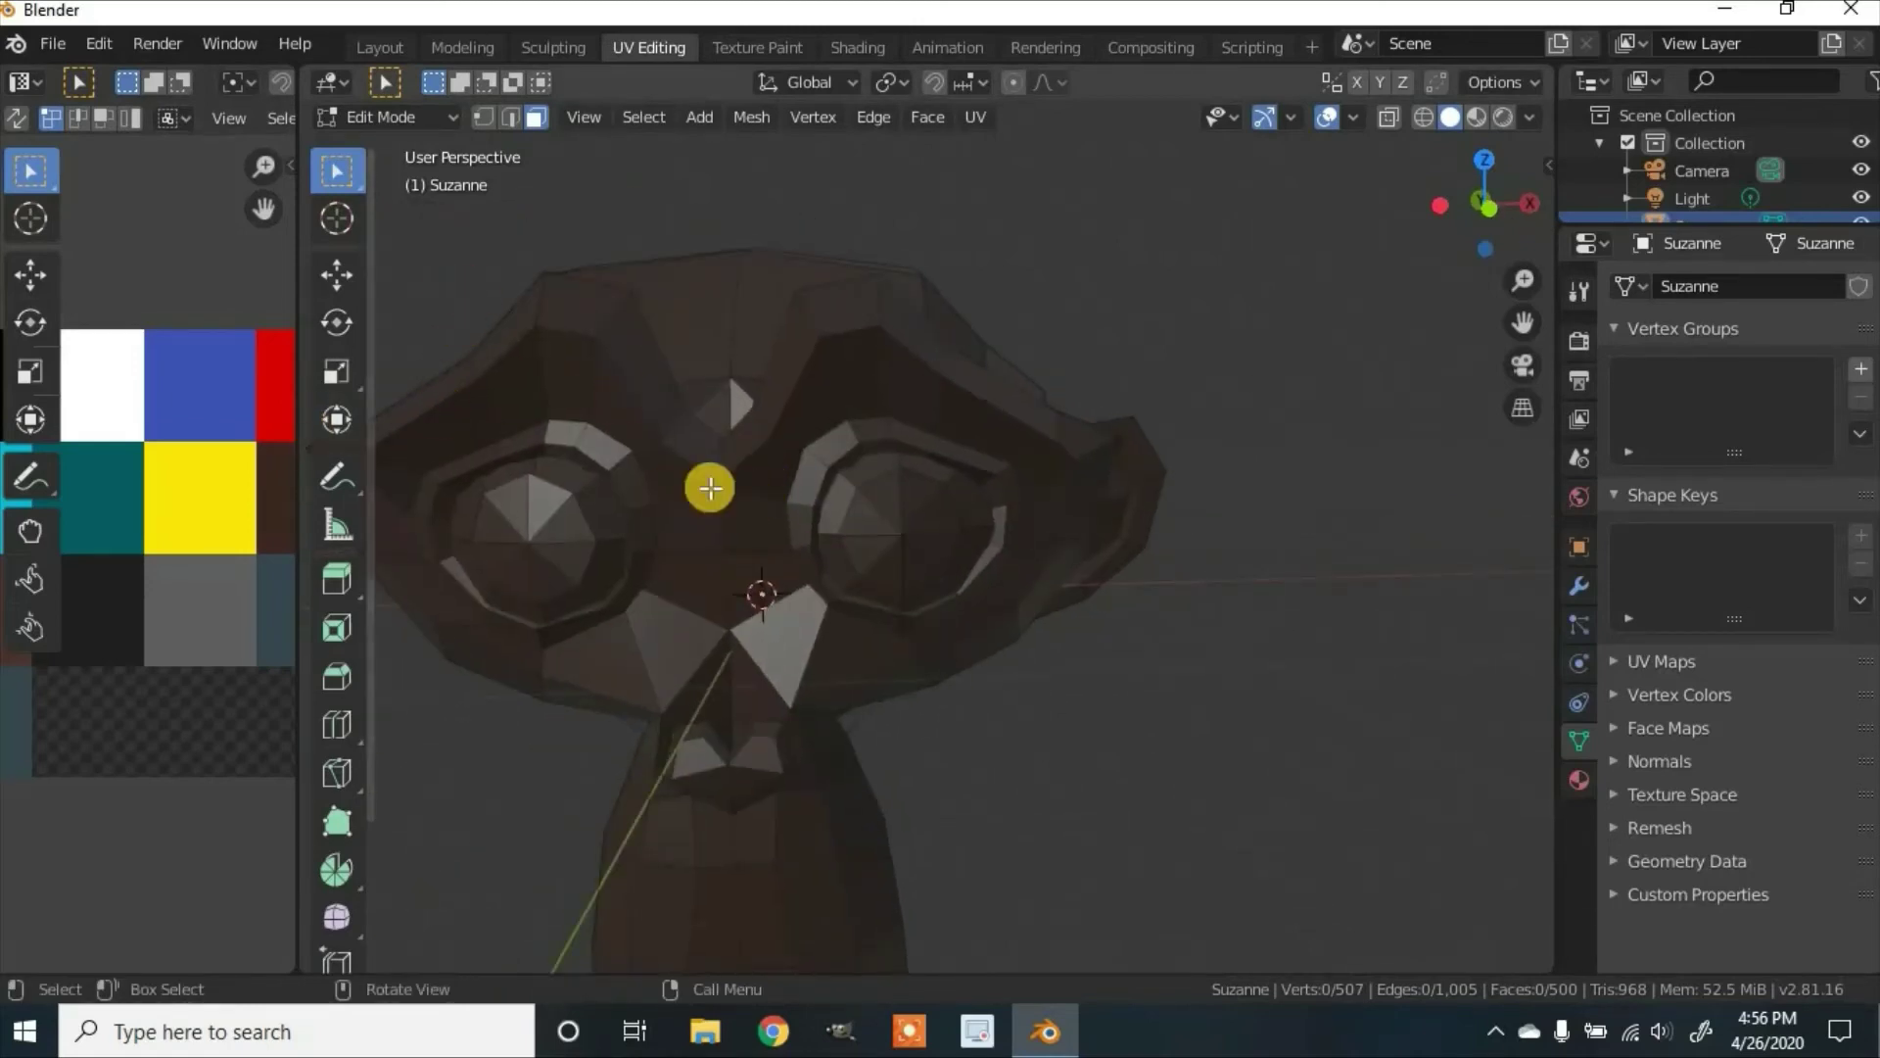
click(830, 459)
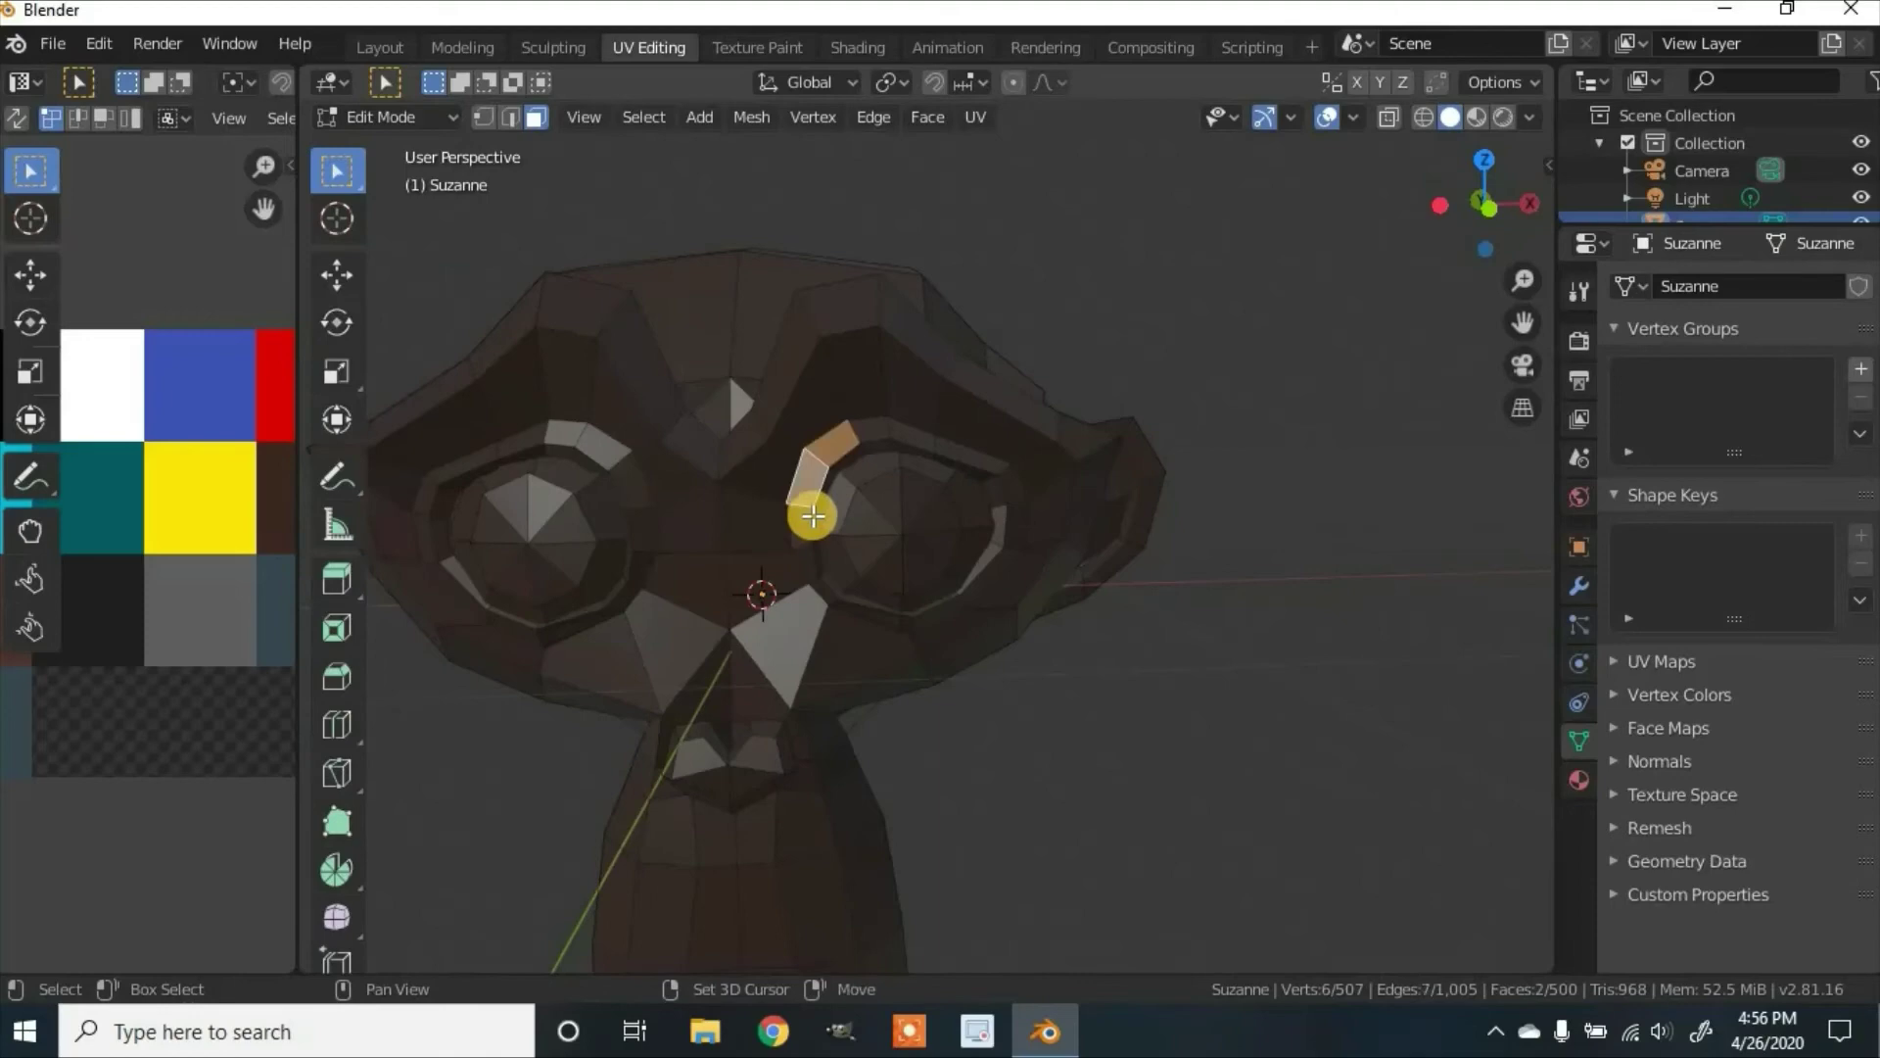
shift+click(812, 494)
click(836, 453)
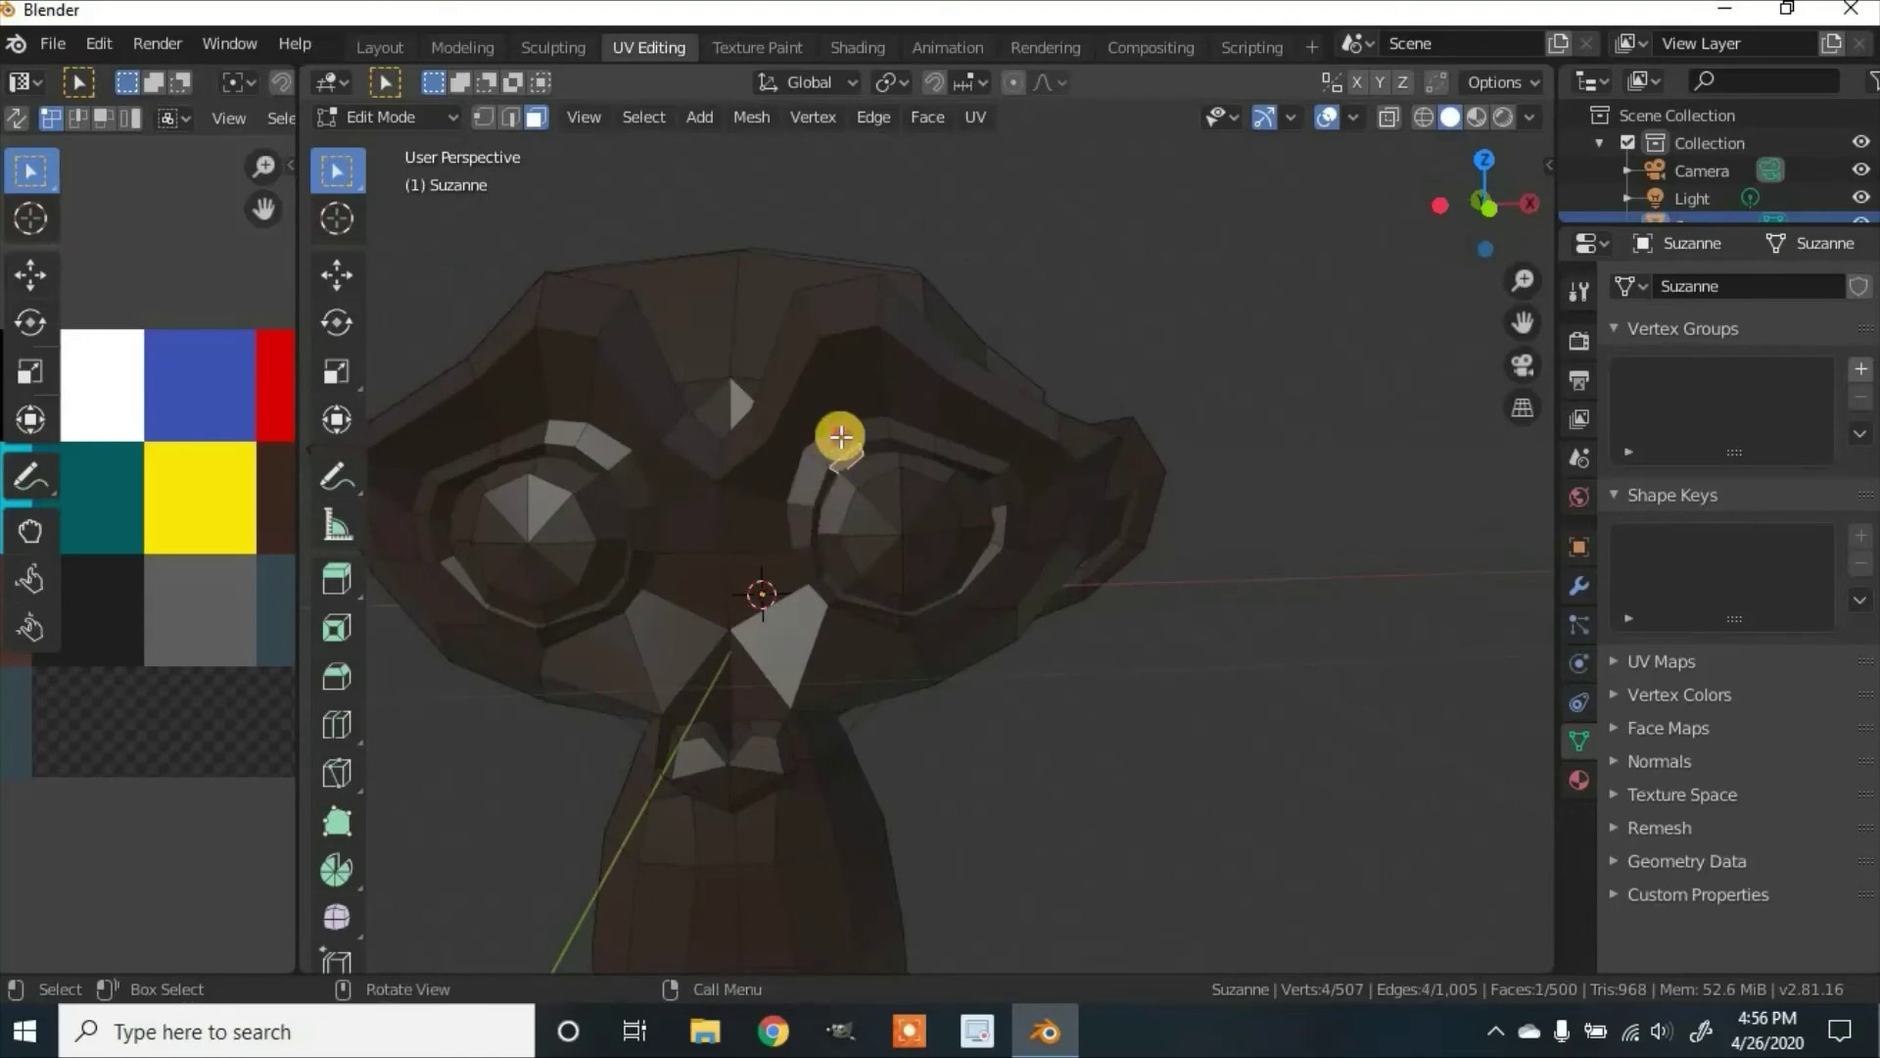
shift+click(797, 505)
shift+click(801, 536)
shift+click(807, 566)
scroll(830, 605, up, 6)
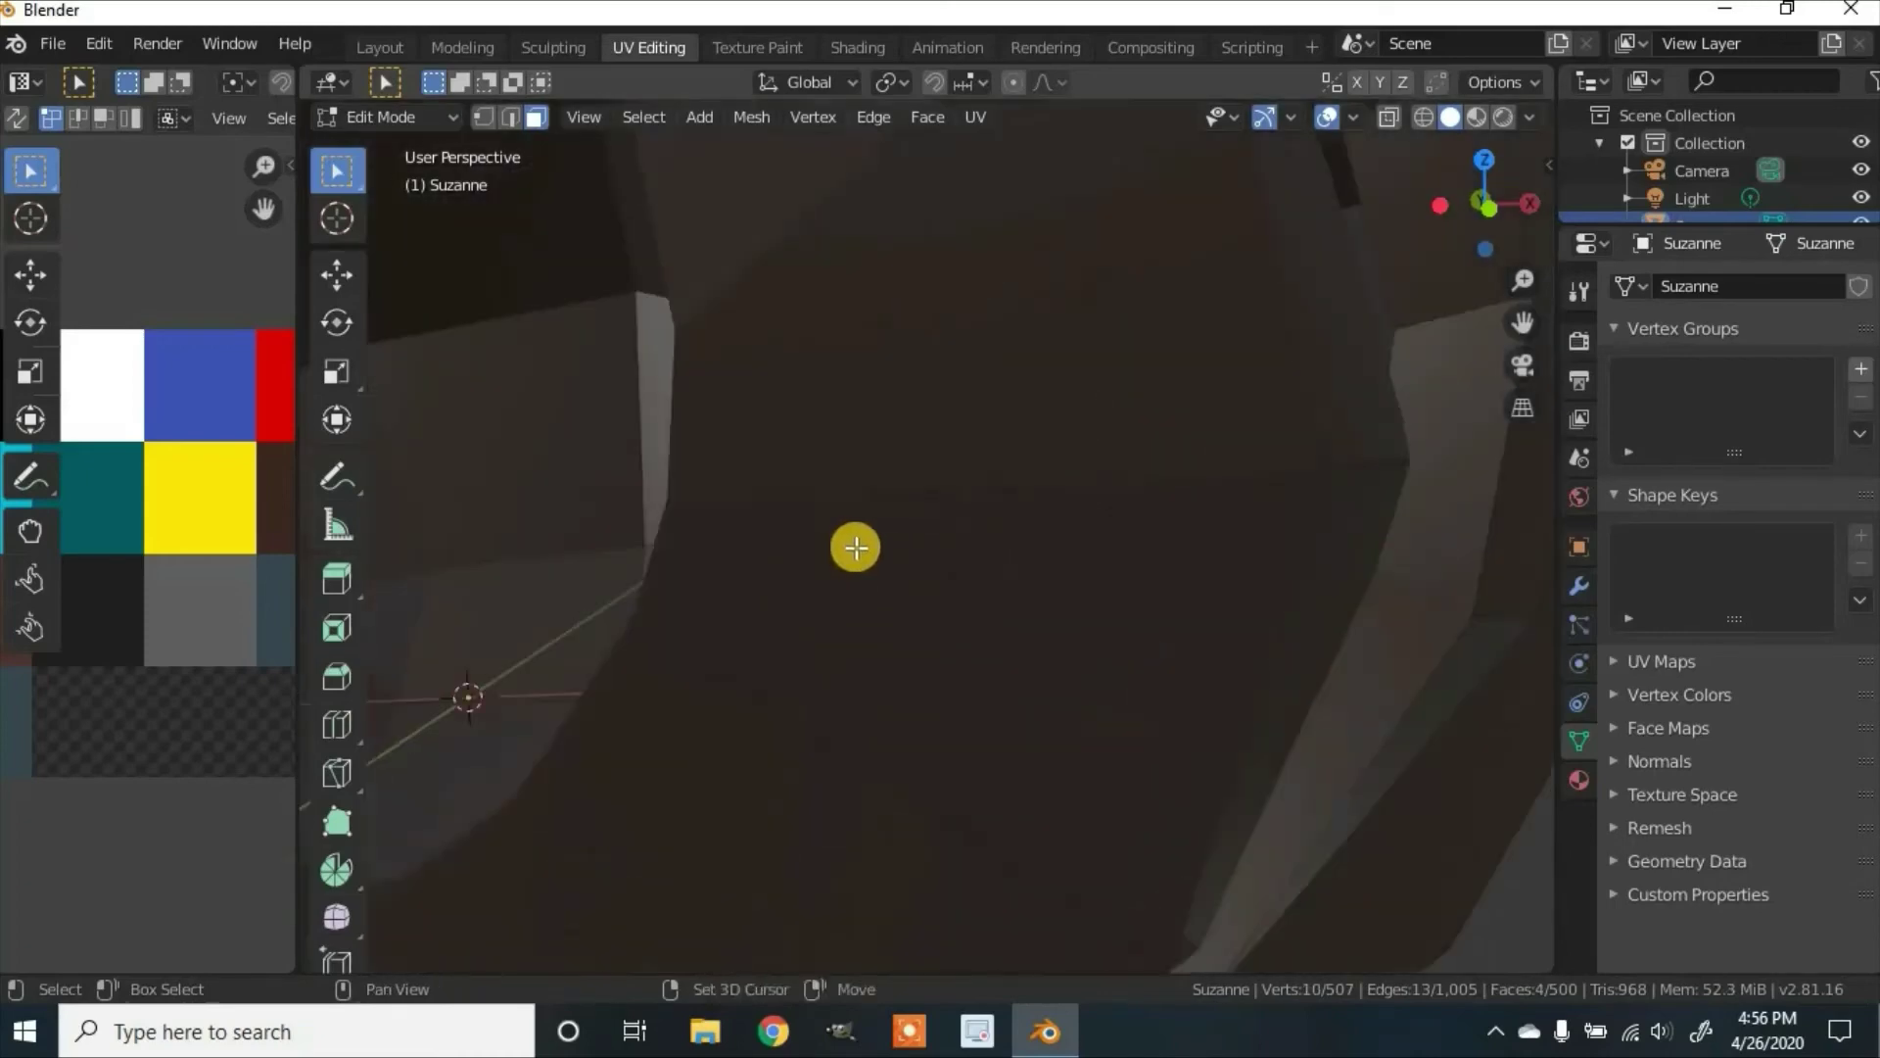
scroll(848, 549, down, 4)
shift+click(757, 635)
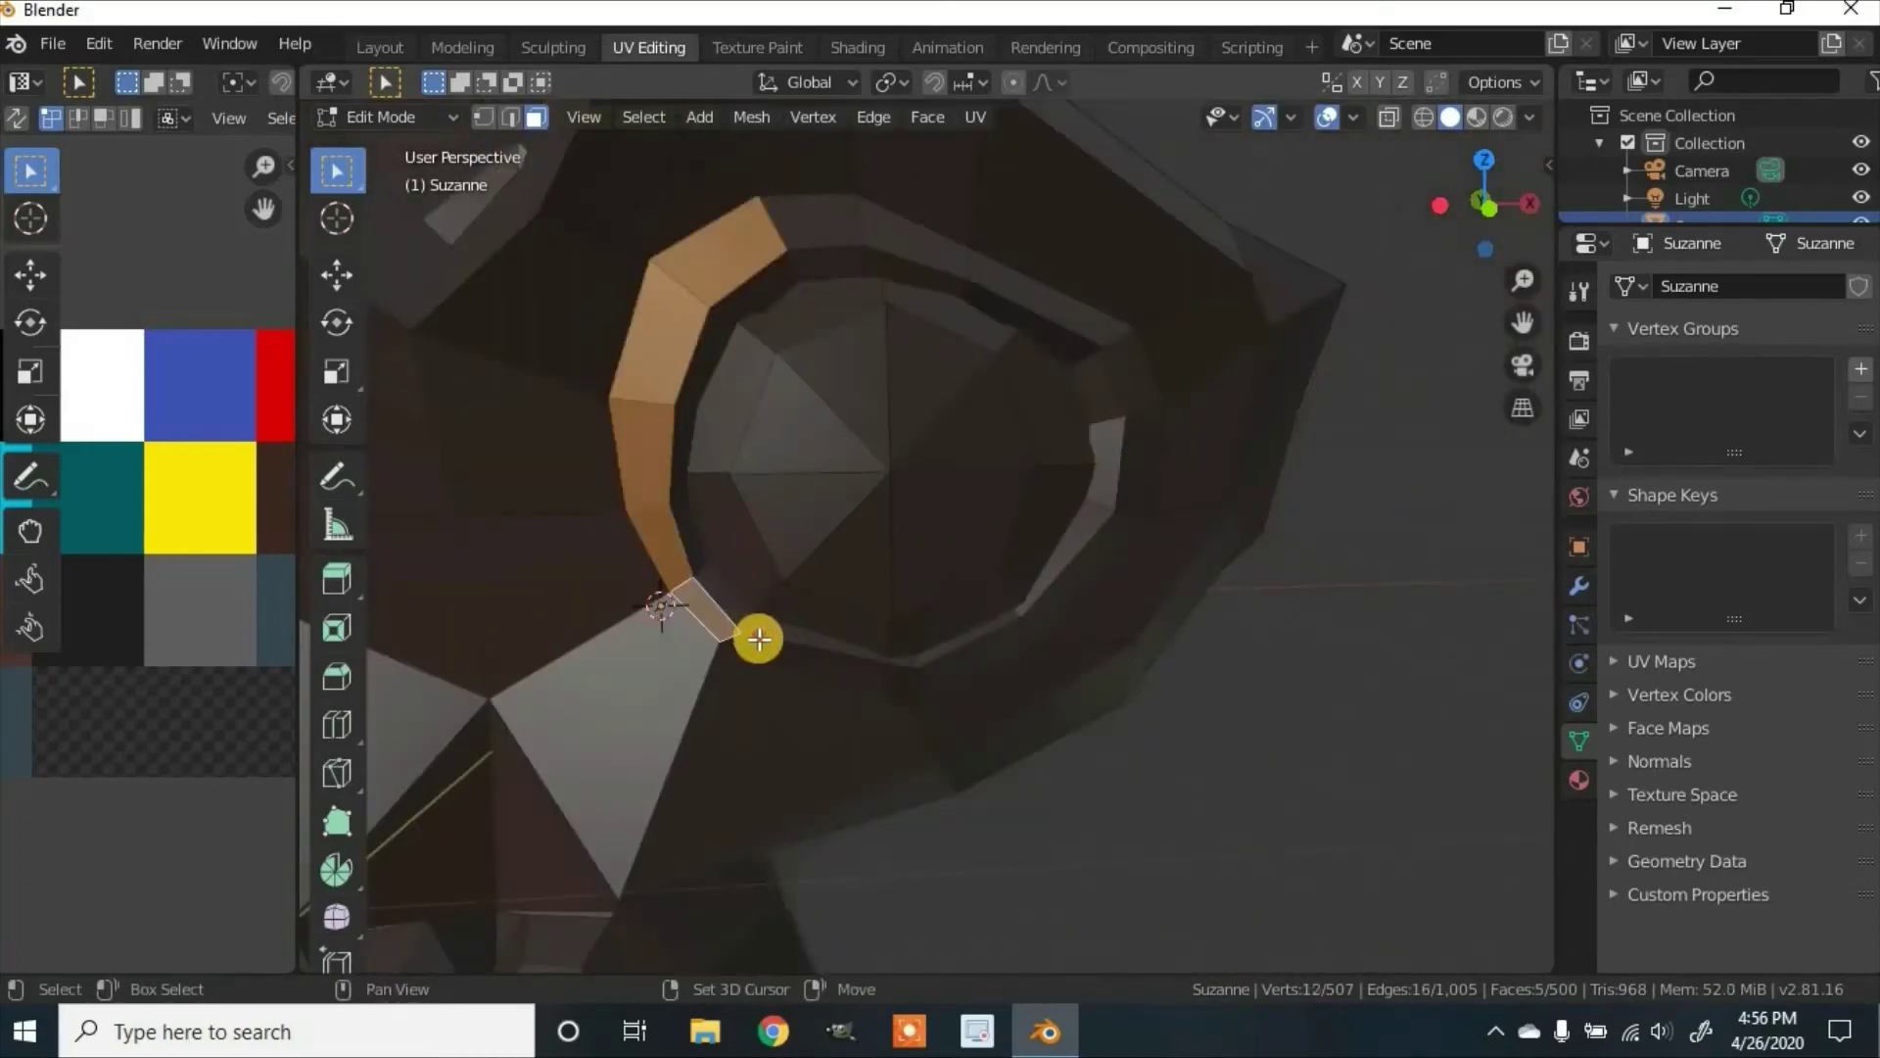
Step: Extend the selection along the eye rim's lower, outer and upper faces to complete the ring
shift+click(885, 672)
shift+click(935, 662)
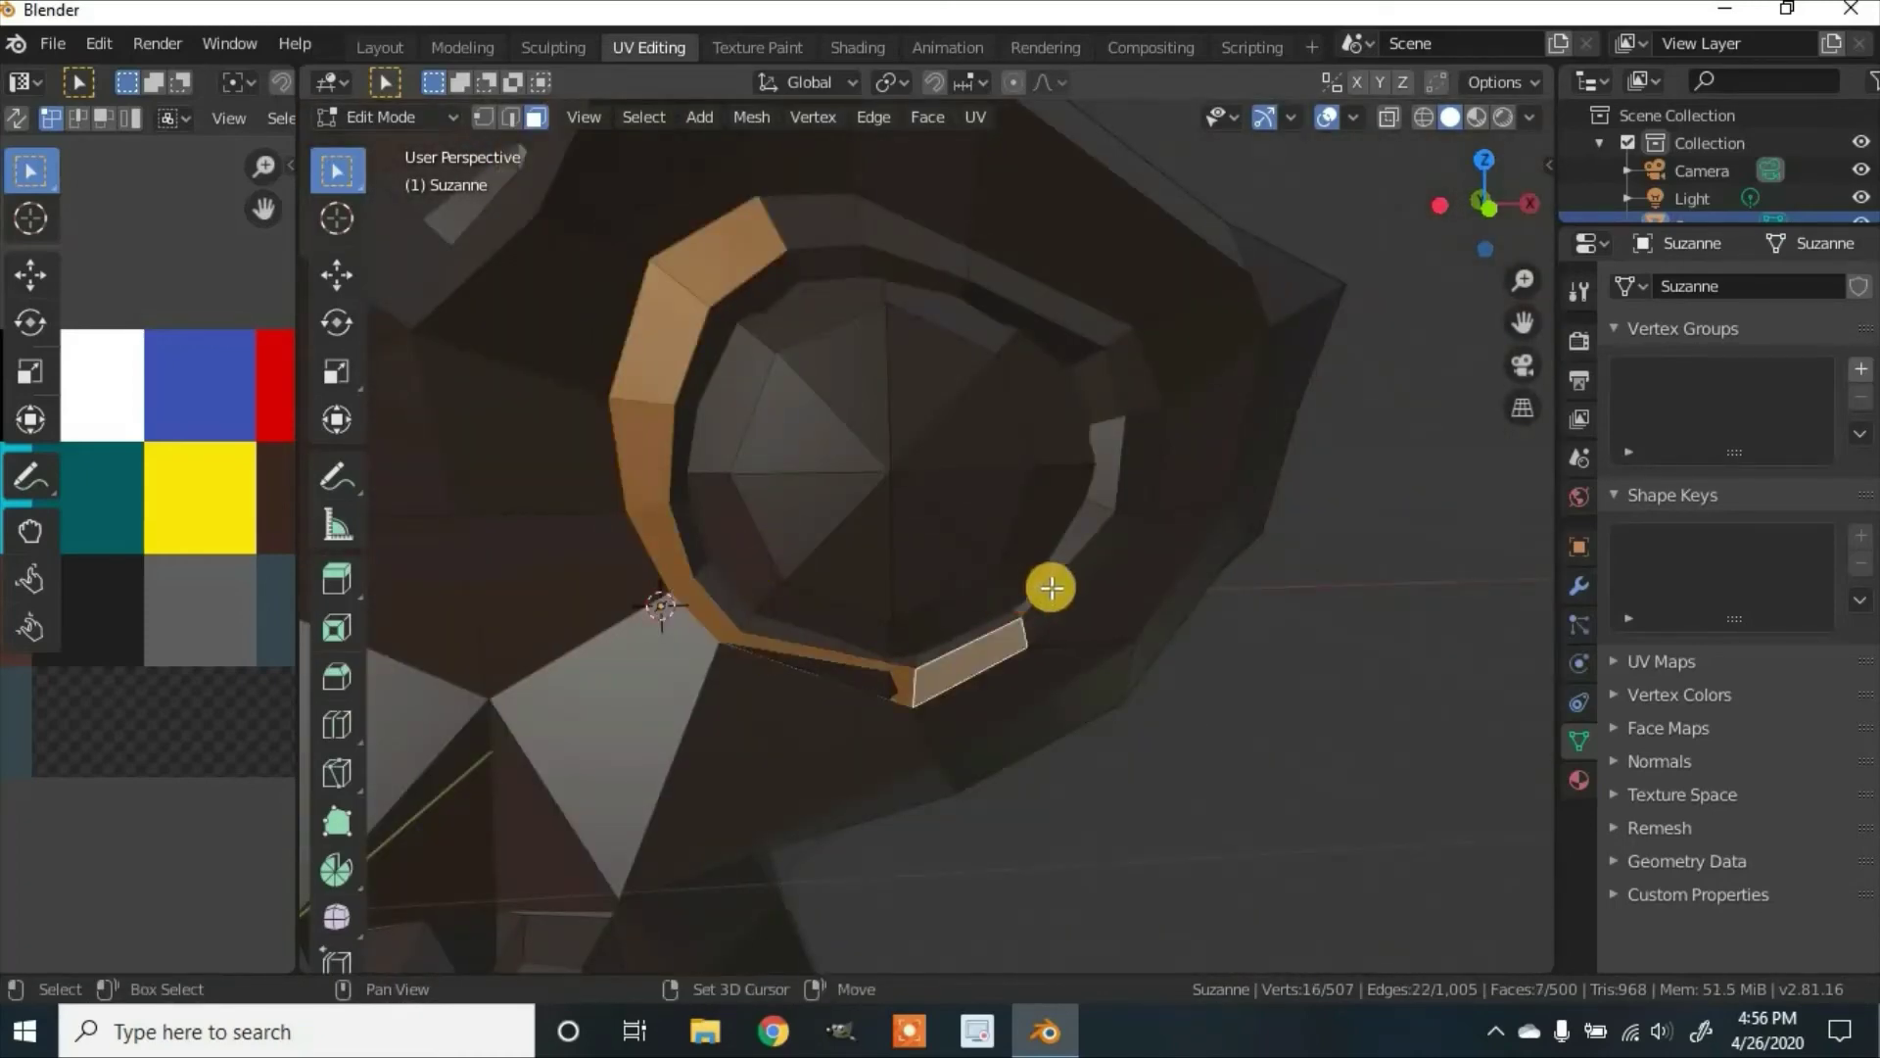
shift+click(1112, 509)
shift+click(1126, 446)
shift+click(1121, 367)
shift+click(955, 285)
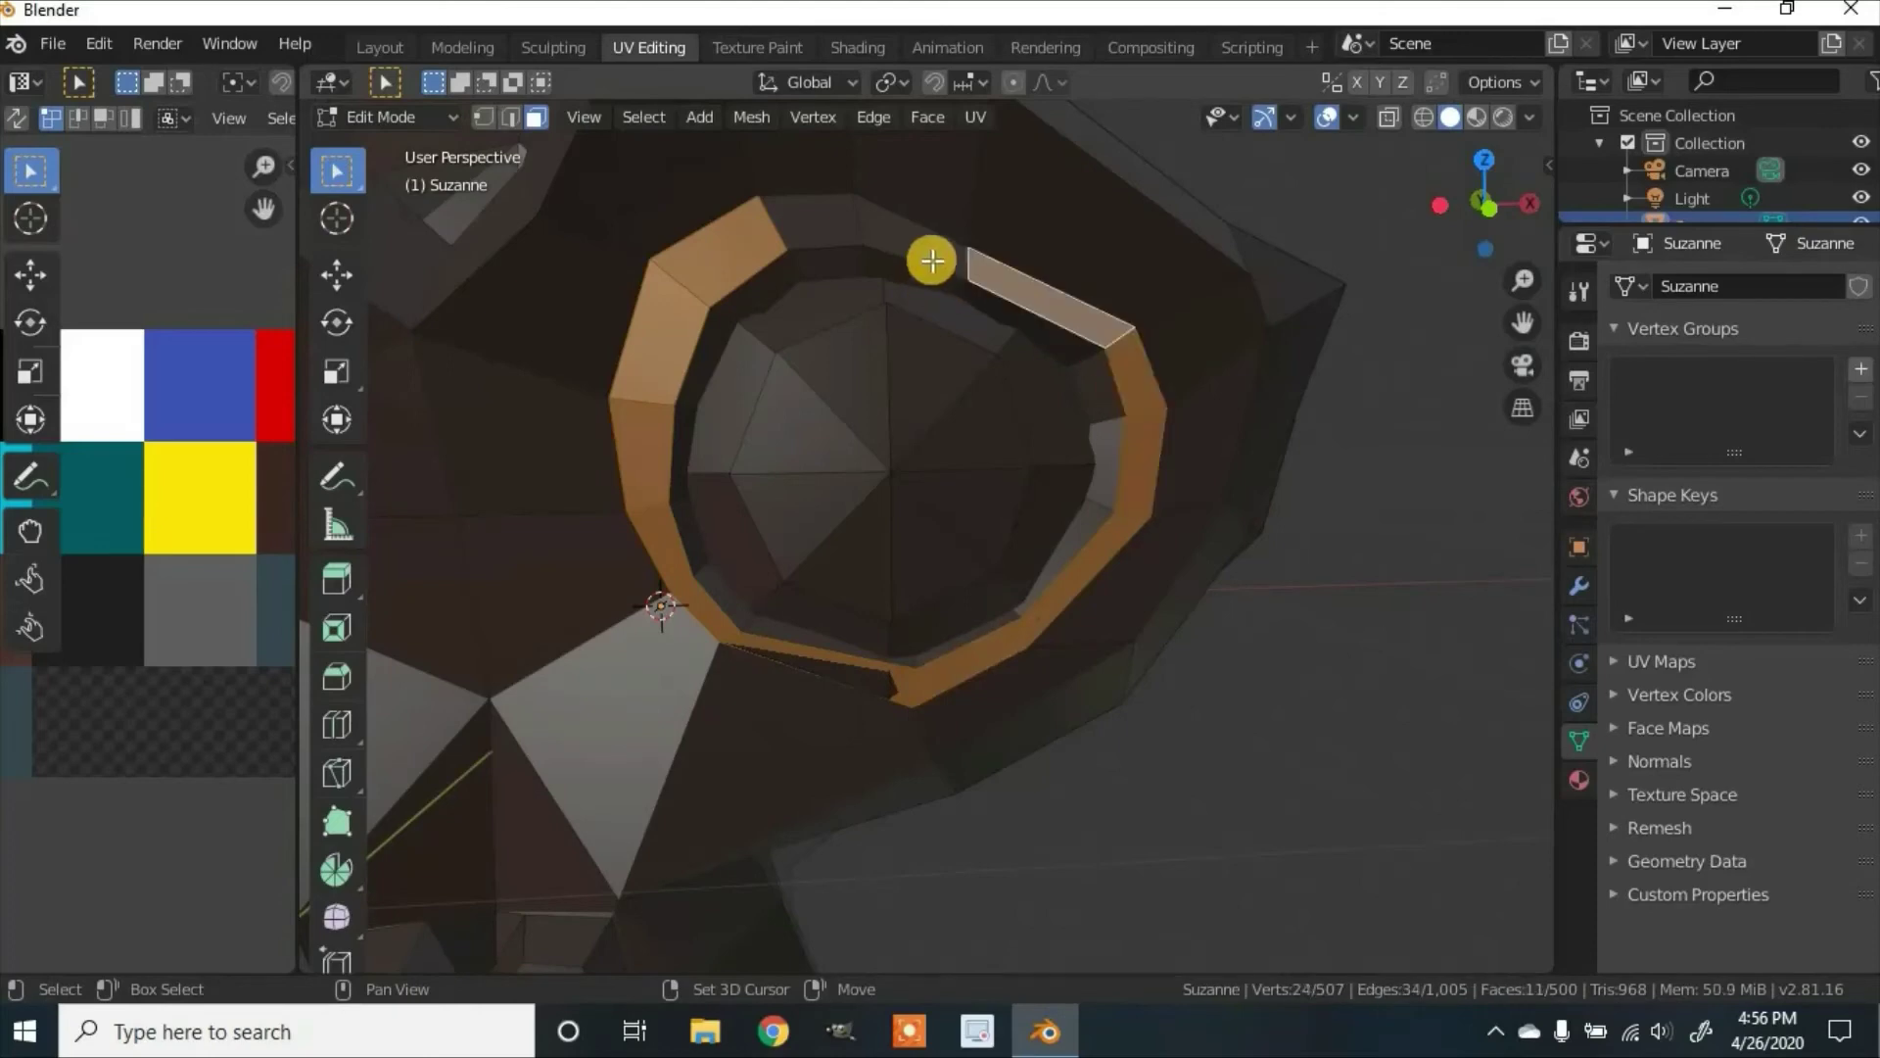
shift+click(832, 226)
Step: Enlarge the UV editor, move the eye rim's UVs onto the near-black swatch in the palette's third row, and deselect the faces
scroll(263, 538, down, 4)
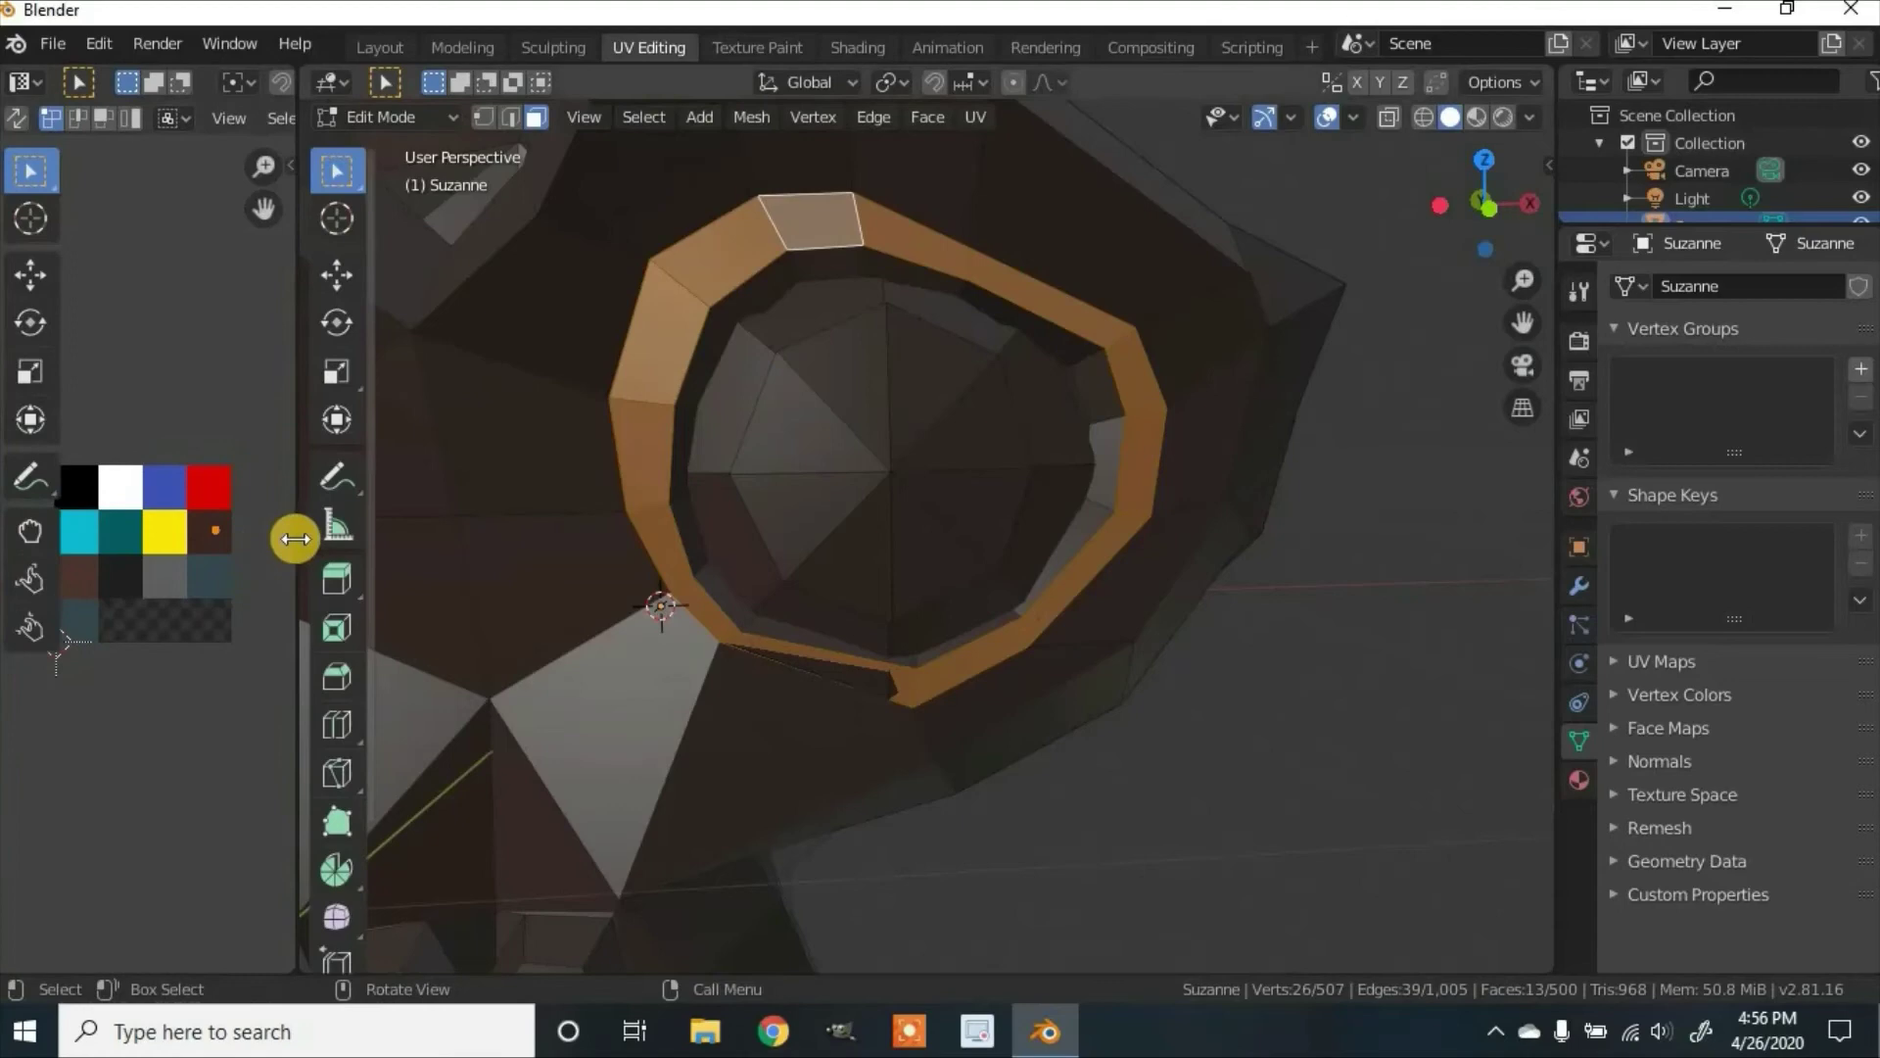
drag(297, 535, 510, 519)
scroll(343, 562, up, 2)
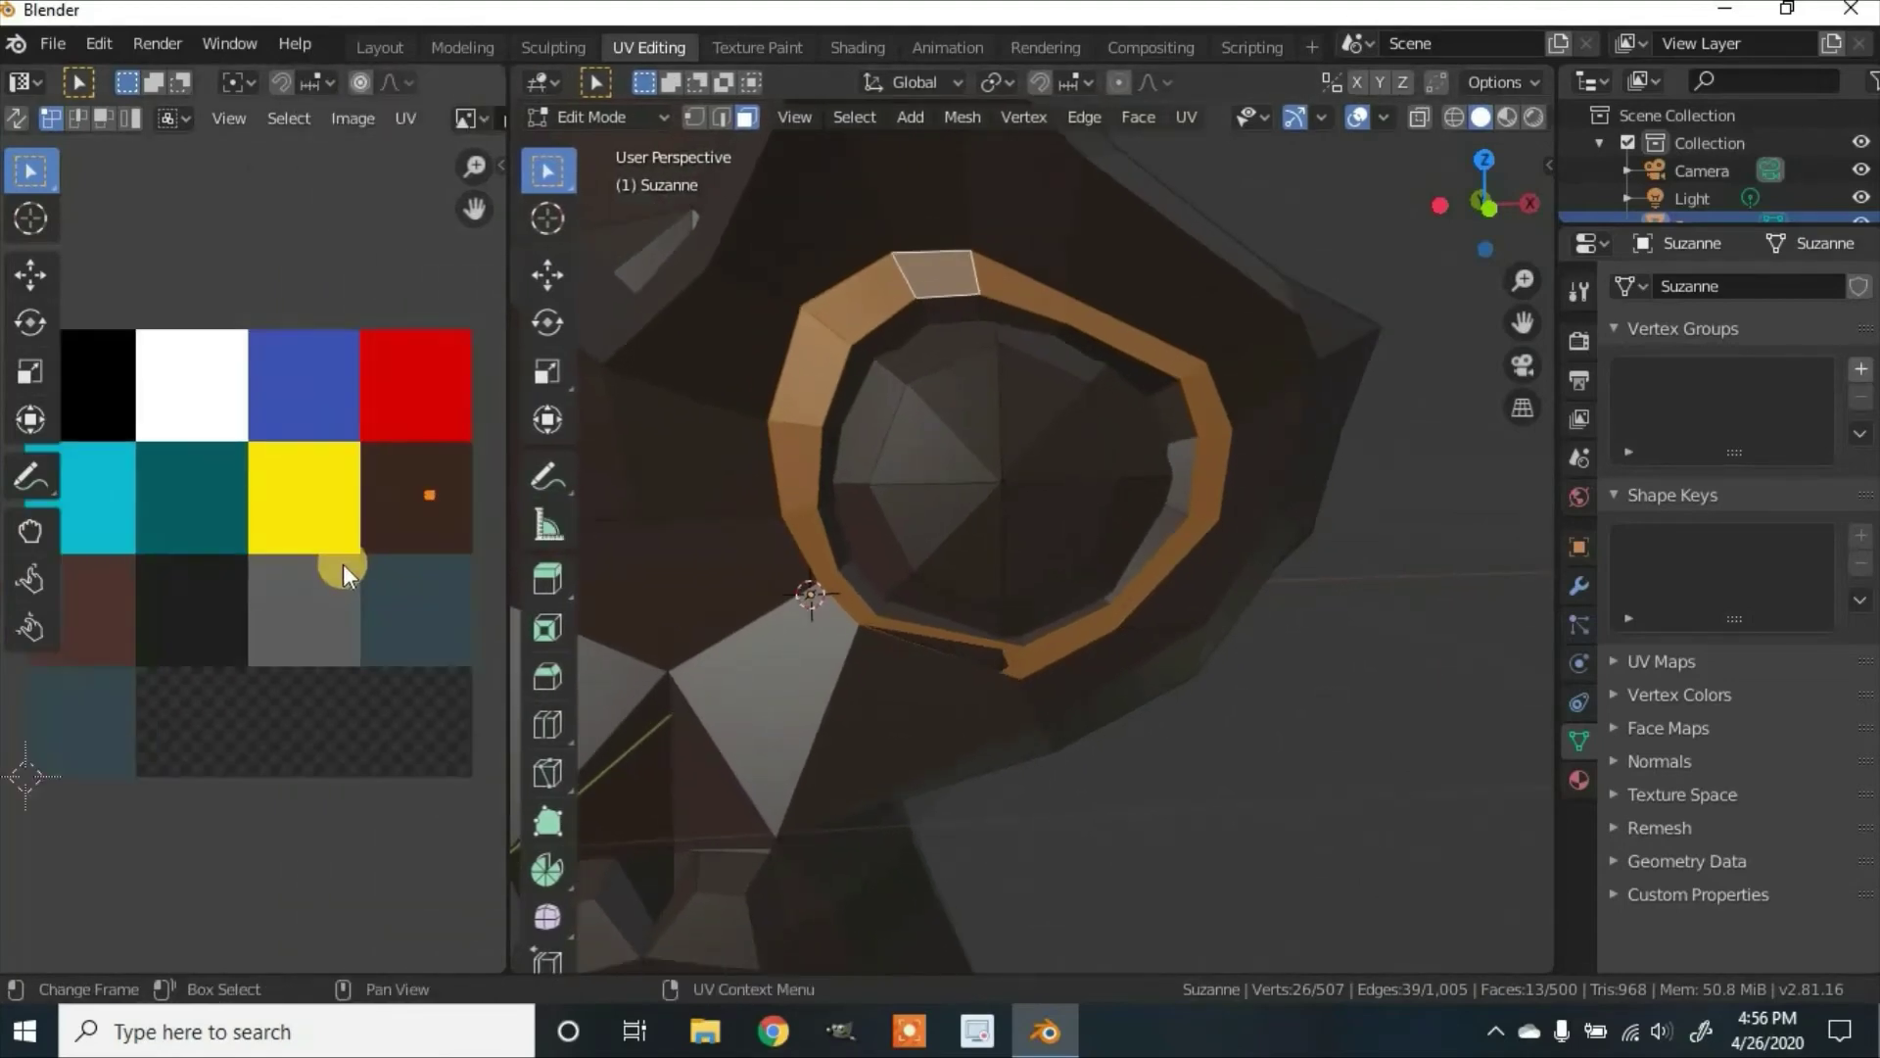
scroll(374, 548, down, 1)
key(g)
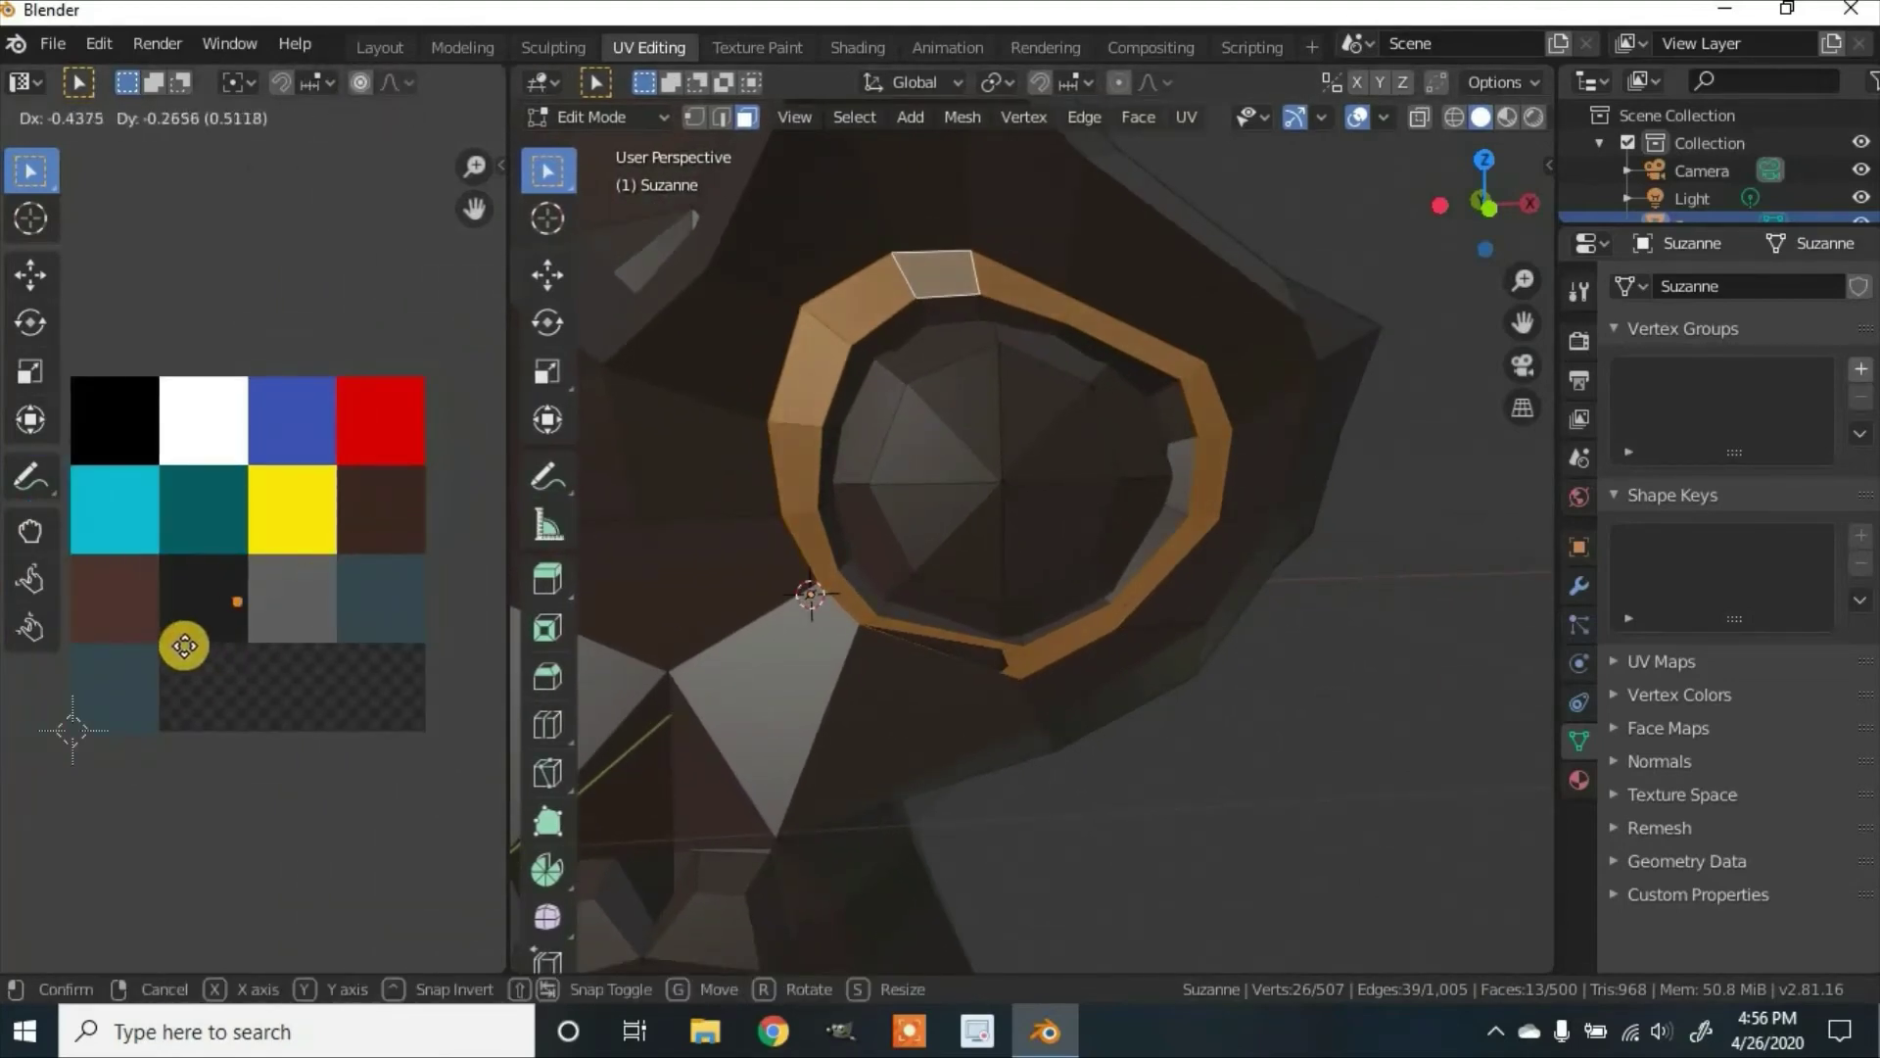
click(178, 647)
click(1399, 770)
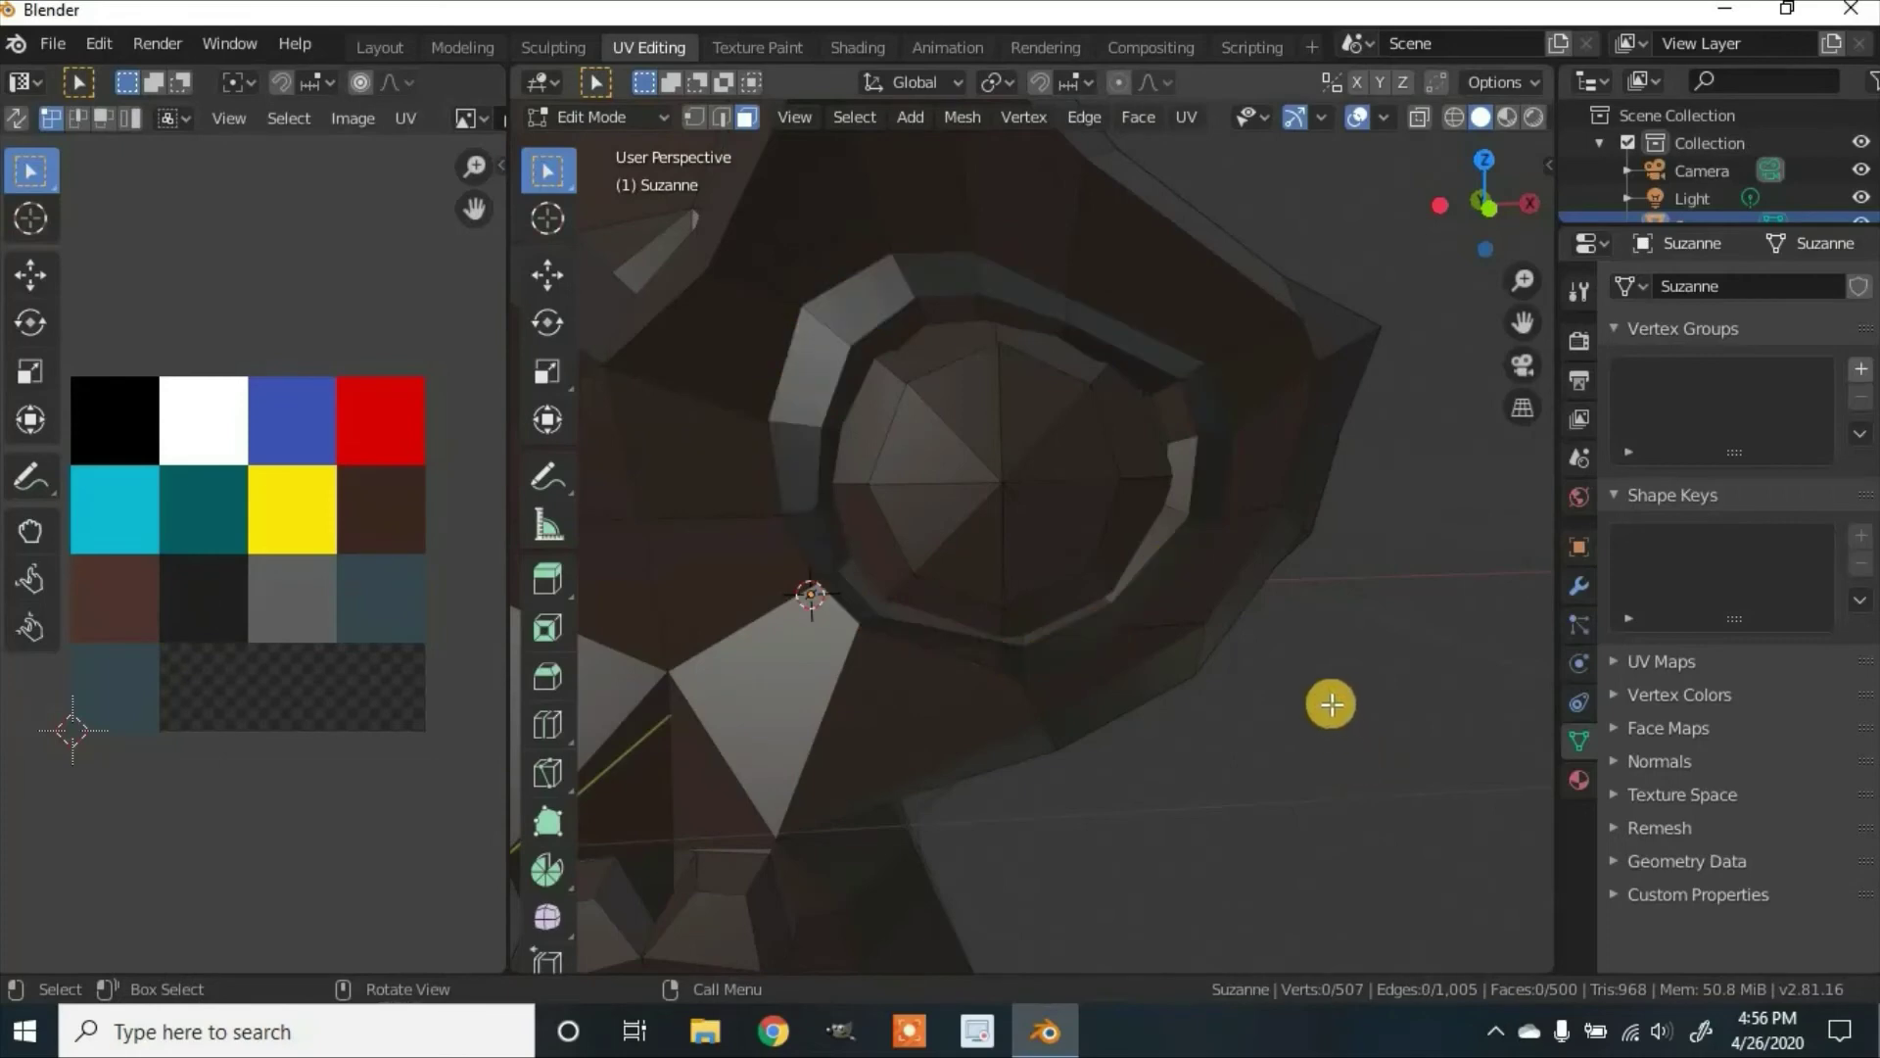
Step: Select the eight faces forming the outer ring of the monkey's +X eyeball, inside the dark rim
middle_drag(1267, 680, 1215, 697)
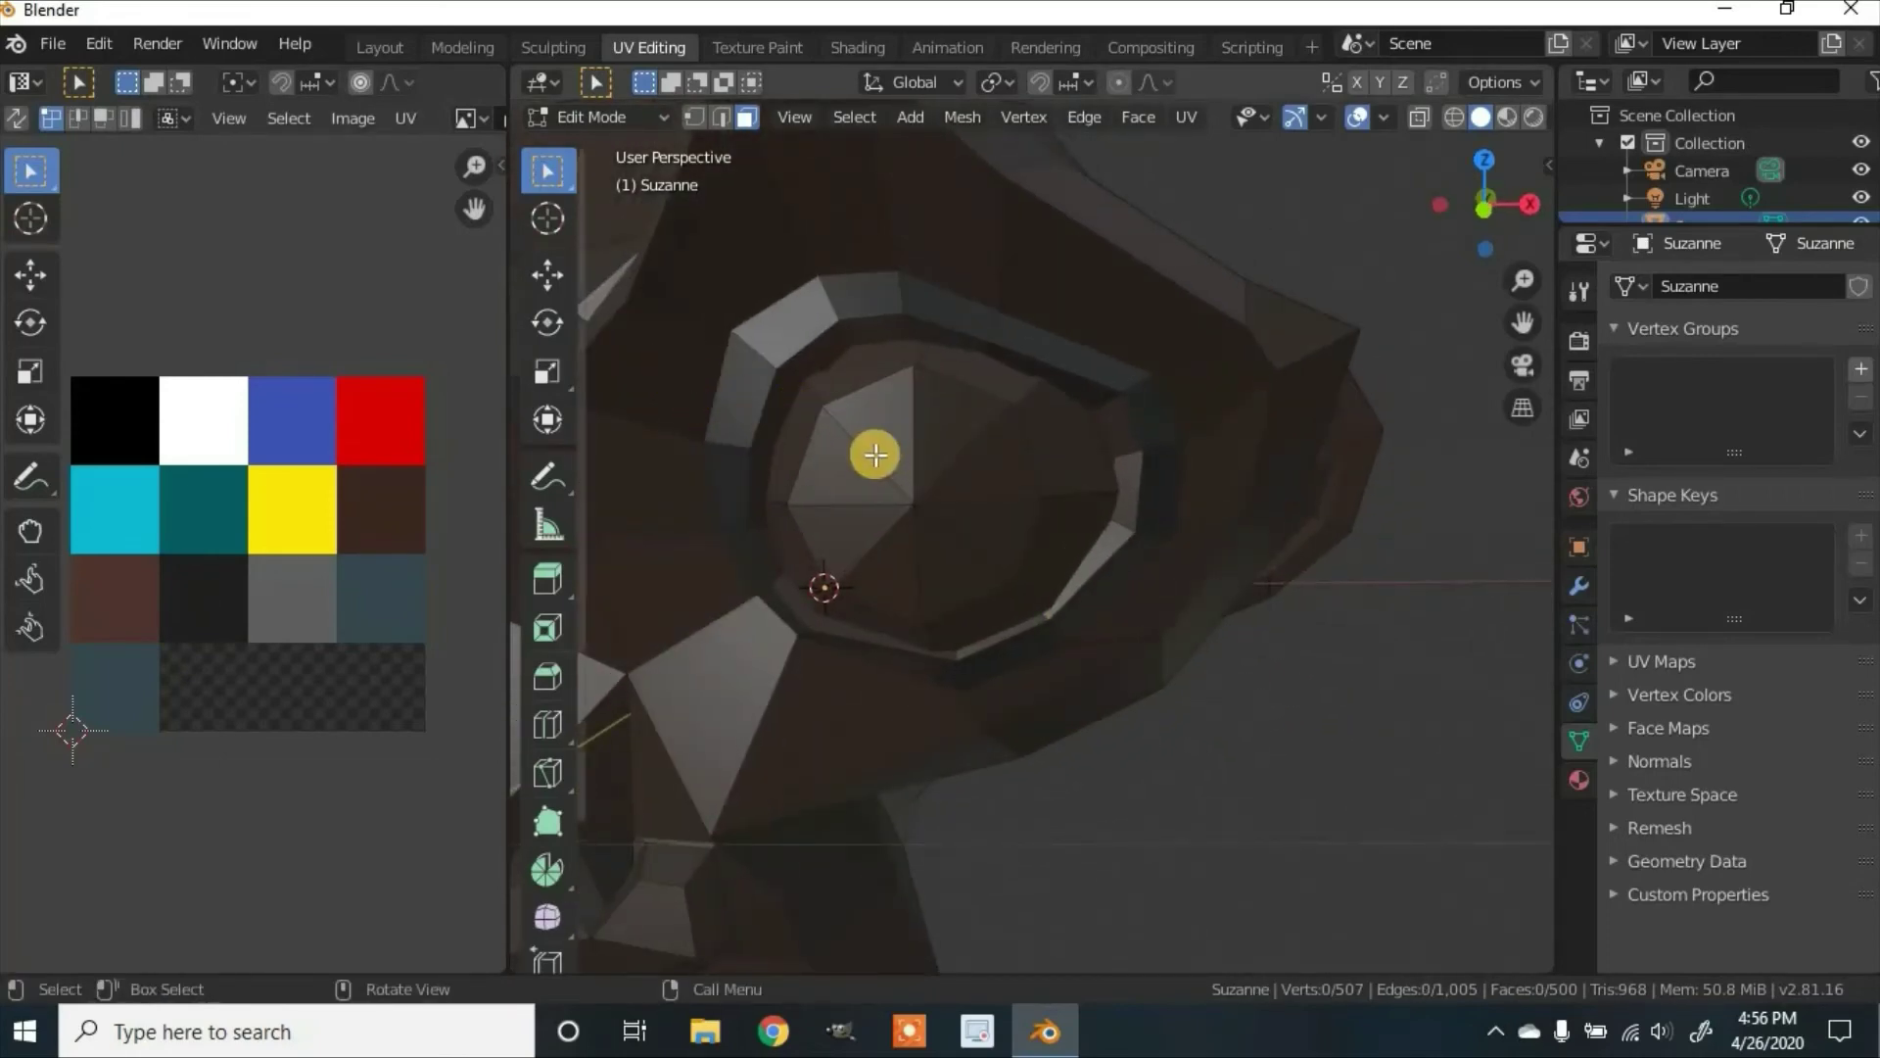
click(839, 420)
shift+click(789, 479)
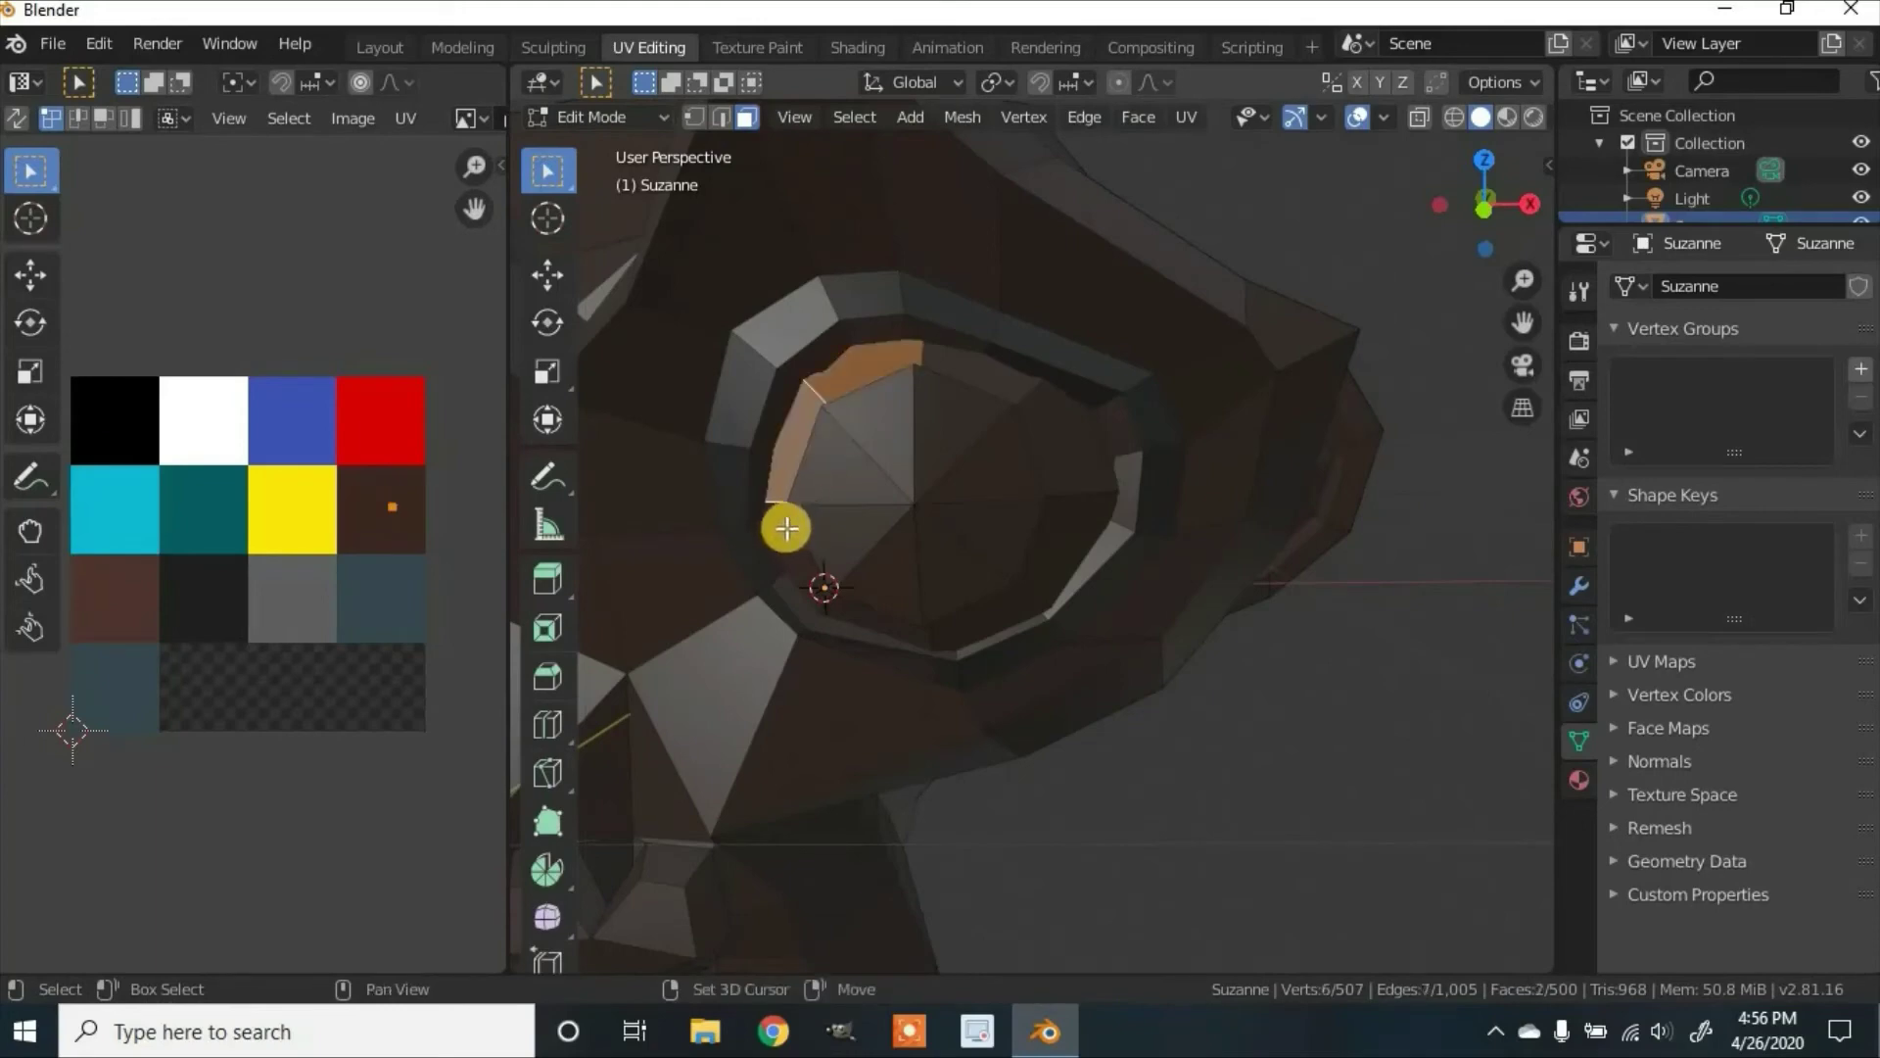
shift+click(784, 528)
shift+click(912, 627)
shift+click(1009, 612)
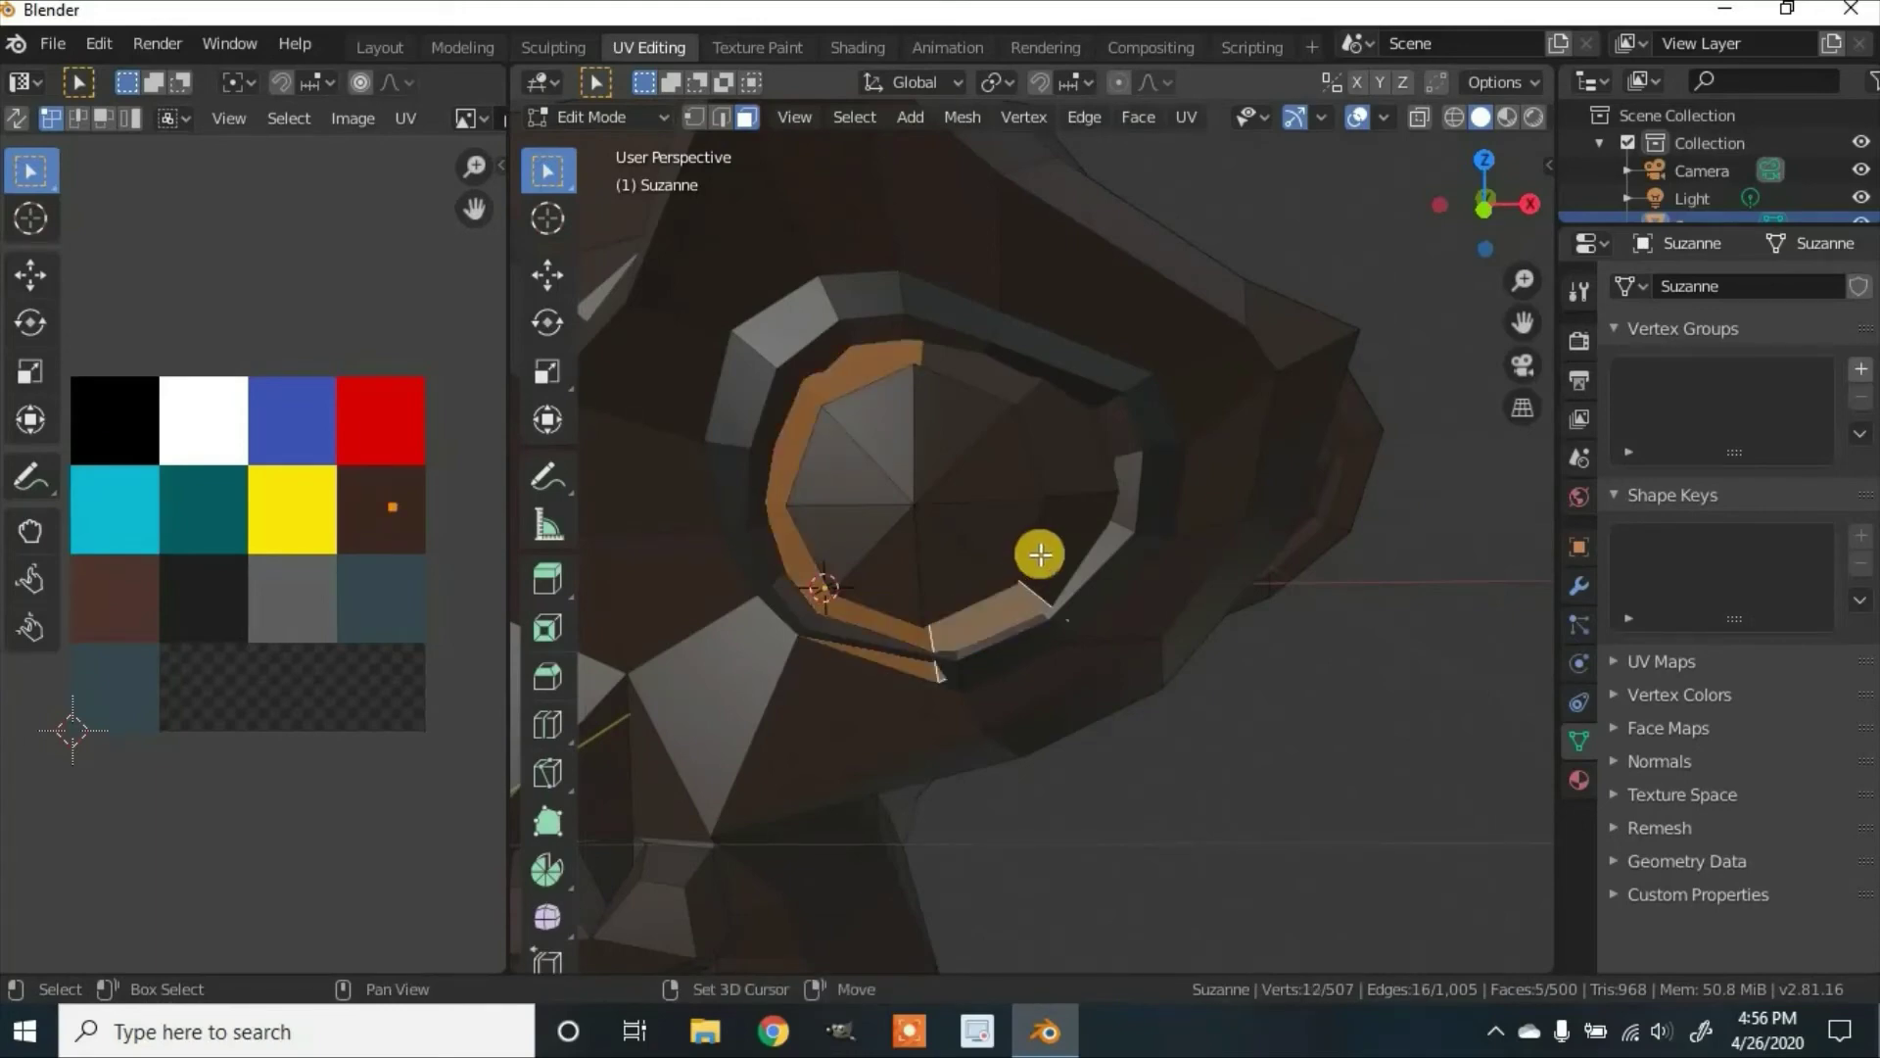
shift+click(1053, 524)
shift+click(1058, 461)
click(945, 422)
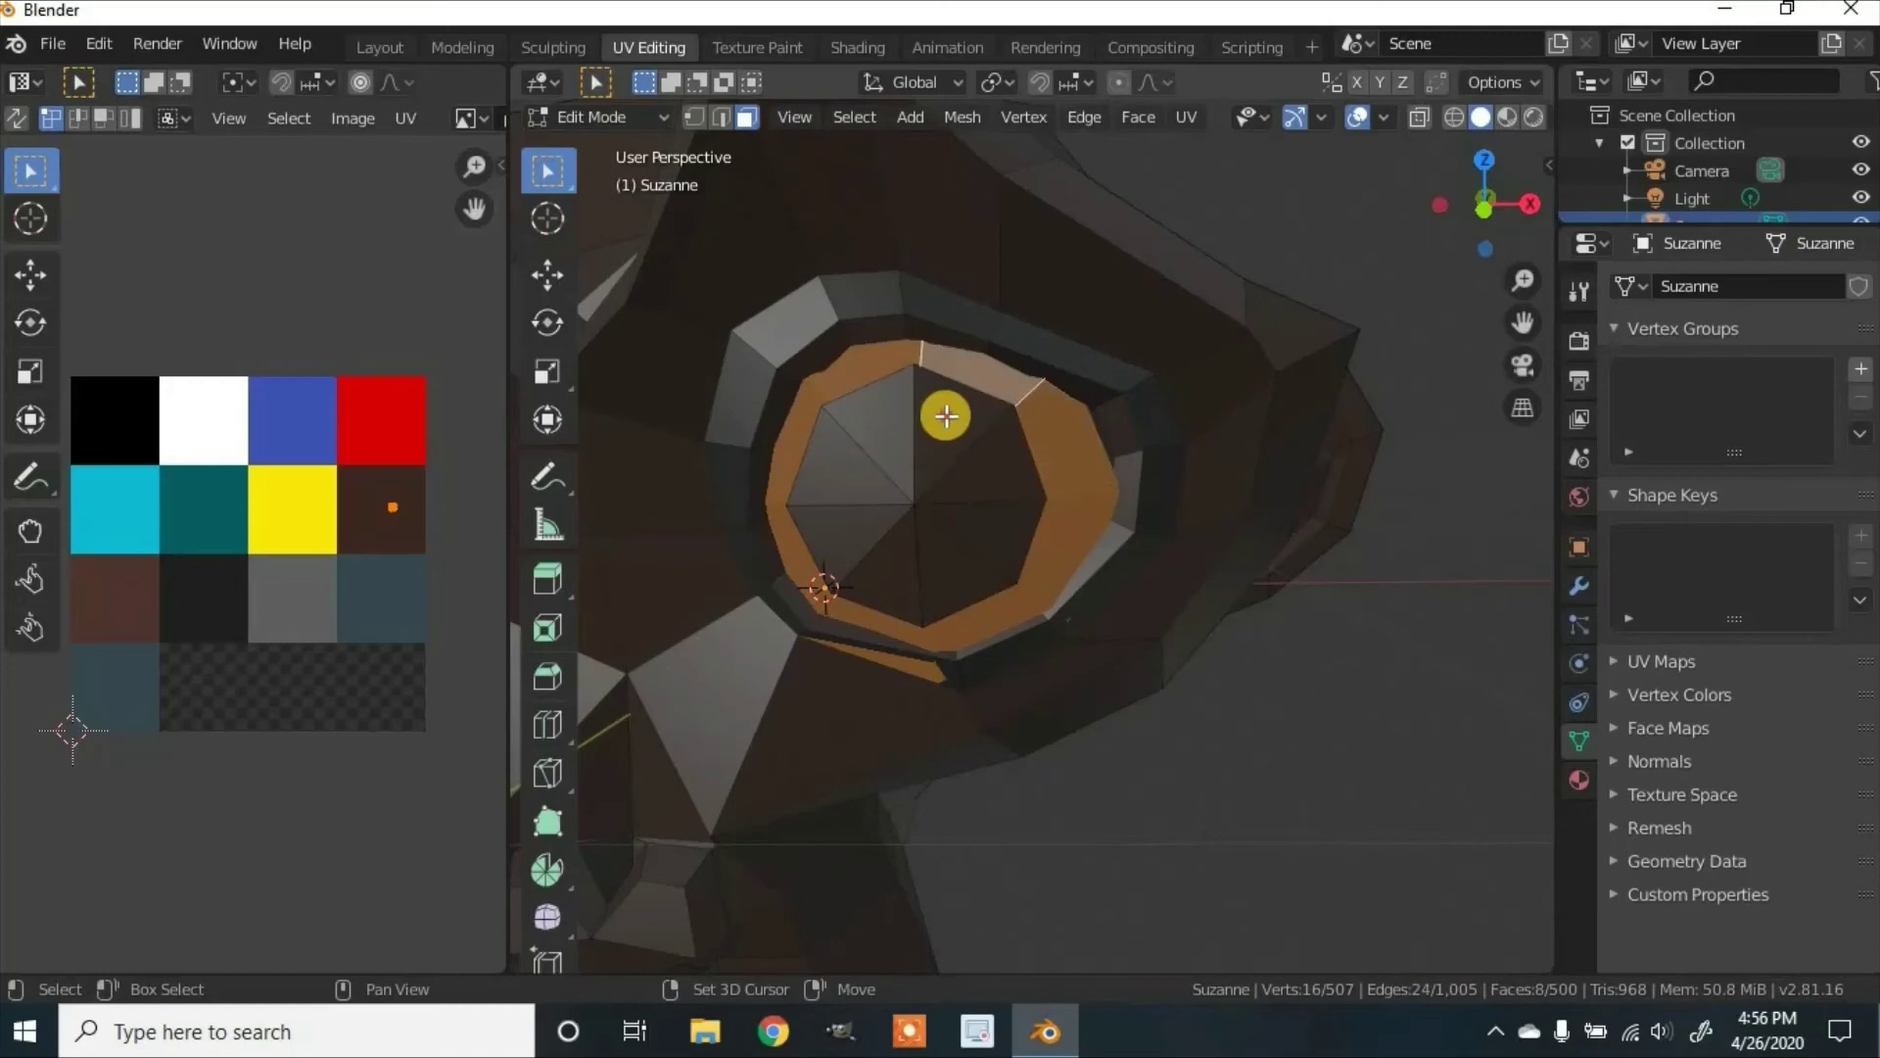
Step: Add the eight central triangles of the +X eyeball to the selection
shift+click(946, 416)
shift+click(867, 436)
shift+click(840, 470)
shift+click(852, 550)
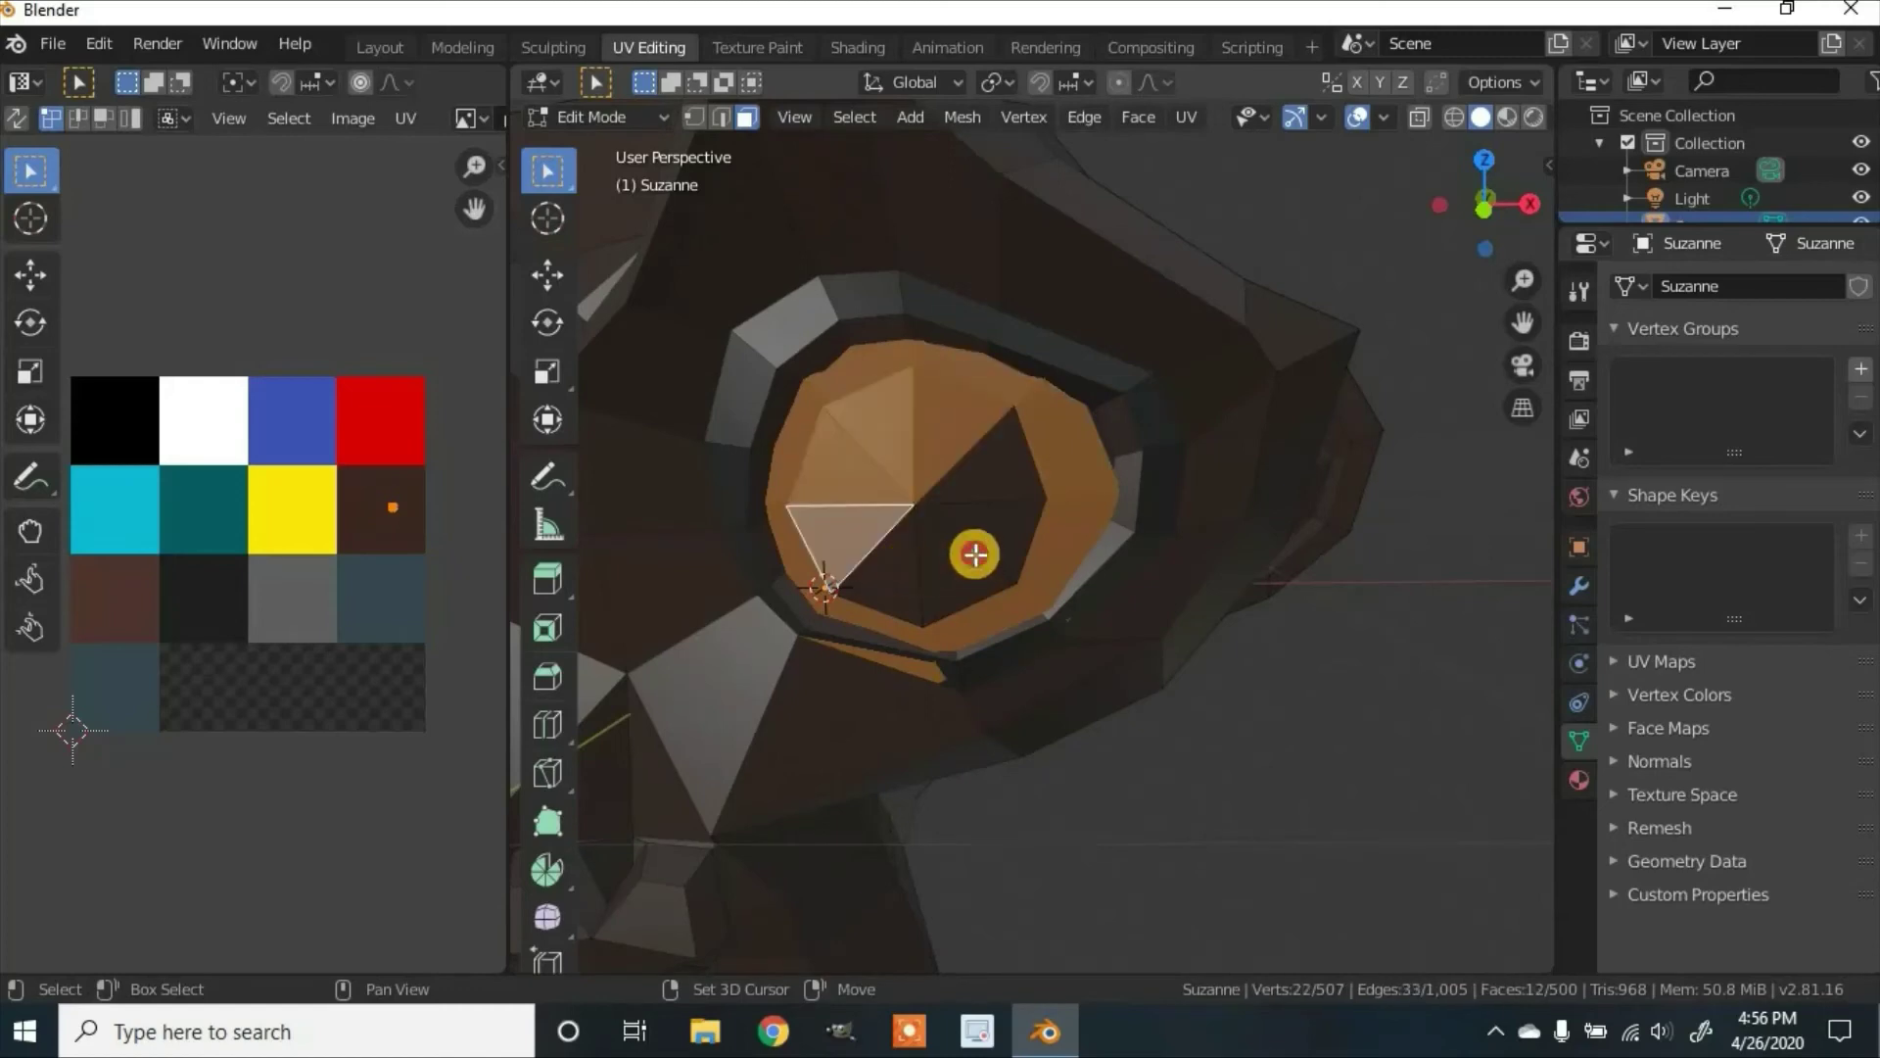
shift+click(975, 555)
shift+click(984, 538)
shift+click(975, 484)
shift+click(903, 568)
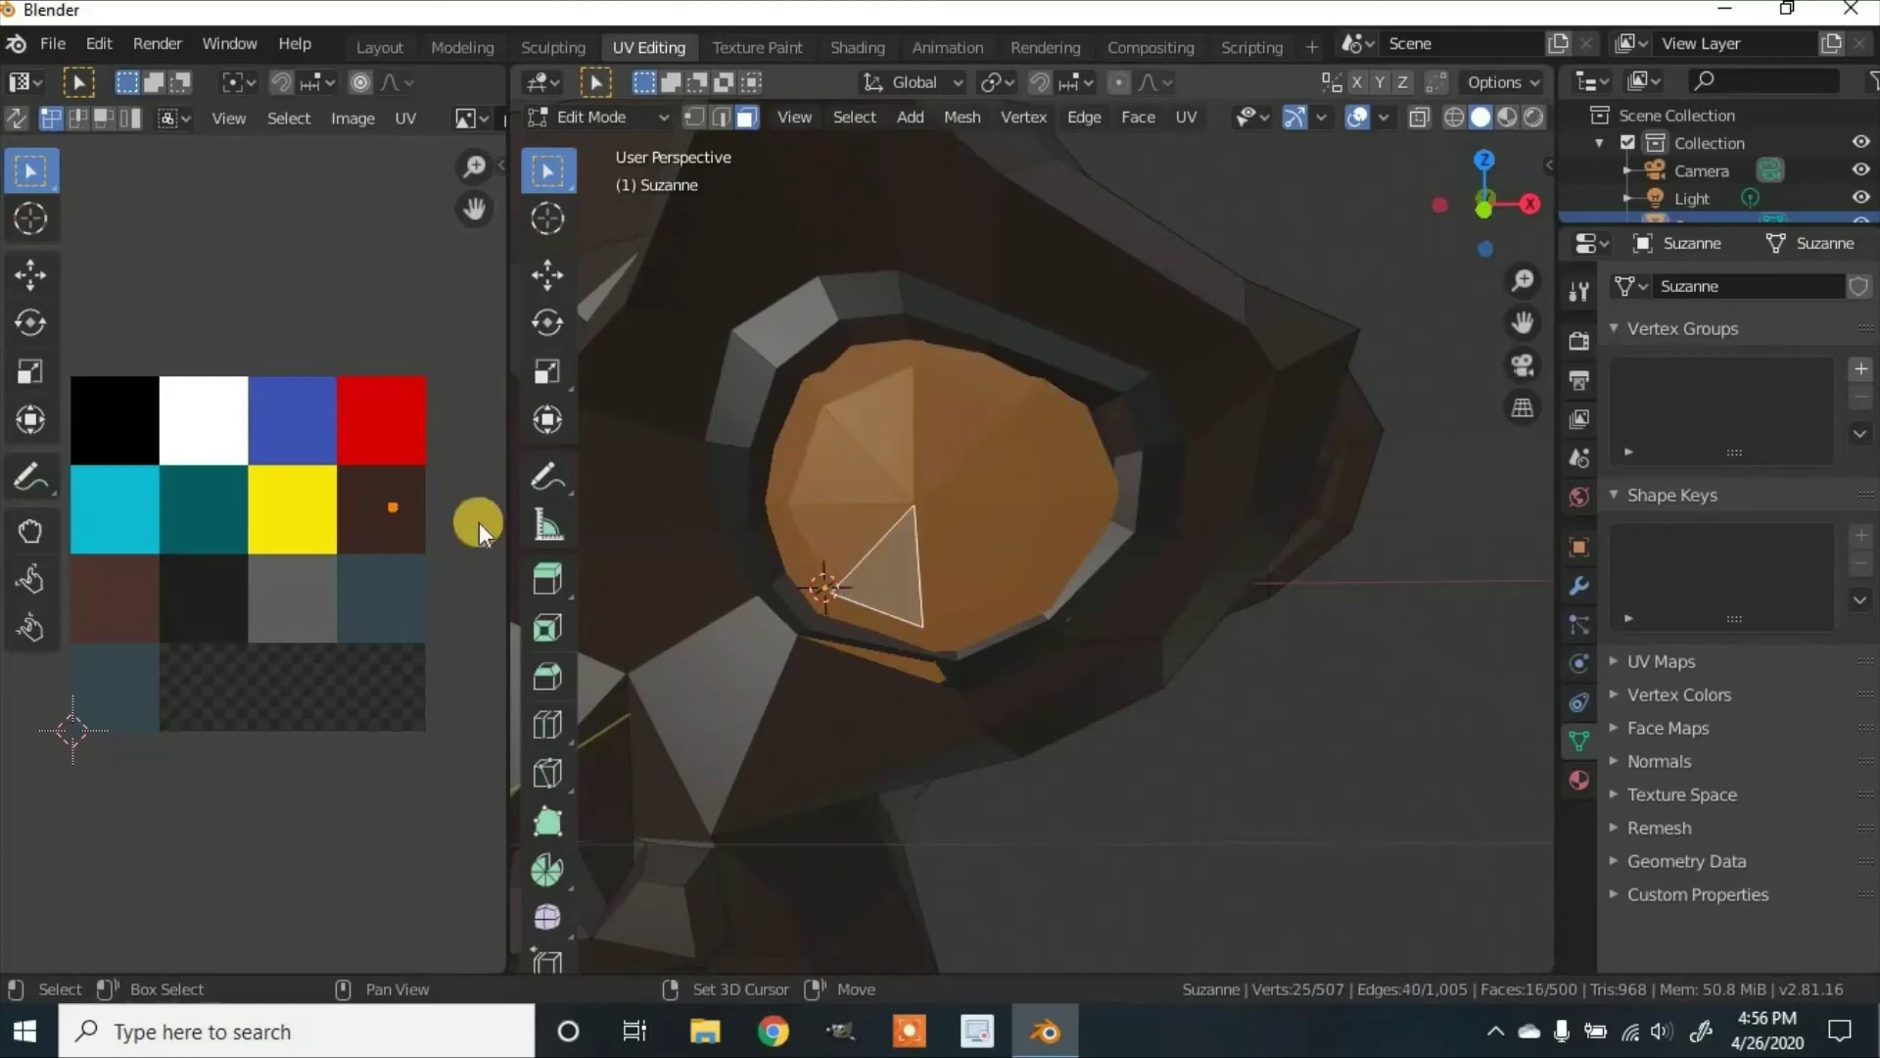
Step: Move the +X eyeball's UVs onto the white swatch and deselect the faces
key(g)
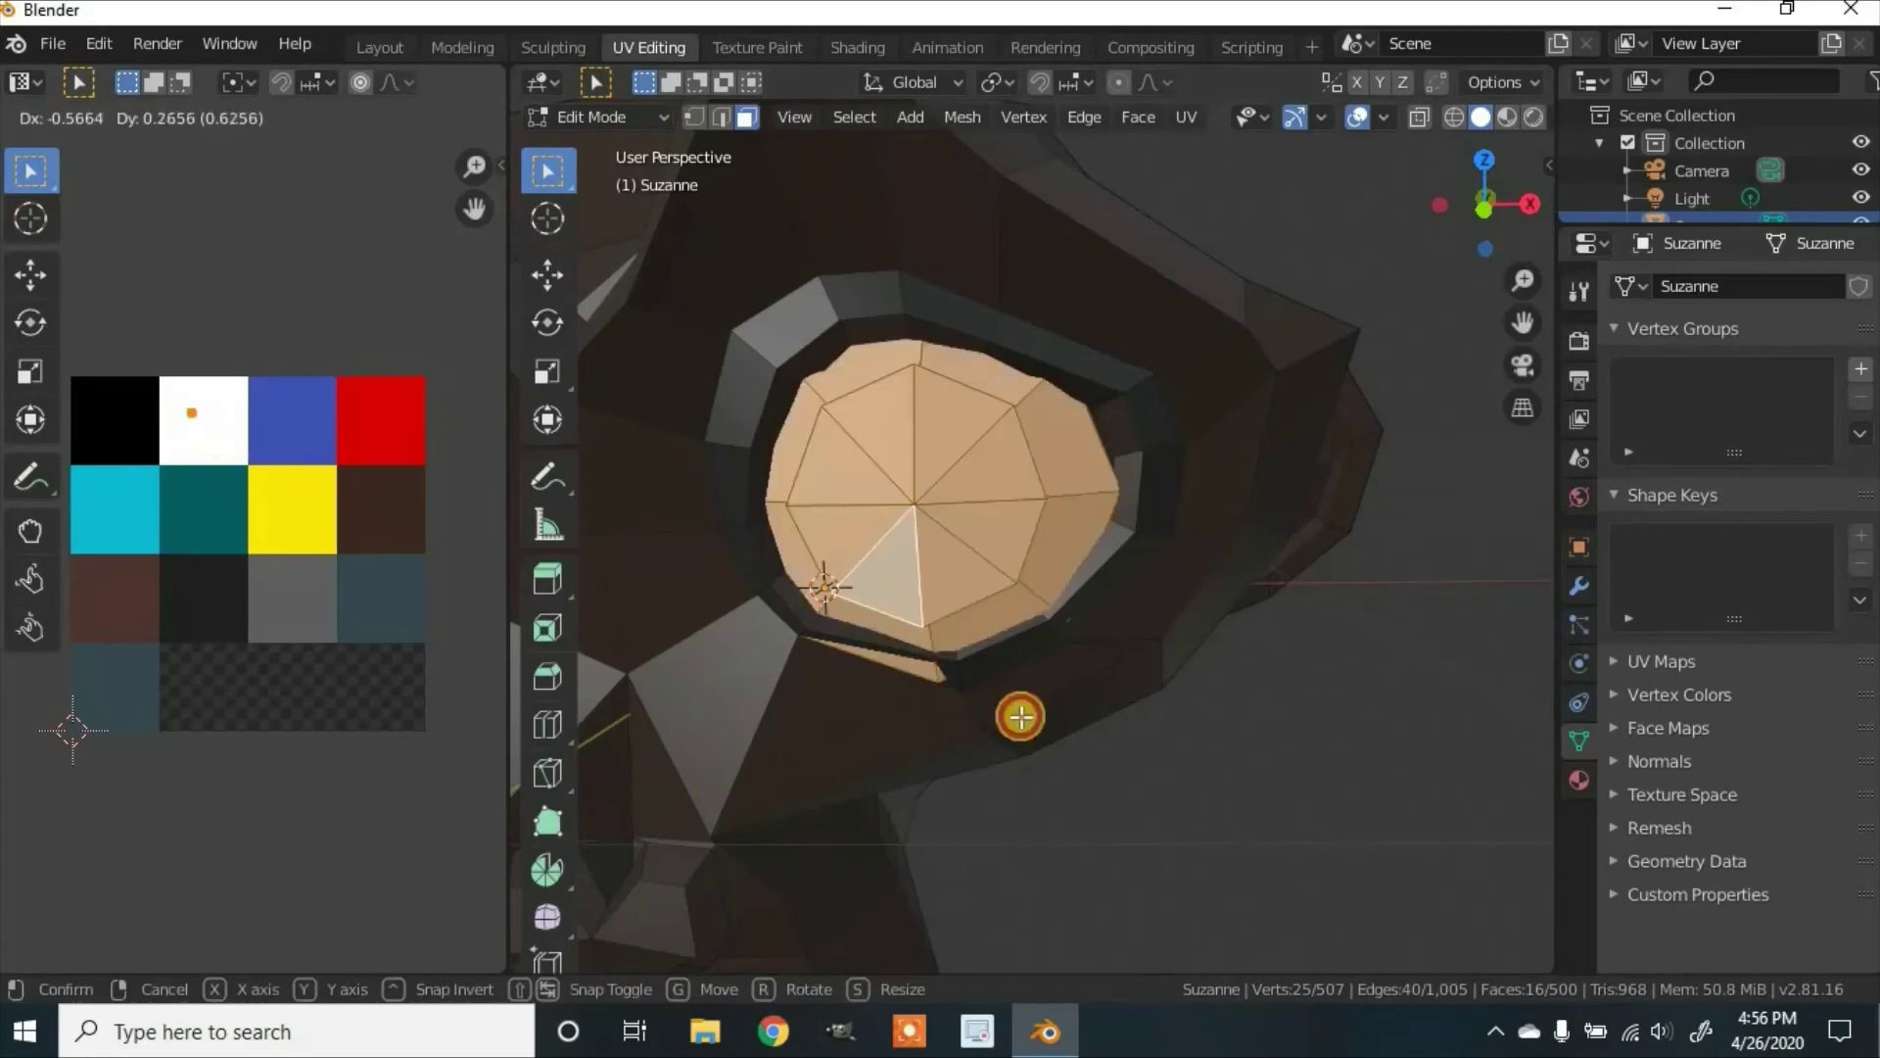
click(1020, 715)
key(alt+a)
Step: Select the eight central triangles of the +X eyeball to form the pupil
middle_drag(995, 672, 946, 478)
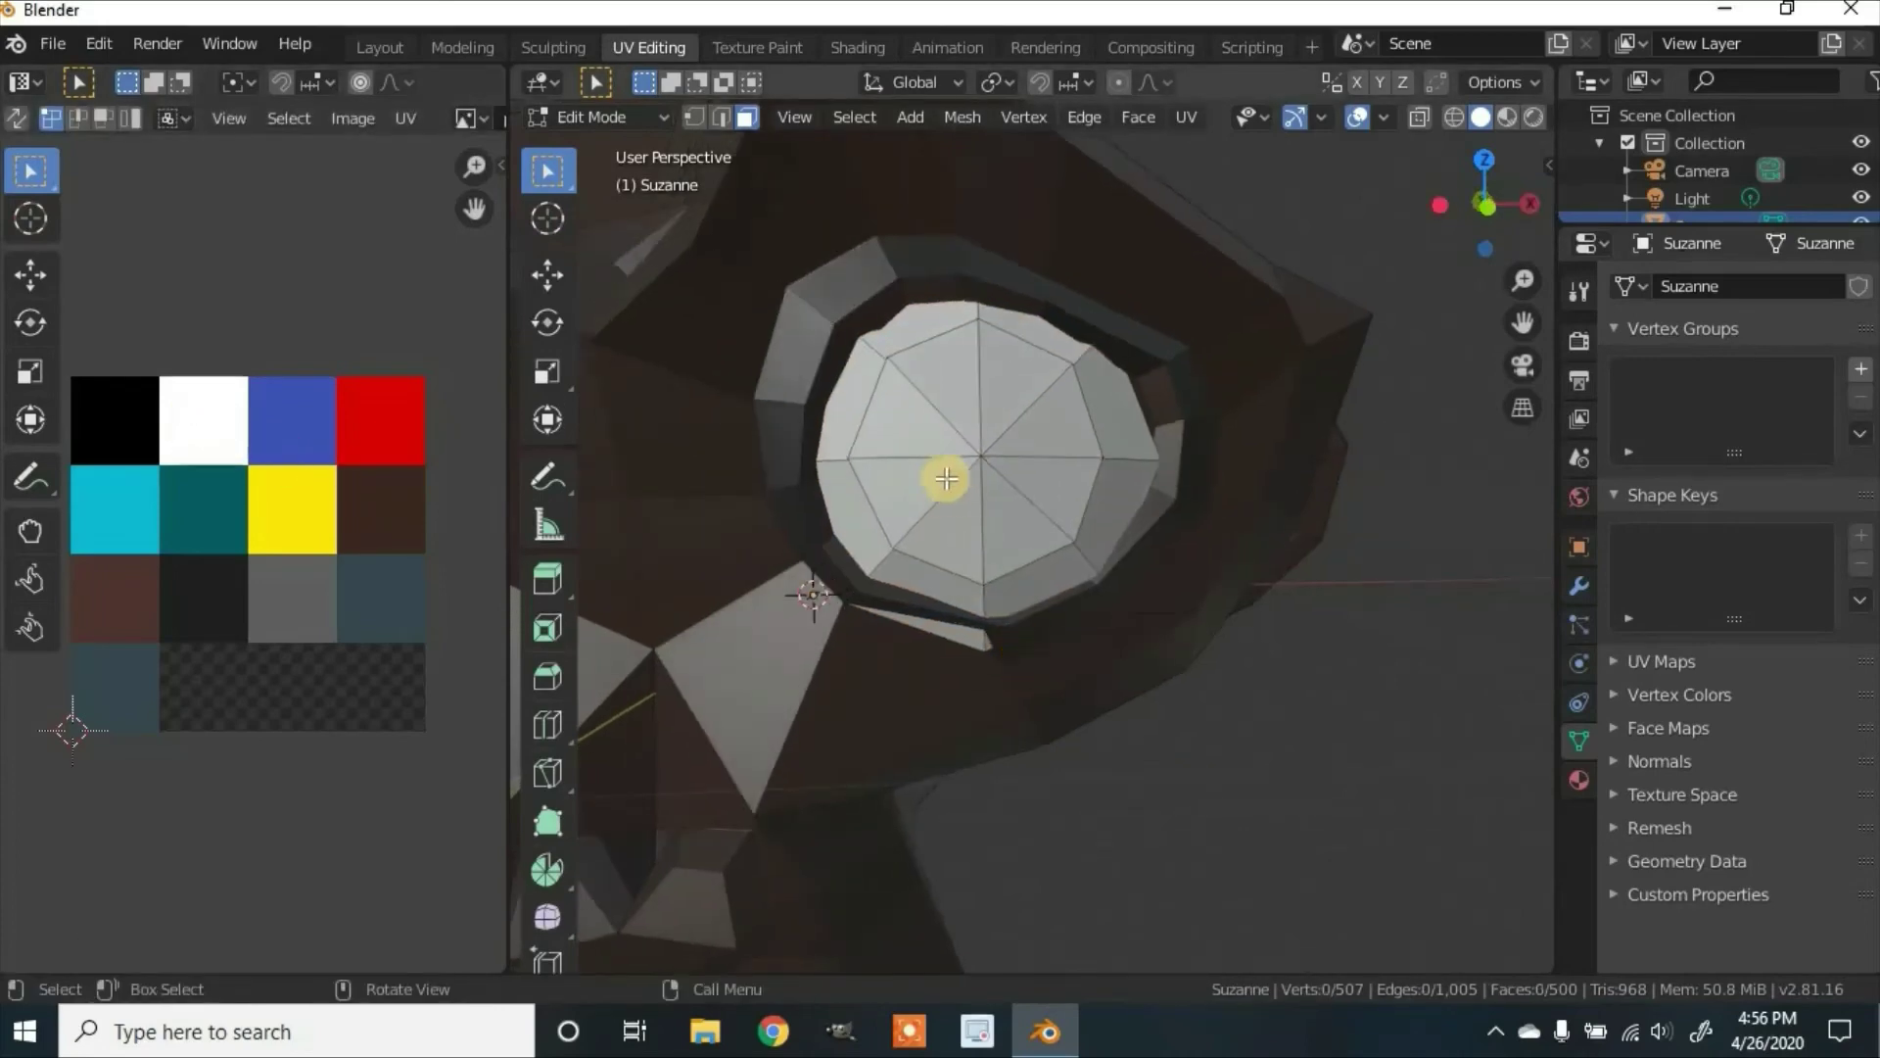
click(938, 450)
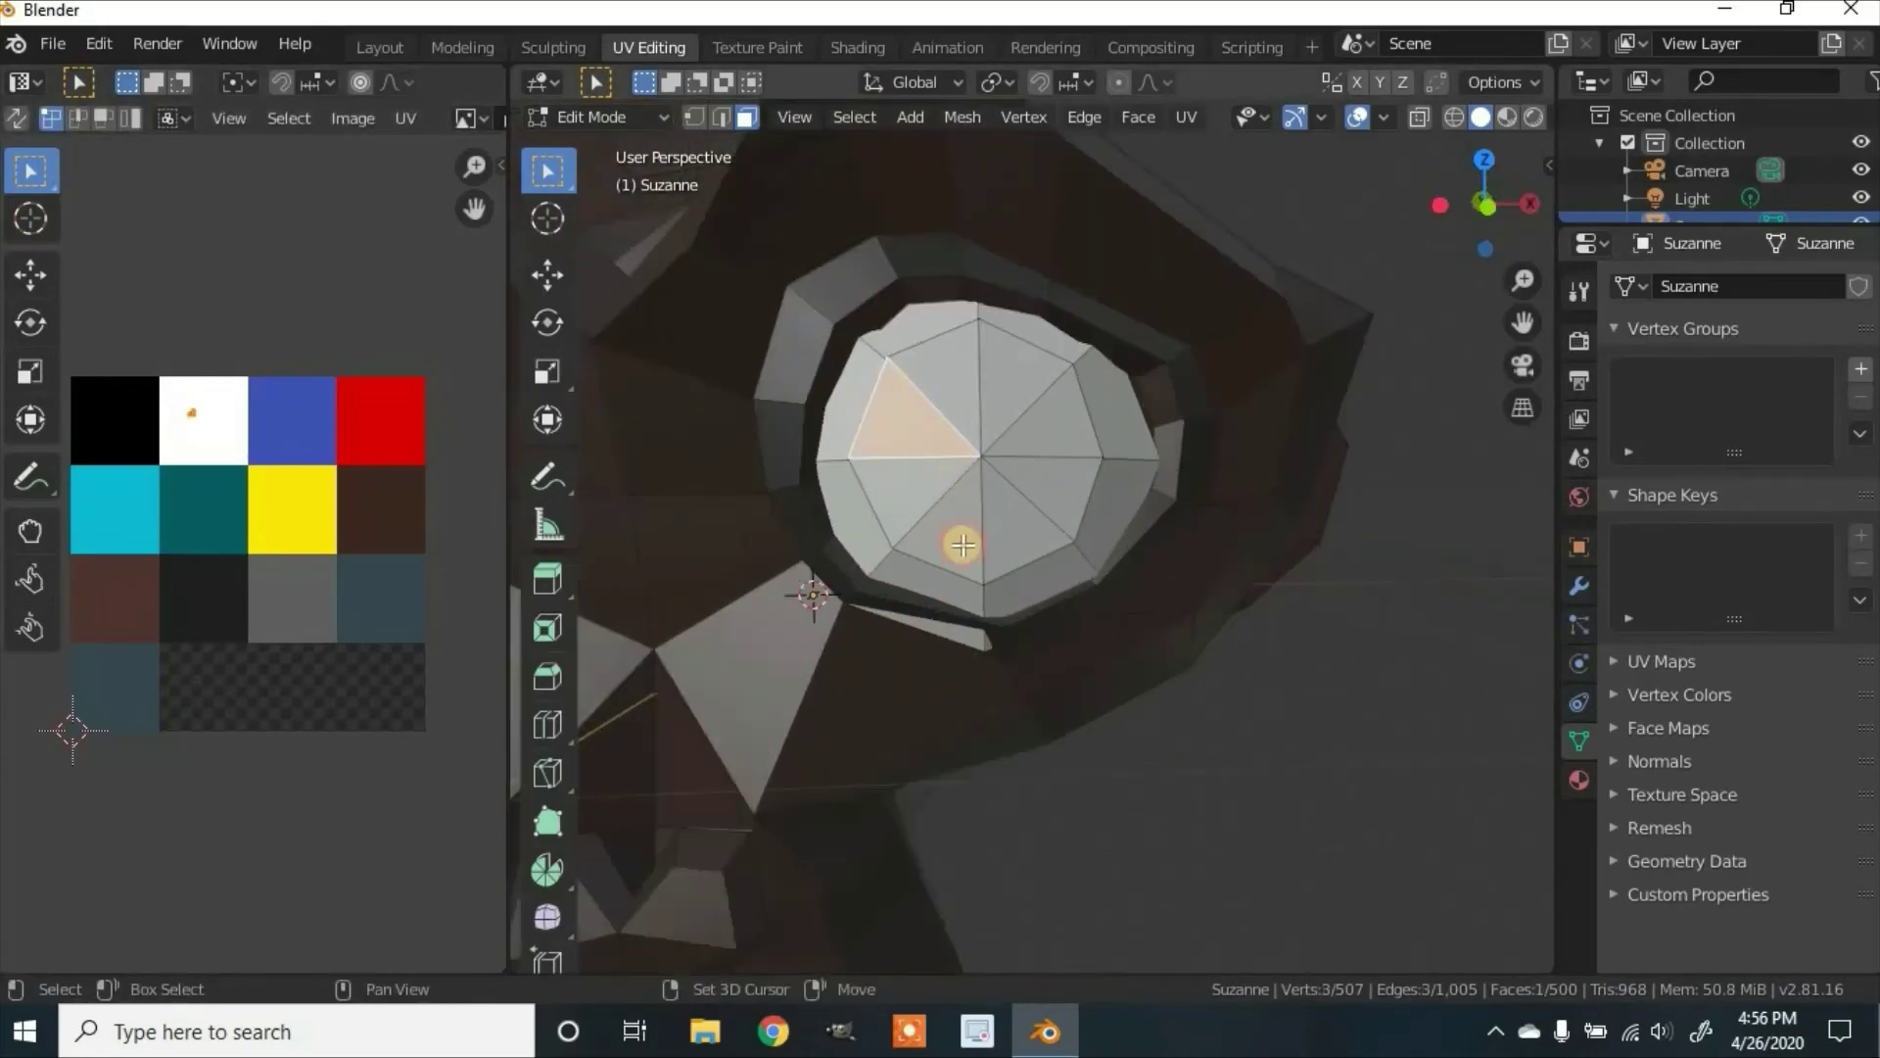
shift+click(962, 546)
shift+click(1020, 509)
shift+click(1020, 445)
shift+click(1008, 399)
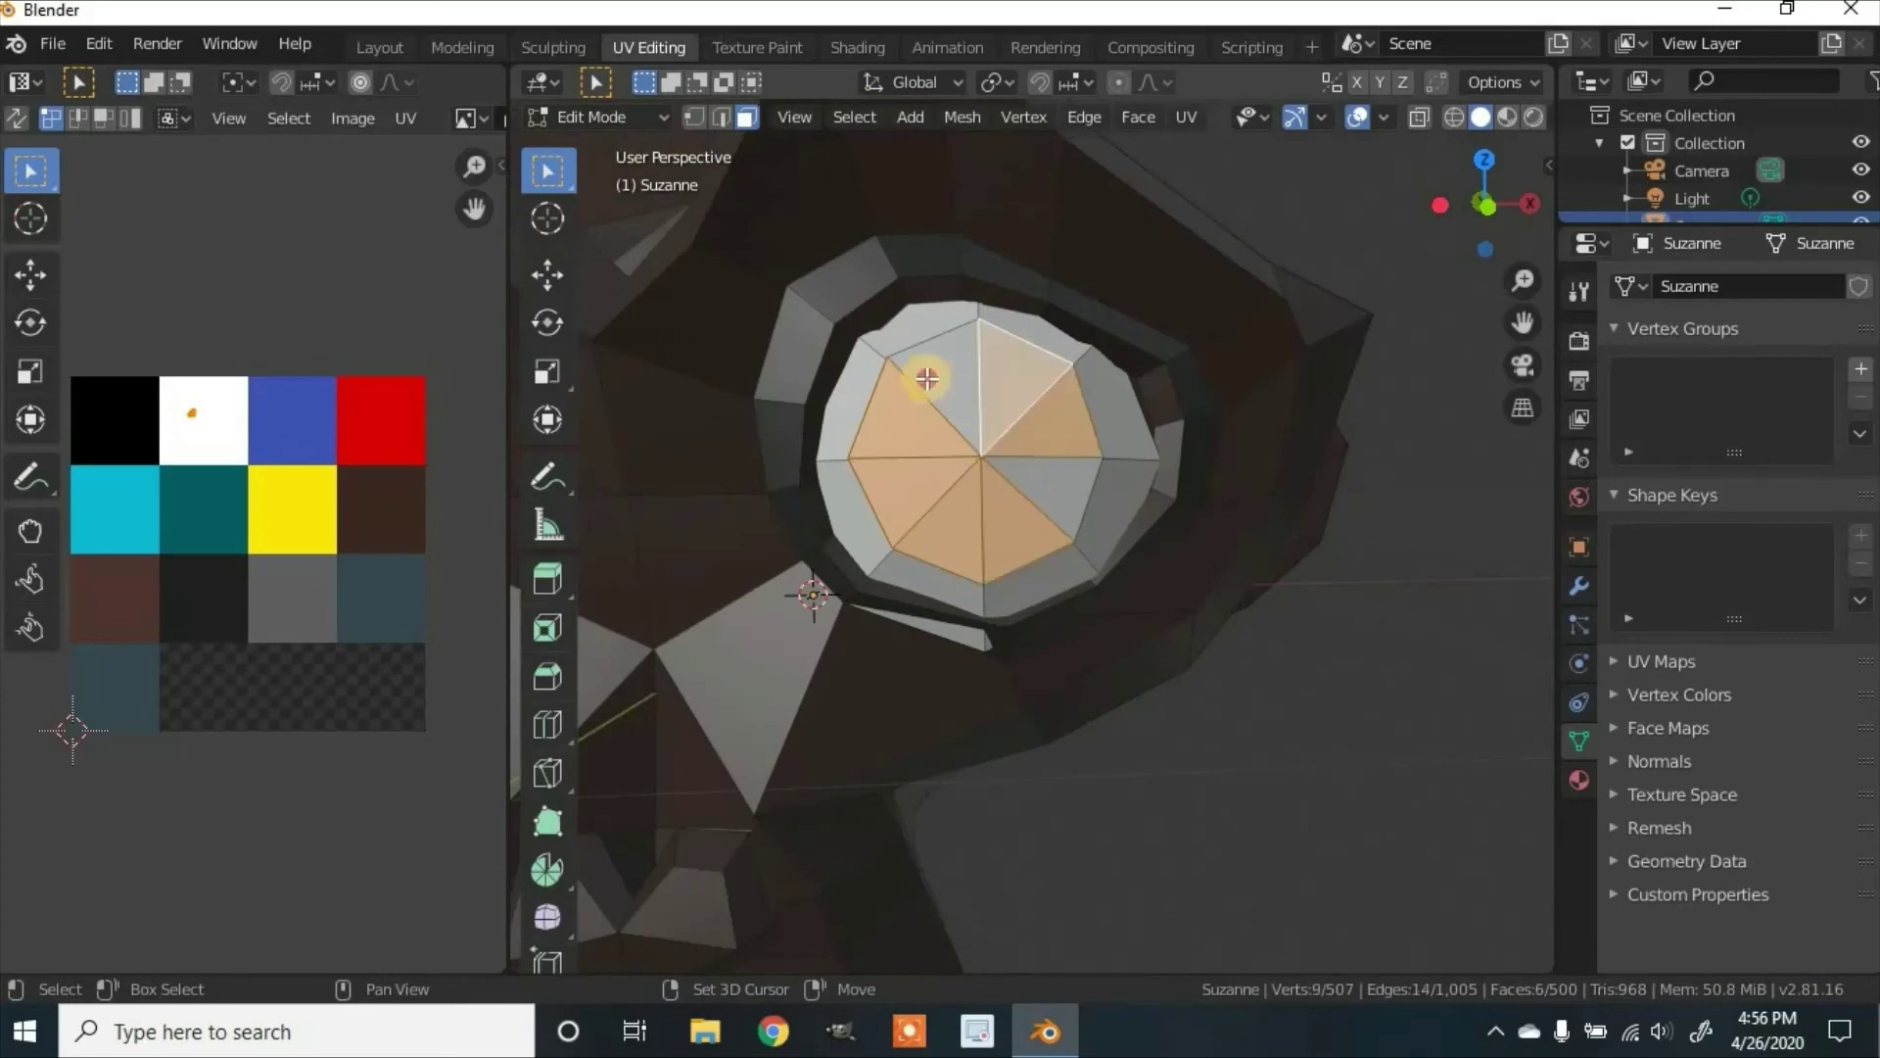
shift+click(927, 378)
shift+click(1053, 485)
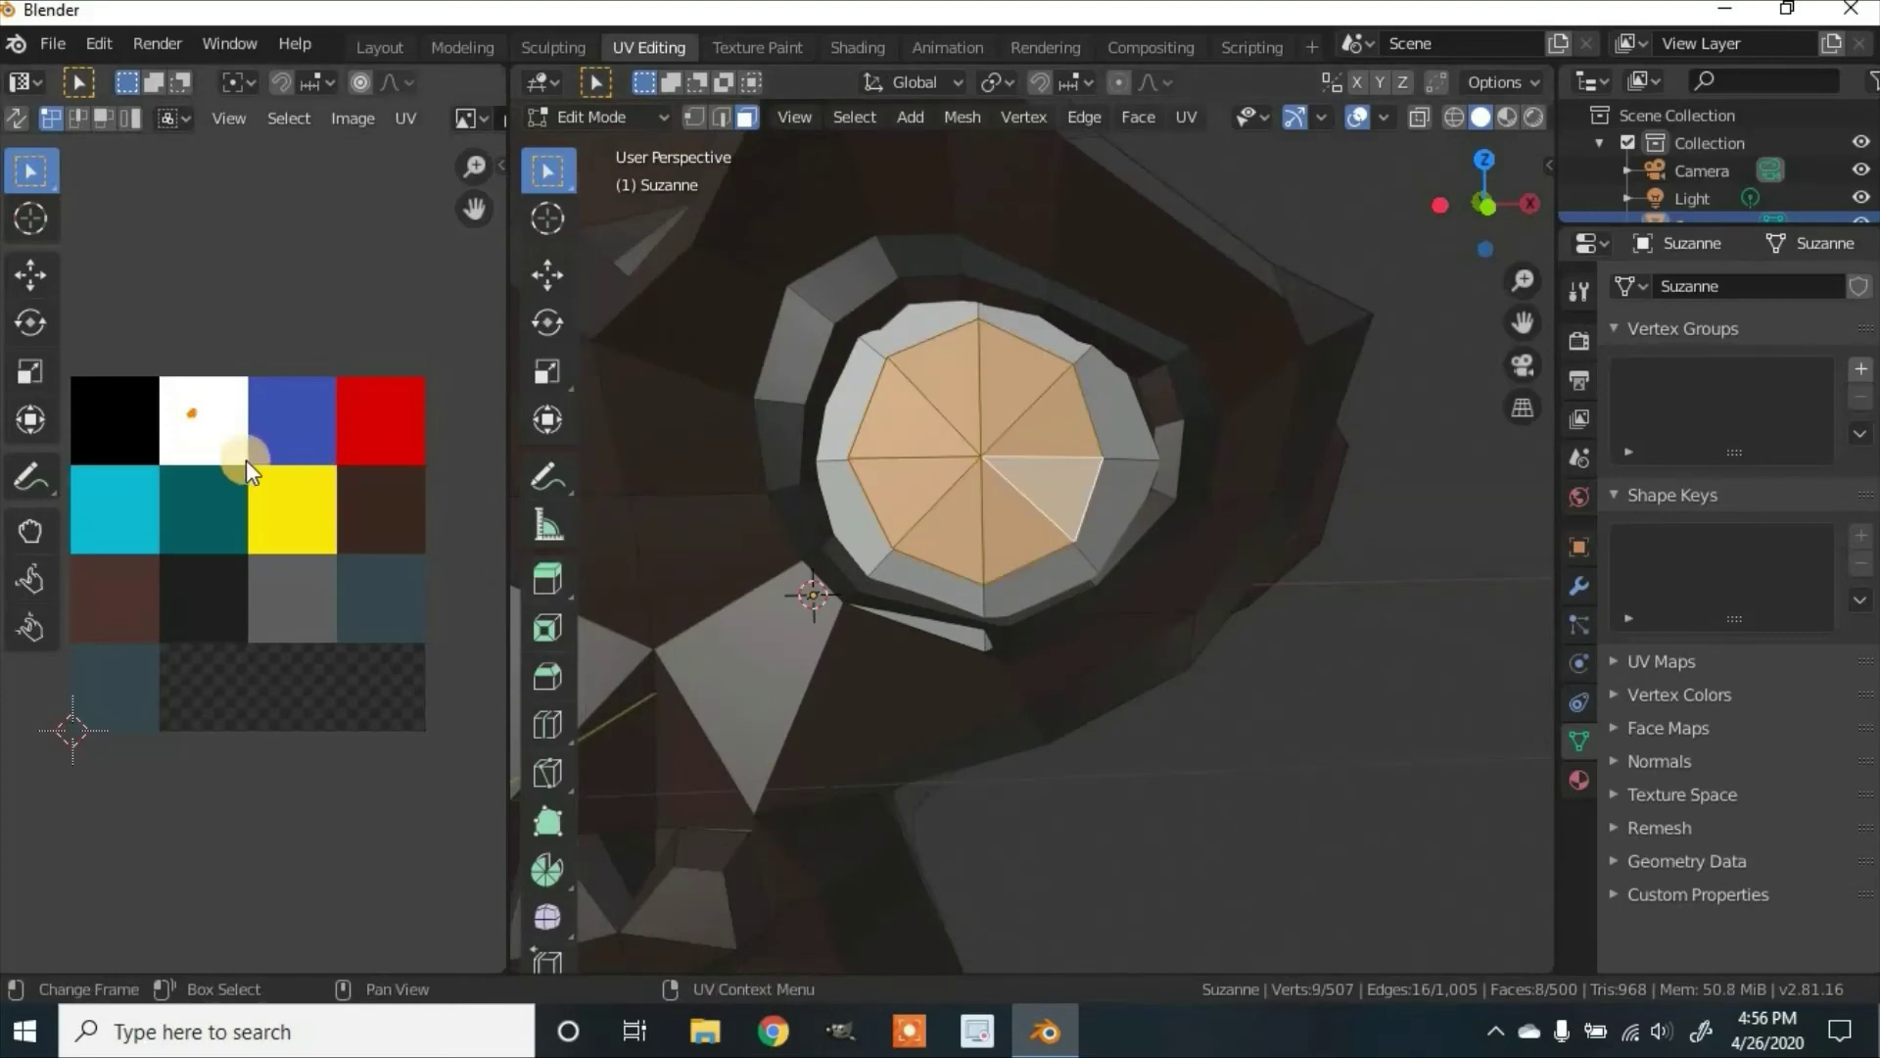
Step: Move the +X pupil's UVs onto the black swatch and deselect the faces
key(g)
click(165, 443)
scroll(1224, 762, down, 3)
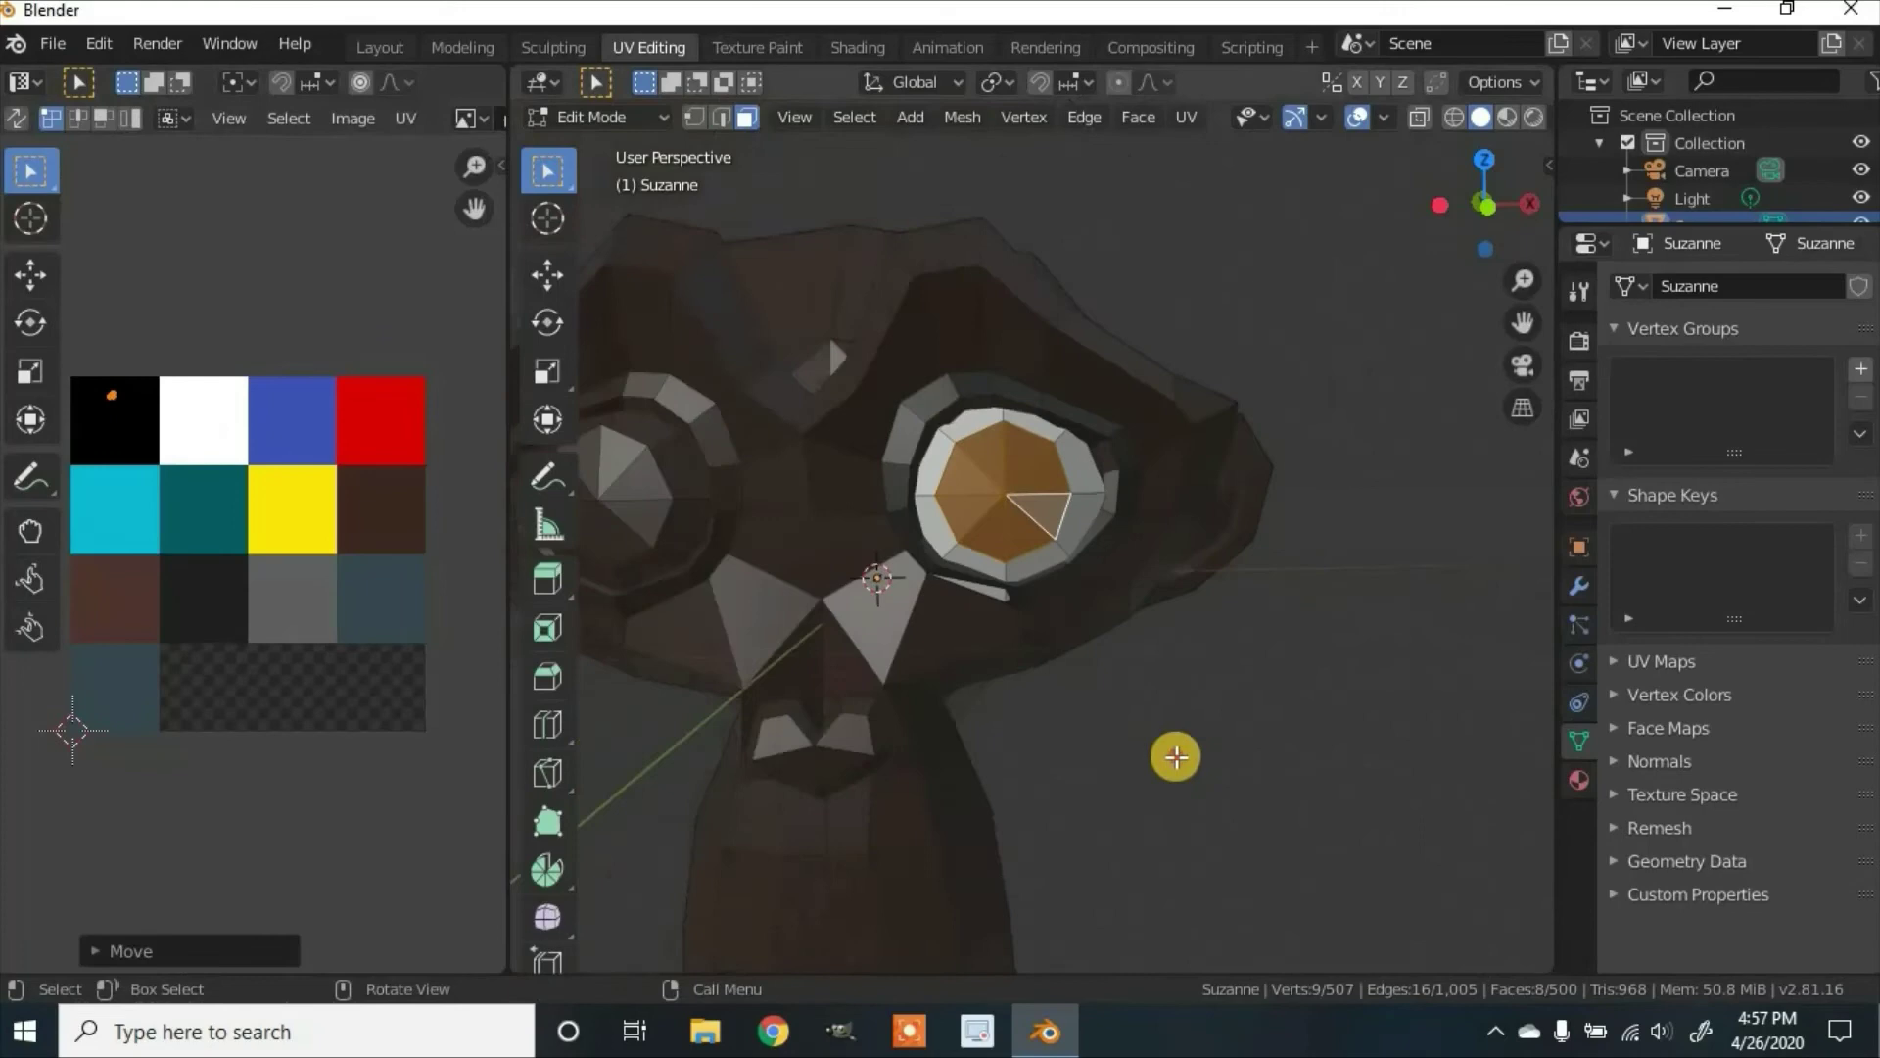
click(1175, 756)
scroll(1092, 724, down, 3)
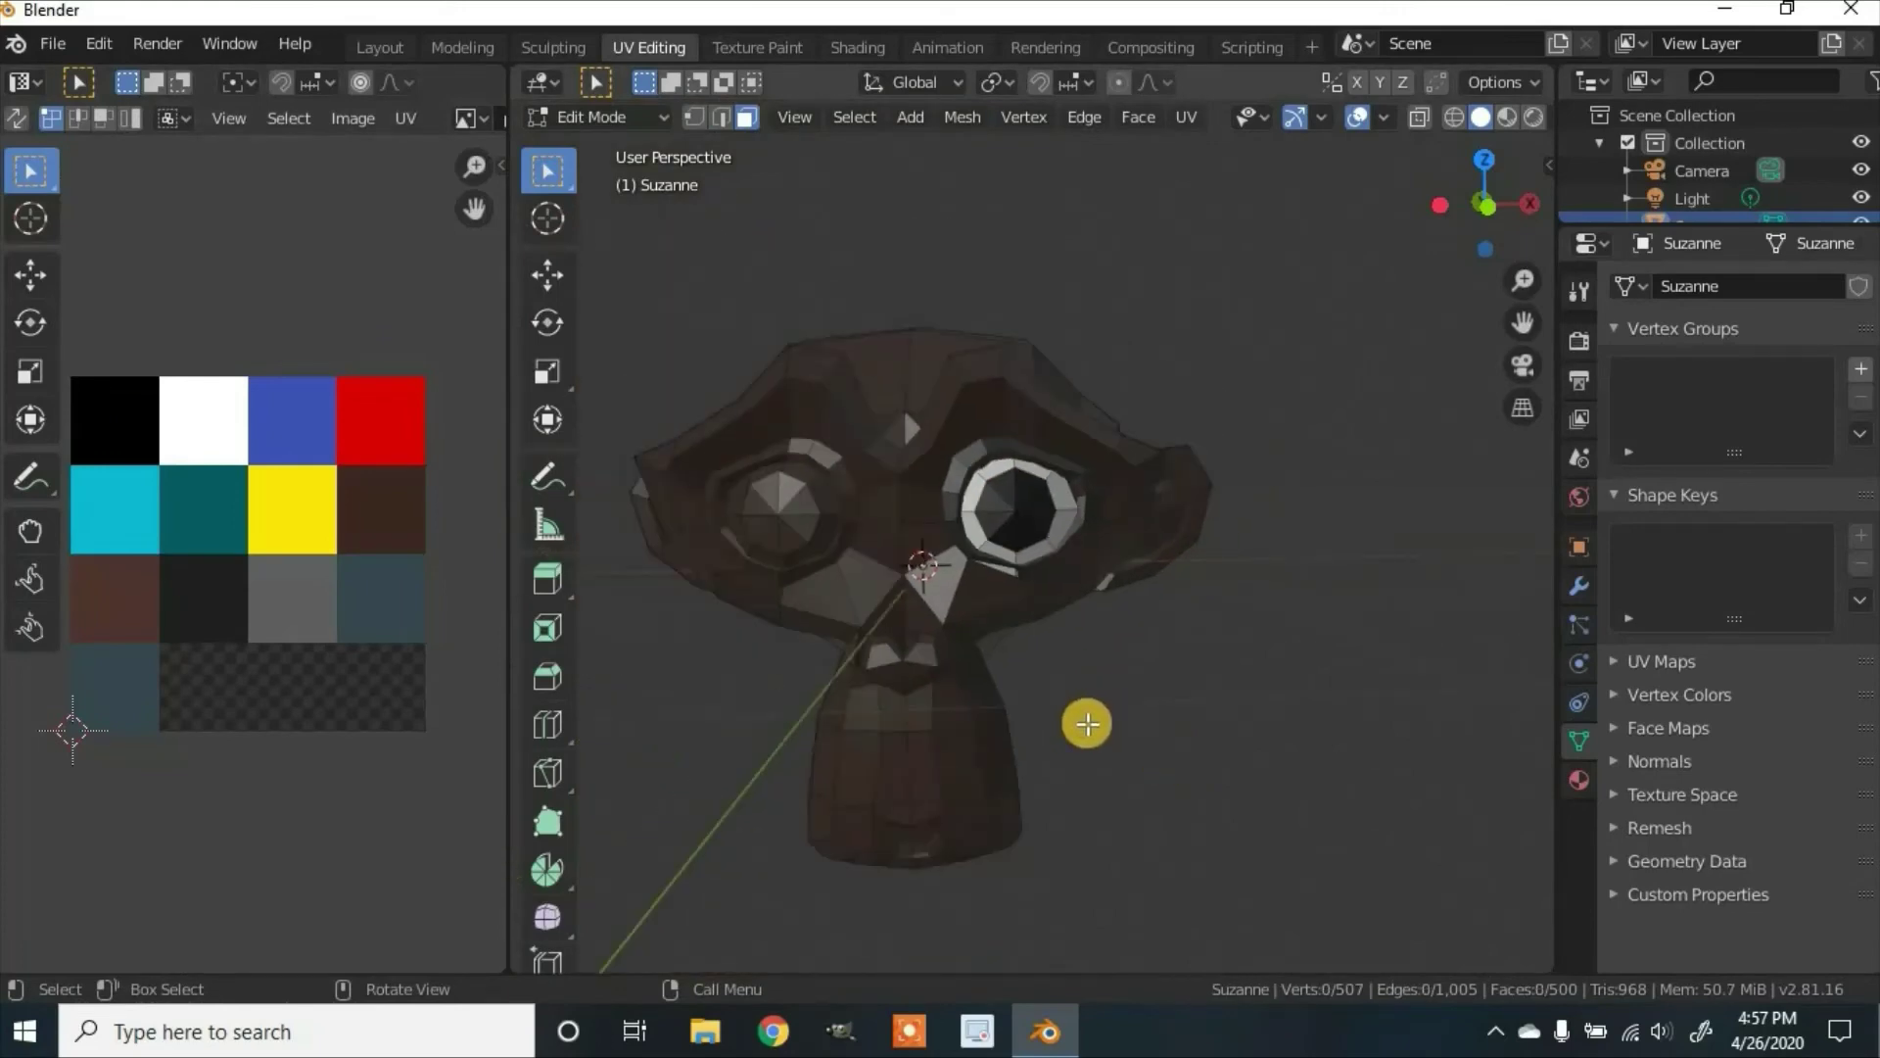
Step: Select the outer ring of faces on the -X eyeball and move their UVs onto the white swatch
scroll(1095, 709, up, 6)
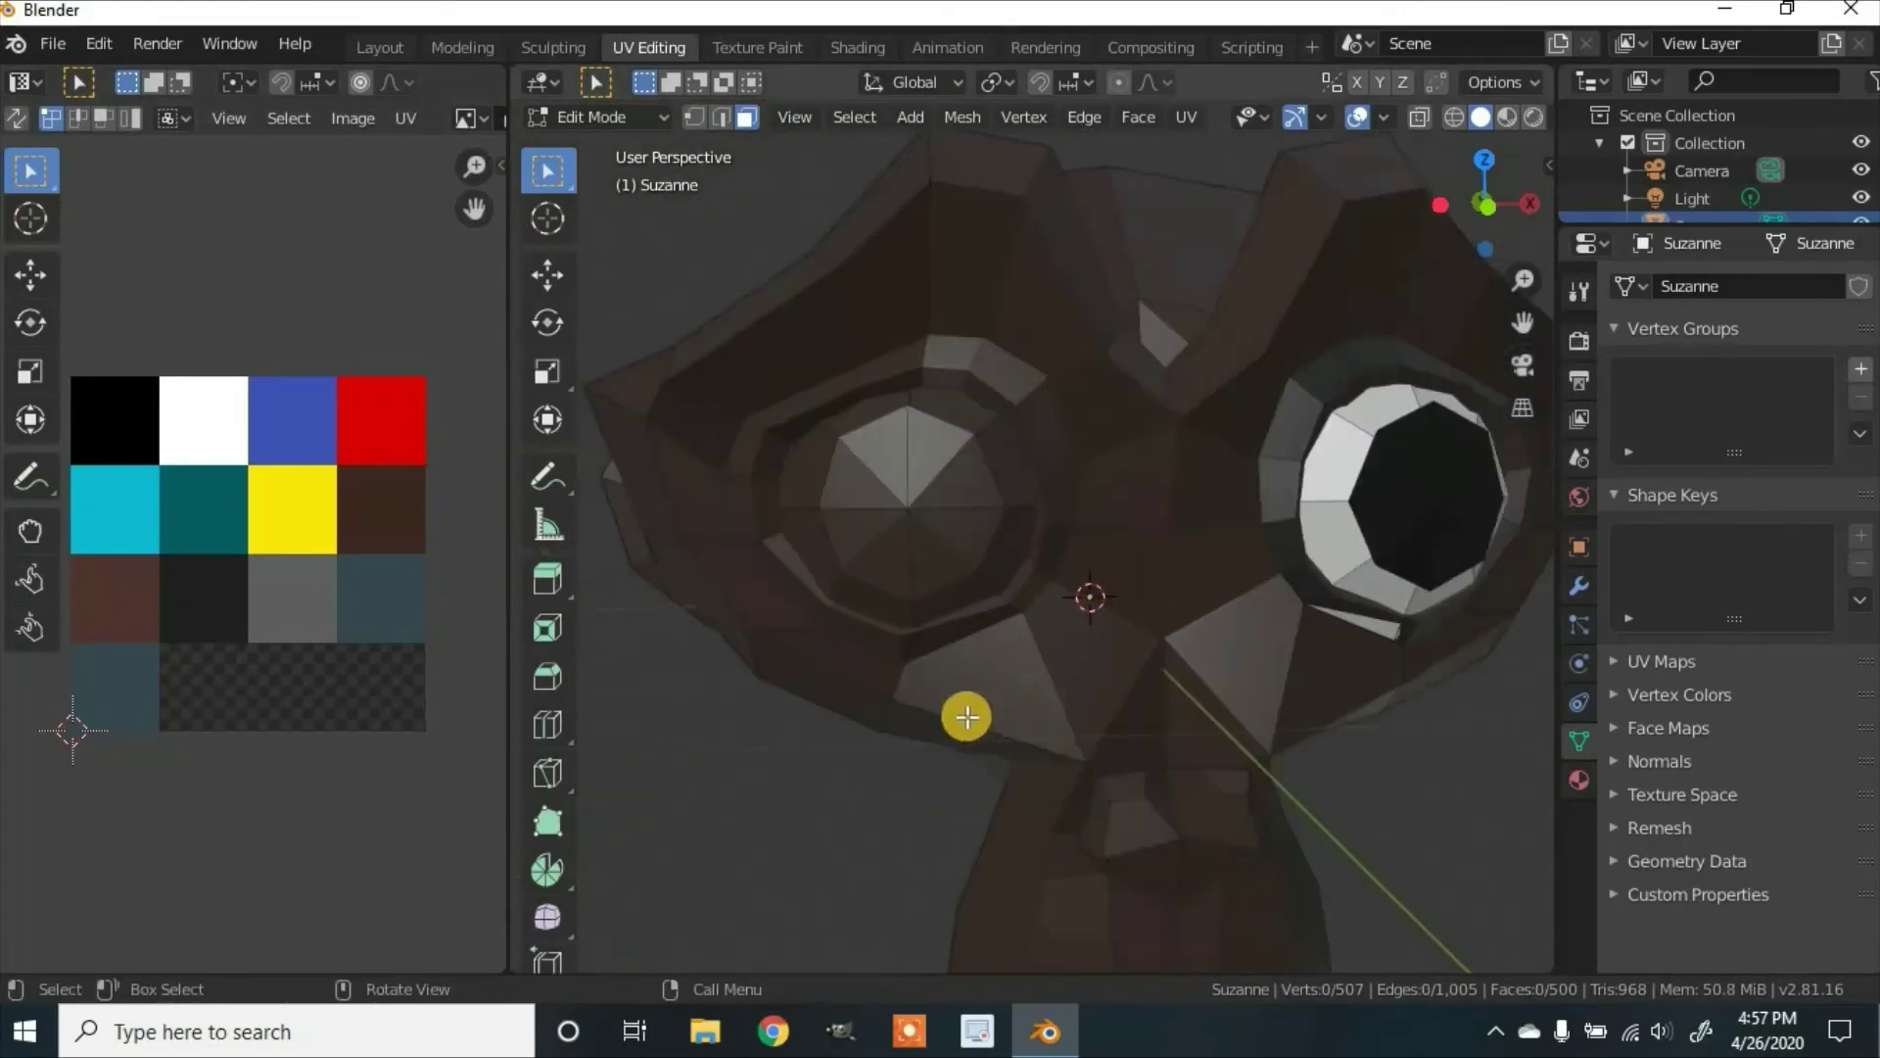
scroll(933, 637, up, 3)
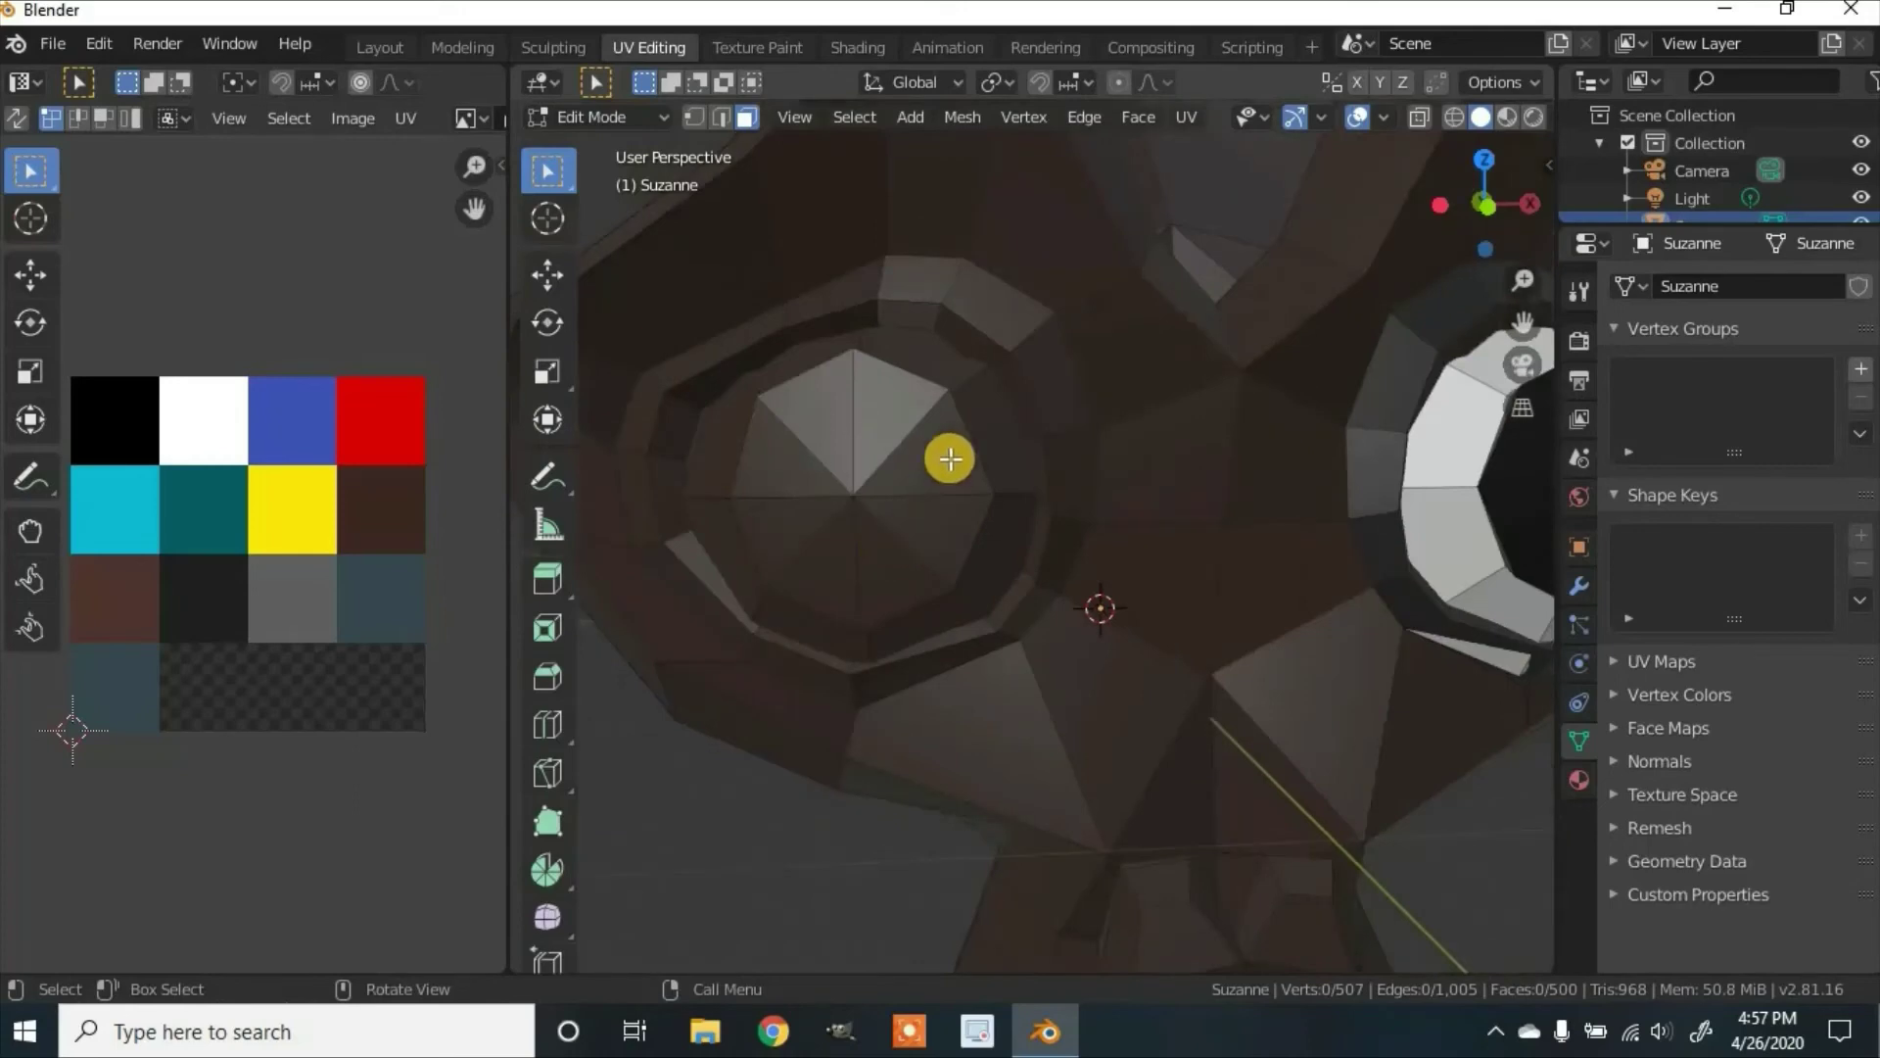
click(930, 373)
shift+click(806, 361)
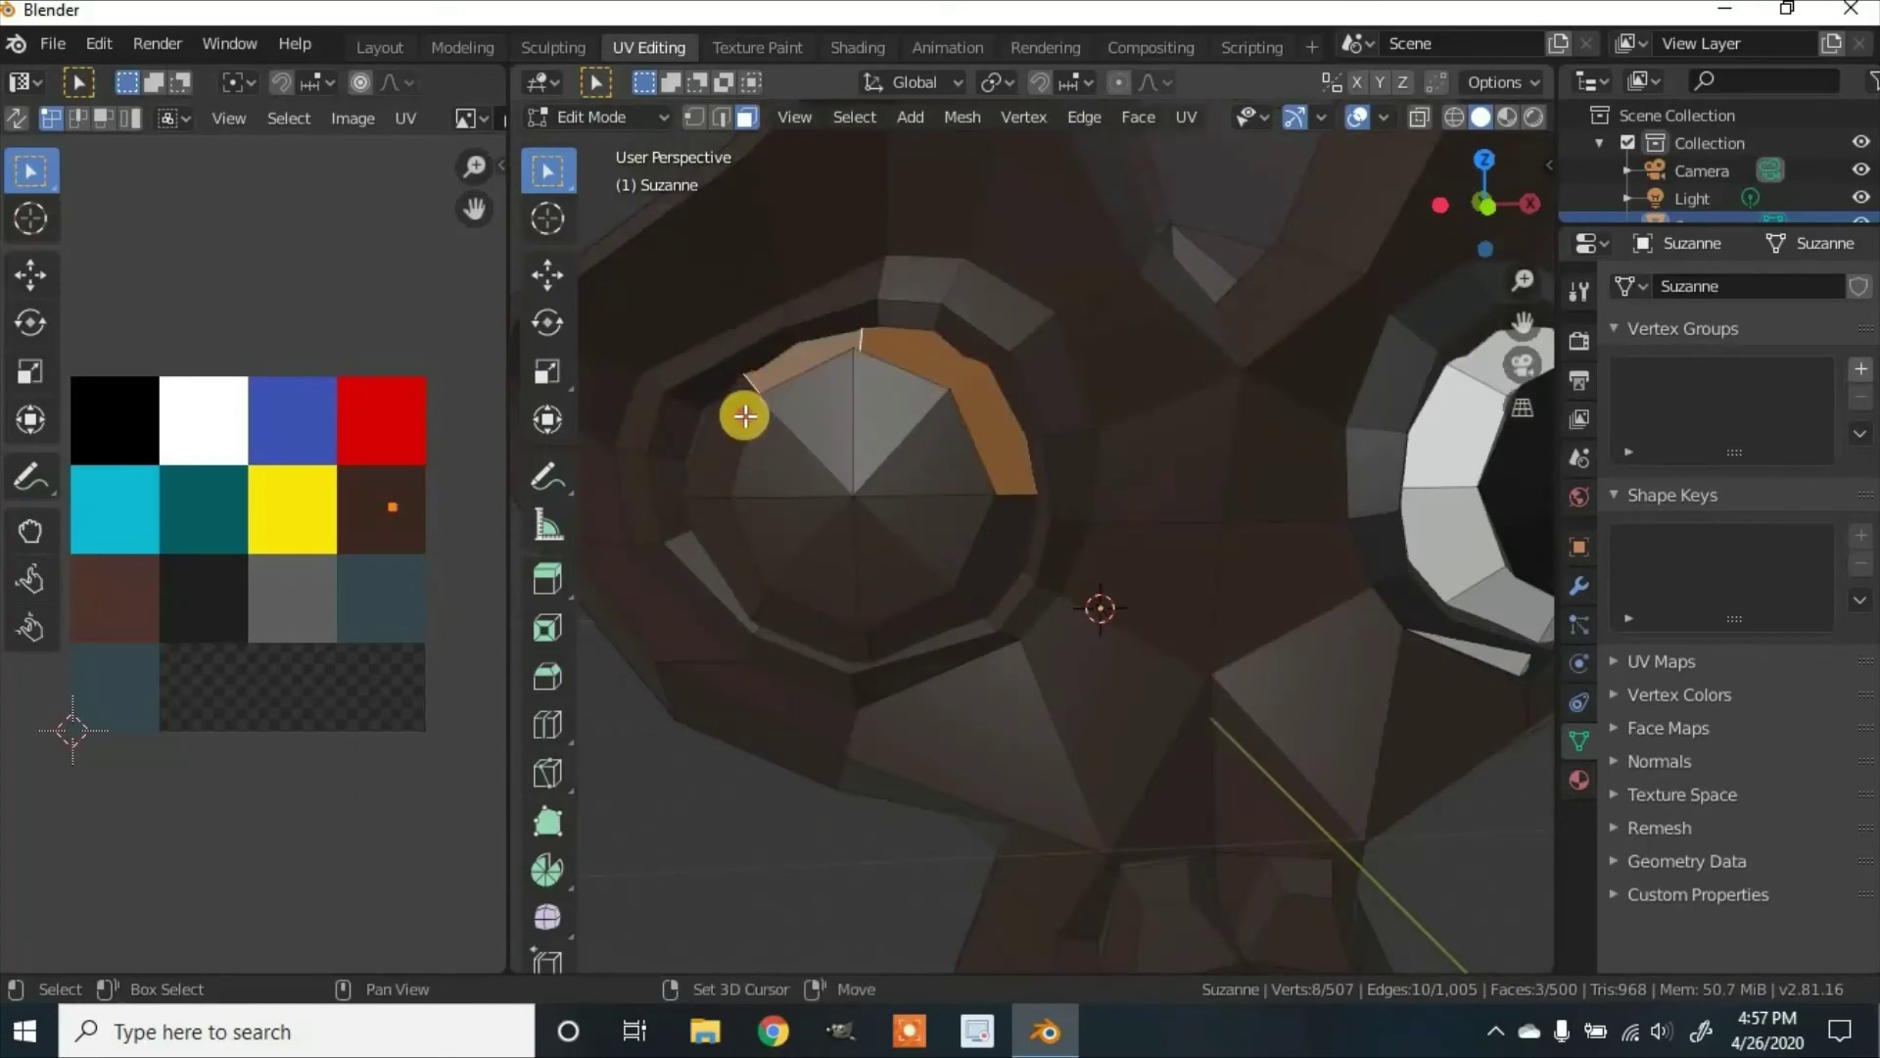
shift+click(715, 470)
shift+click(783, 608)
shift+click(934, 617)
key(g)
click(219, 424)
Step: Select the central triangles of the -X eyeball and move their UVs onto the black swatch
click(944, 466)
key(g)
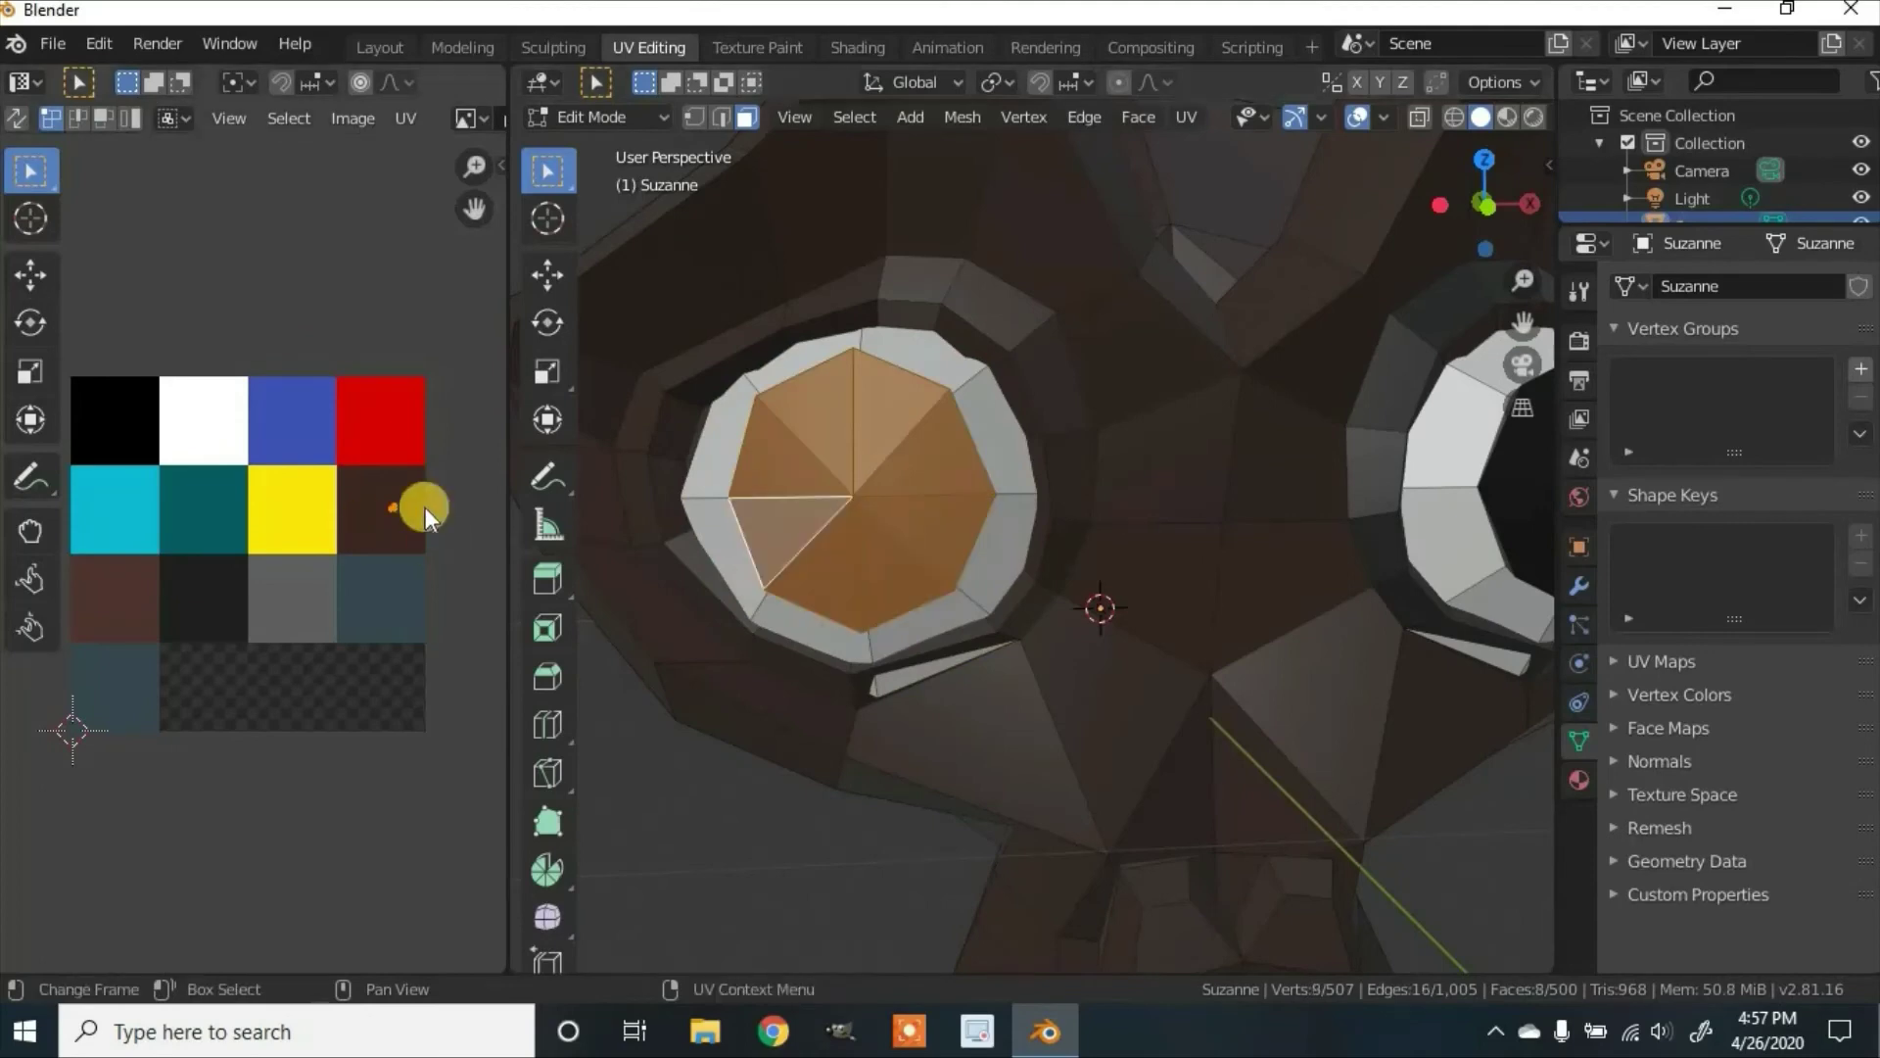
click(421, 505)
Step: Select the full ring of rim faces around the -X eye
click(685, 559)
shift+click(797, 642)
shift+click(907, 671)
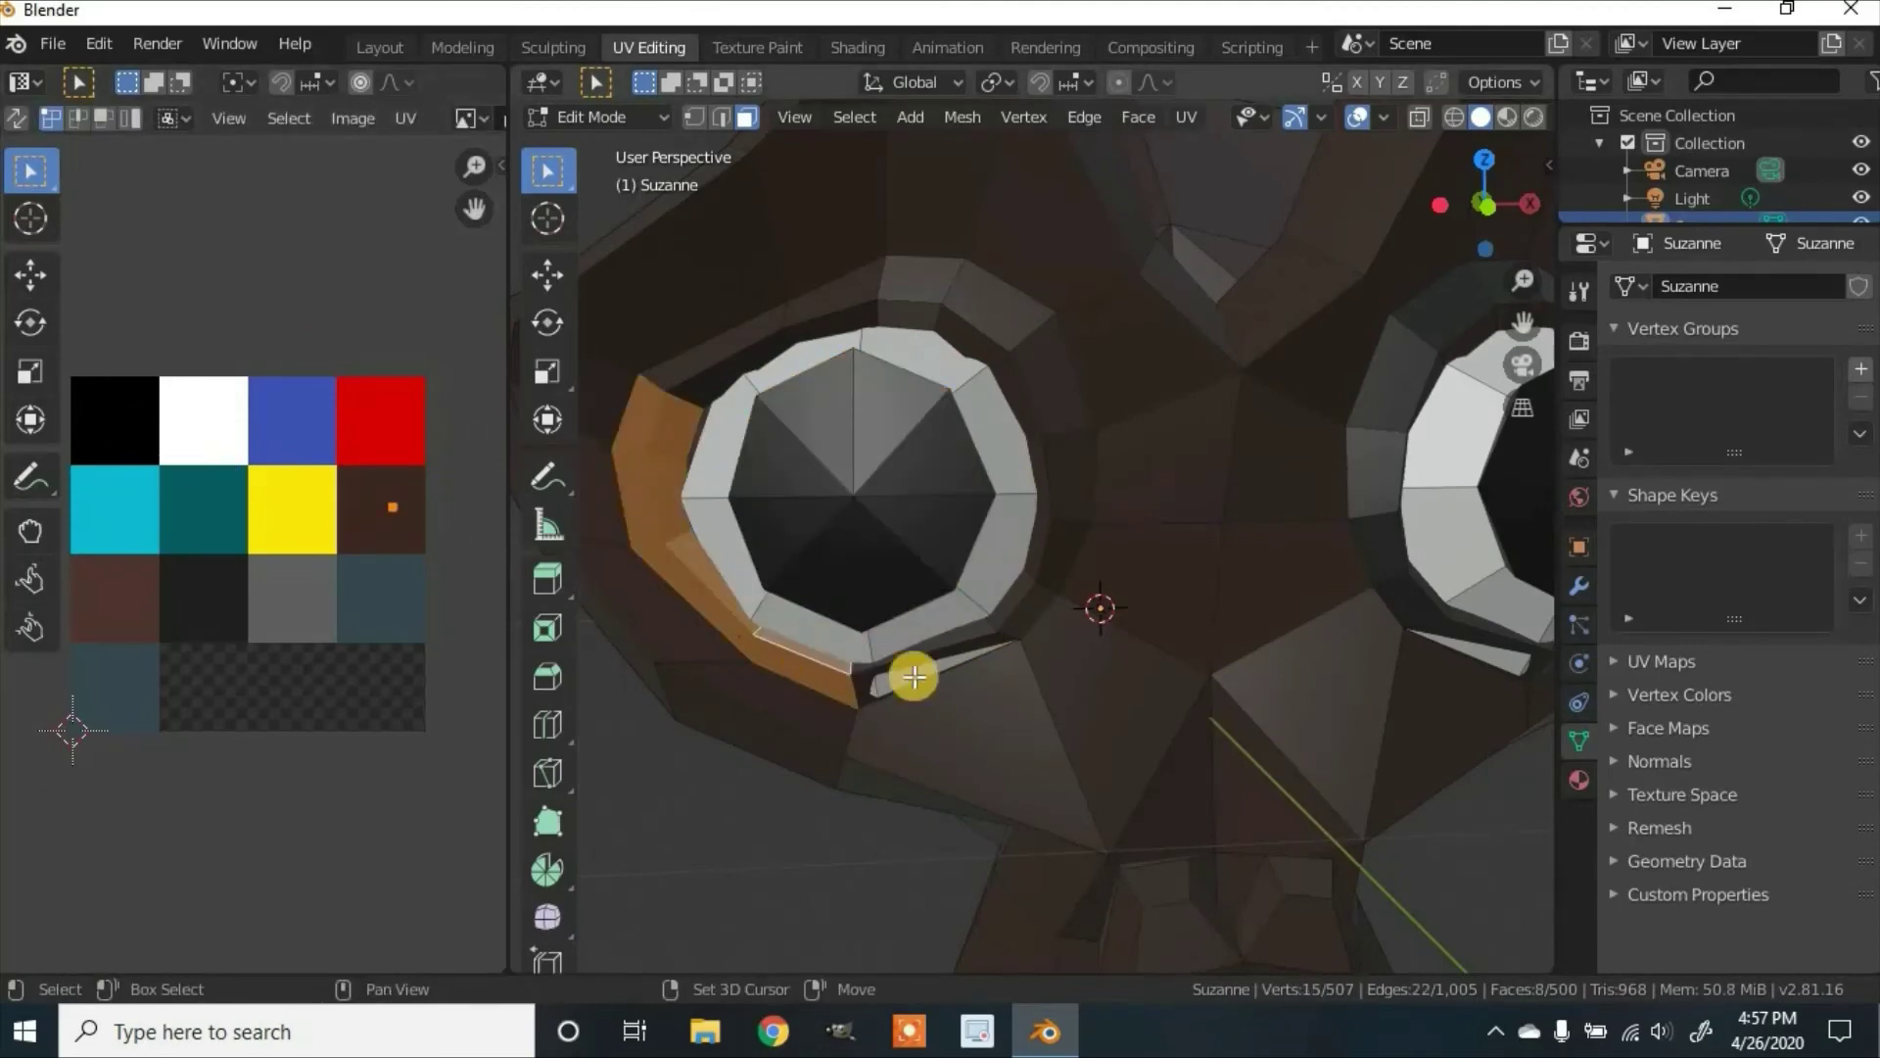
shift+click(982, 626)
shift+click(1043, 554)
shift+click(1032, 415)
shift+click(802, 332)
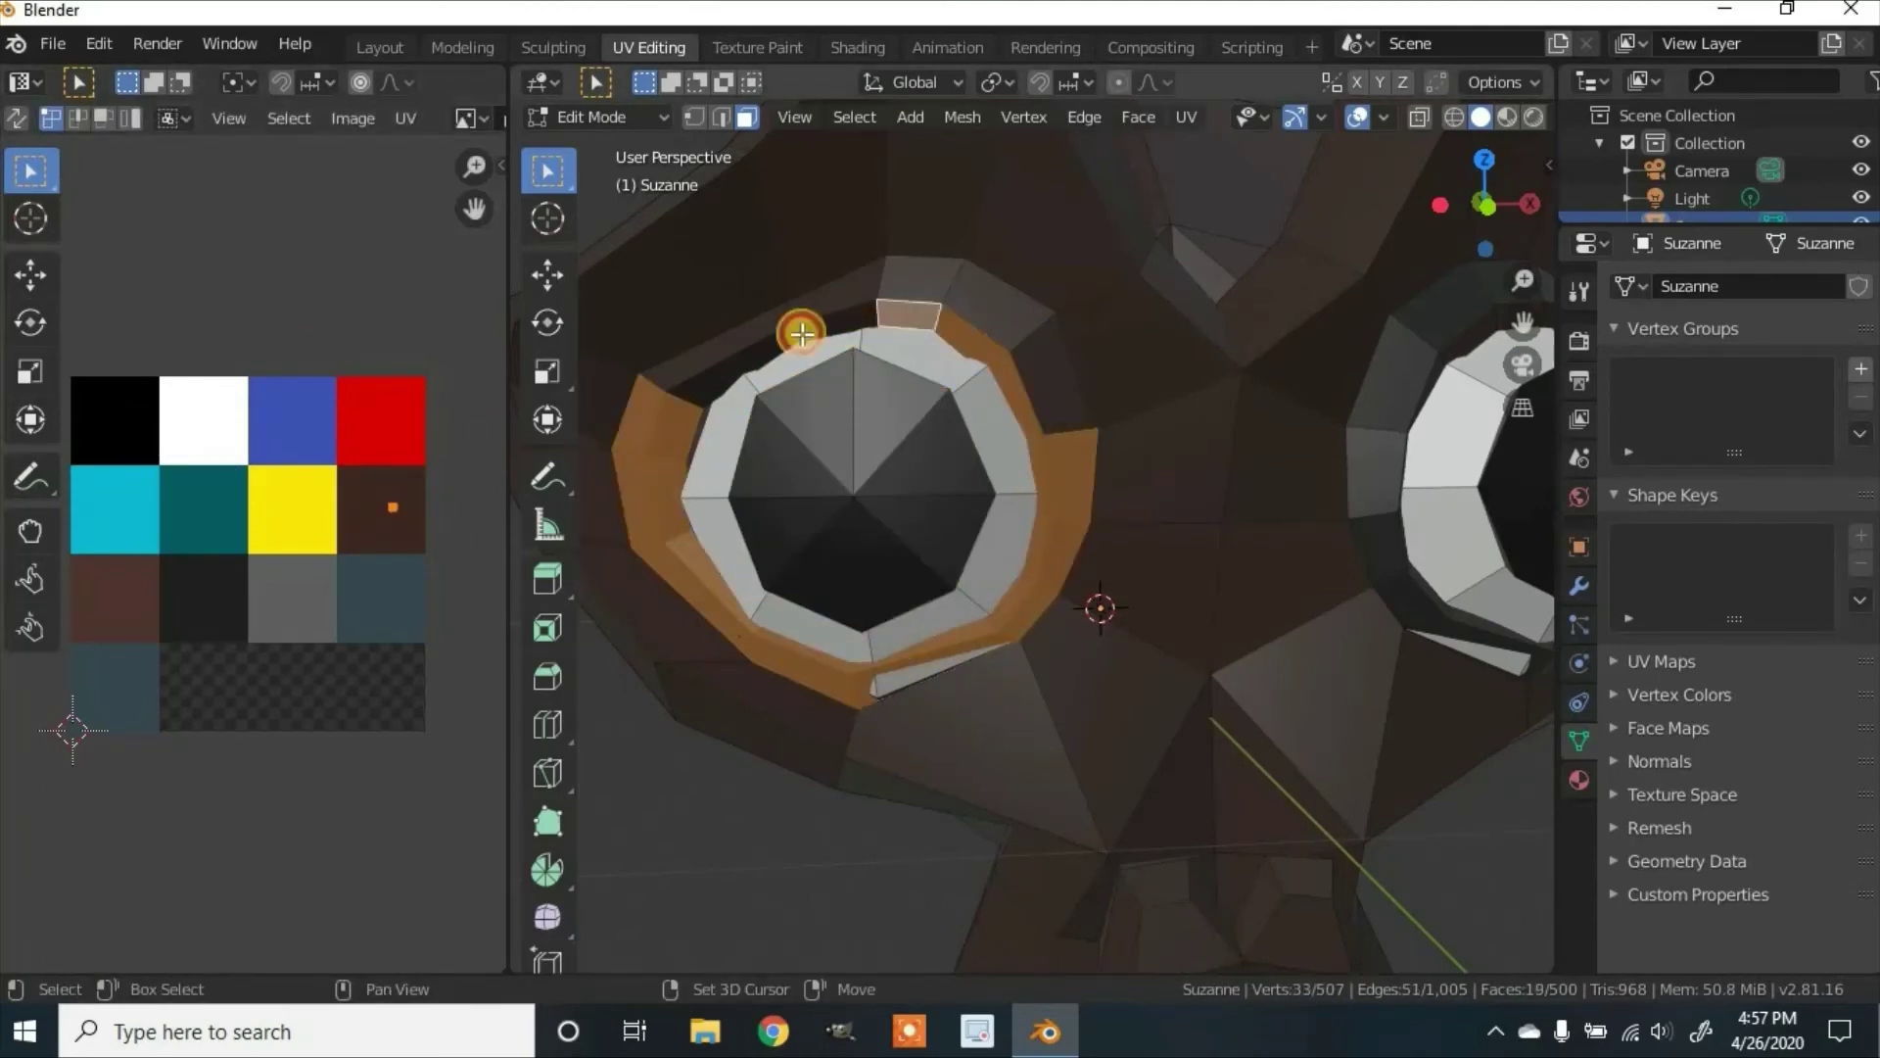
shift+click(915, 285)
shift+click(1053, 372)
Step: Move the -X eye rim's UVs onto the near-black swatch and deselect the faces
key(g)
scroll(777, 881, down, 8)
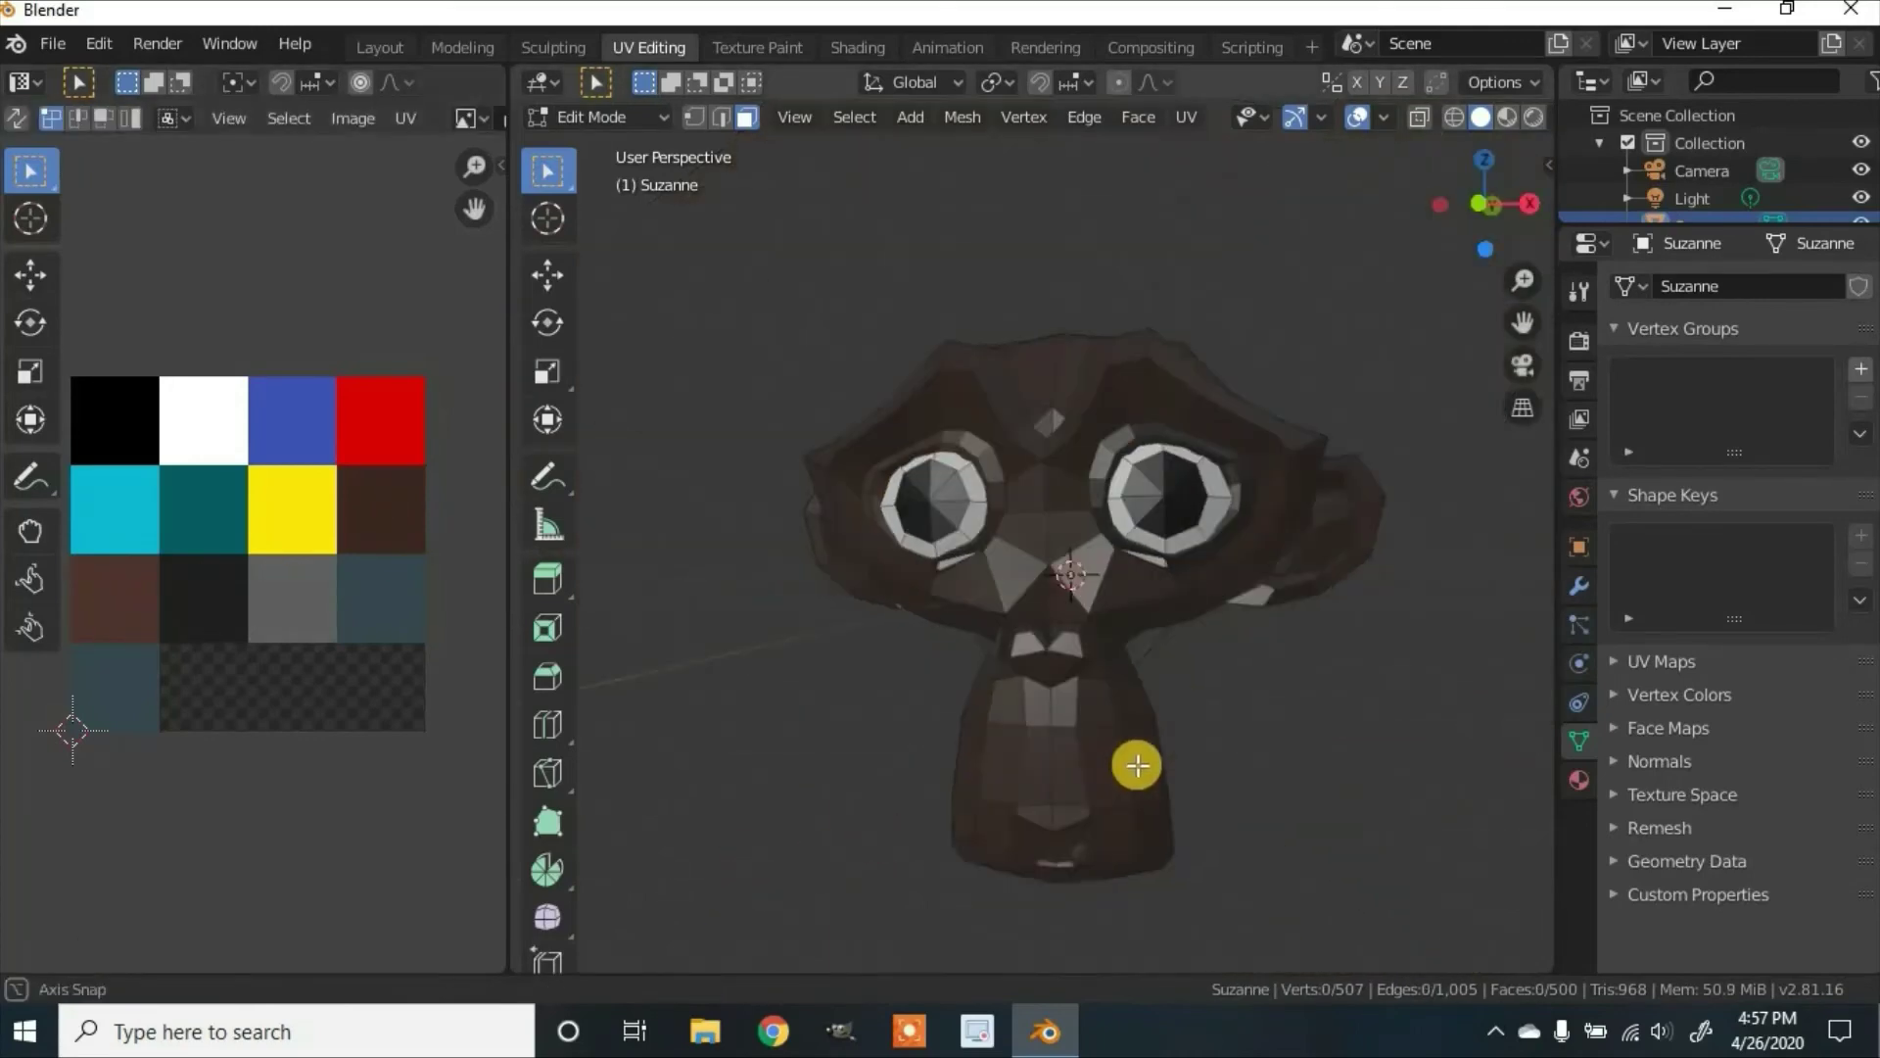
scroll(1133, 768, up, 5)
click(118, 635)
key(alt+a)
middle_drag(755, 818, 1087, 659)
scroll(957, 738, down, 4)
scroll(967, 726, up, 5)
scroll(967, 725, up, 3)
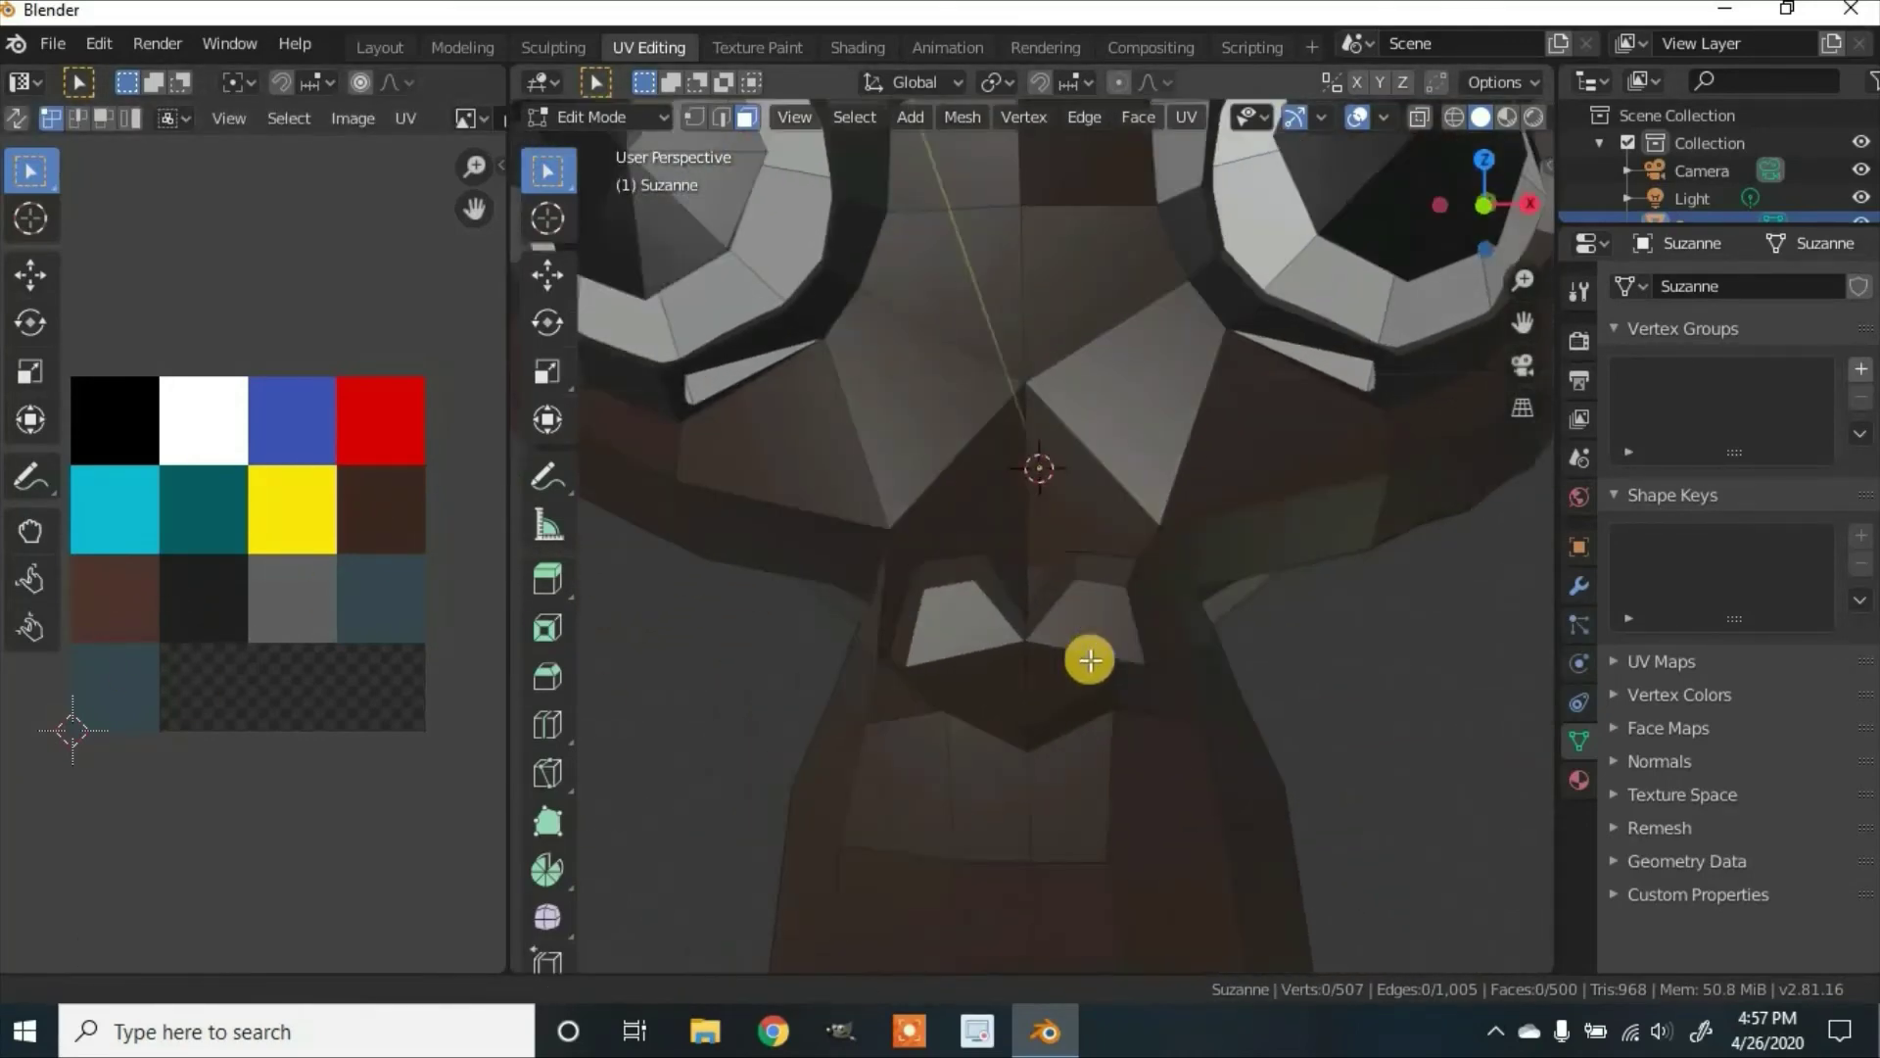
click(1089, 636)
shift+click(1062, 675)
shift+click(976, 686)
shift+click(989, 654)
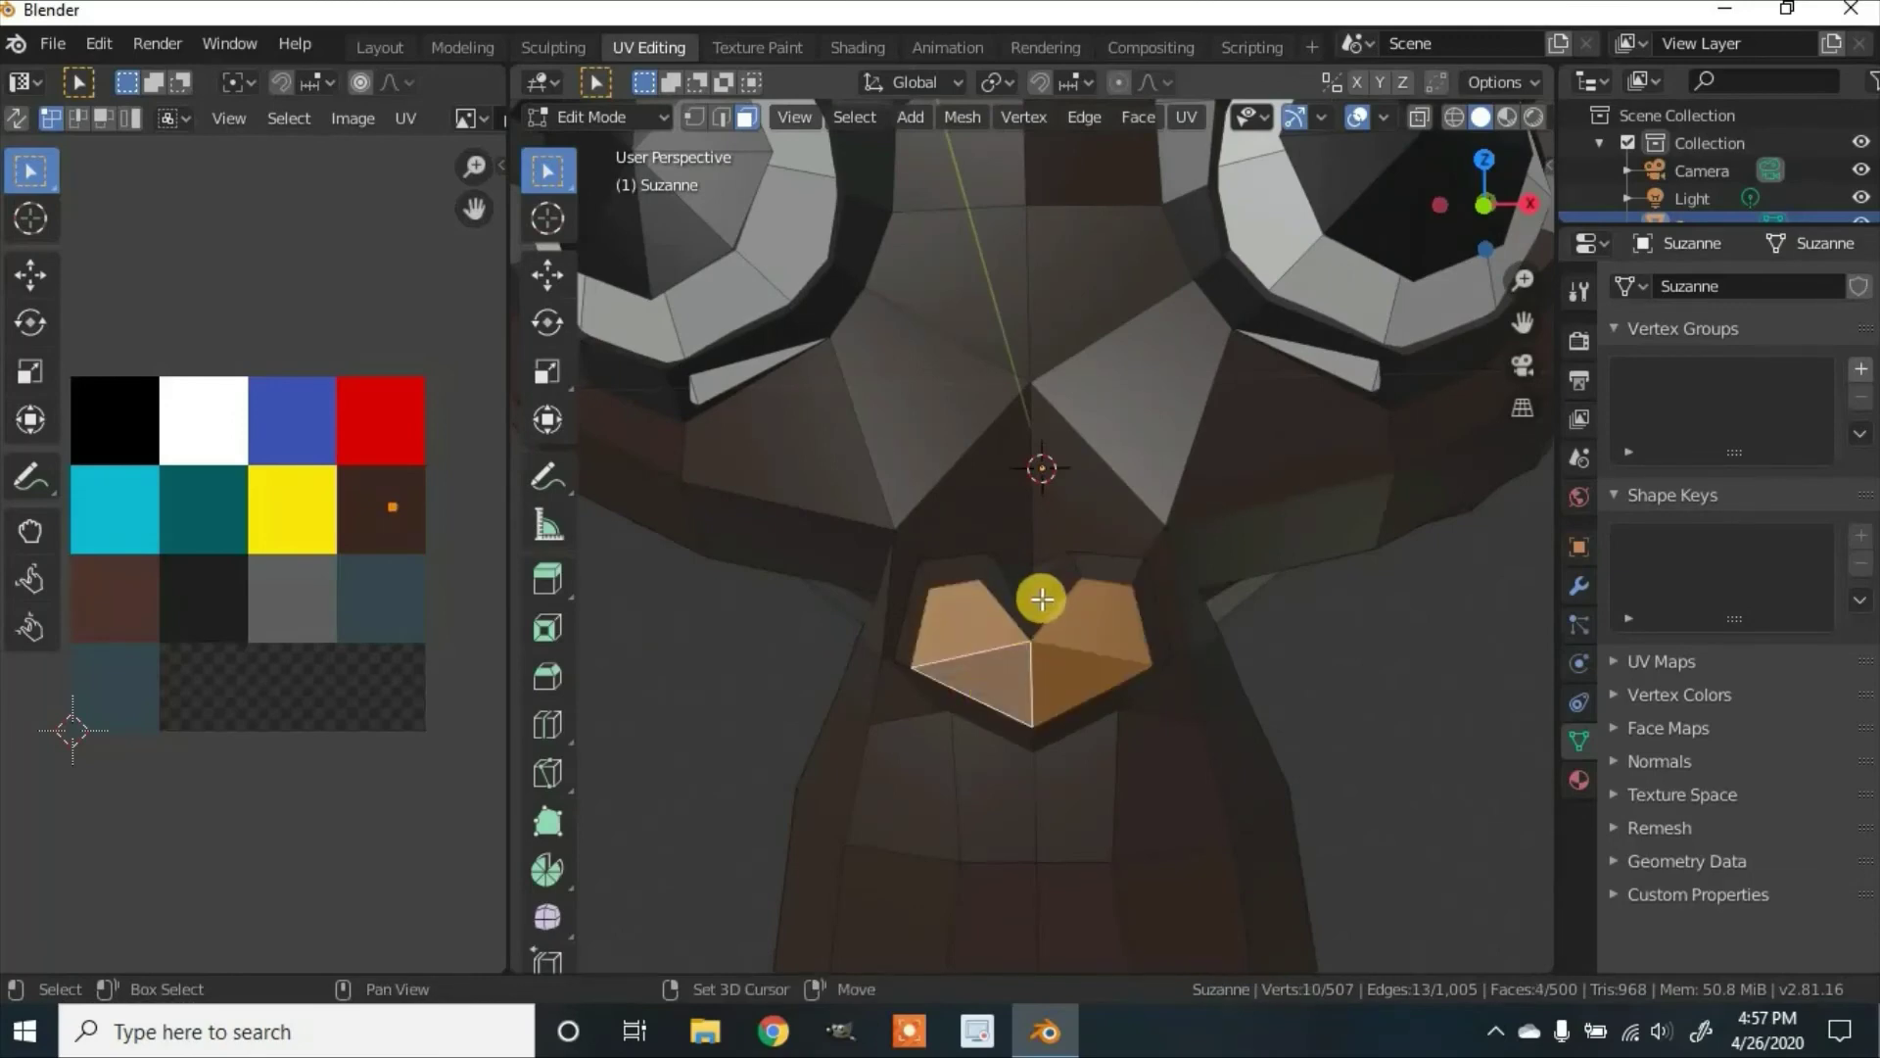
shift+click(1066, 591)
shift+click(1102, 574)
shift+click(1153, 612)
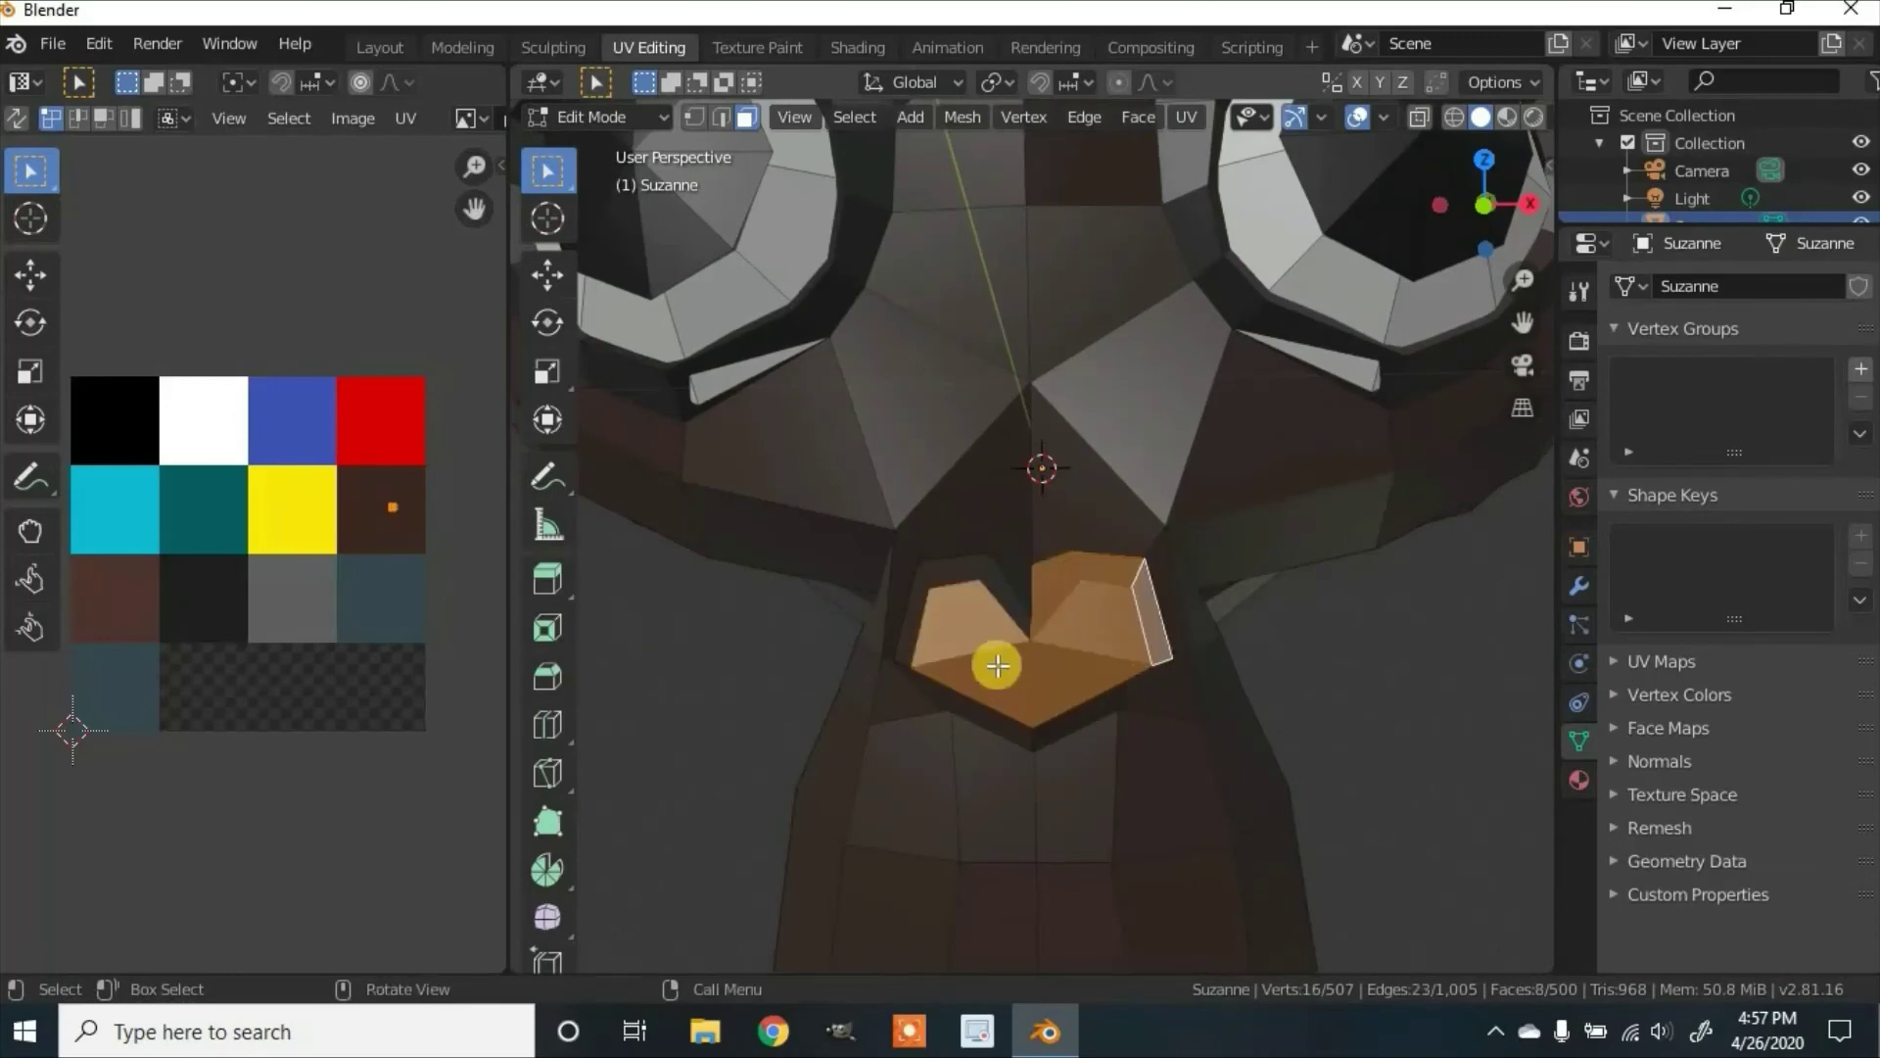
click(983, 673)
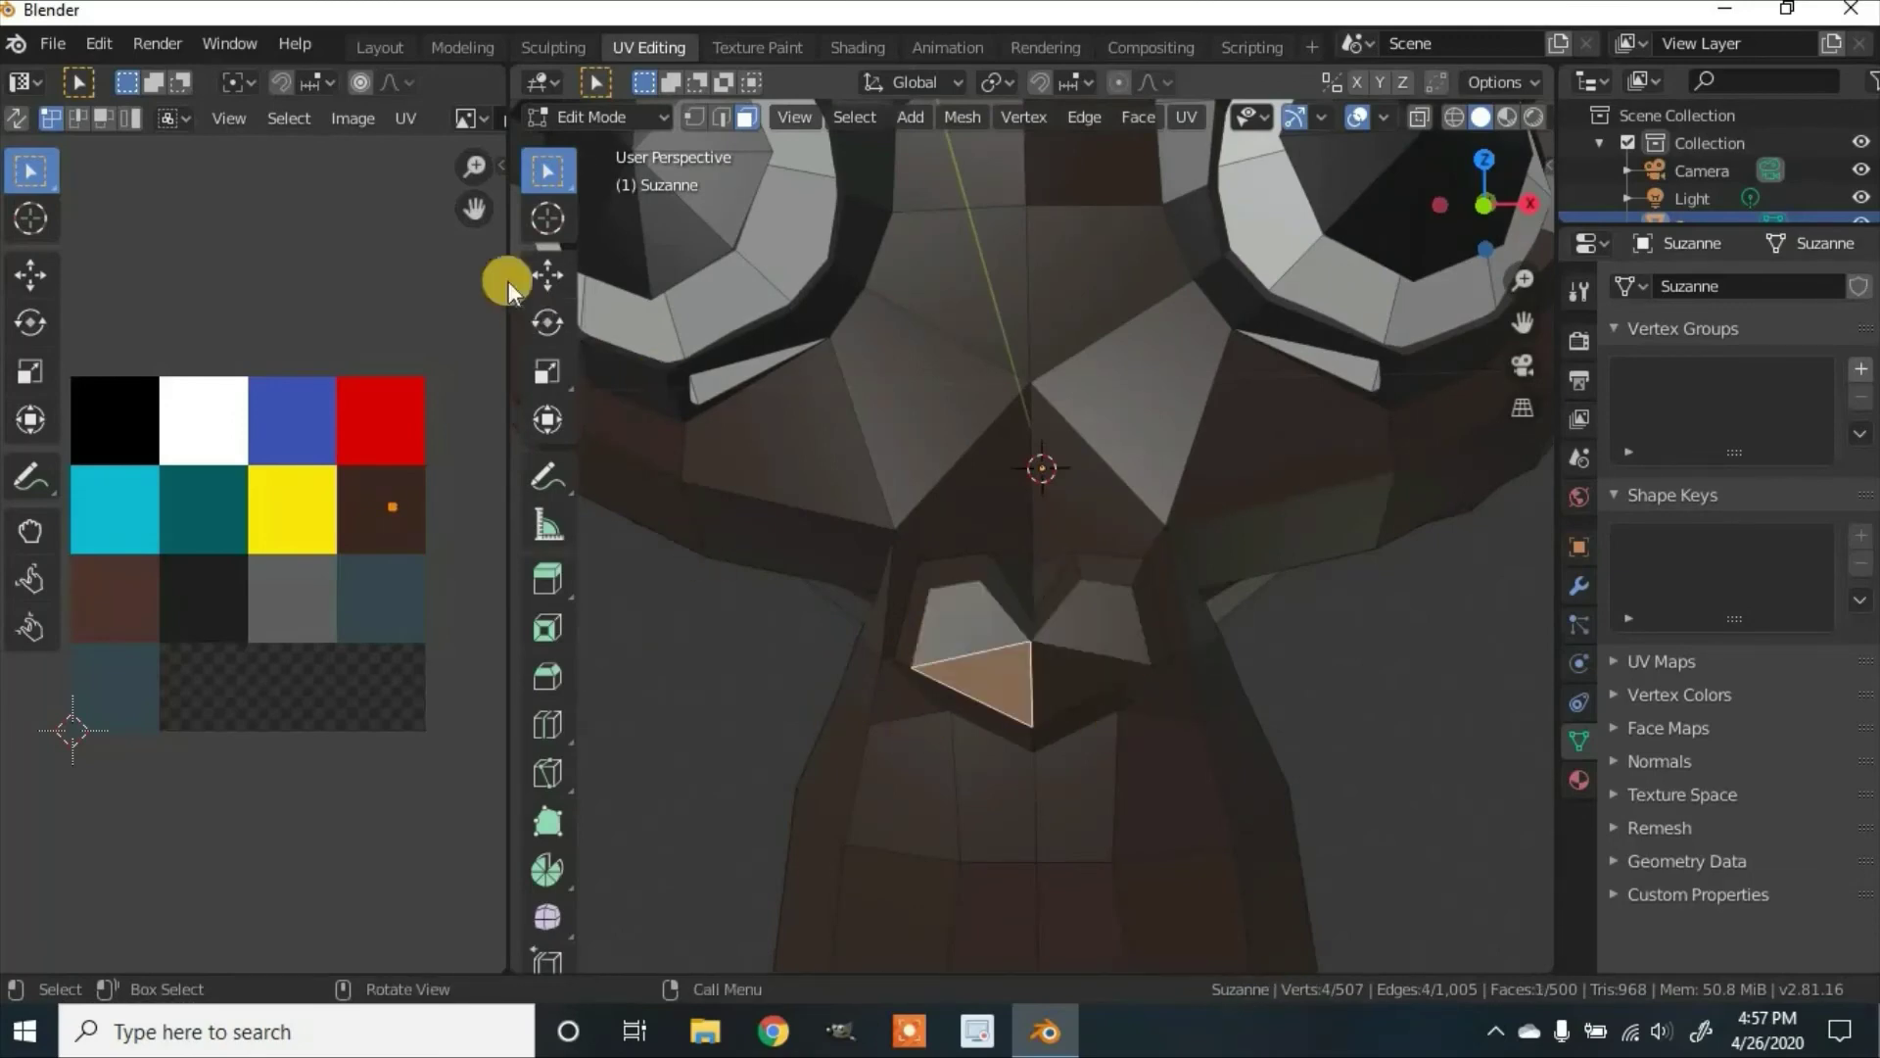
Step: Switch to Select Lasso and lasso the nose faces, extending the selection over the +X side and the missed face on the -X side
click(549, 164)
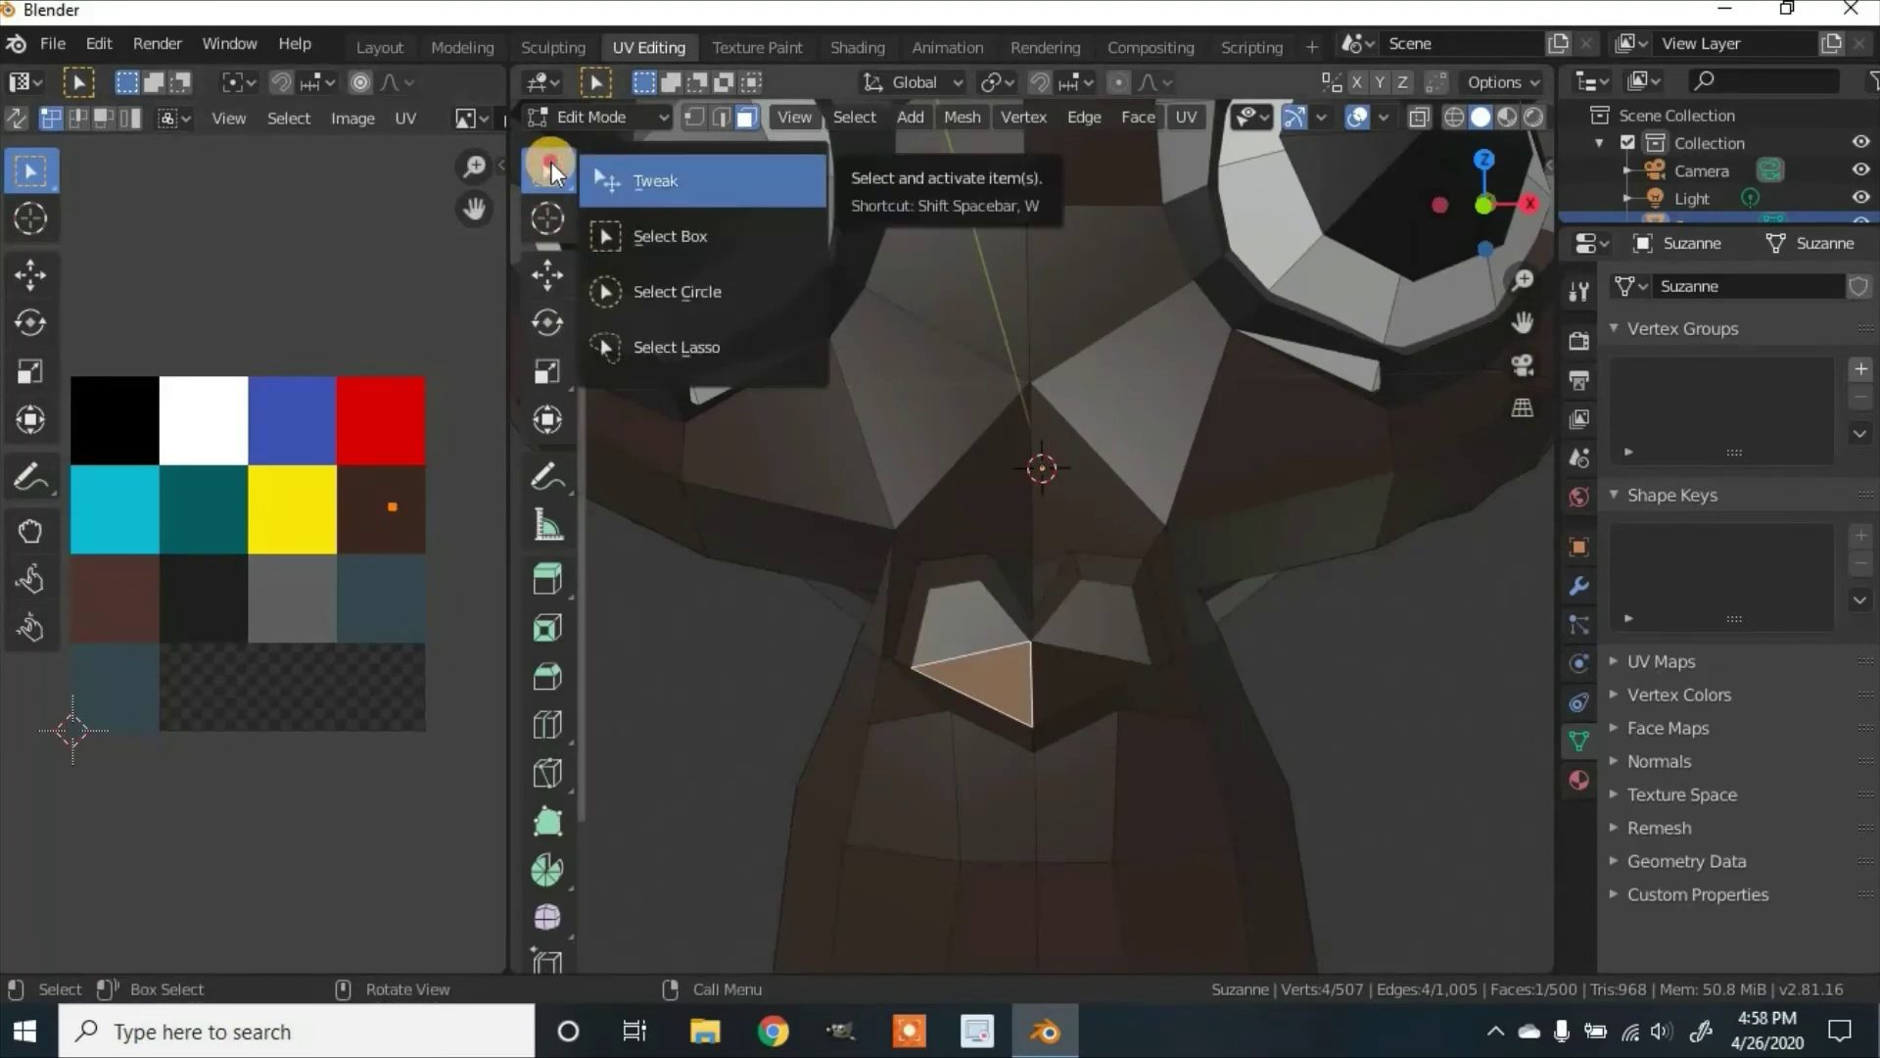
mouse_move(552, 168)
mouse_down()
mouse_move(703, 194)
mouse_move(732, 343)
mouse_up()
scroll(1024, 714, up, 3)
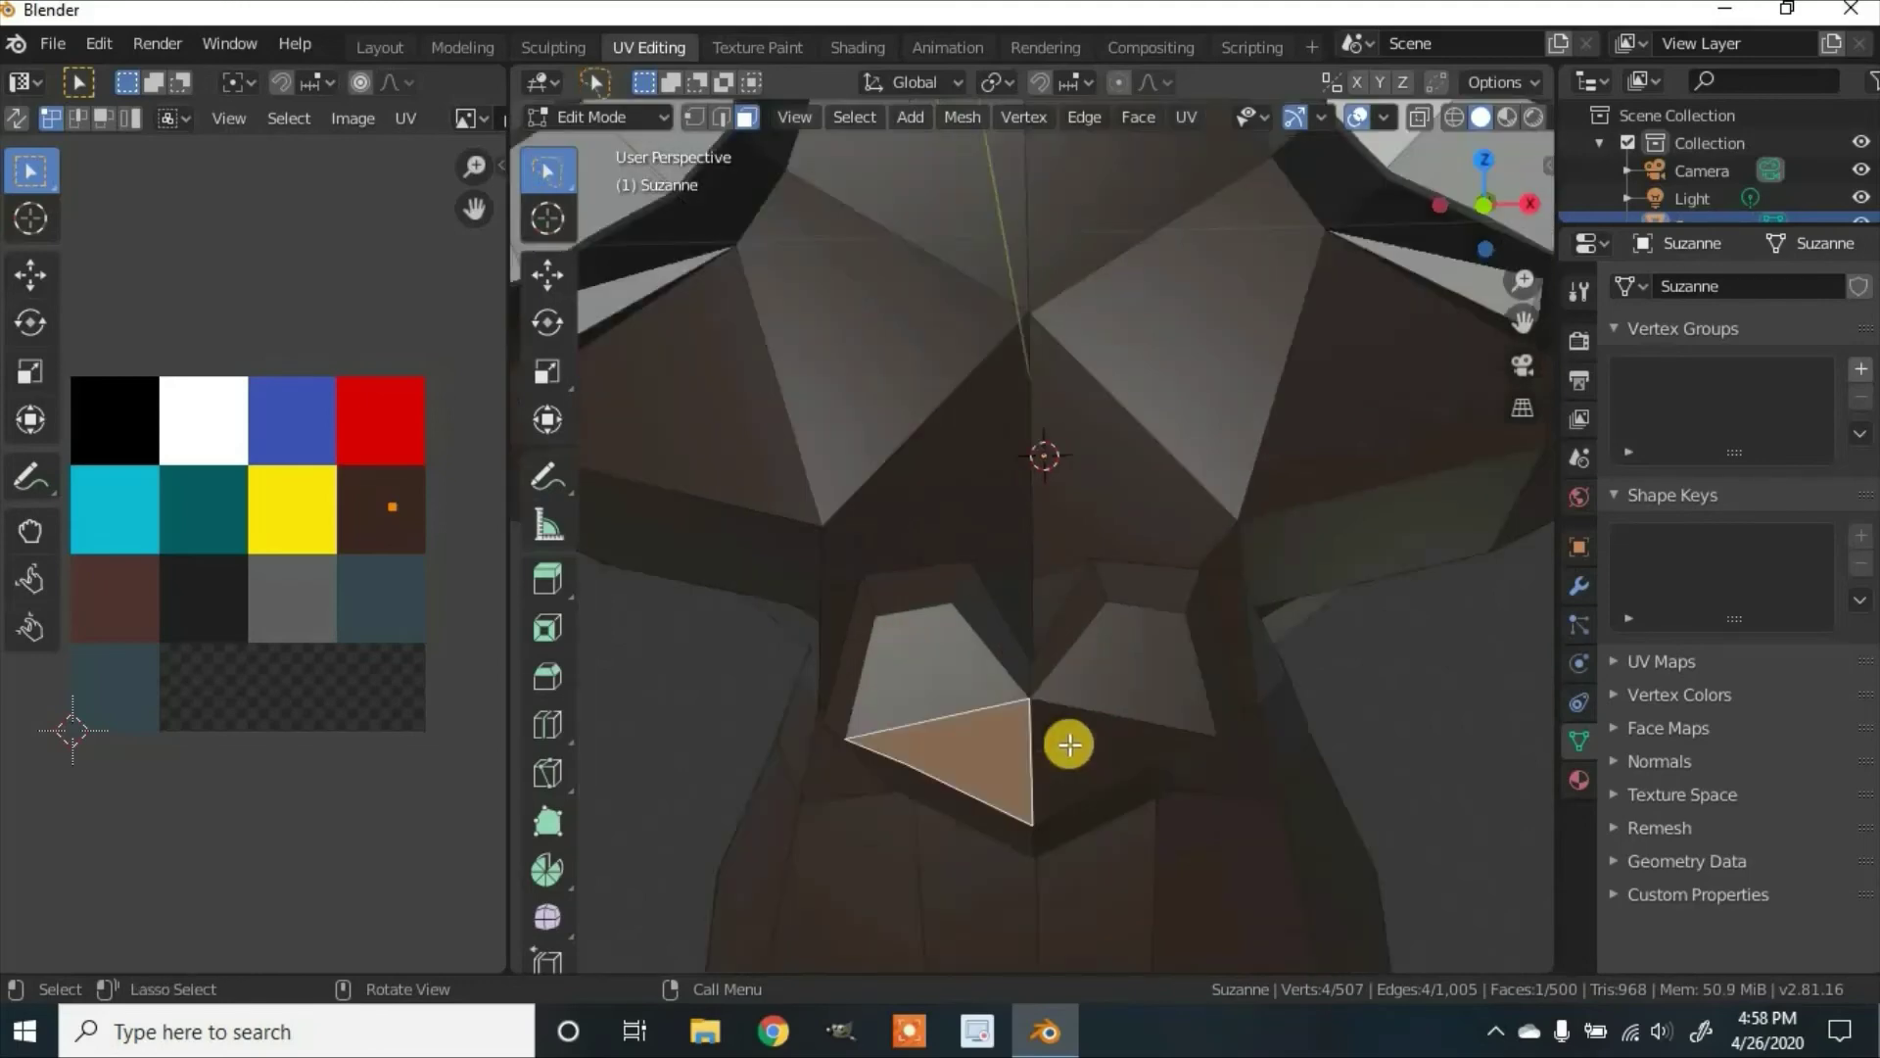
mouse_move(937, 389)
mouse_down()
mouse_move(831, 378)
mouse_move(725, 411)
mouse_move(808, 596)
mouse_move(920, 604)
mouse_move(999, 466)
mouse_move(1020, 470)
mouse_up()
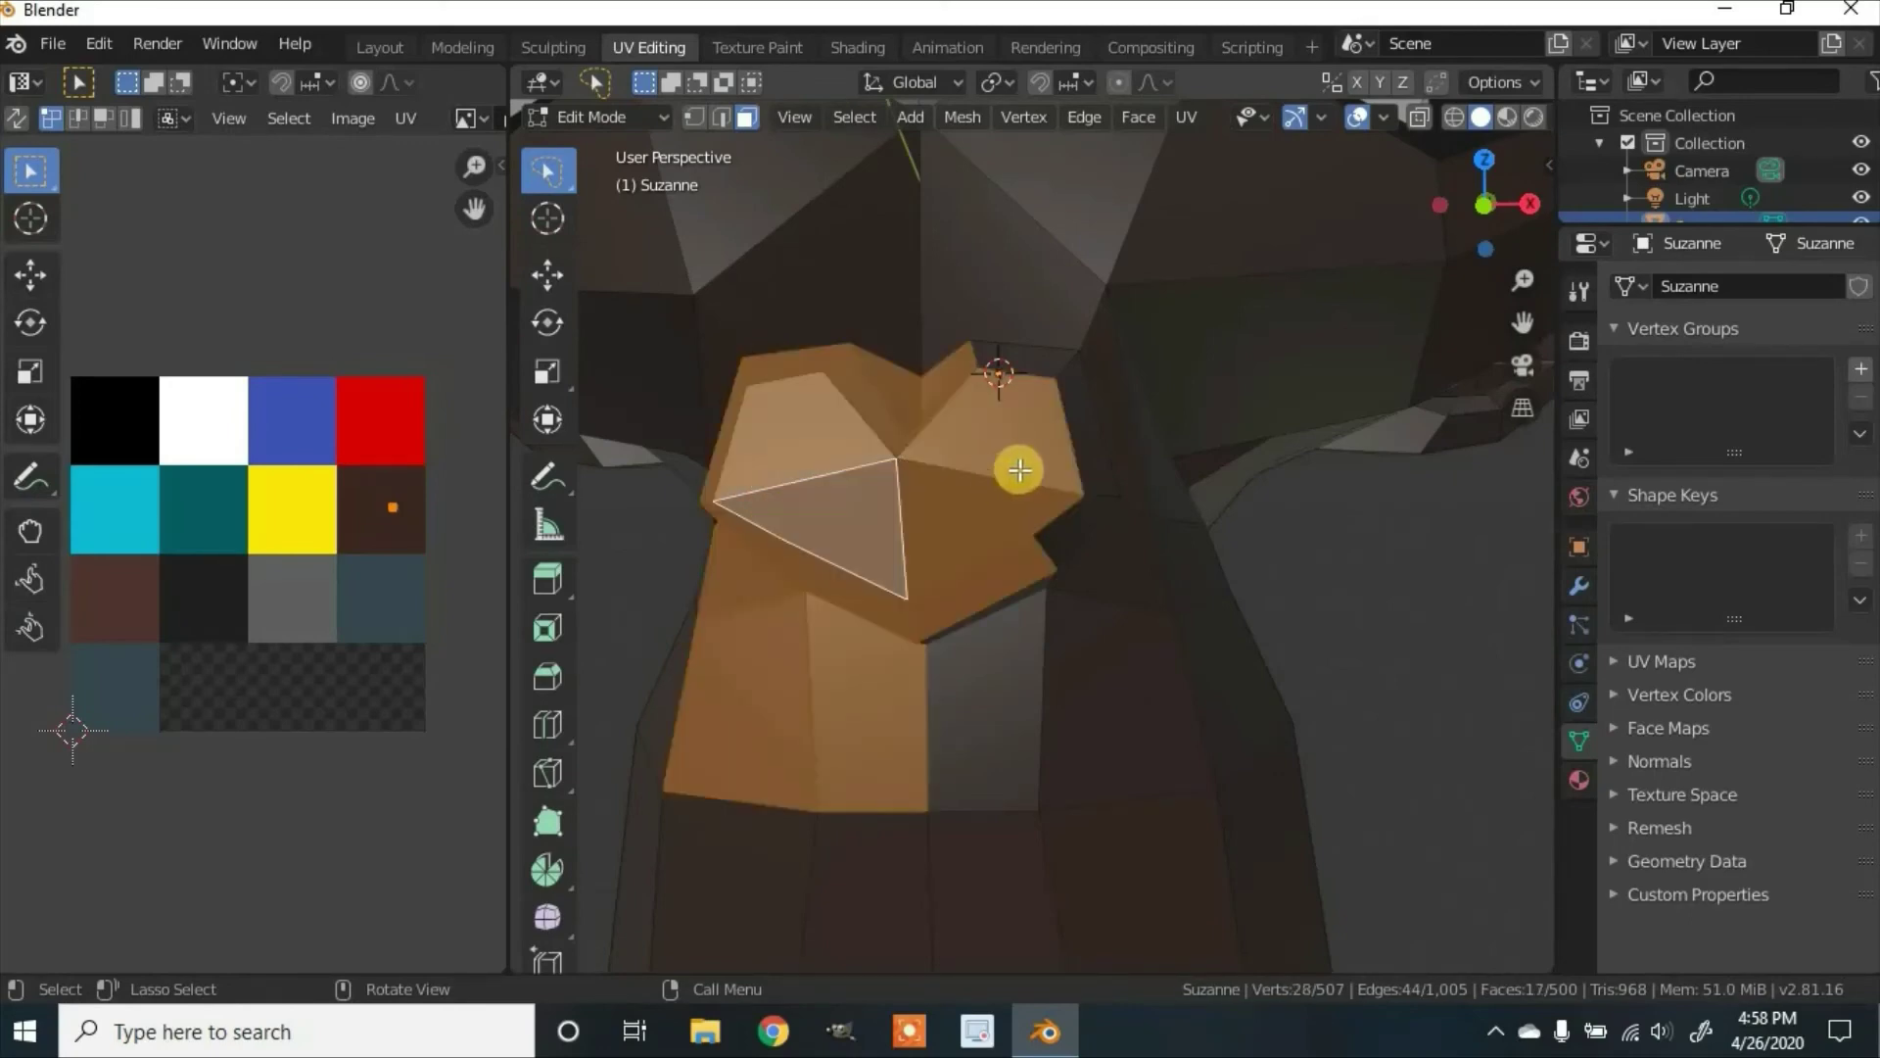
mouse_move(1060, 532)
shift+mouse_down()
mouse_move(1068, 400)
mouse_move(1036, 371)
mouse_move(985, 372)
shift+mouse_up()
middle_drag(843, 533, 1104, 447)
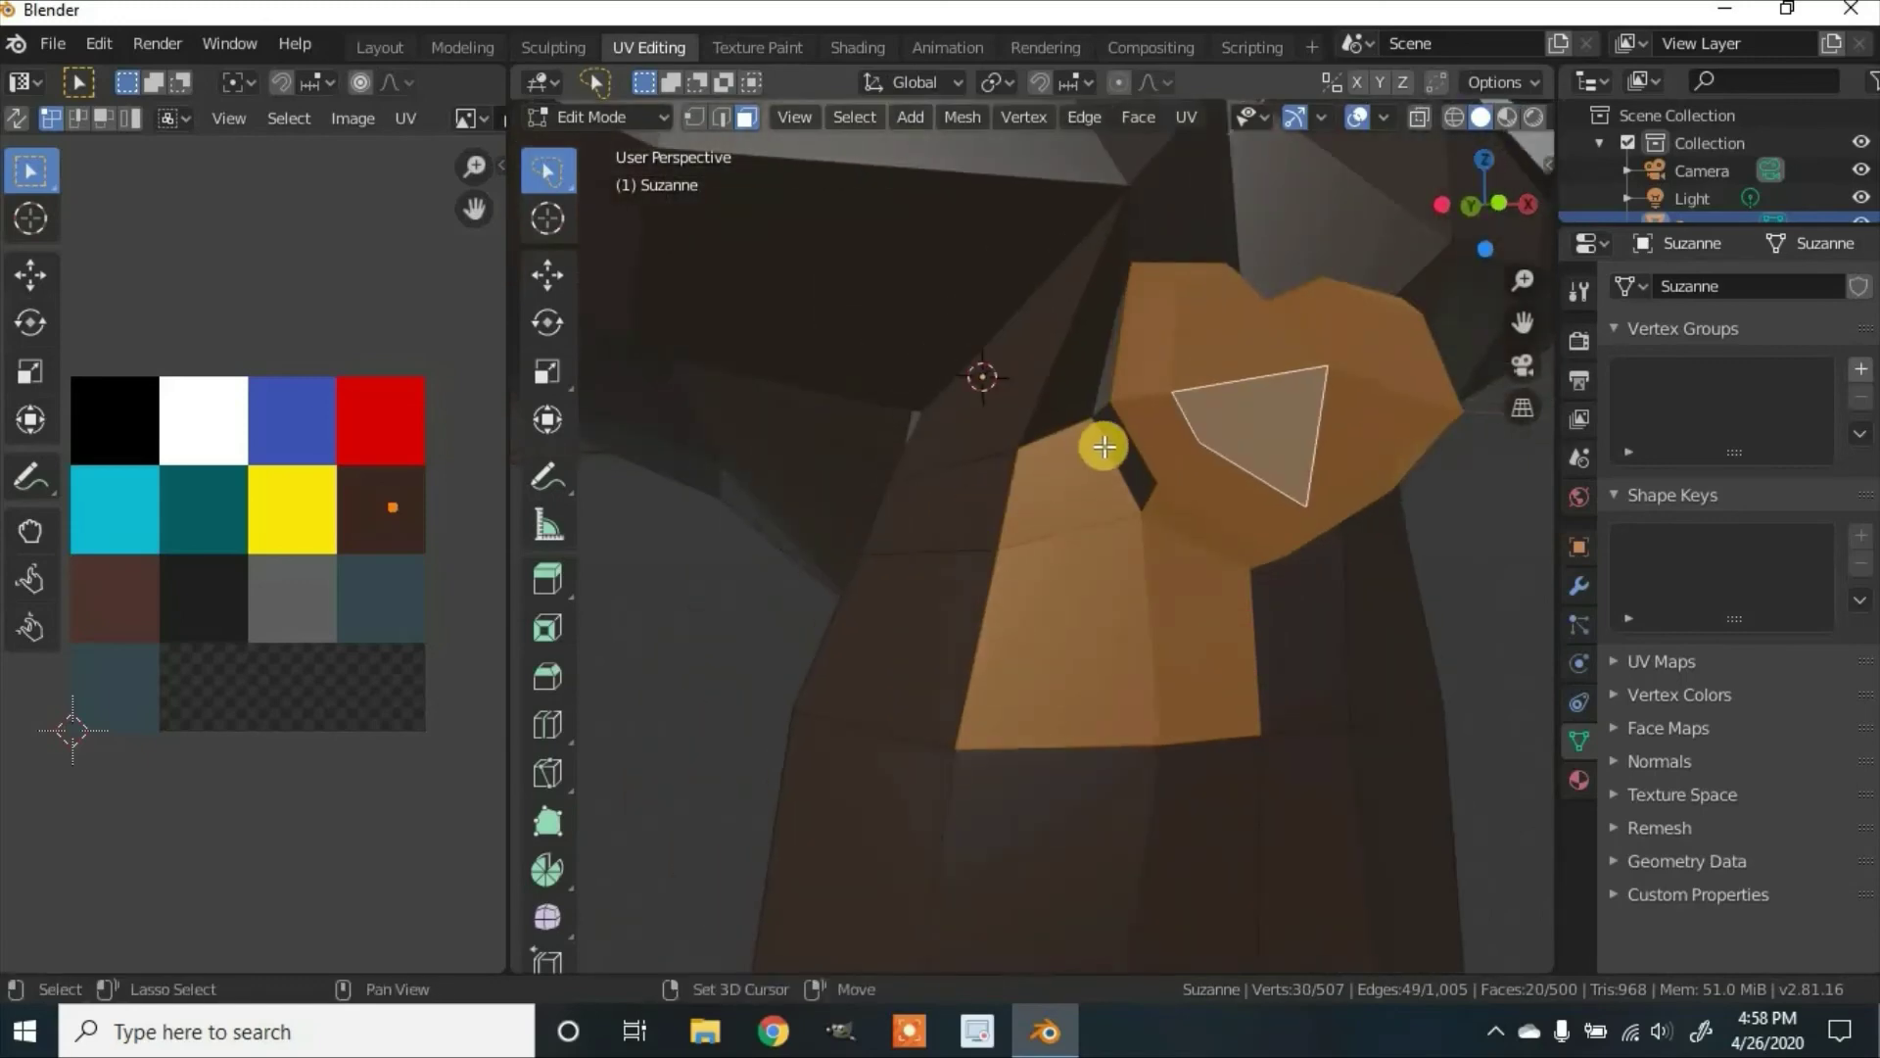
shift+drag(1115, 490, 1117, 494)
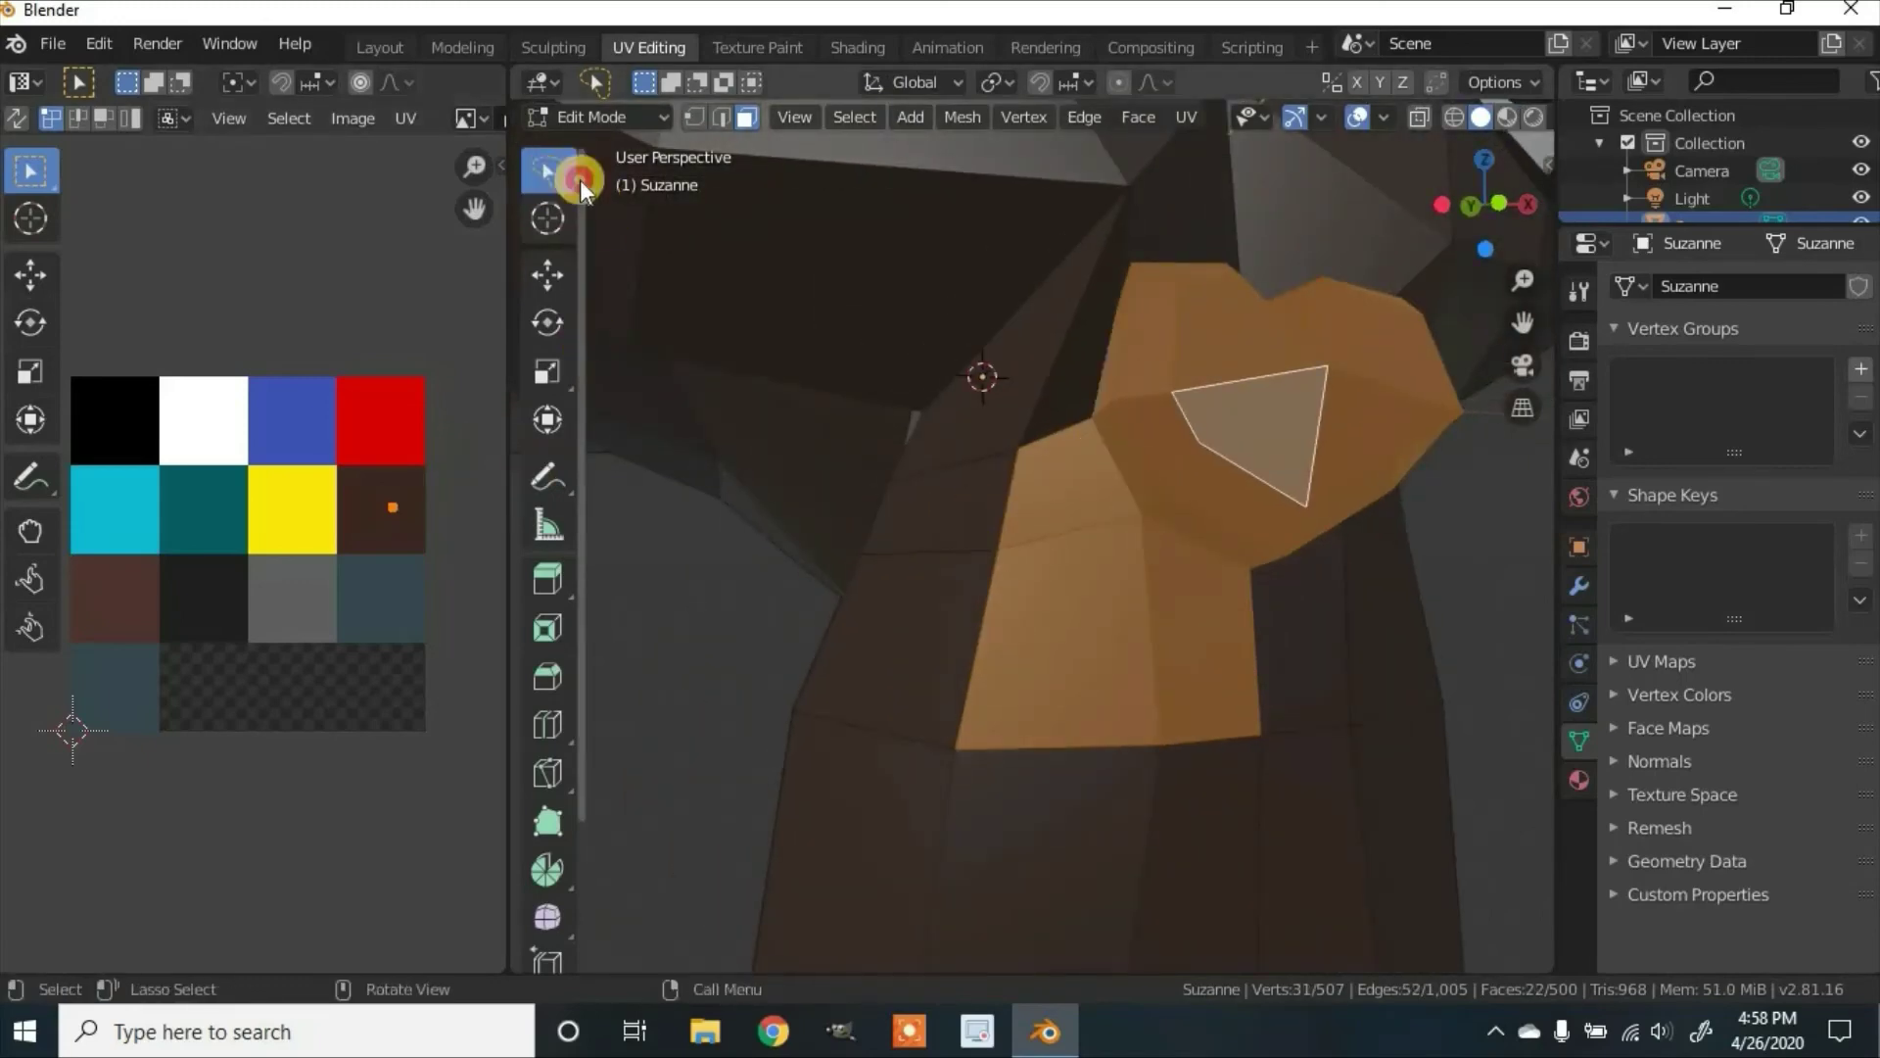
Step: Switch to the Tweak selection tool and remove the extra snout faces below the nose from the selection
mouse_move(576, 181)
mouse_down()
mouse_move(722, 202)
mouse_move(705, 185)
mouse_up()
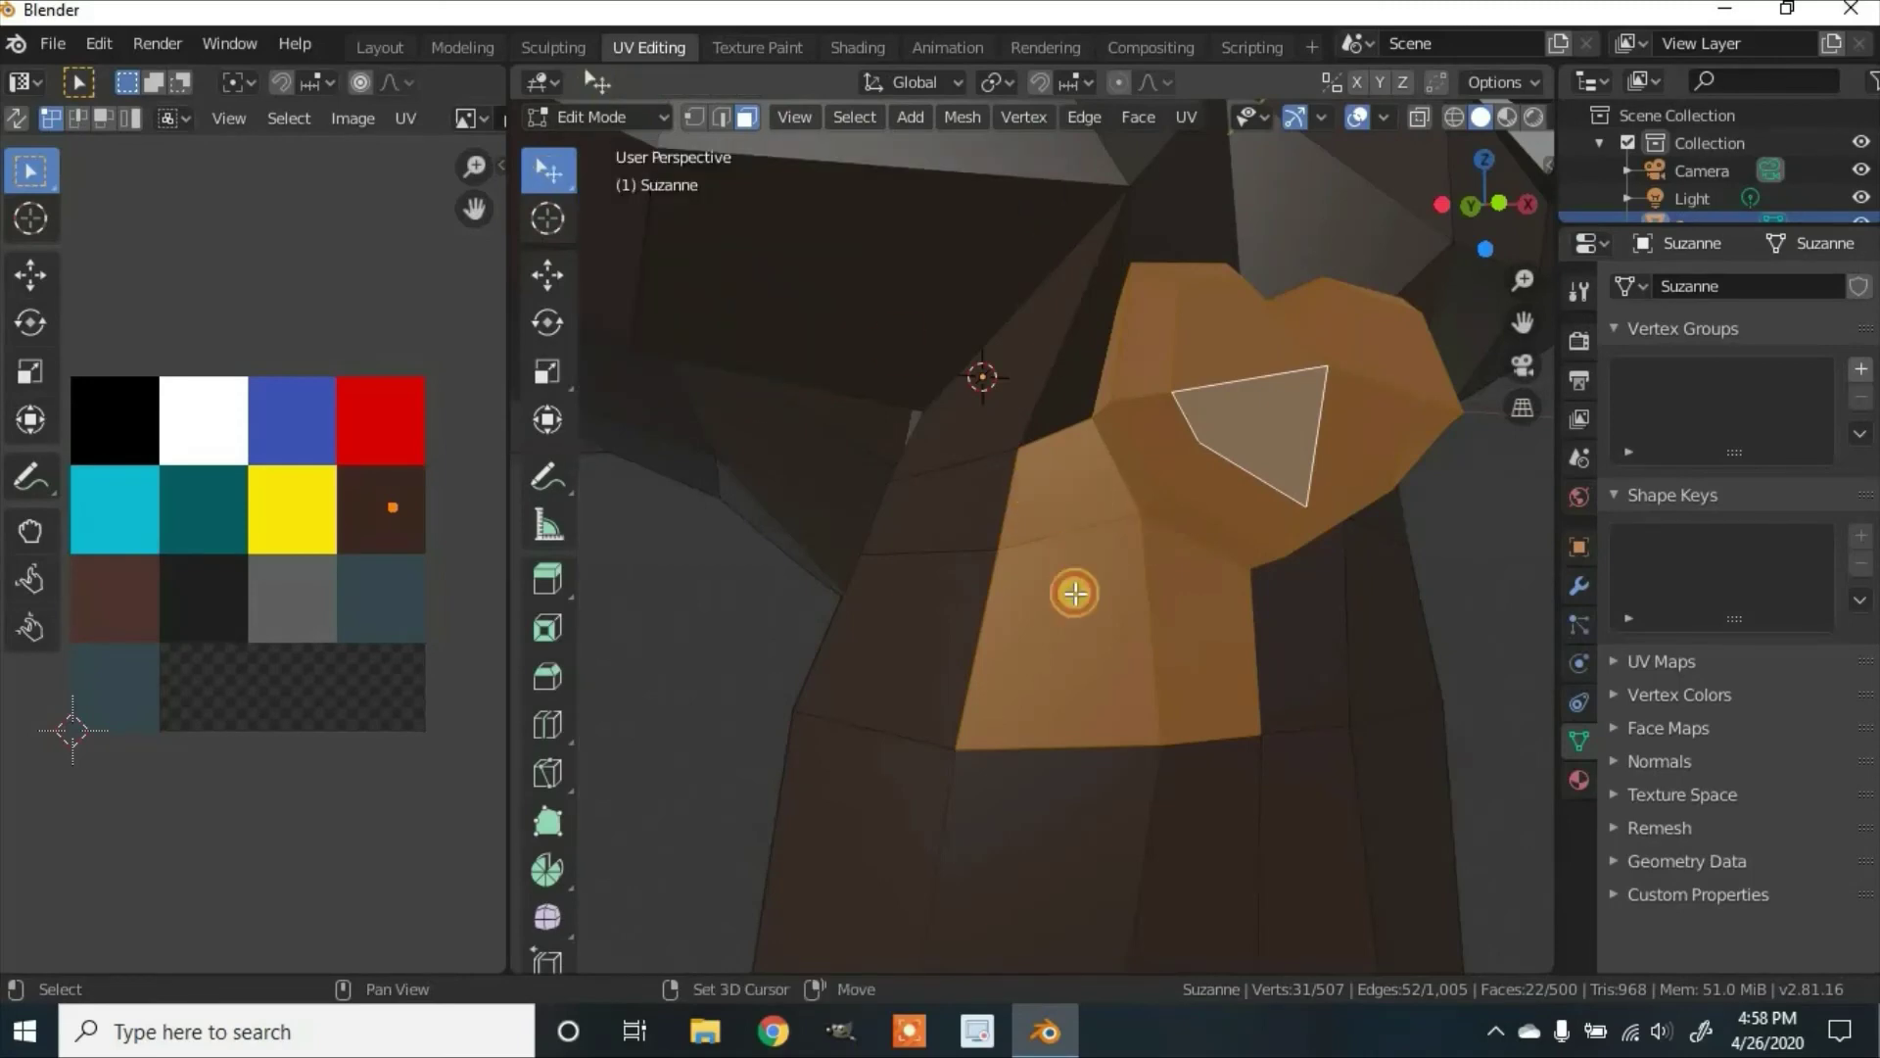
shift+click(1075, 592)
shift+click(1248, 633)
middle_drag(1251, 633, 1171, 647)
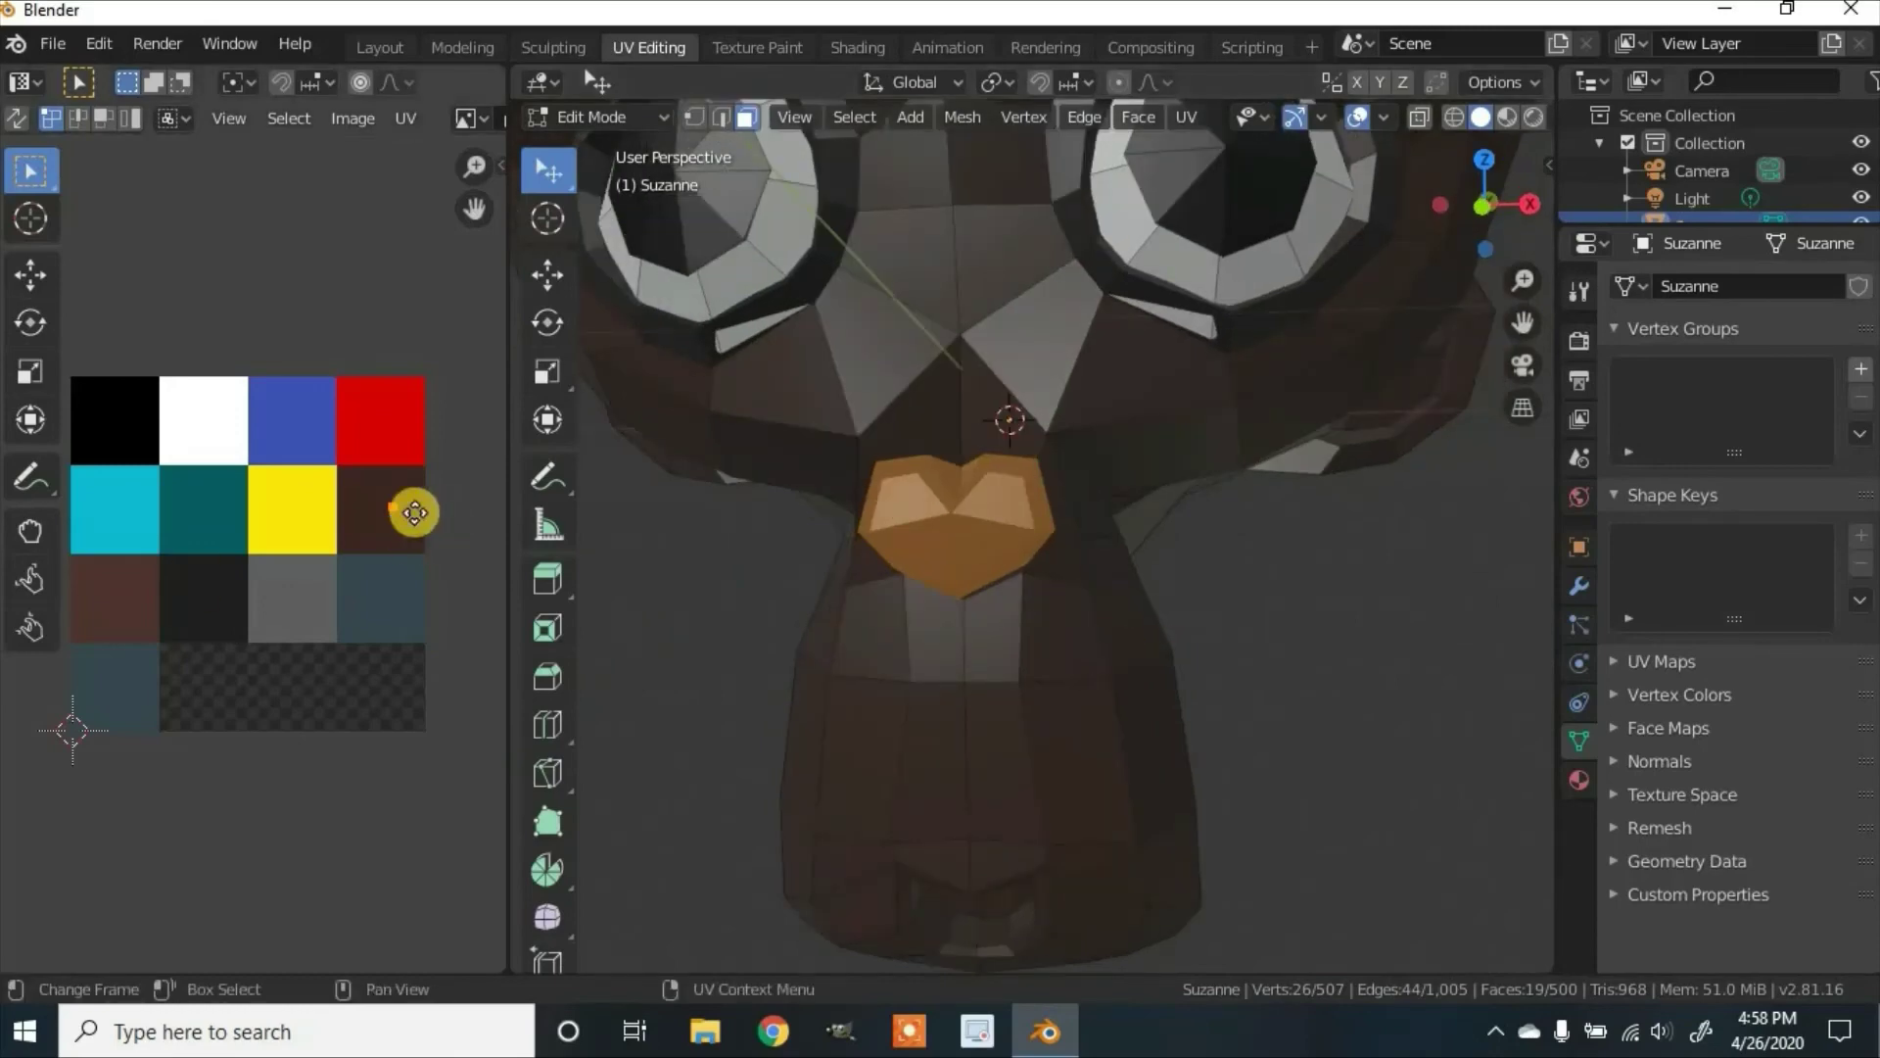
Step: Move the nose's UVs onto the black swatch and deselect the faces
drag(415, 513, 115, 427)
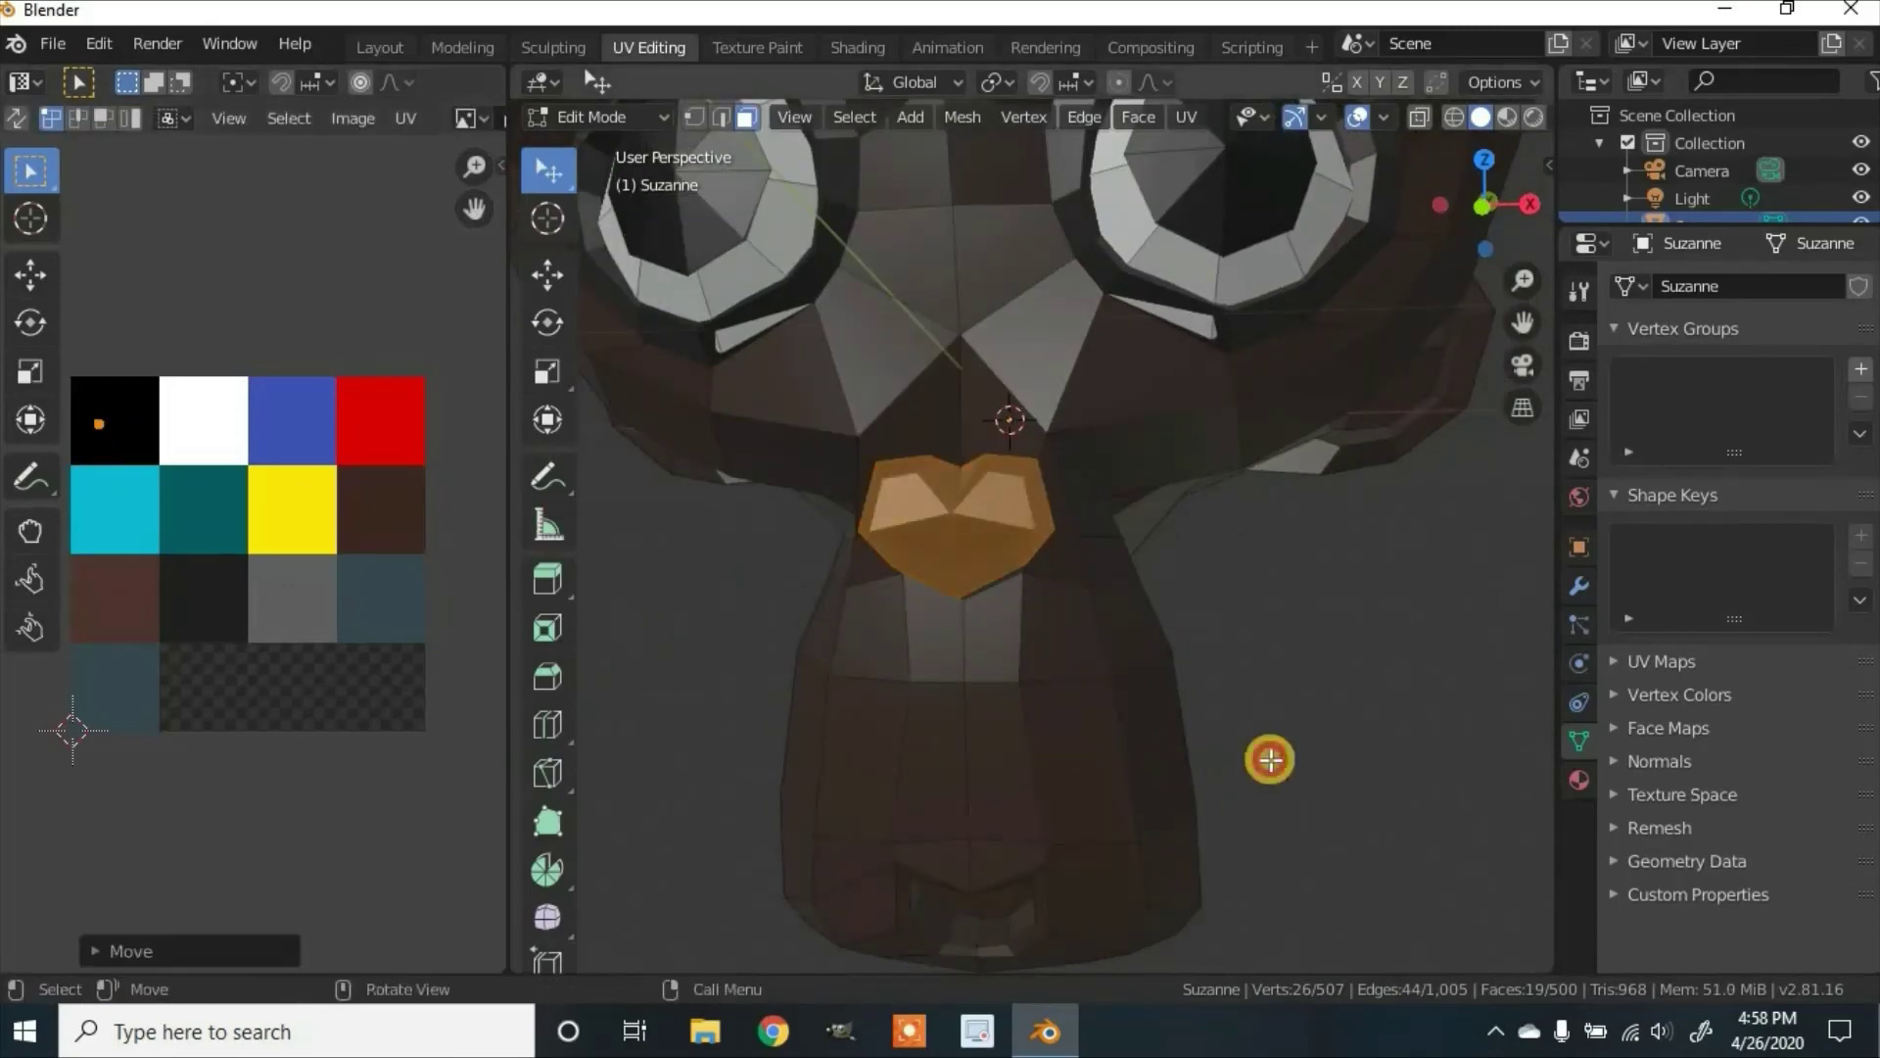
click(1270, 759)
scroll(1070, 726, down, 4)
Step: Select the mouth rim's inner and outer faces along the -X side and across the lower lip's middle
scroll(1084, 730, up, 6)
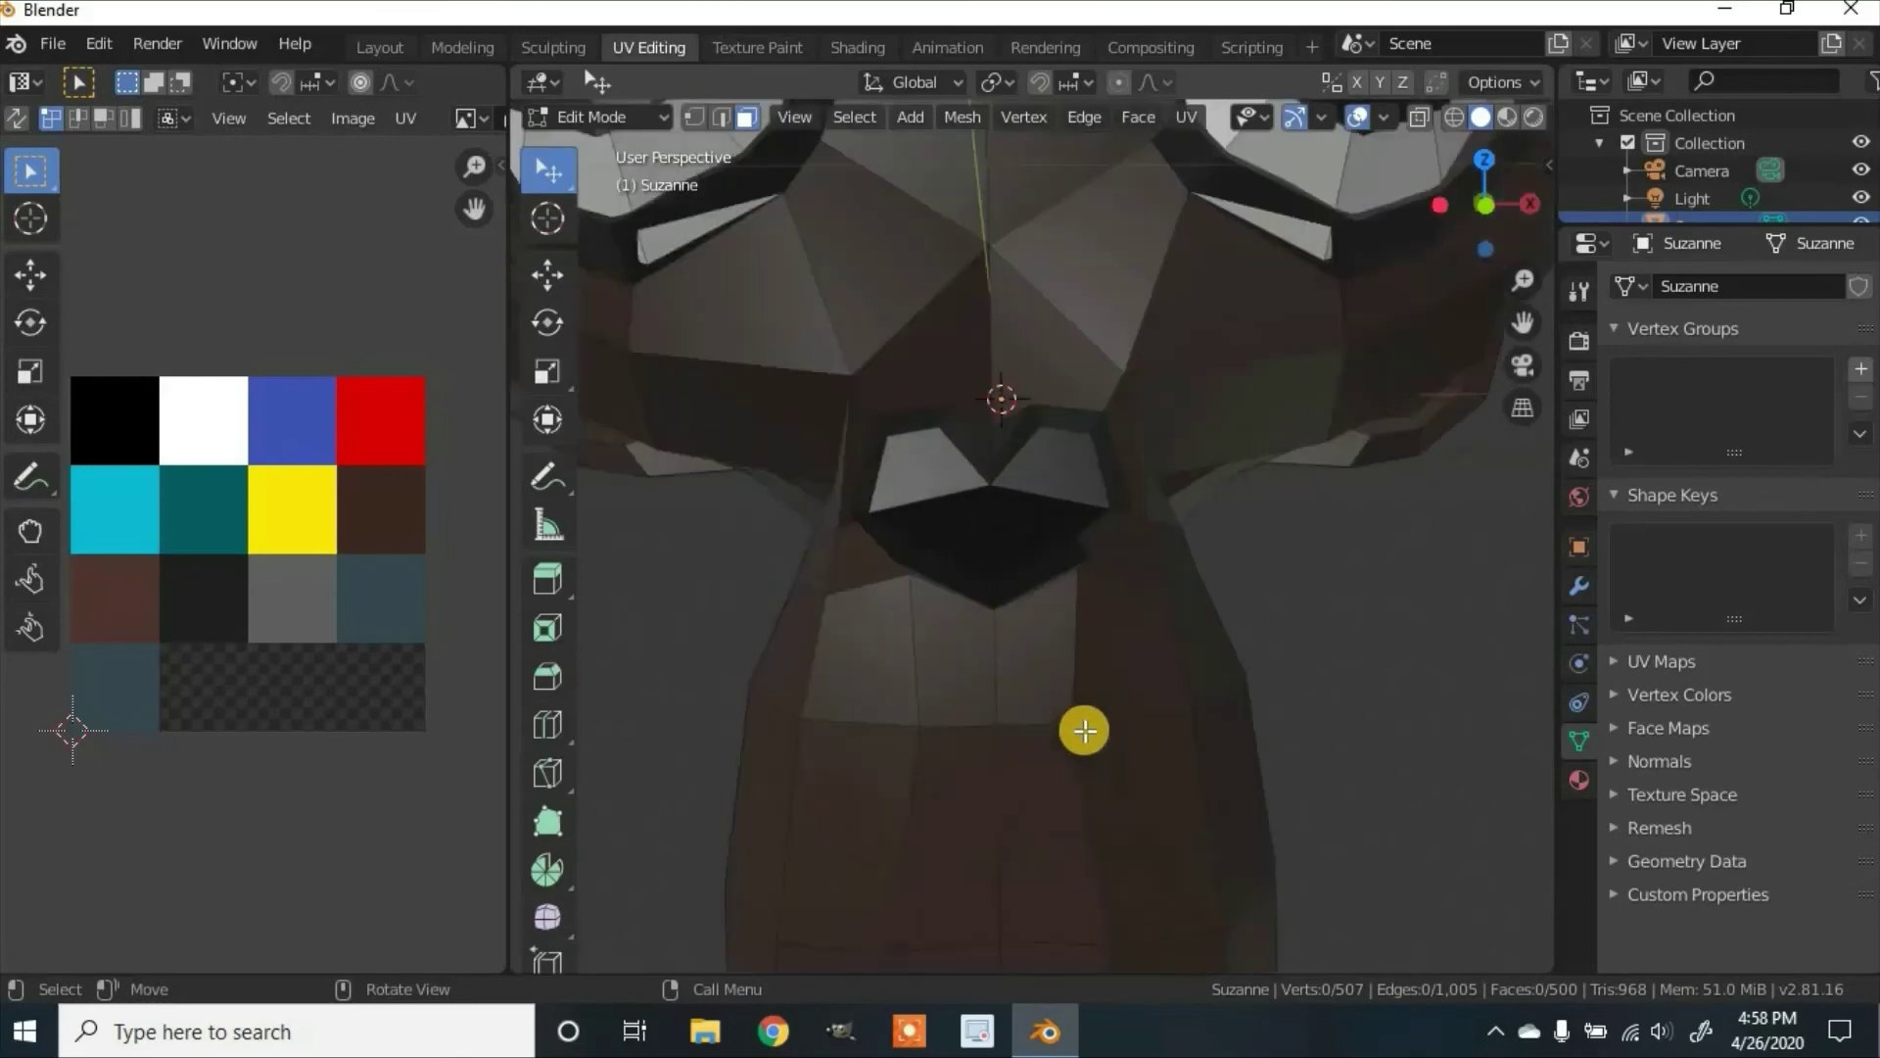
middle_drag(1084, 729, 675, 487)
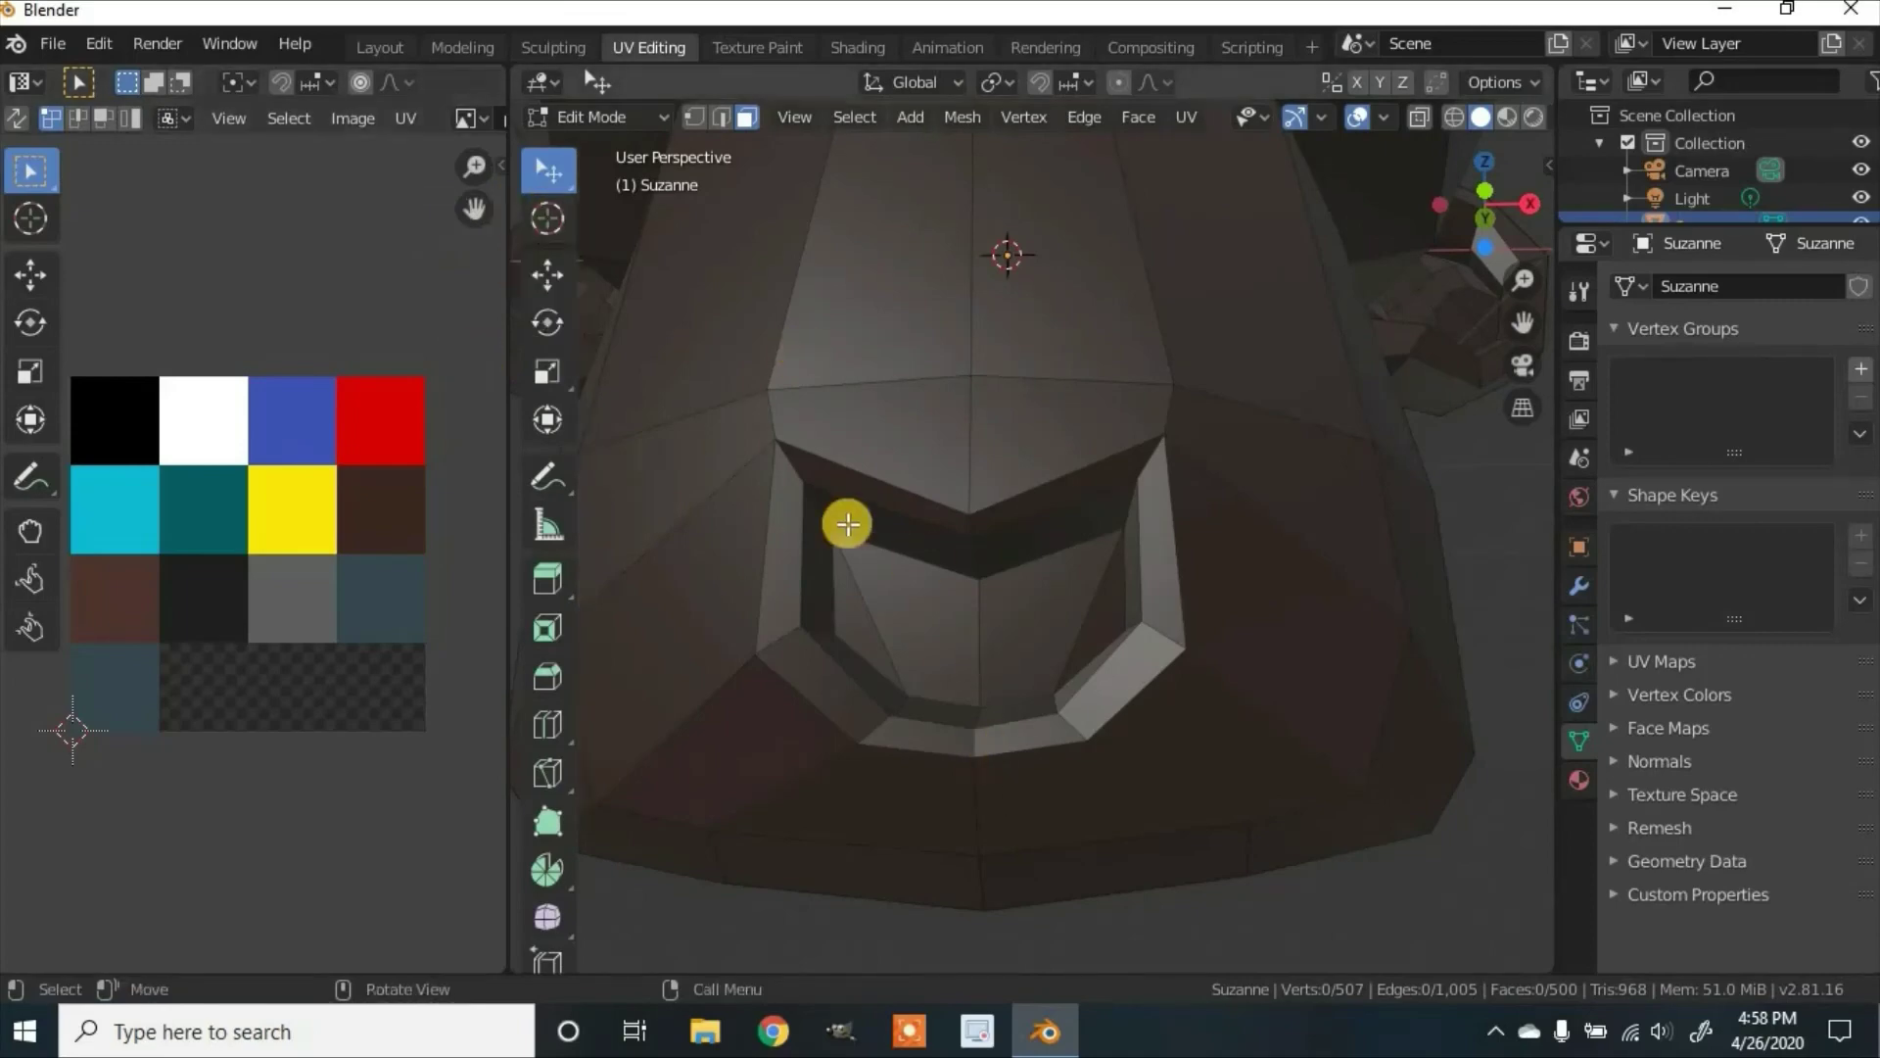
click(850, 498)
shift+click(819, 483)
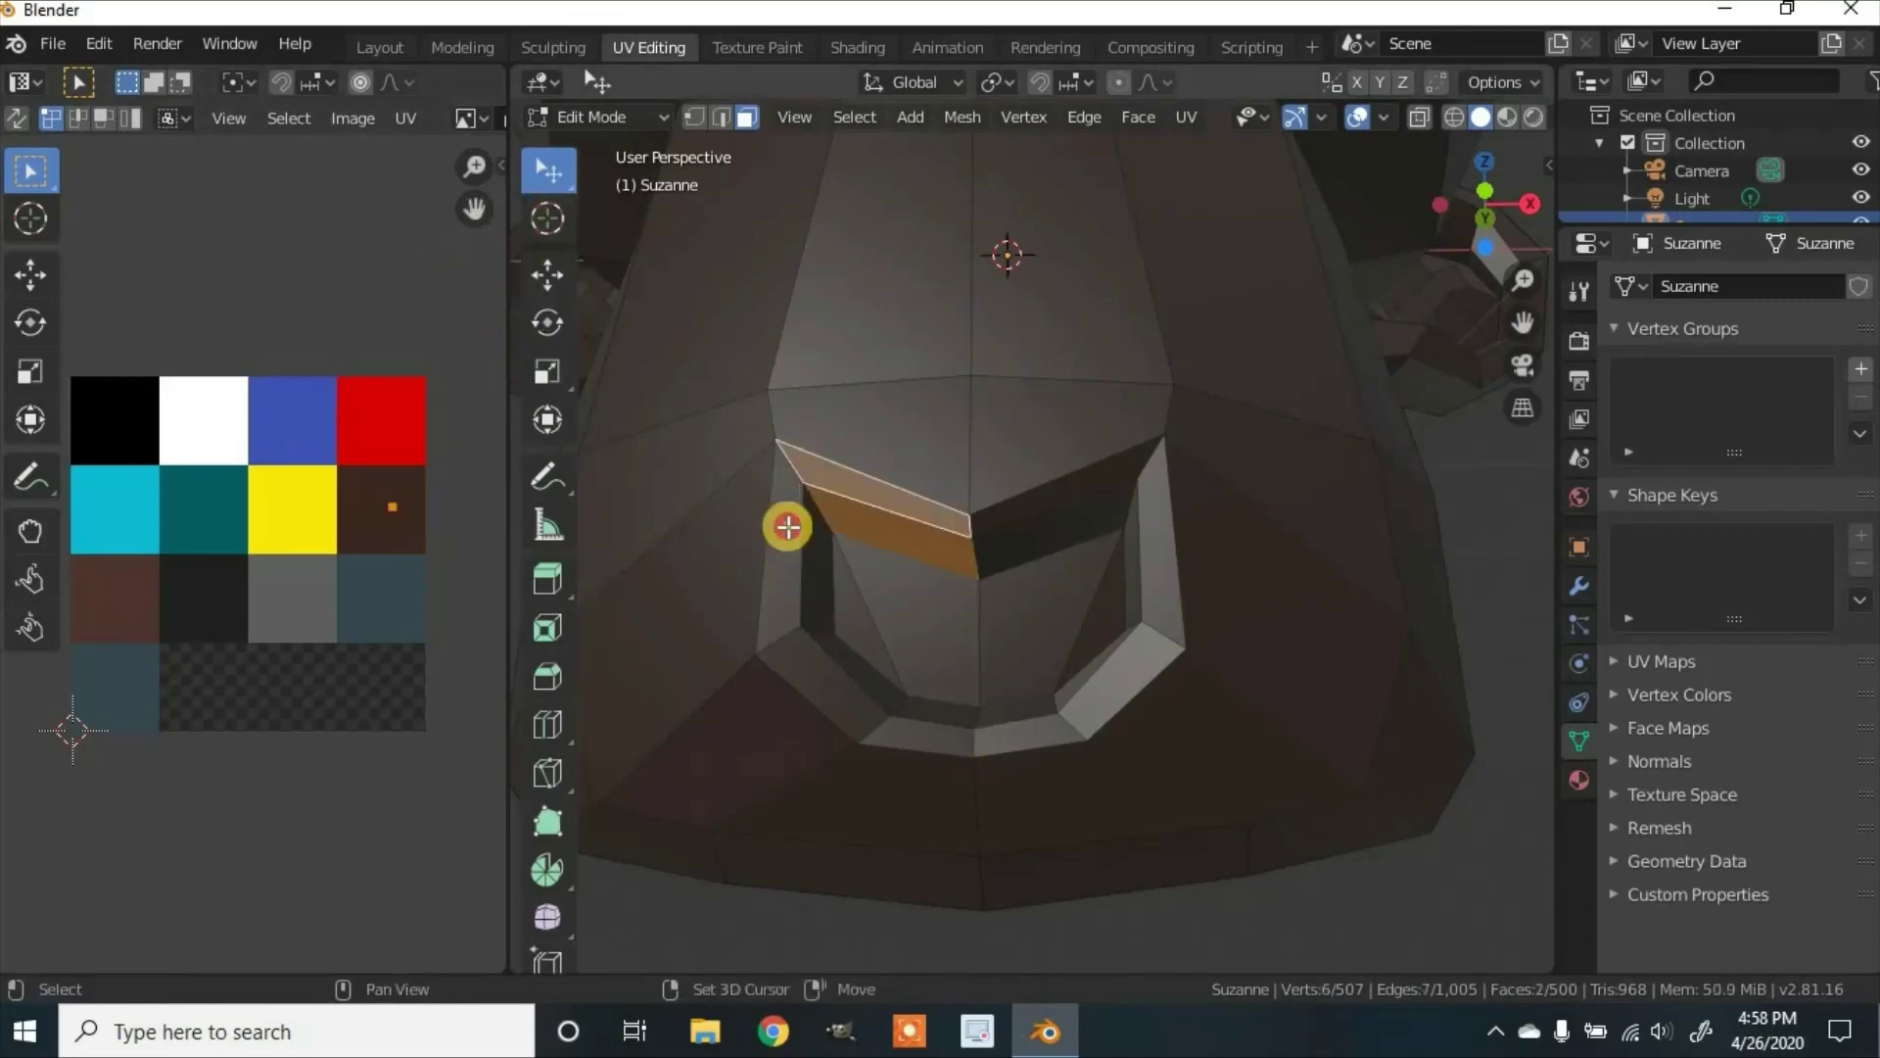
shift+click(786, 525)
shift+click(861, 684)
shift+click(852, 701)
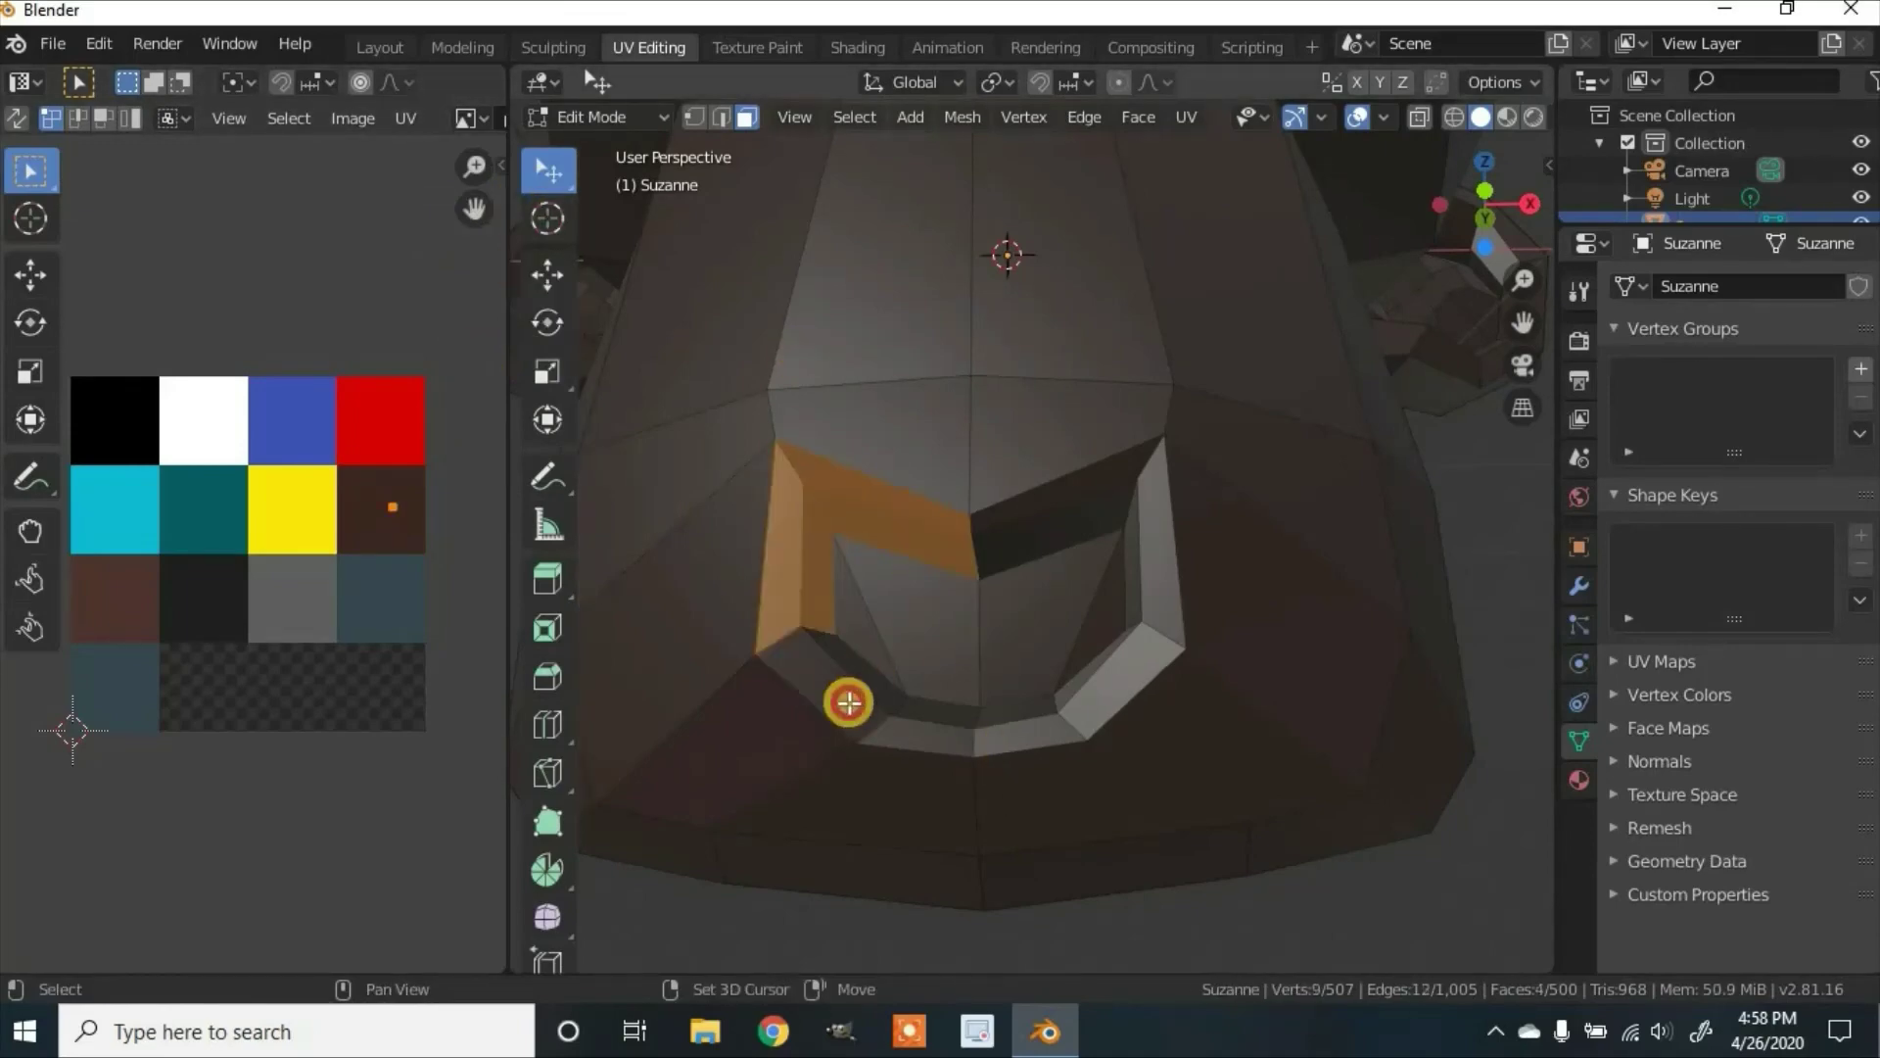
shift+click(906, 727)
shift+click(943, 723)
shift+click(1028, 739)
shift+click(1024, 714)
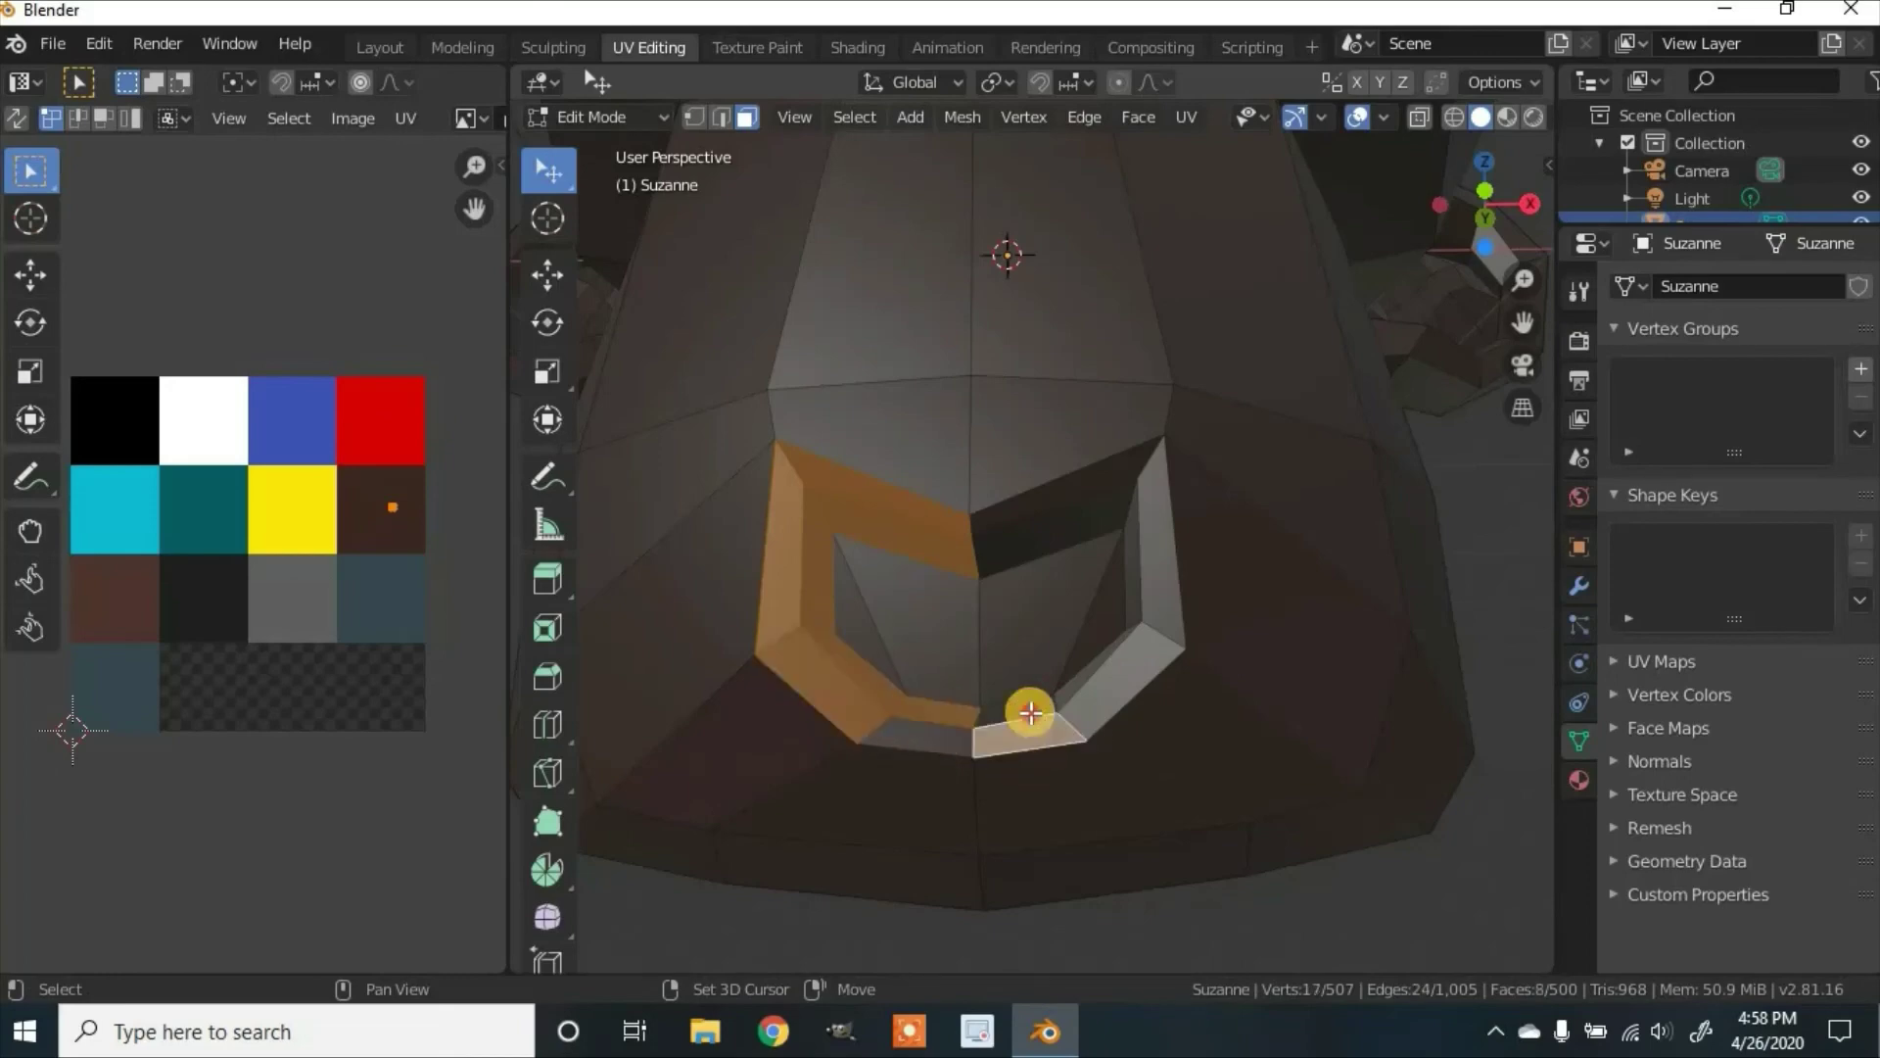
shift+click(919, 733)
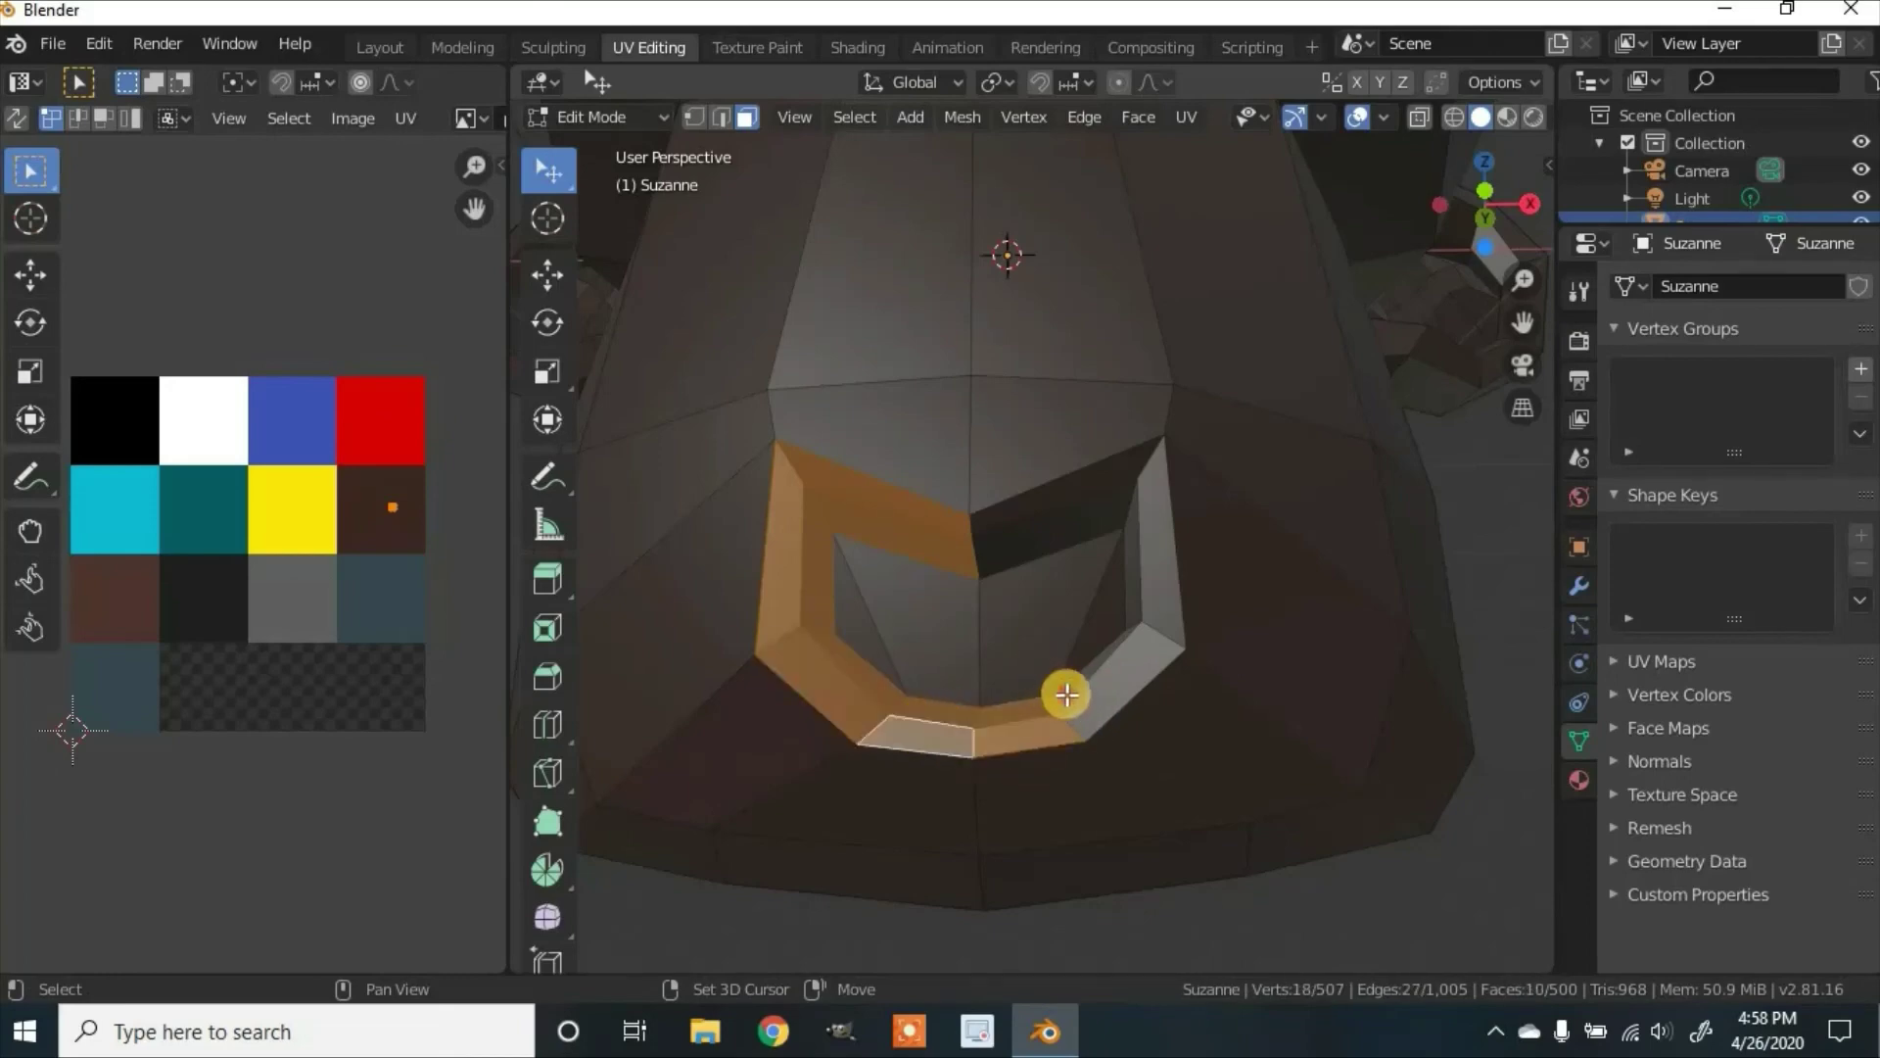
Step: Extend the selection over the mouth rim's faces on the +X side, including its upper edge, to complete the ring
shift+click(1066, 695)
shift+click(1155, 660)
shift+click(1137, 562)
shift+click(1128, 562)
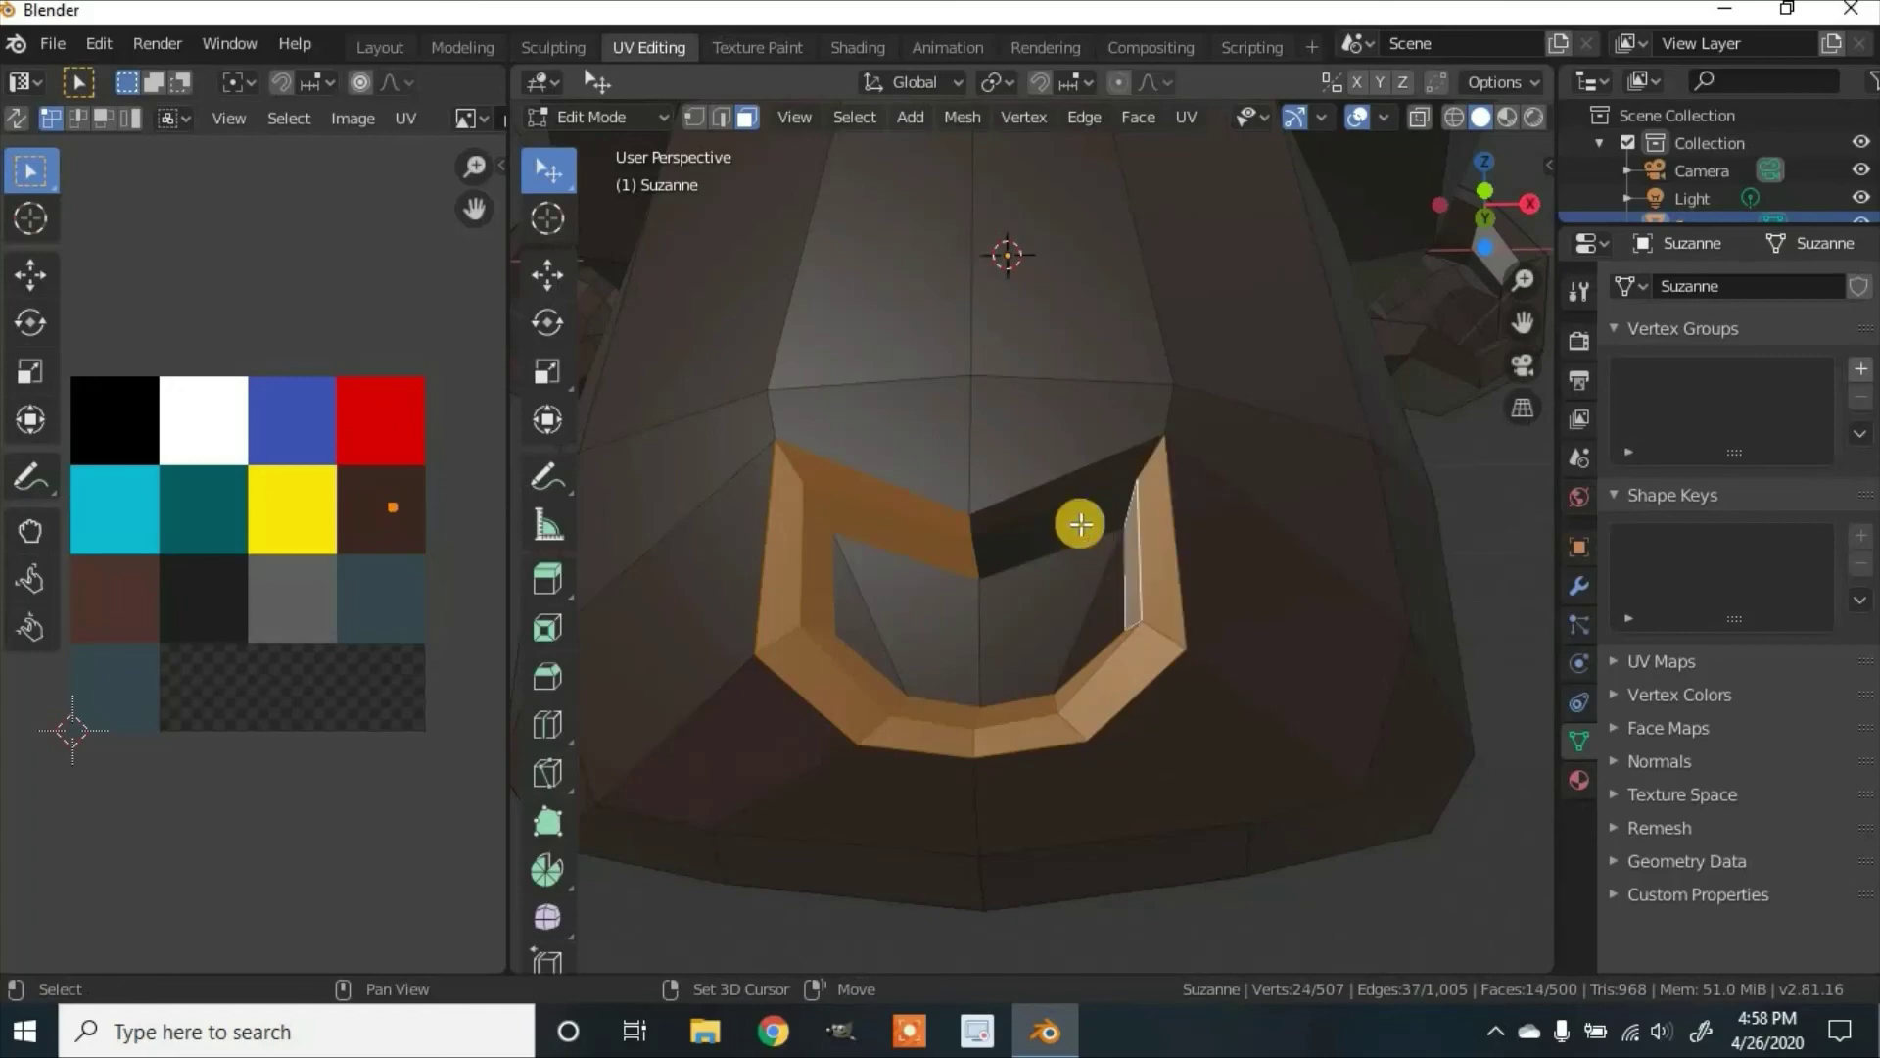
shift+click(1068, 493)
shift+click(1049, 537)
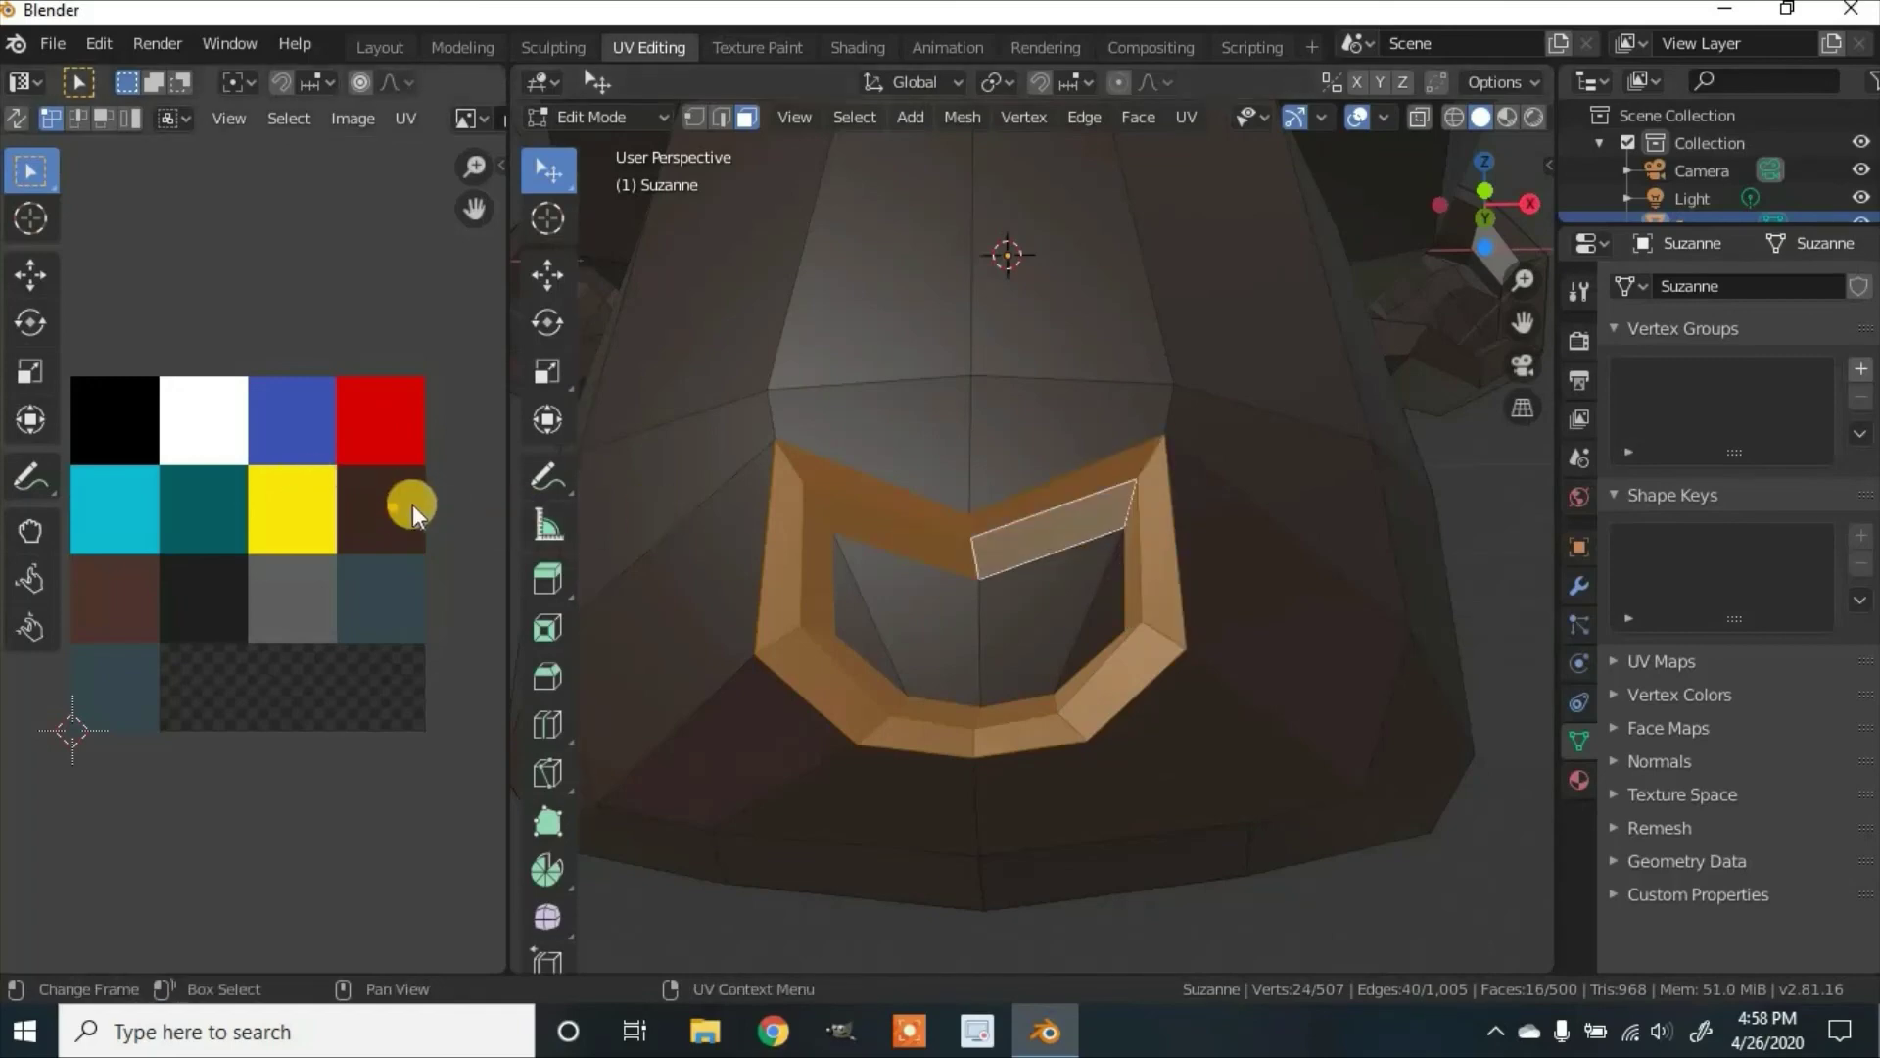
Step: Try the mouth rim's UVs on the black swatch and check the color in Object Mode
mouse_move(401, 519)
mouse_down()
mouse_move(177, 432)
mouse_move(390, 539)
mouse_up()
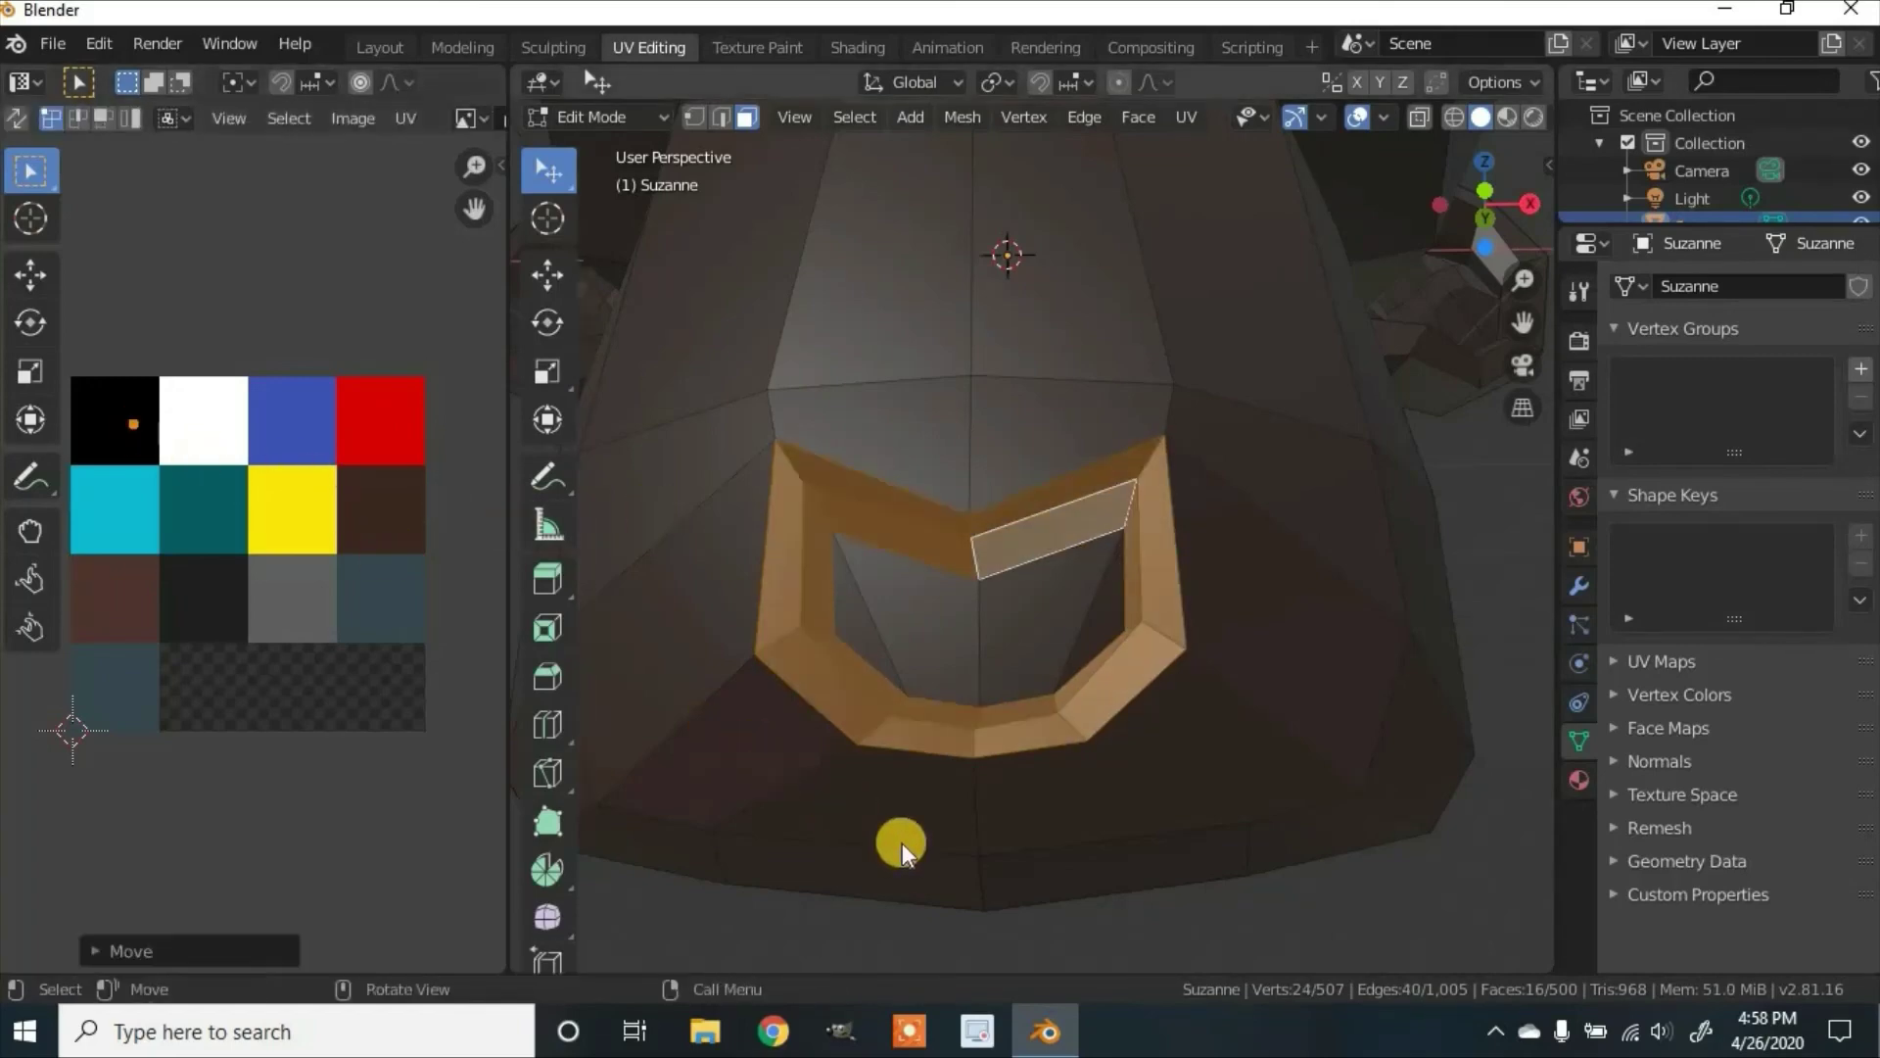
key(Tab)
scroll(1077, 880, down, 4)
middle_drag(1070, 874, 1013, 713)
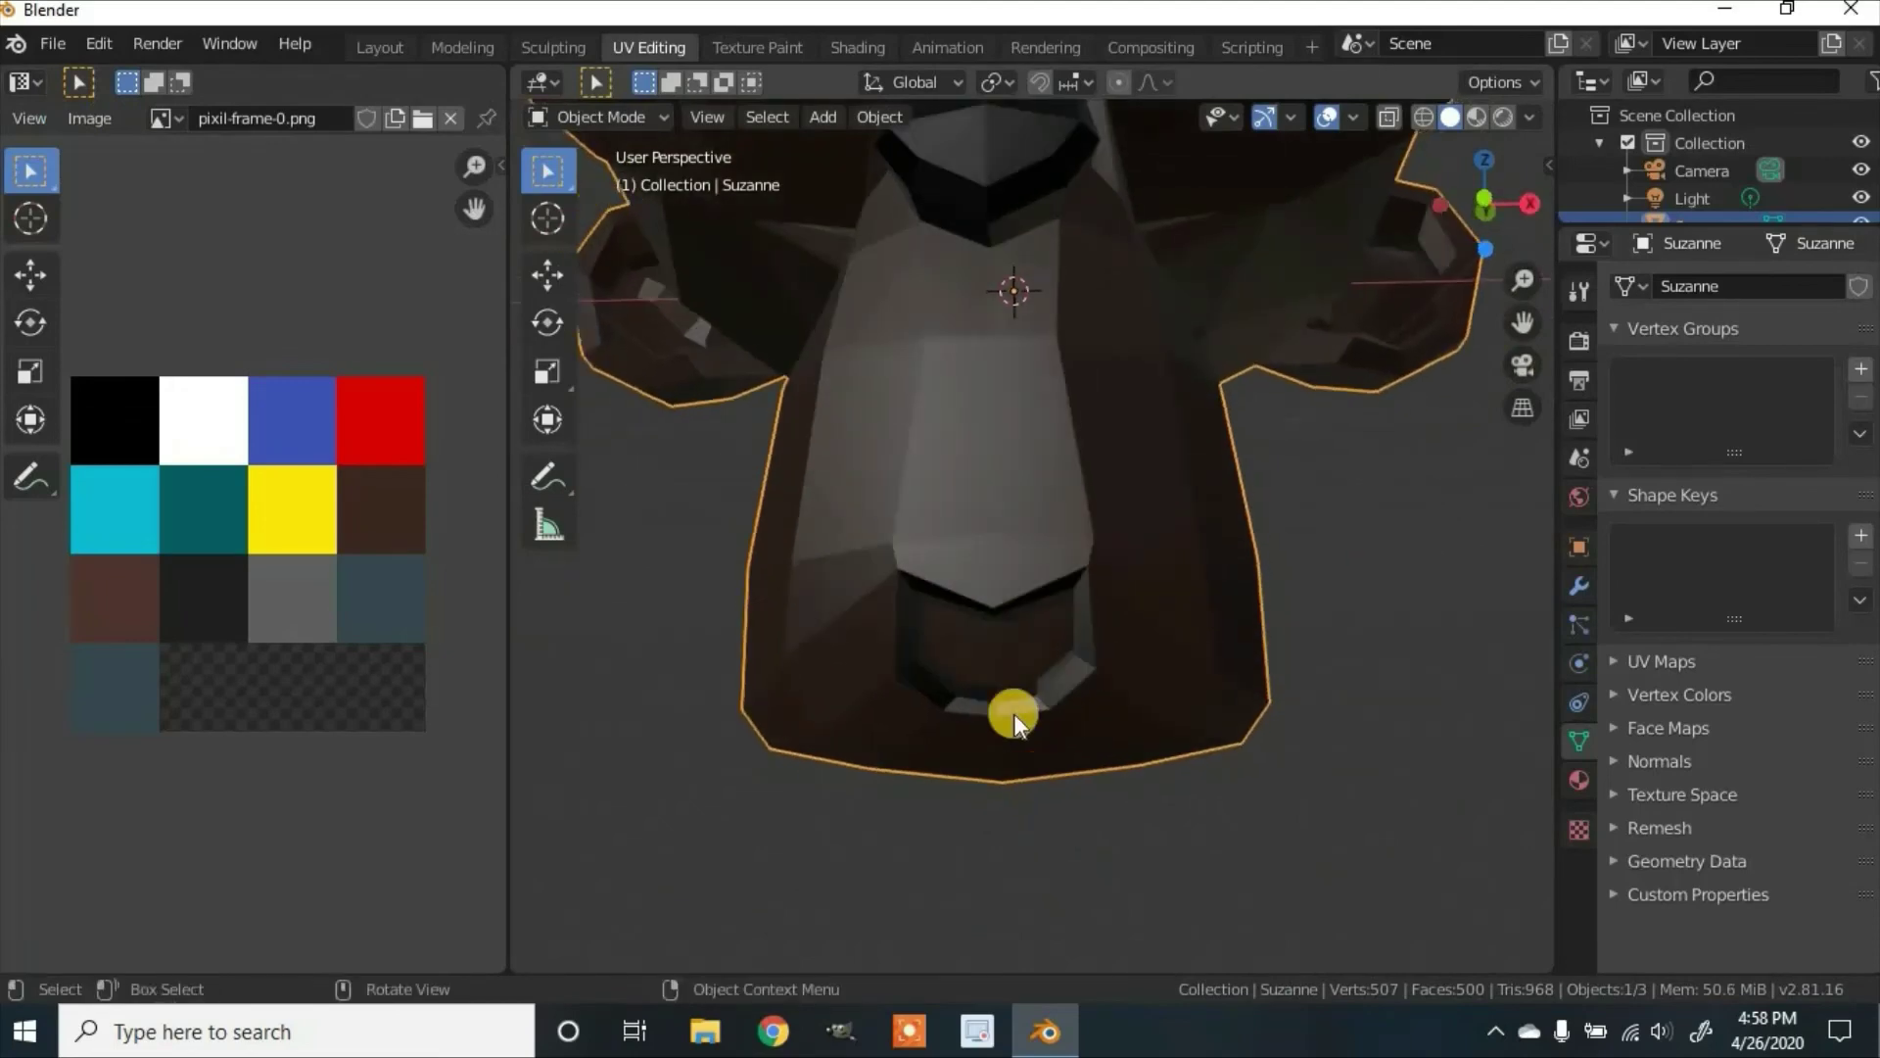
Step: Try the mouth rim's UVs on the reddish-brown swatch and return to Object Mode to compare
key(Tab)
drag(152, 423, 144, 604)
key(Tab)
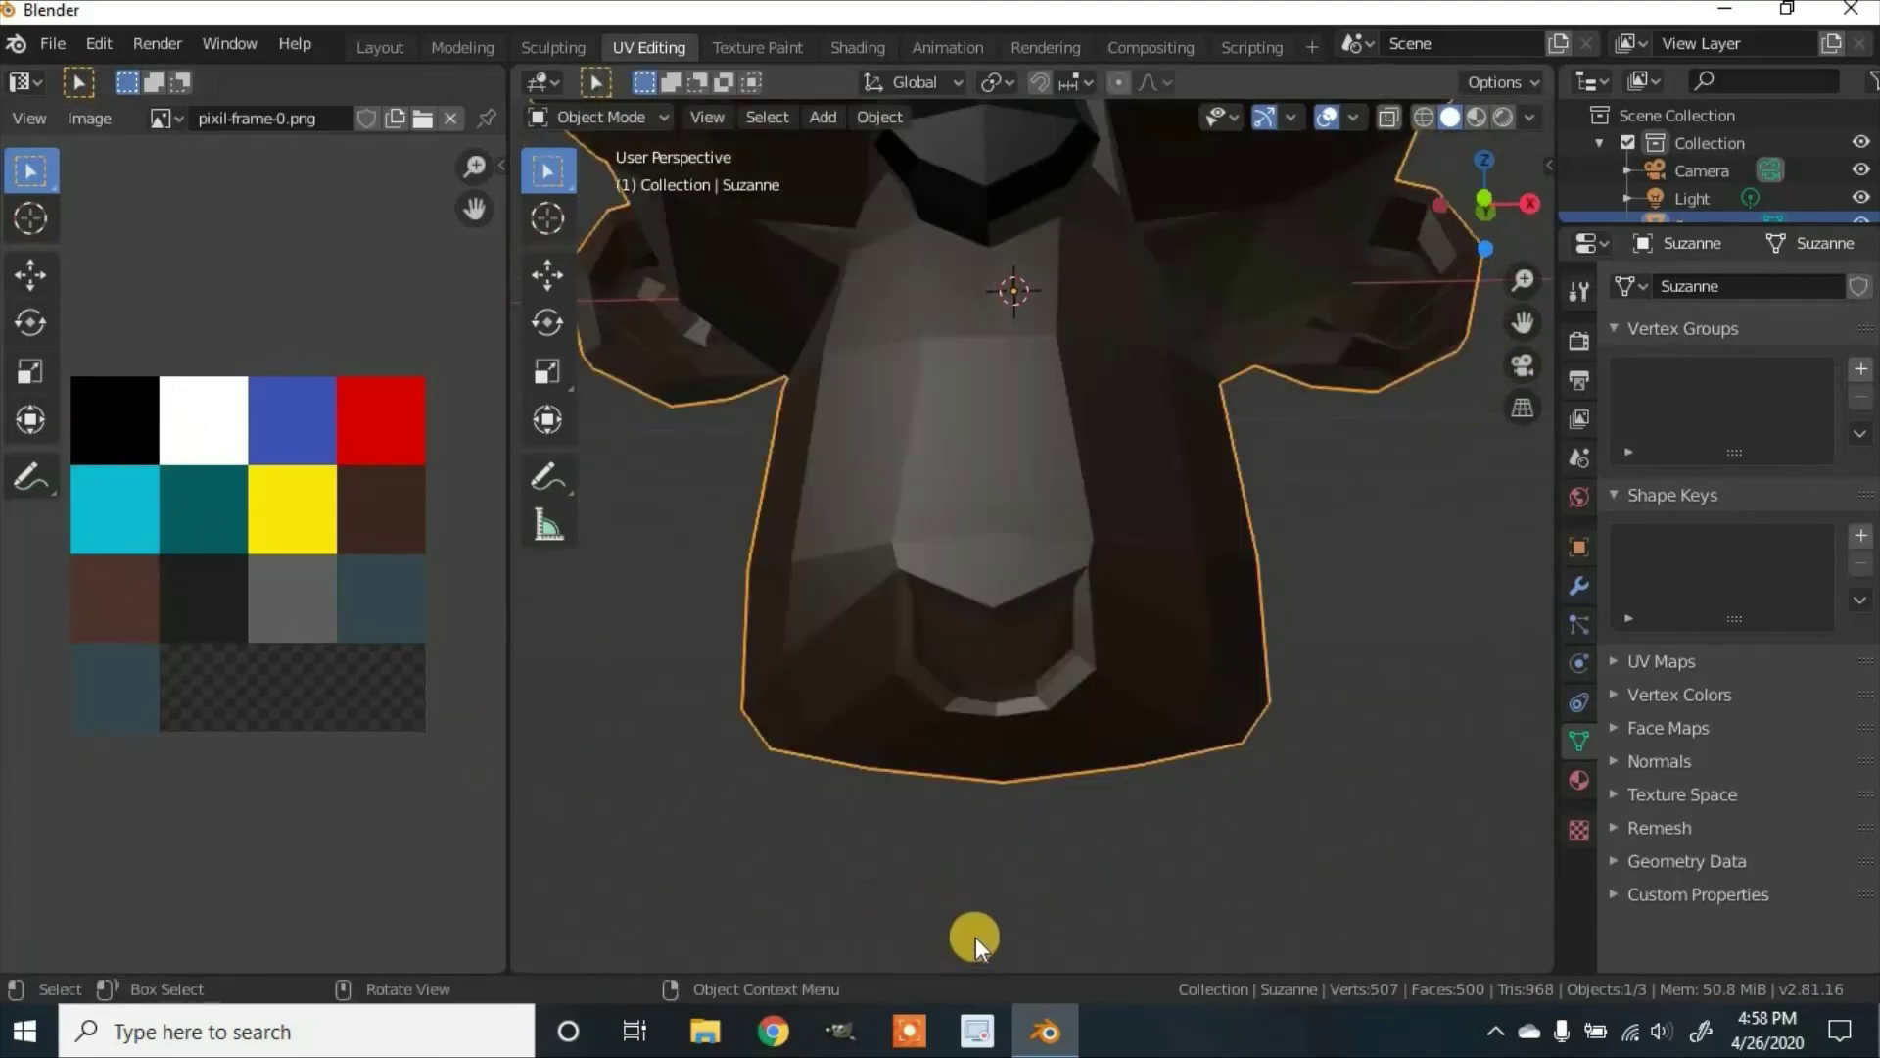
Step: Move the mouth rim's UVs onto the near-black swatch and view the head in Object Mode
key(Tab)
key(g)
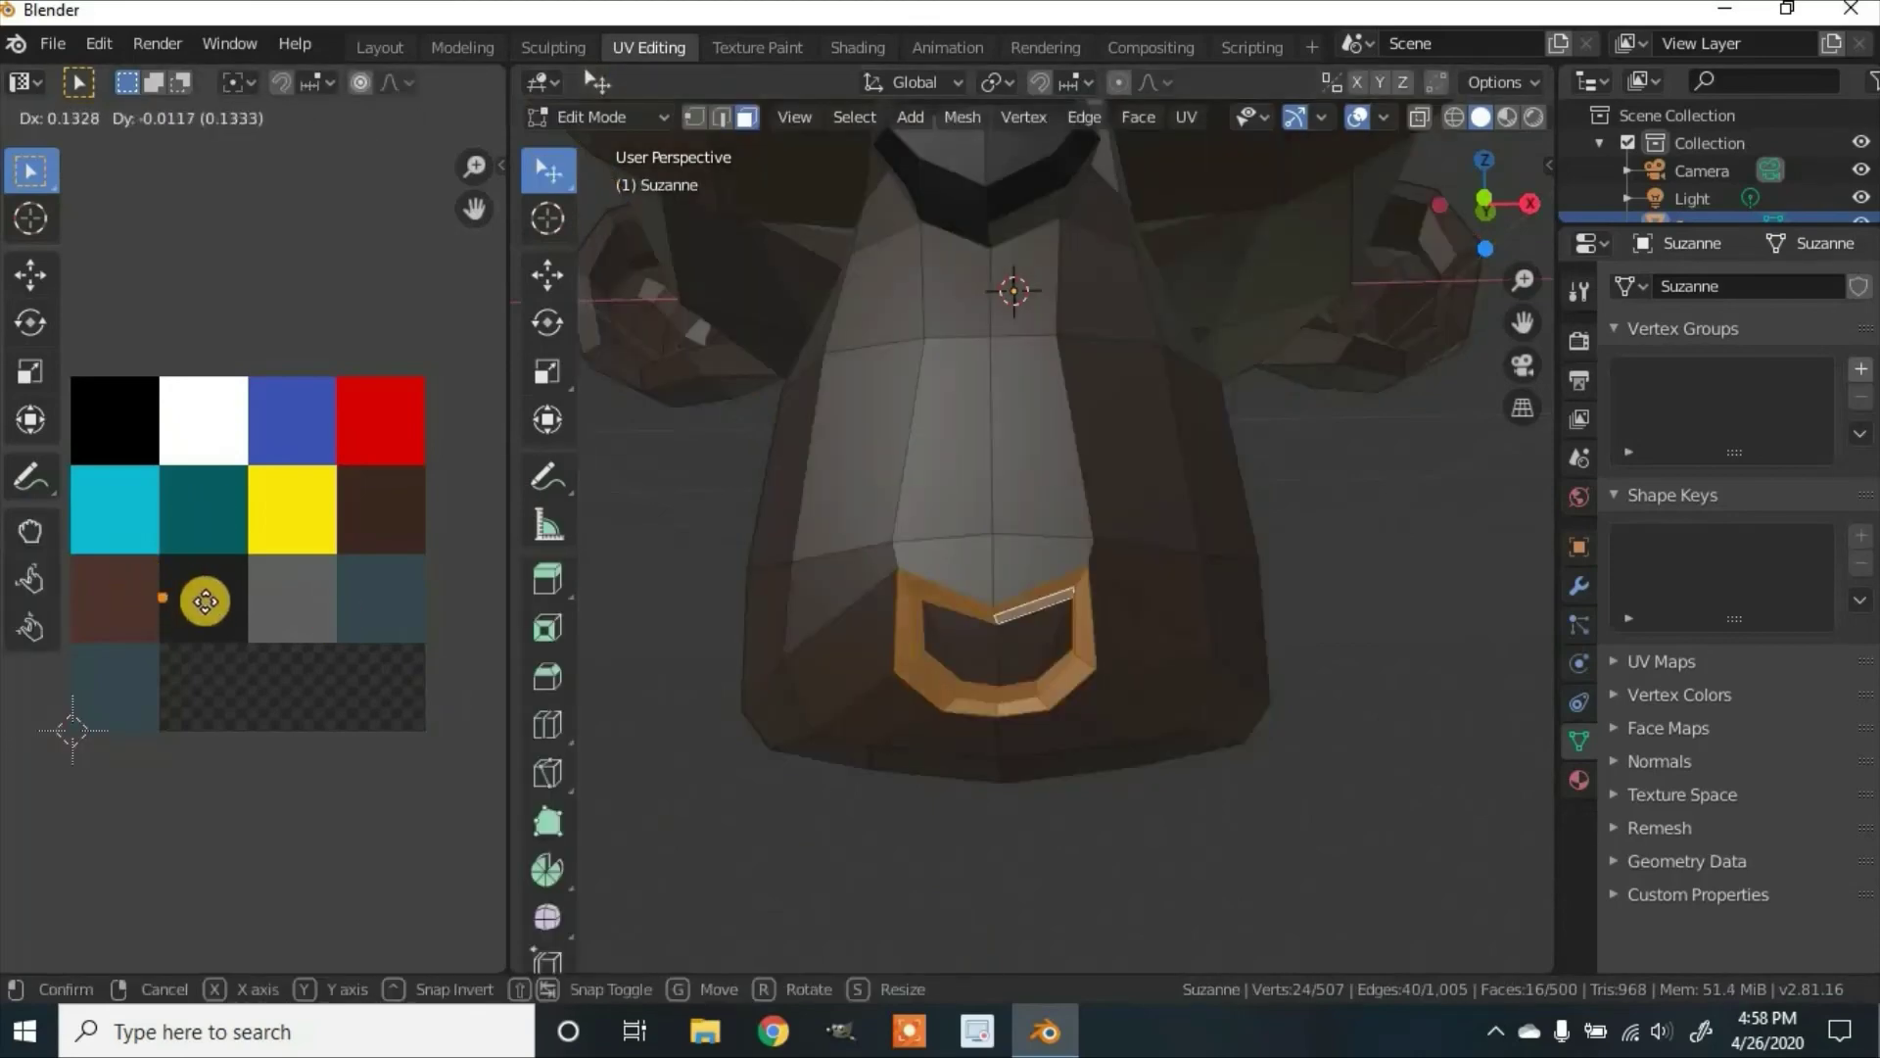
click(714, 757)
key(Tab)
scroll(943, 742, down, 5)
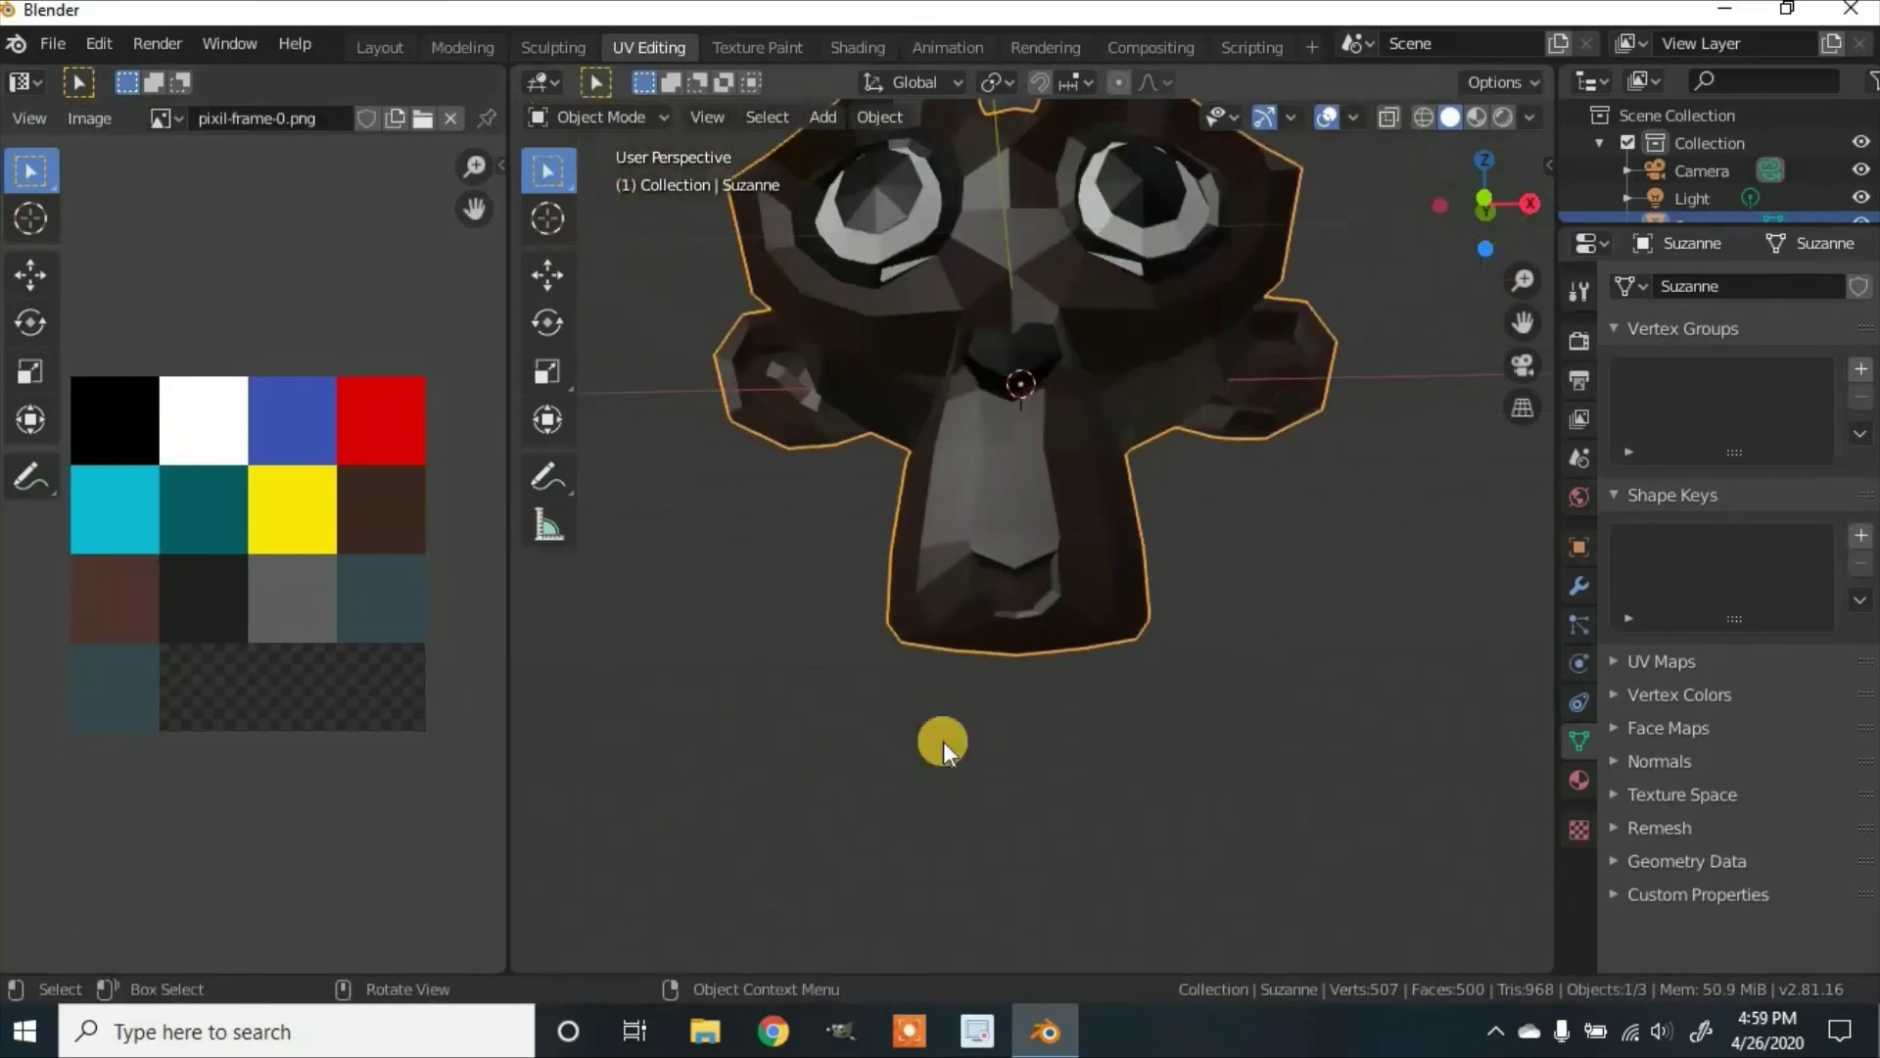
Step: Return to Edit Mode and select the four faces inside the mouth opening
middle_drag(957, 755, 1037, 680)
scroll(1062, 642, up, 6)
key(Tab)
scroll(1077, 656, up, 3)
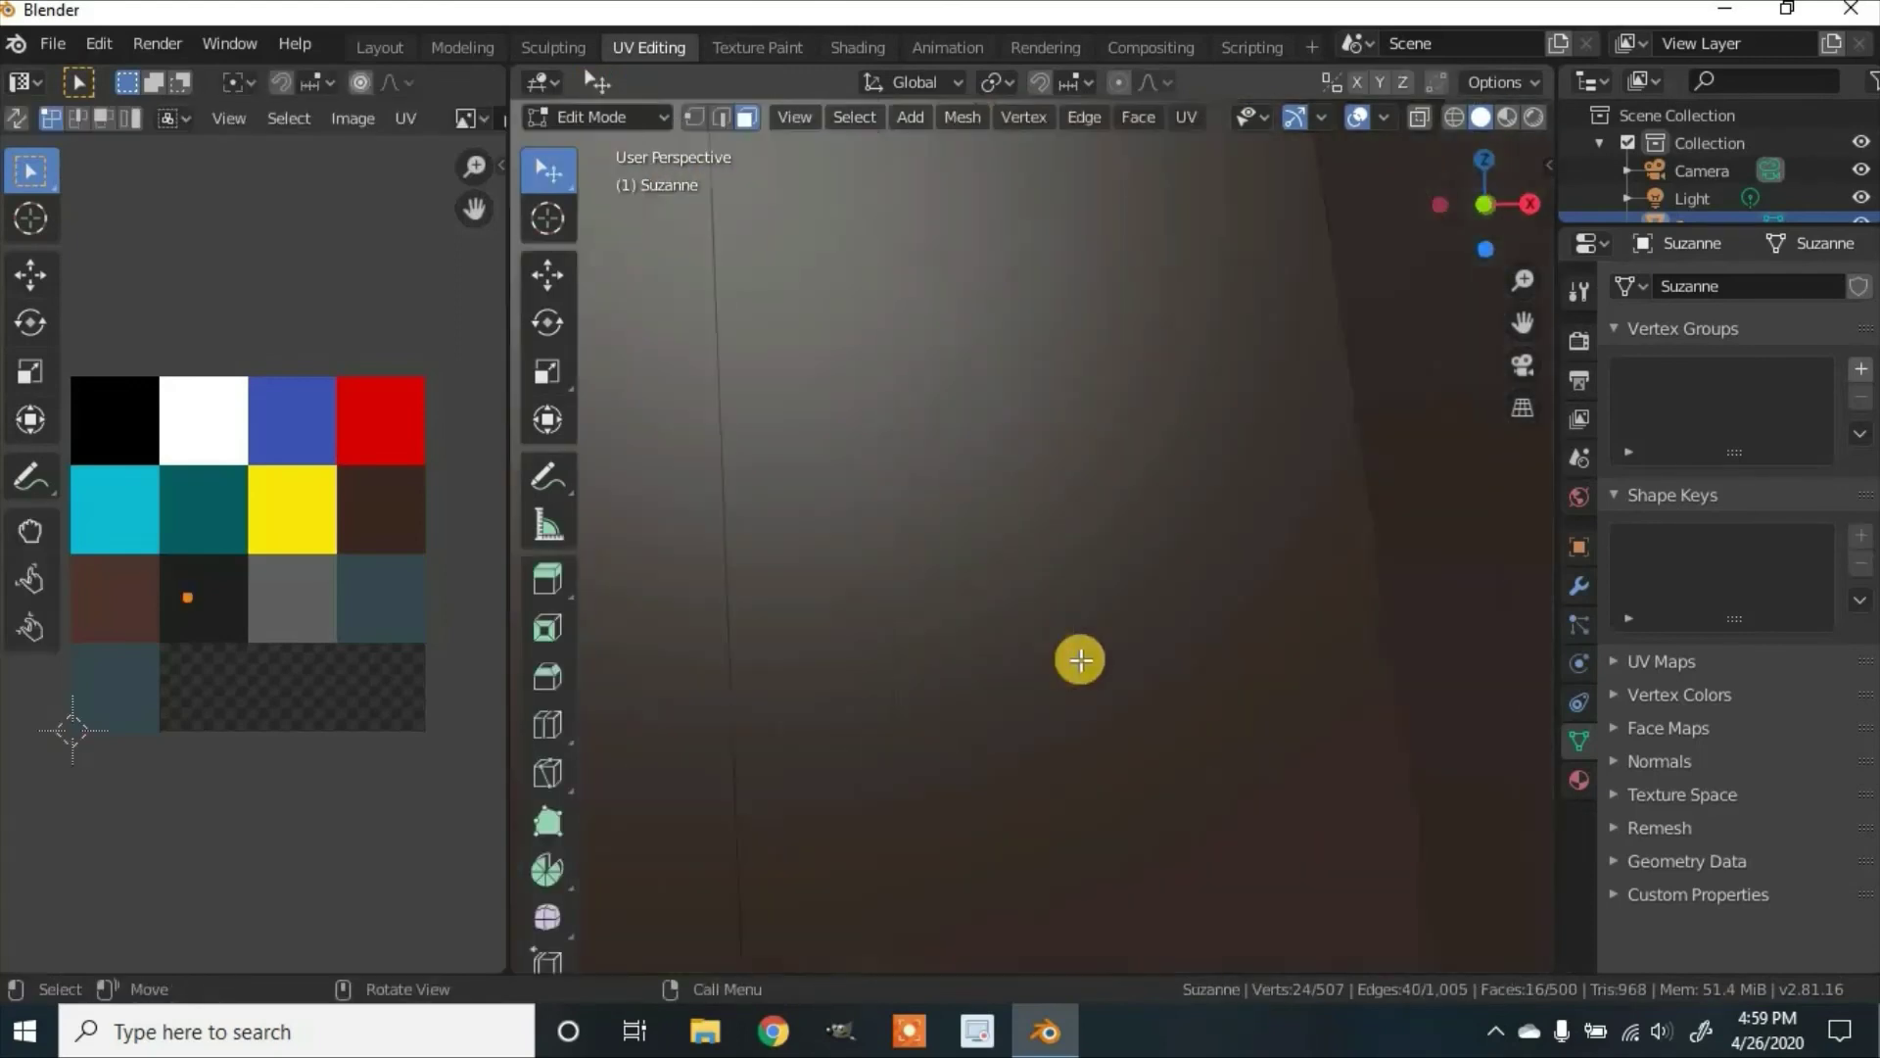
scroll(1091, 621, down, 6)
click(1066, 623)
shift+click(1112, 614)
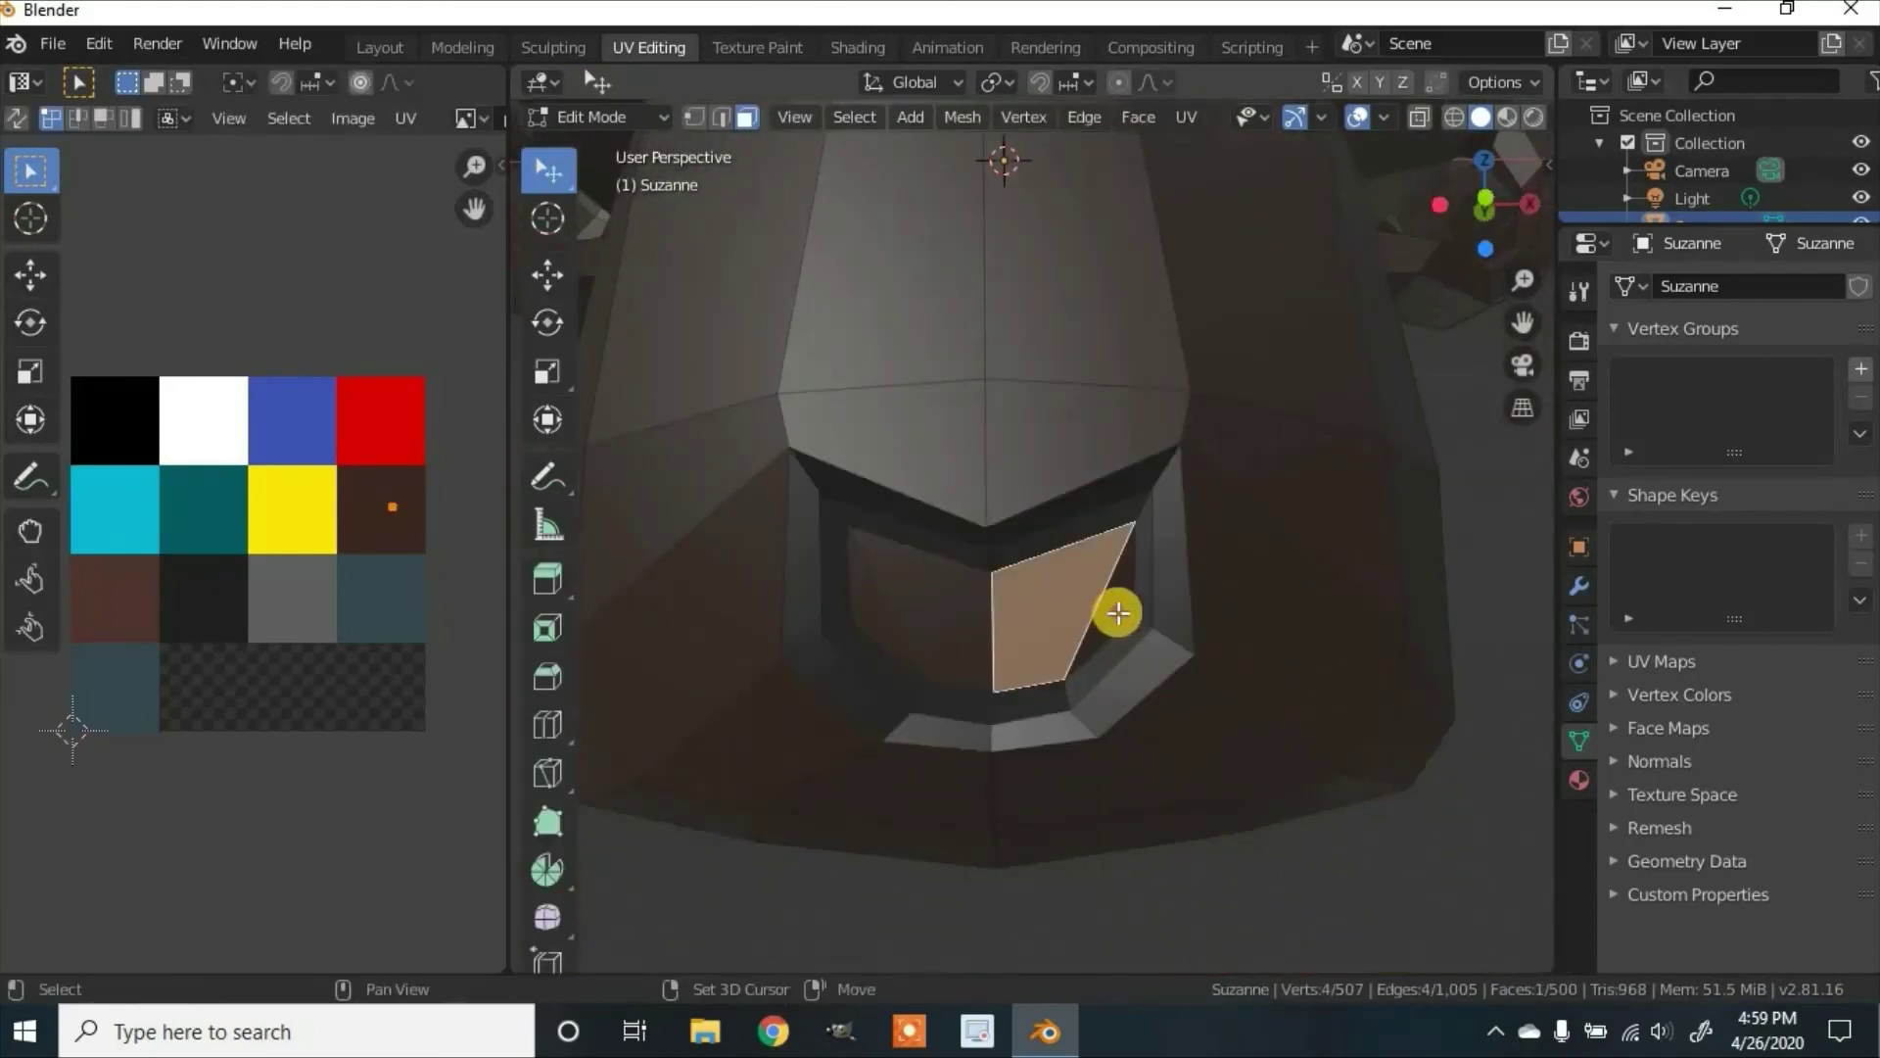
shift+click(961, 613)
shift+click(895, 625)
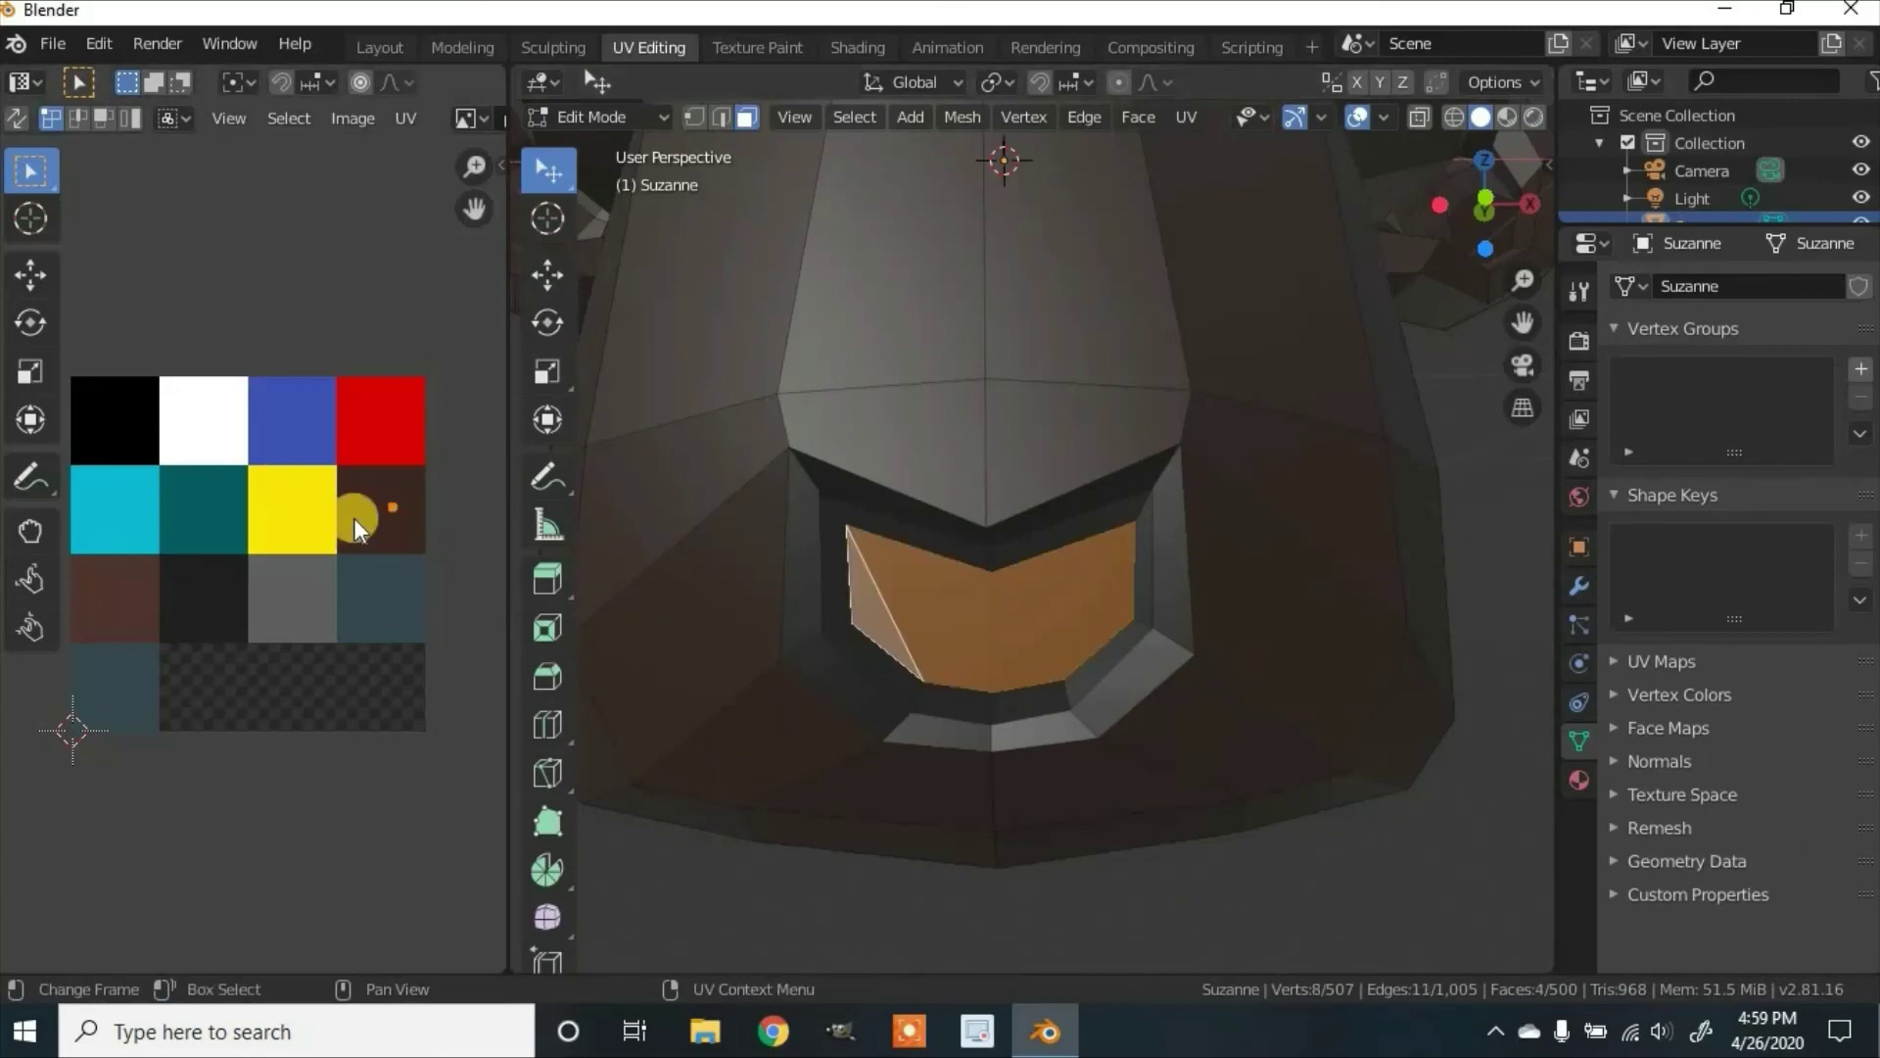
Step: Move the inner mouth's UVs onto the red swatch and view the whole head in Object Mode
key(g)
click(375, 422)
key(Tab)
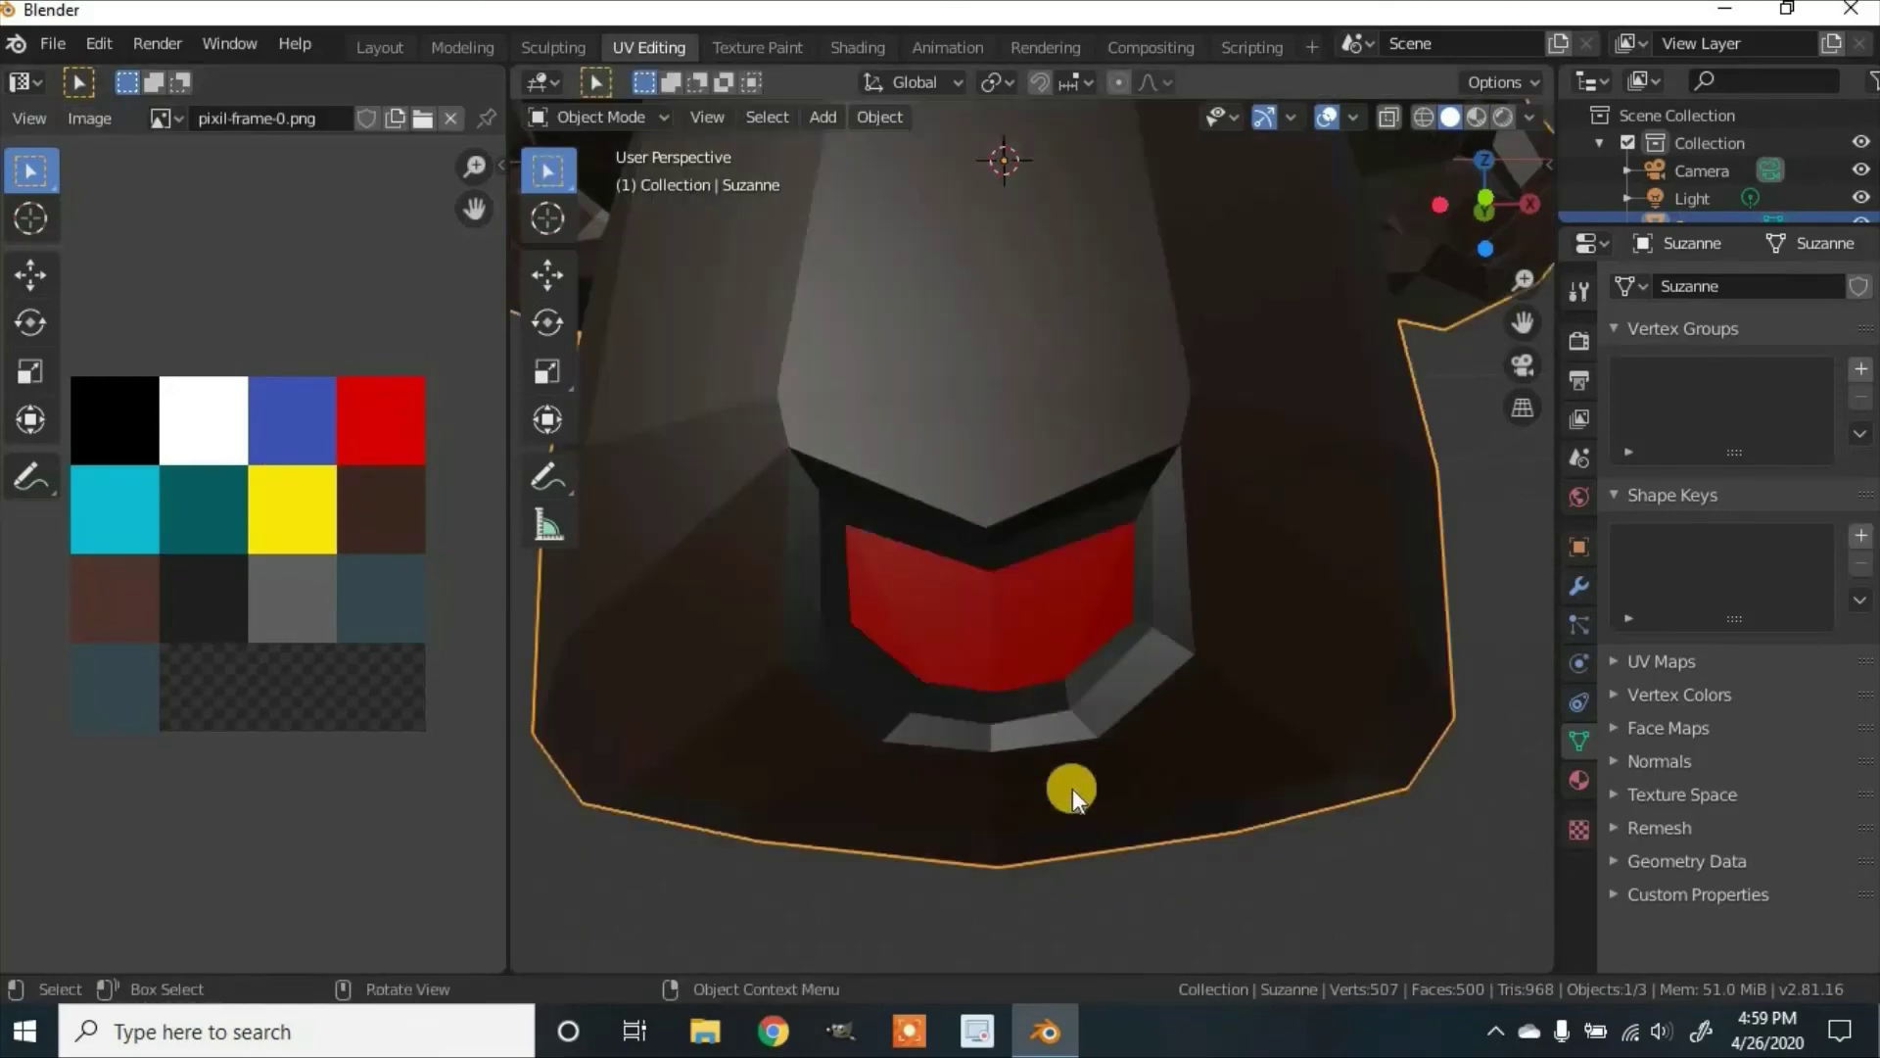
scroll(1075, 785, down, 5)
middle_drag(1090, 813, 1103, 756)
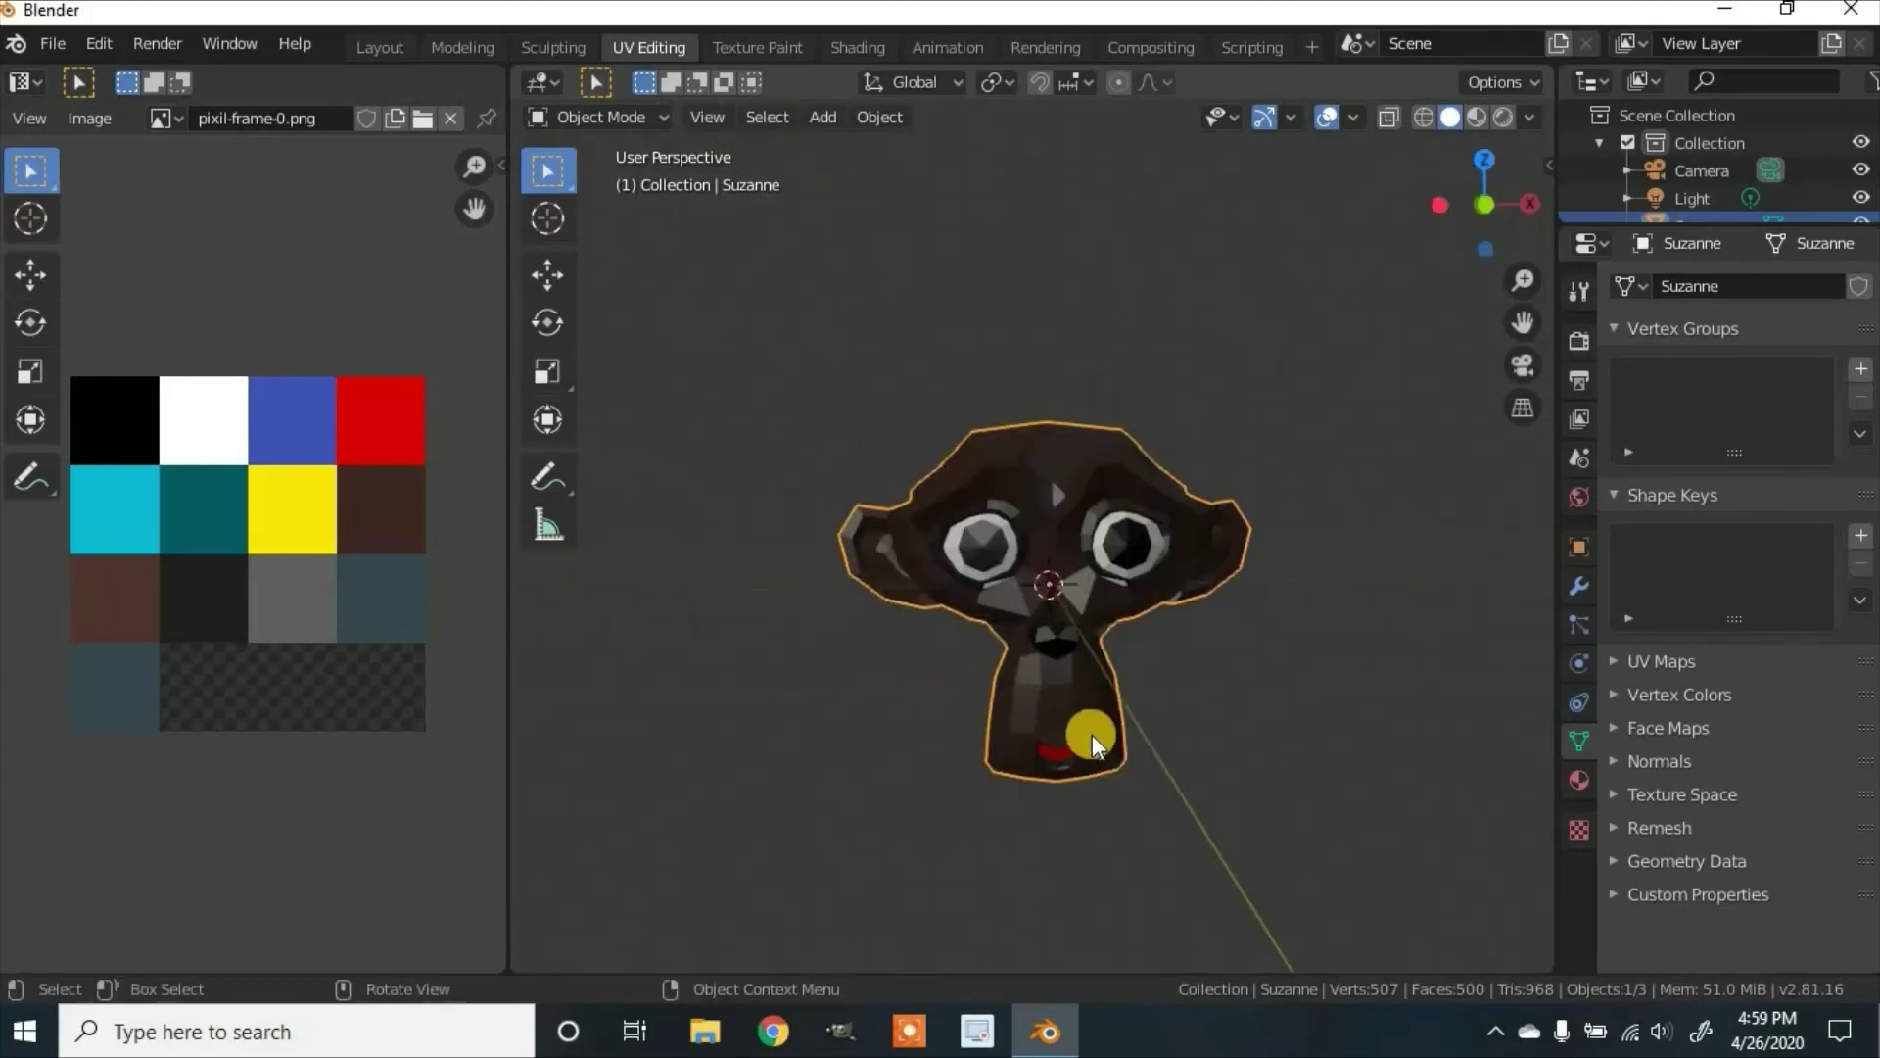